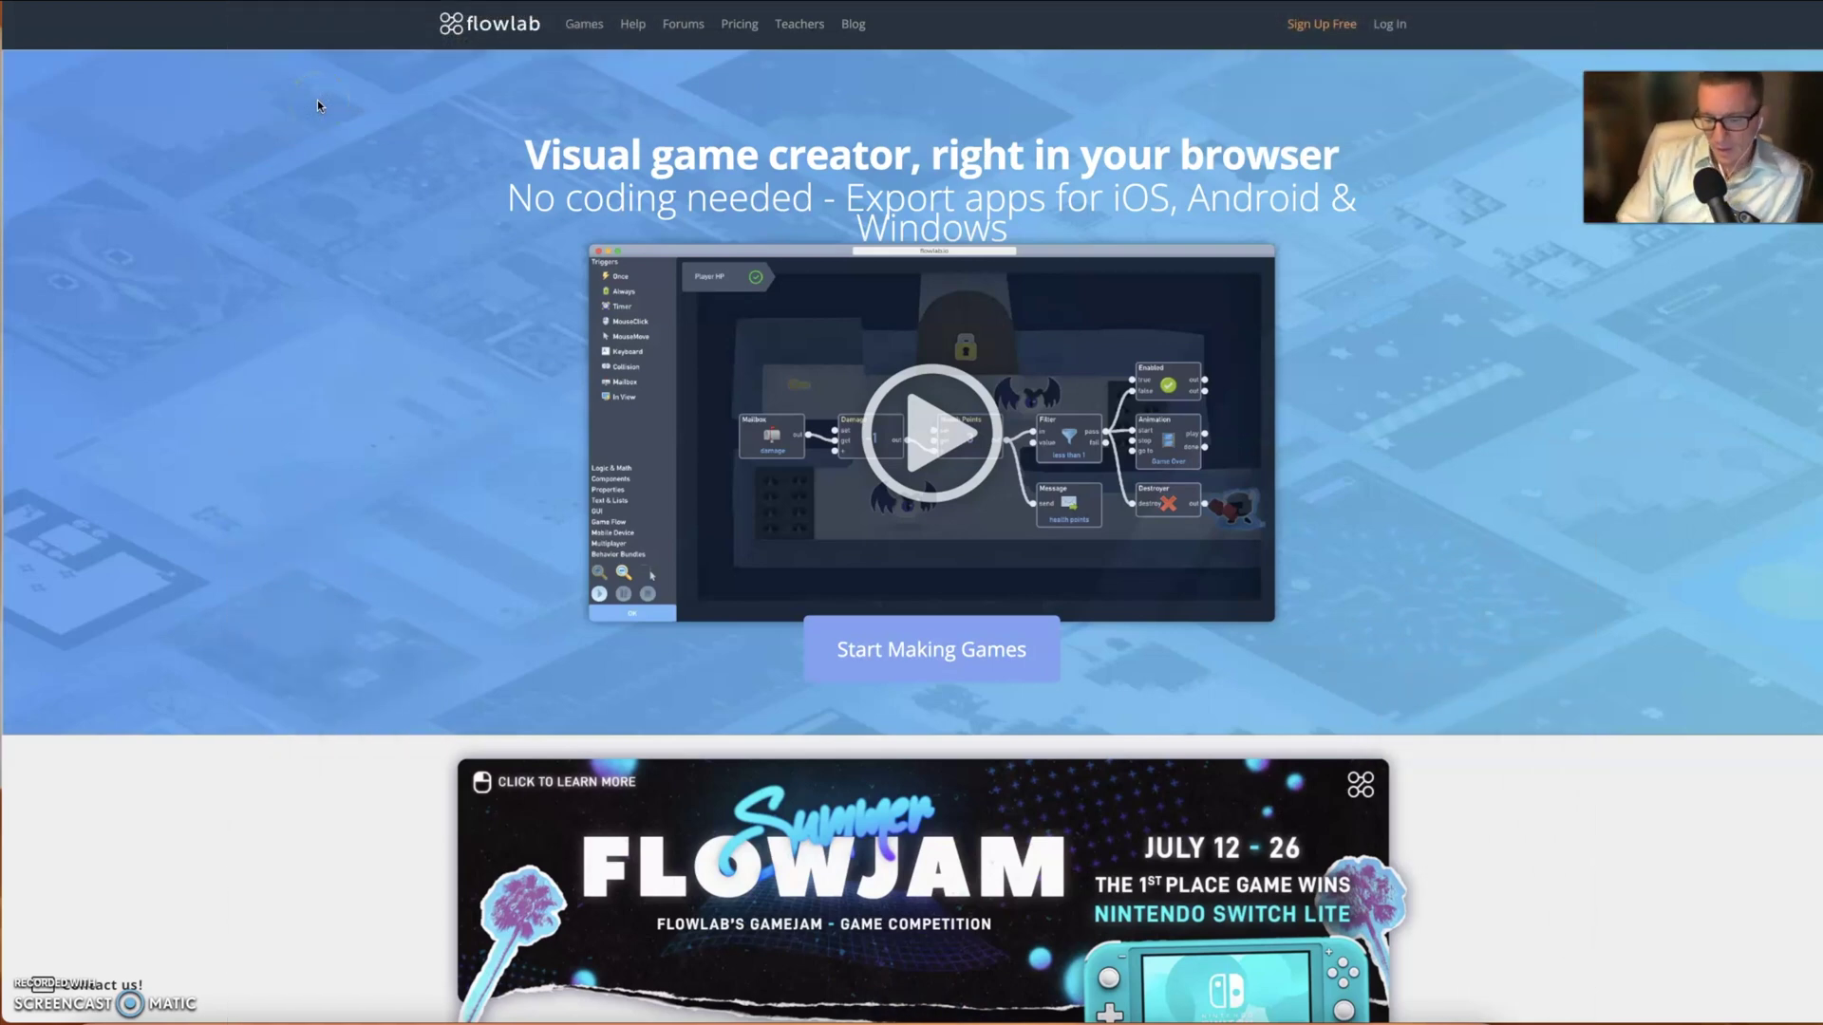
- Open the banana-collecting platformer for editing and put Mario back on the start tile
left_click(300, 77)
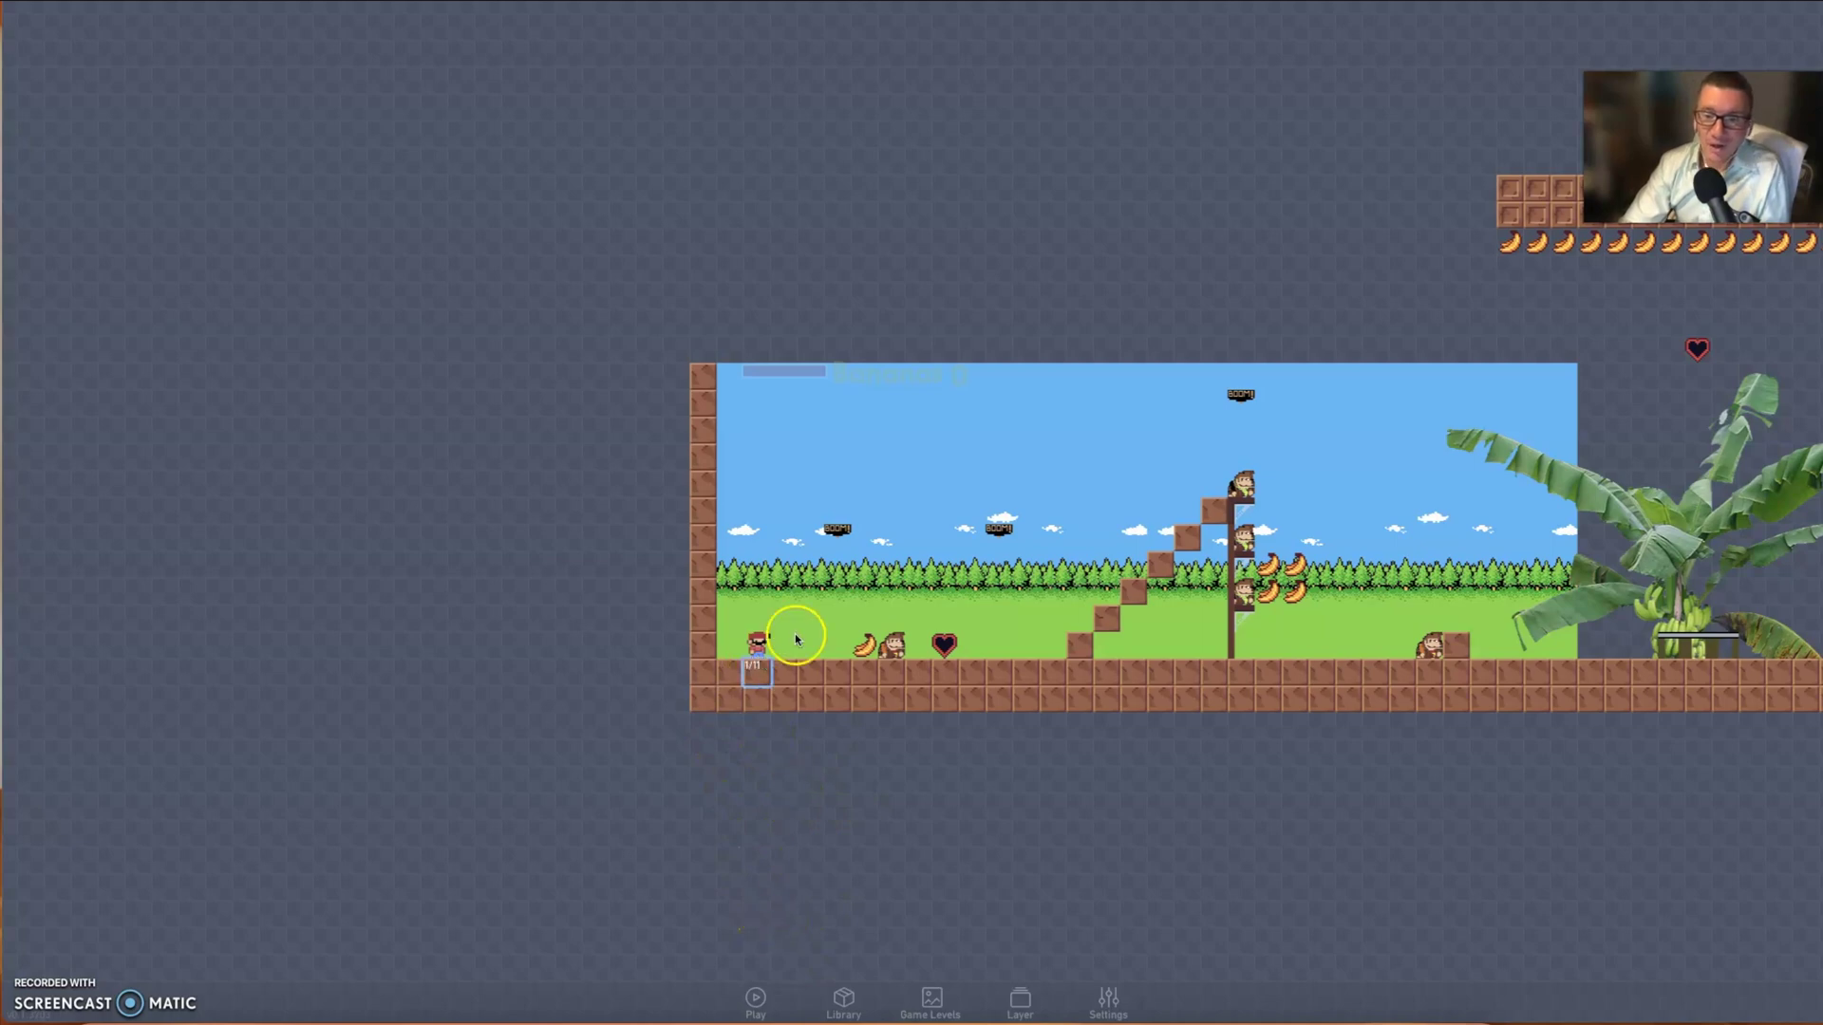
mouse_move(759, 634)
left_mouse_down()
mouse_move(732, 651)
mouse_move(721, 802)
mouse_move(781, 680)
mouse_move(765, 653)
left_mouse_up()
left_click(766, 653)
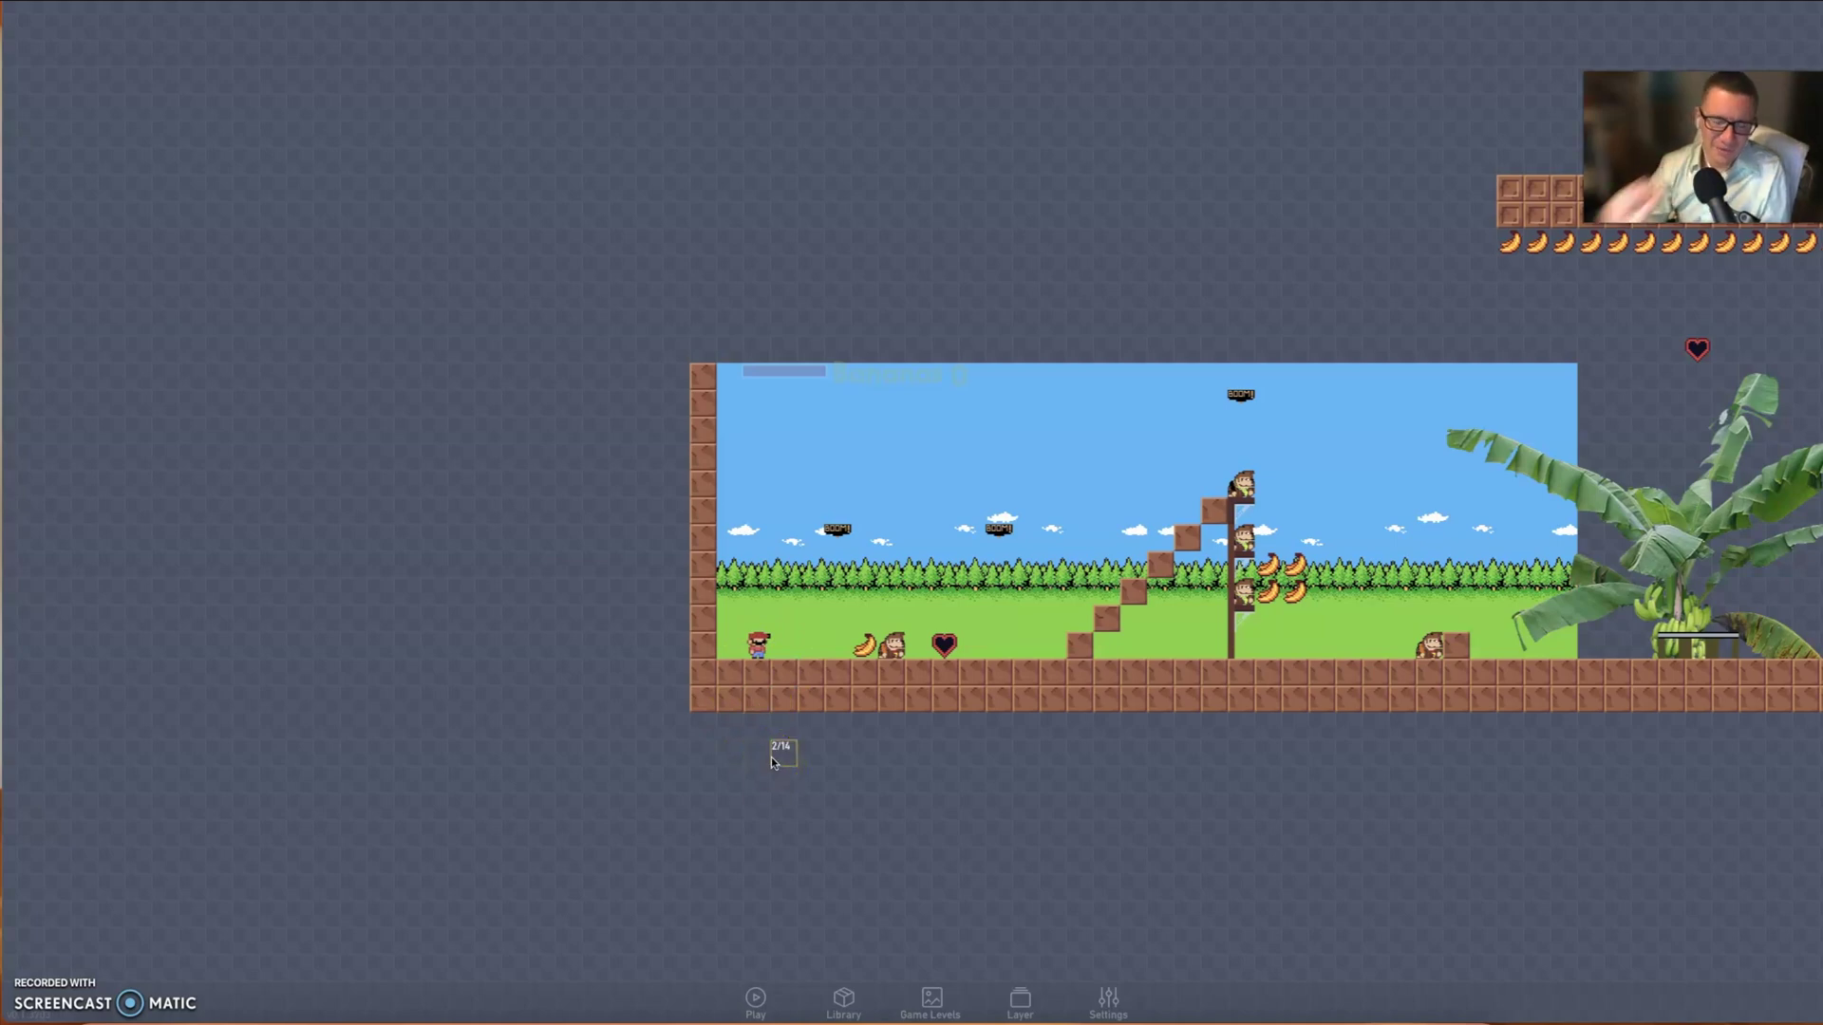
left_click(771, 744)
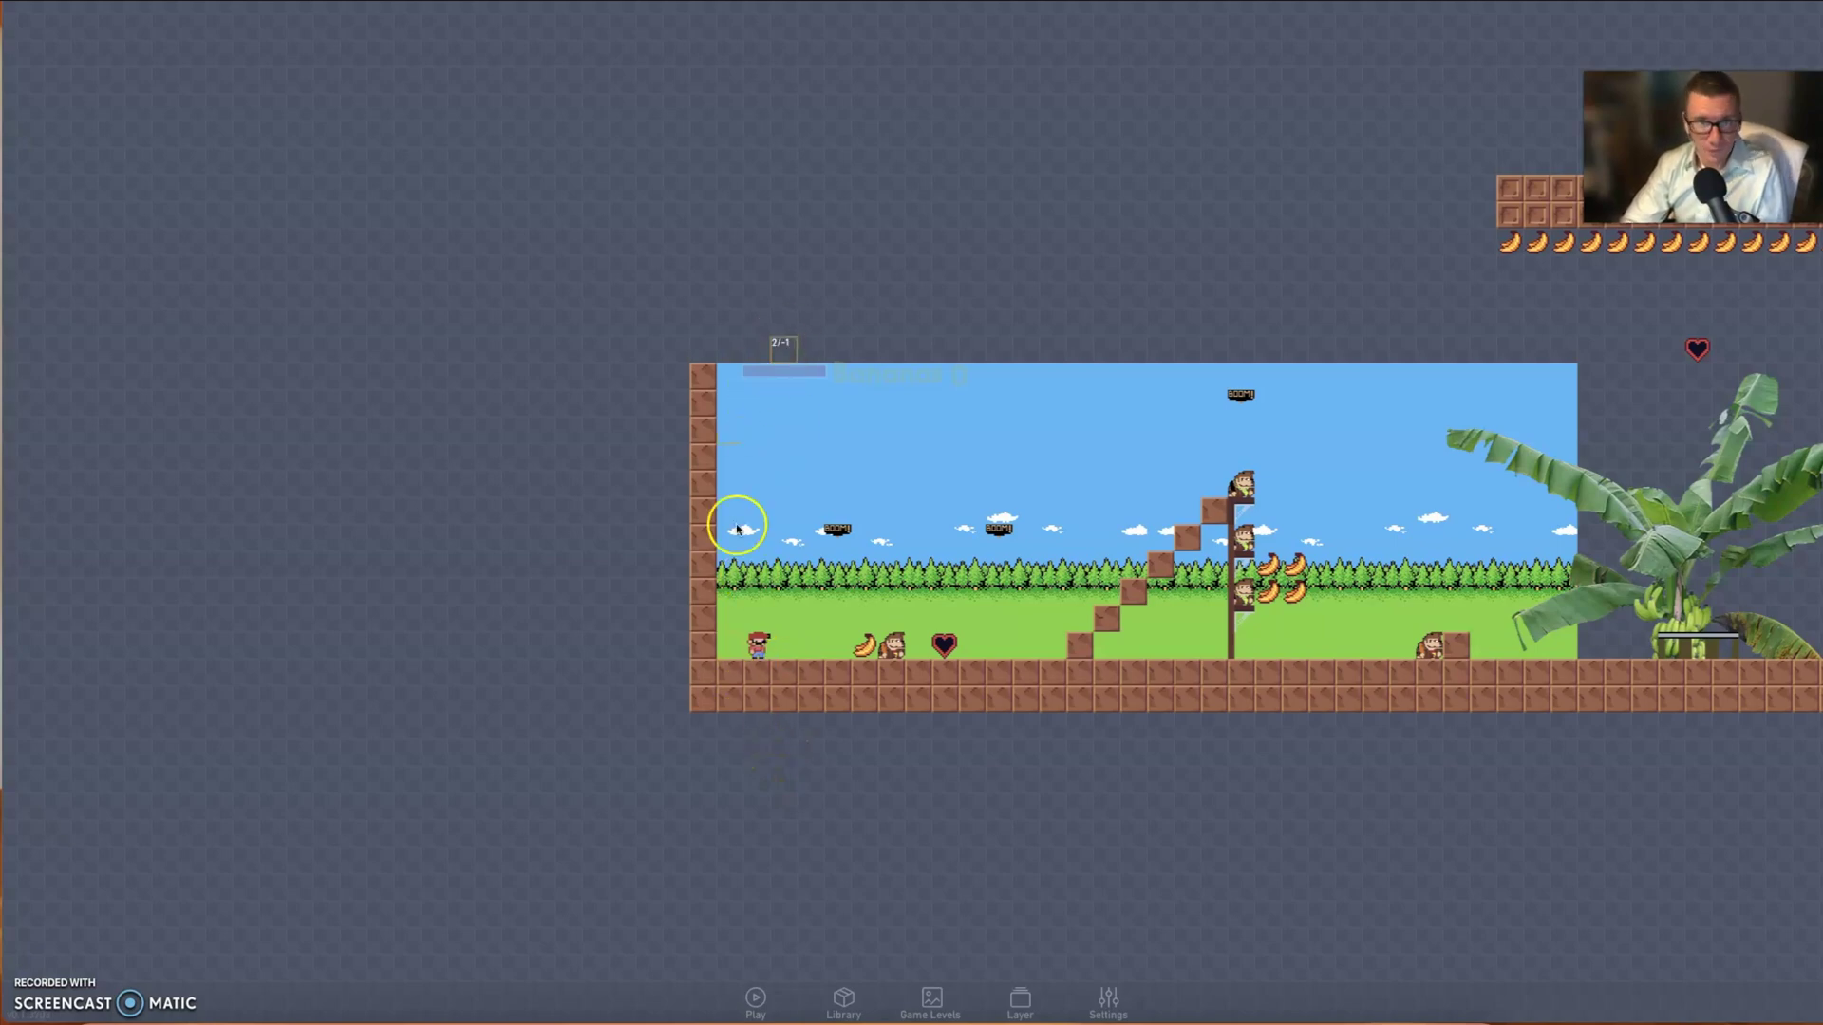
- Play-test Mario's Quest, running right to collect a banana and climb the stairs
left_click(756, 997)
key("Right")
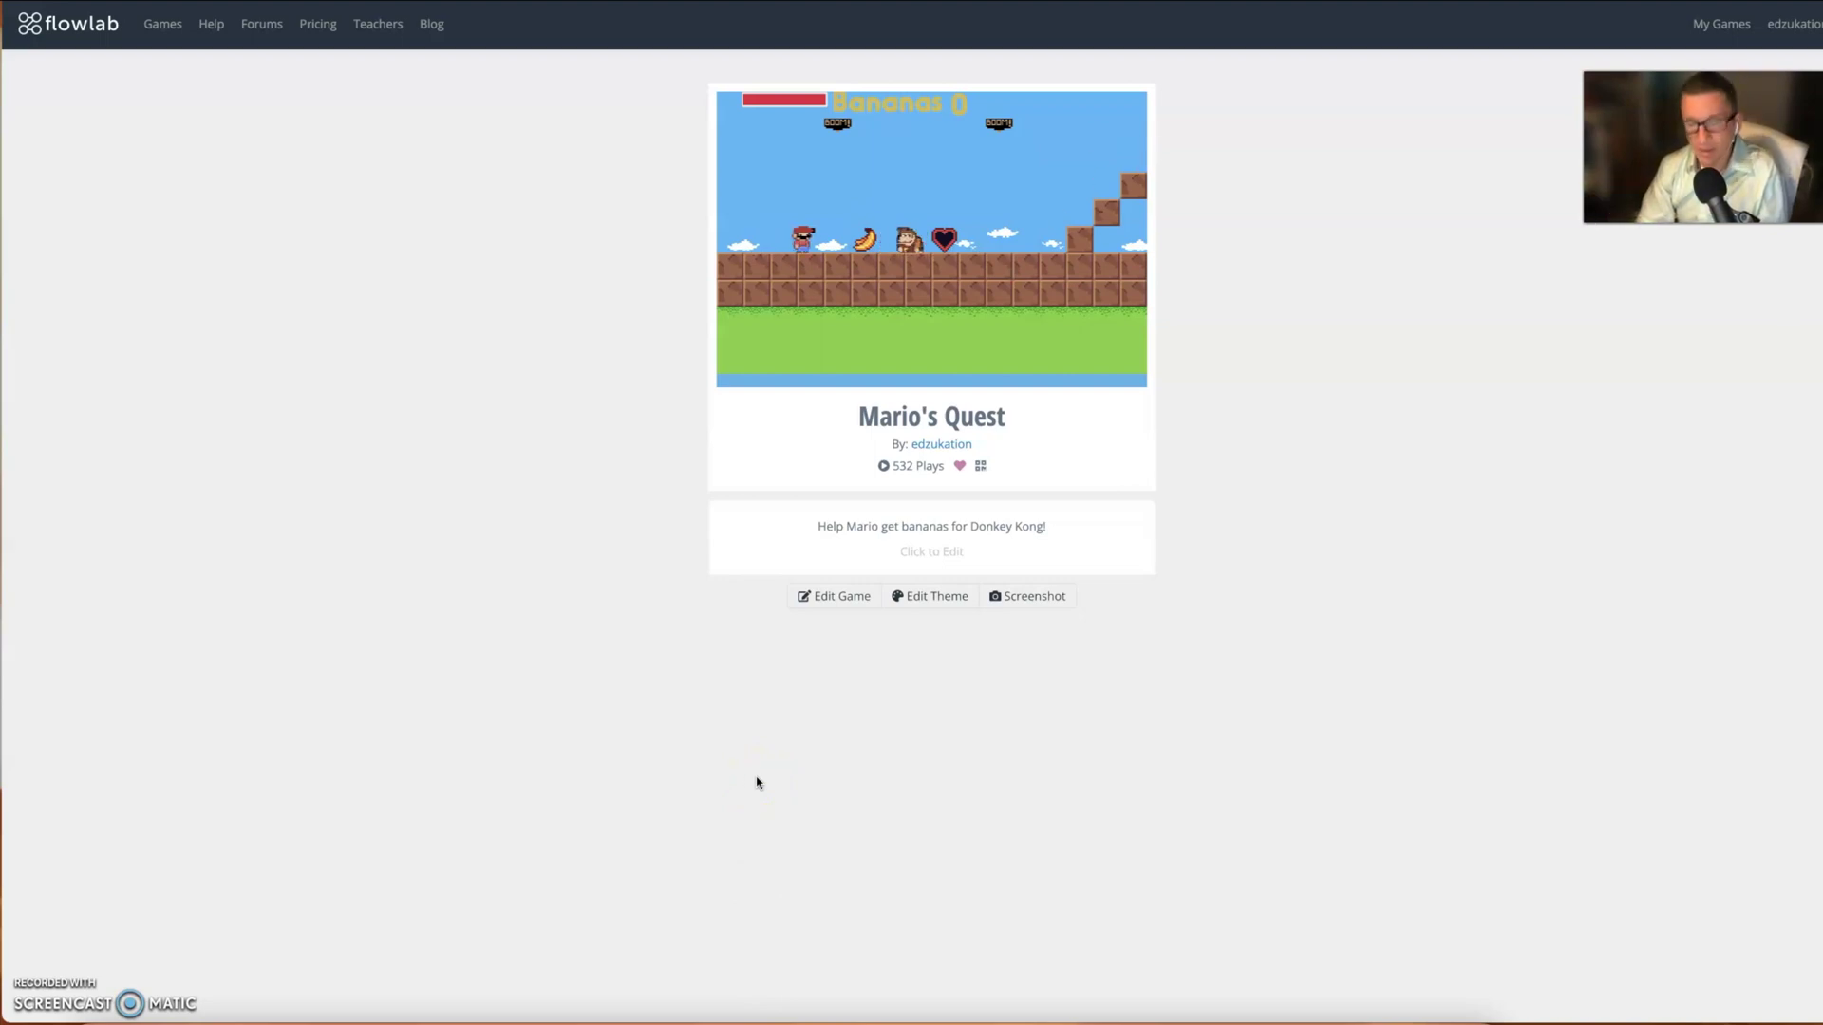
key("Right")
key("Right")
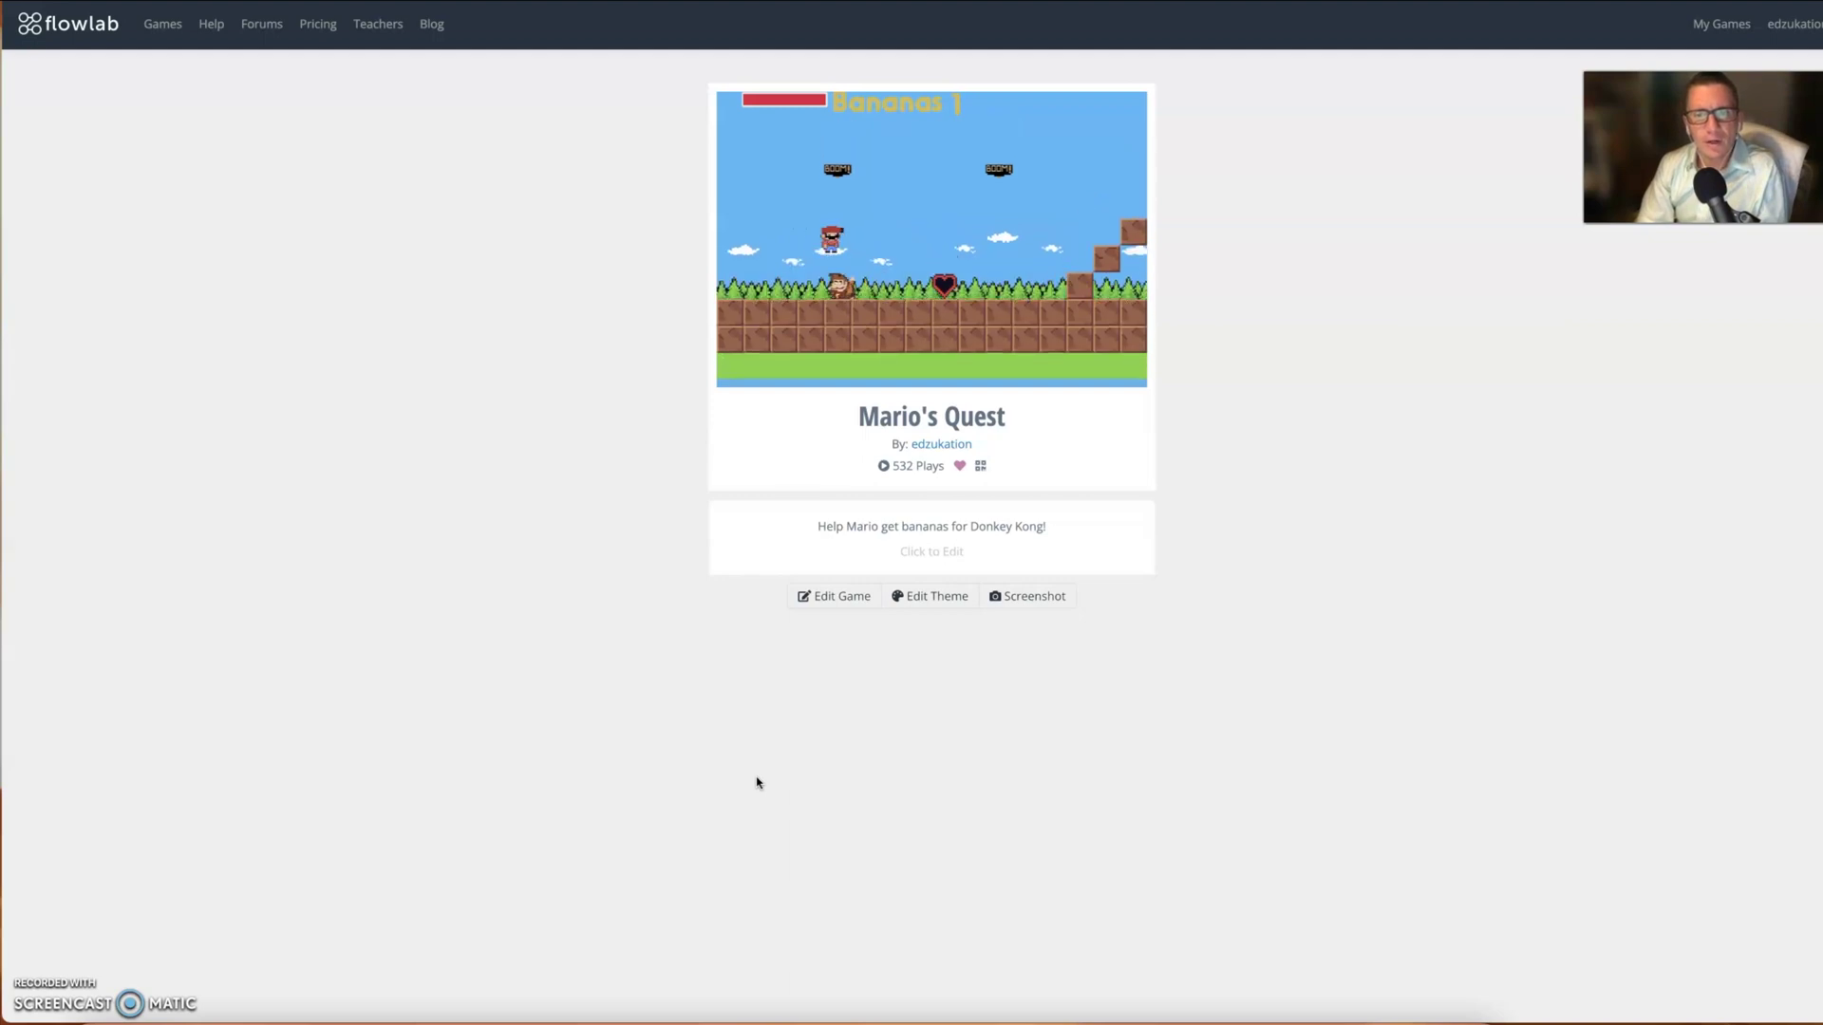
key("Right")
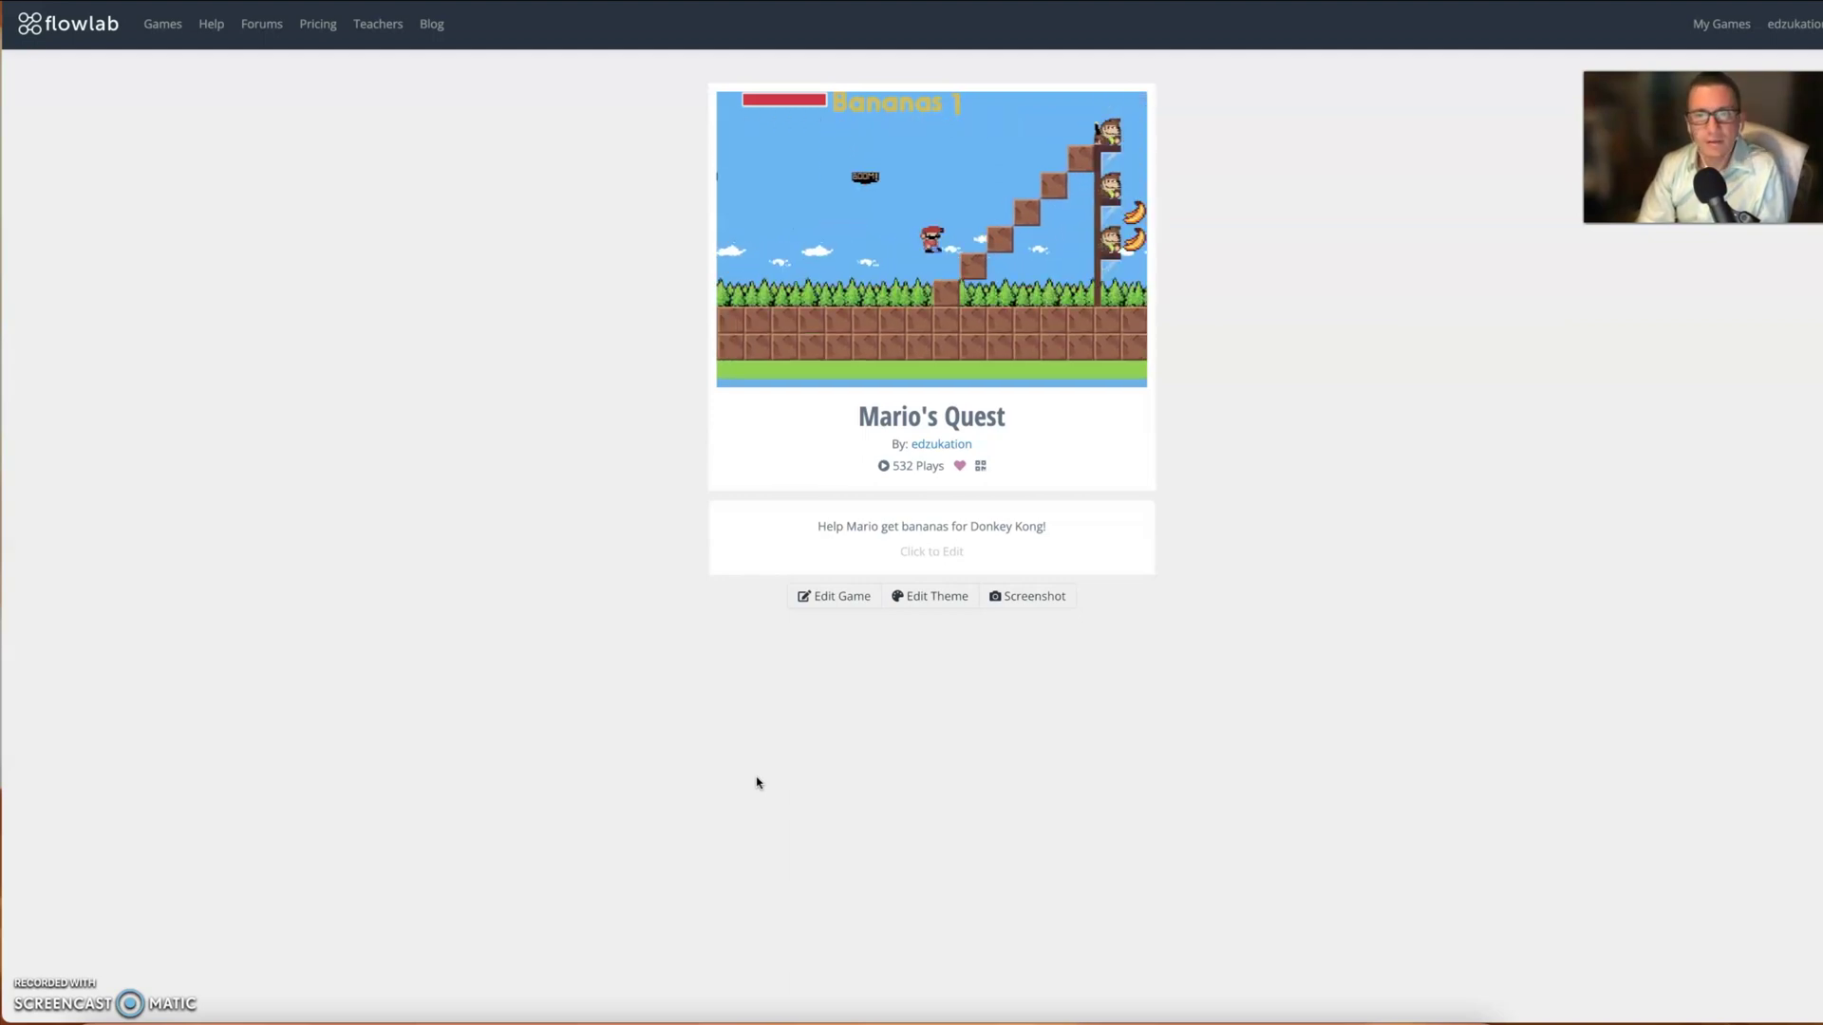
key("Right")
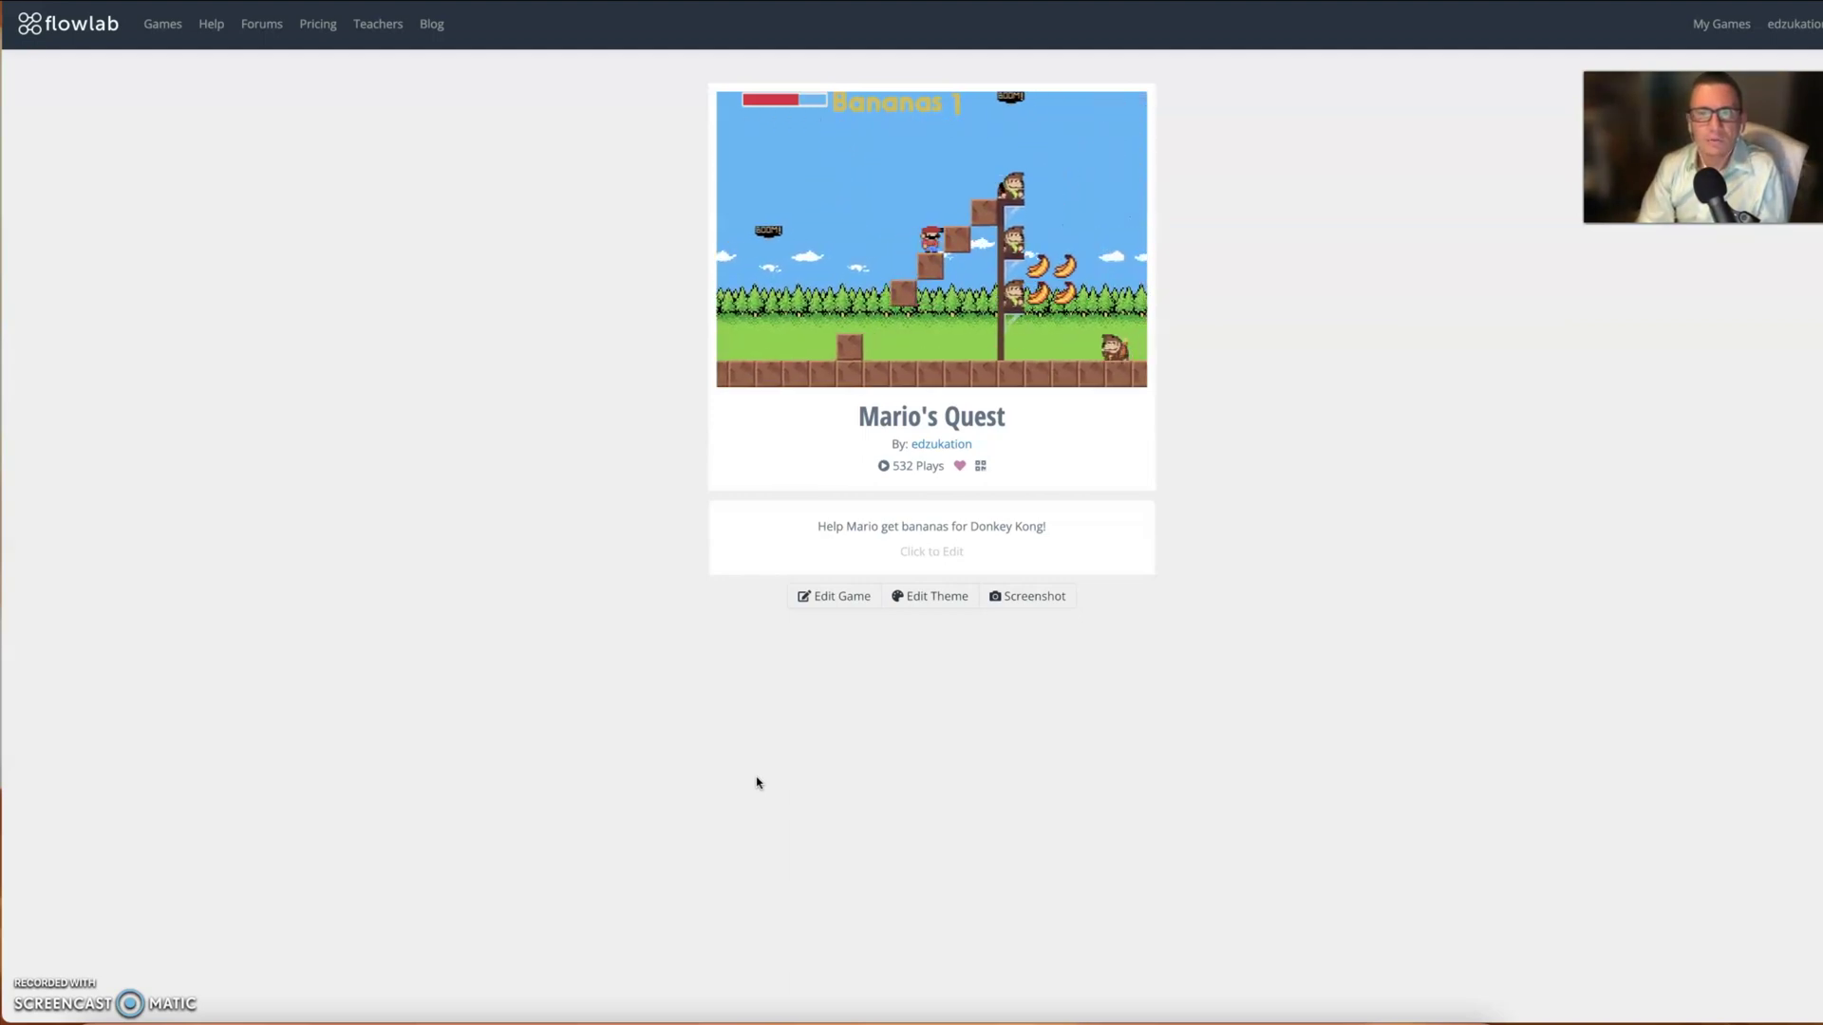
key("Right")
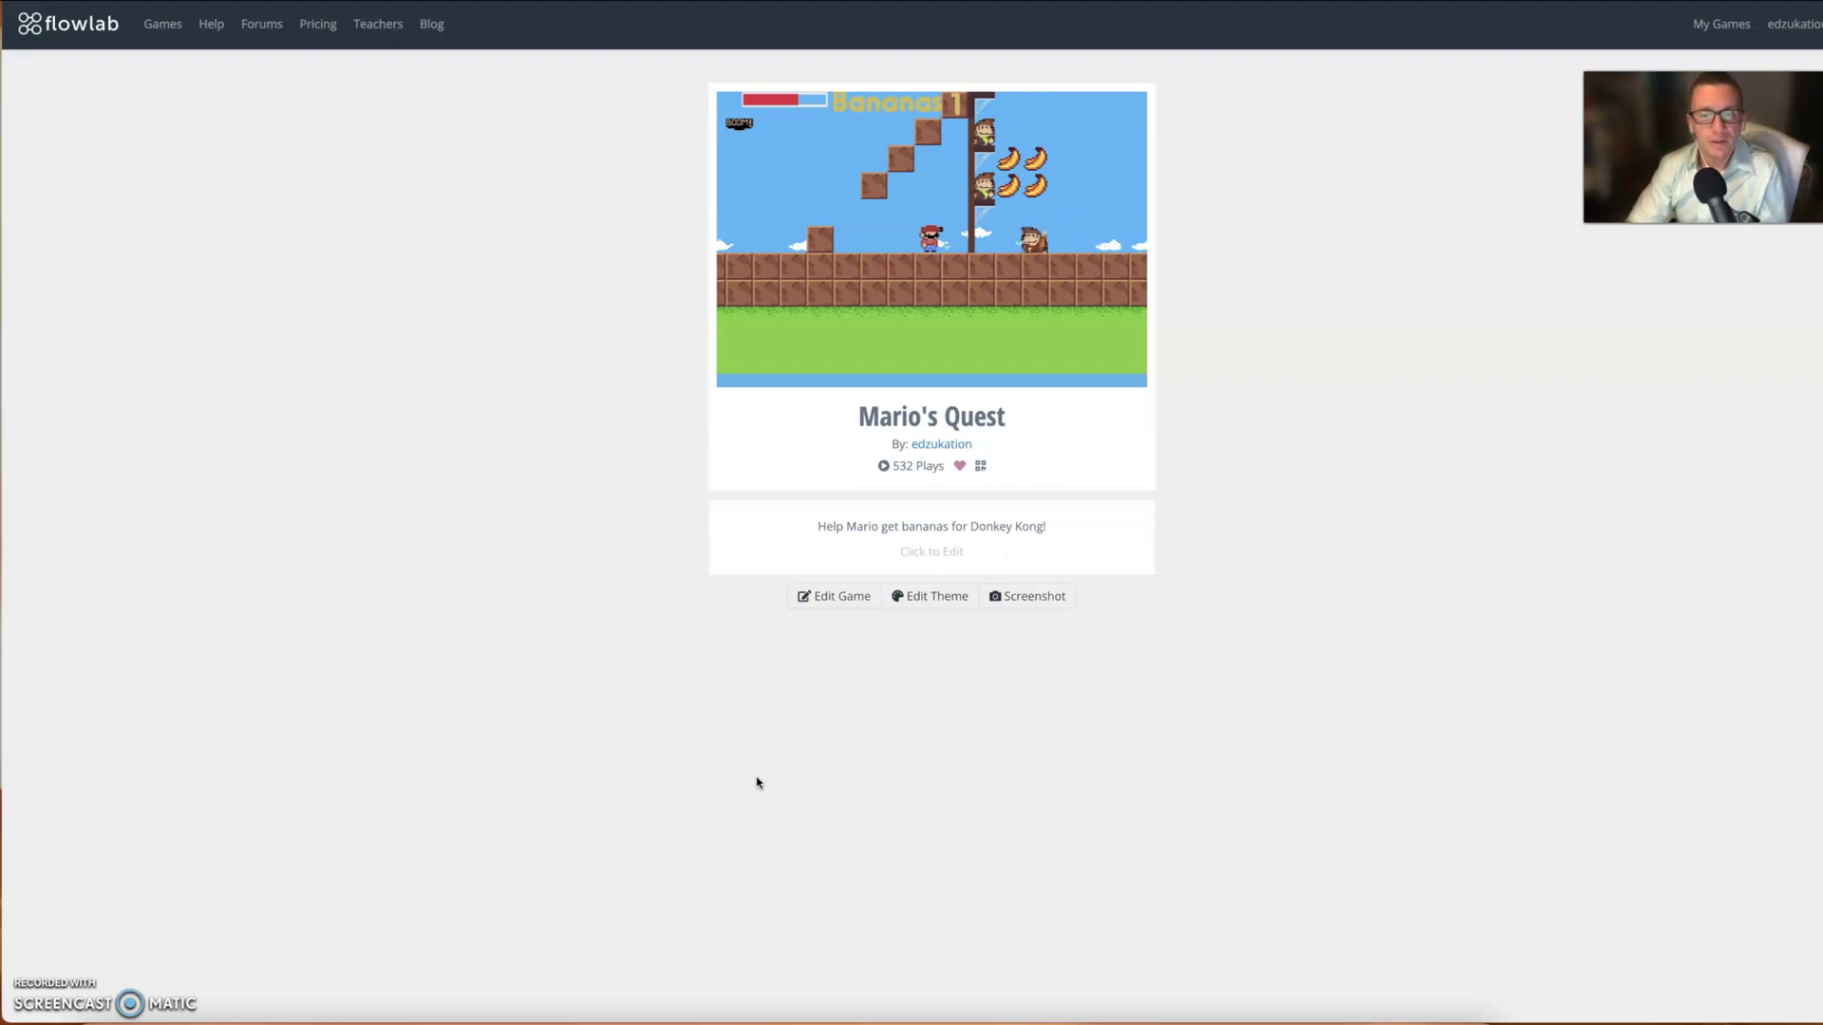
- Return to the editor, review the Game Levels list, then select the username on Student Sign In
left_click(817, 595)
left_click(932, 999)
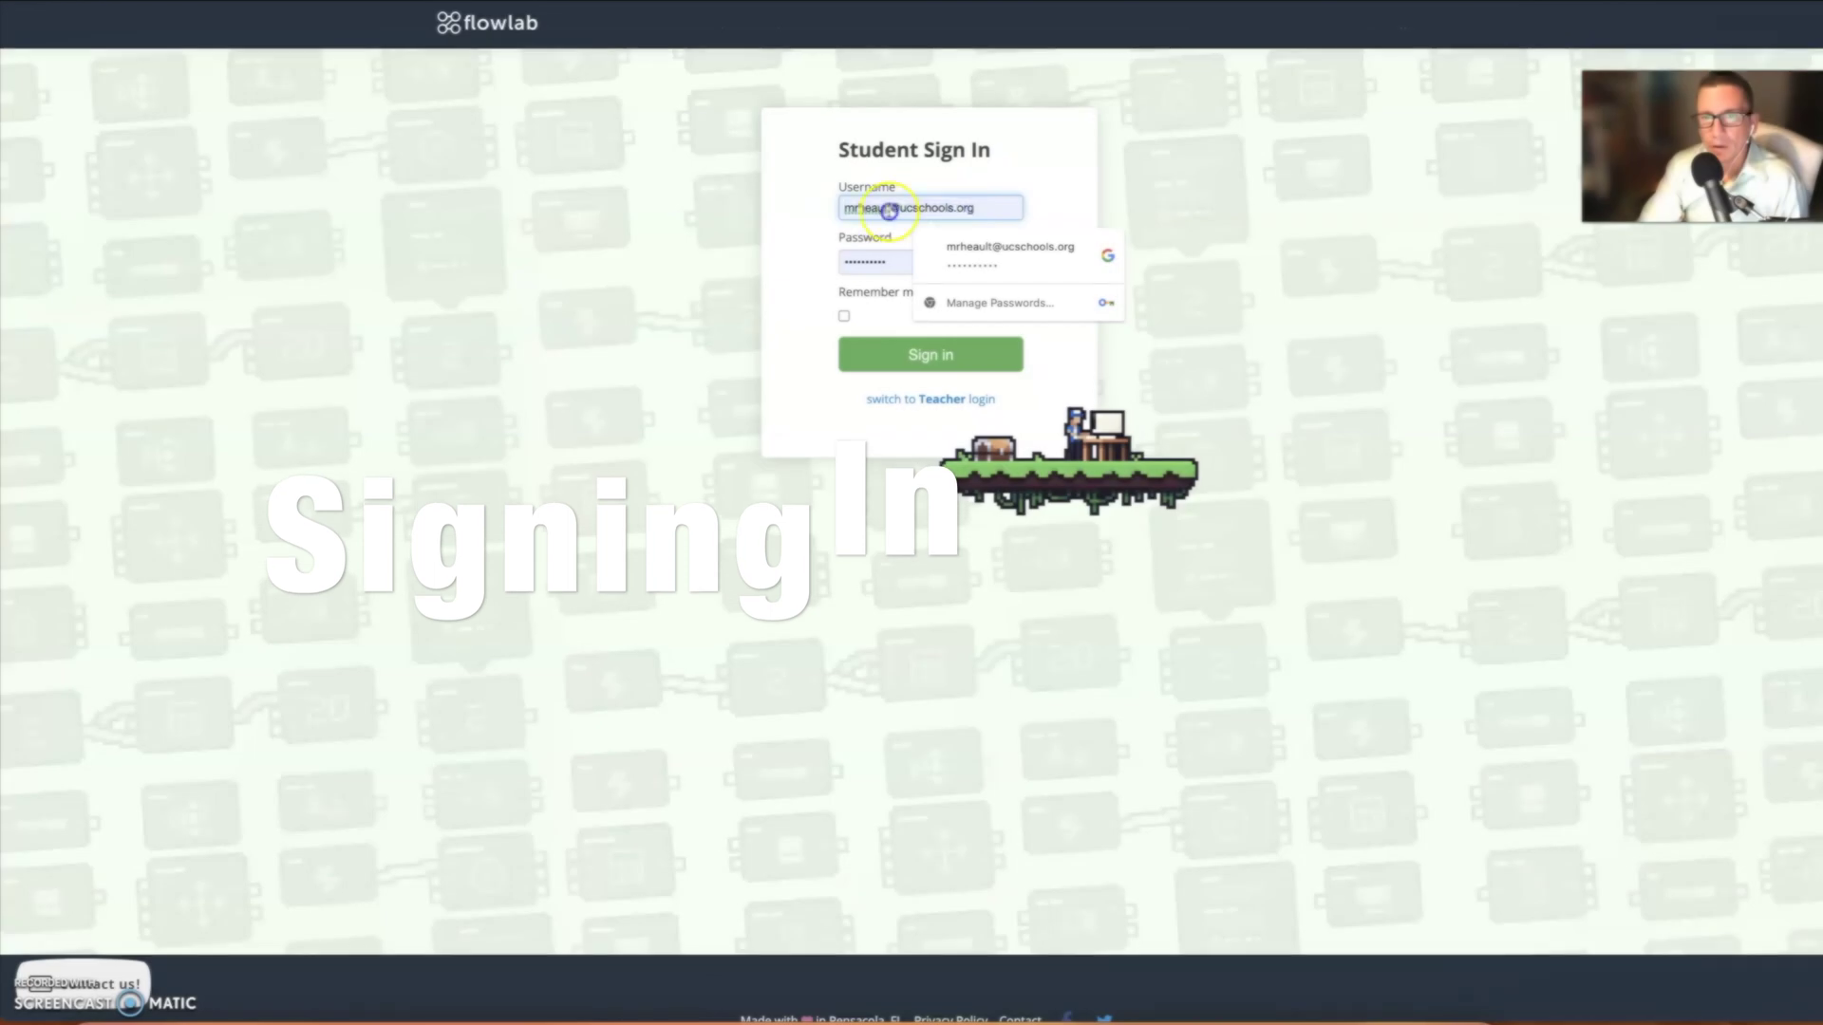
triple_click(889, 211)
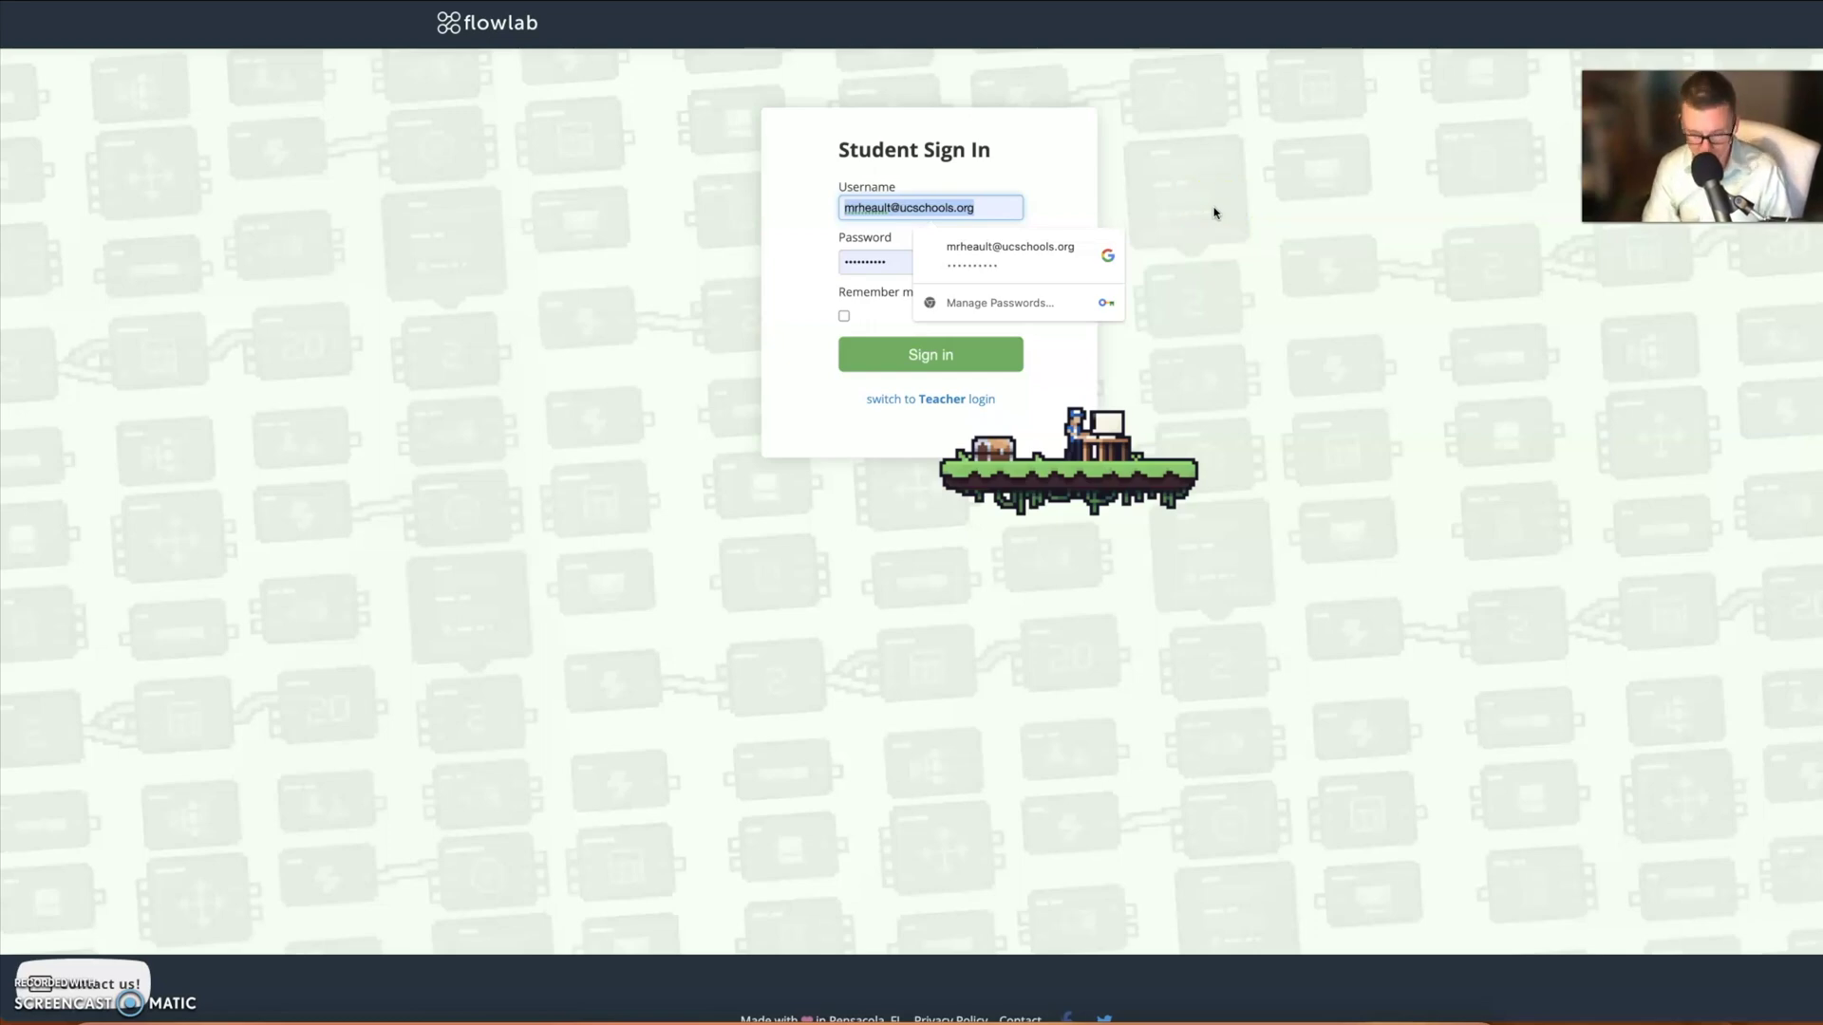
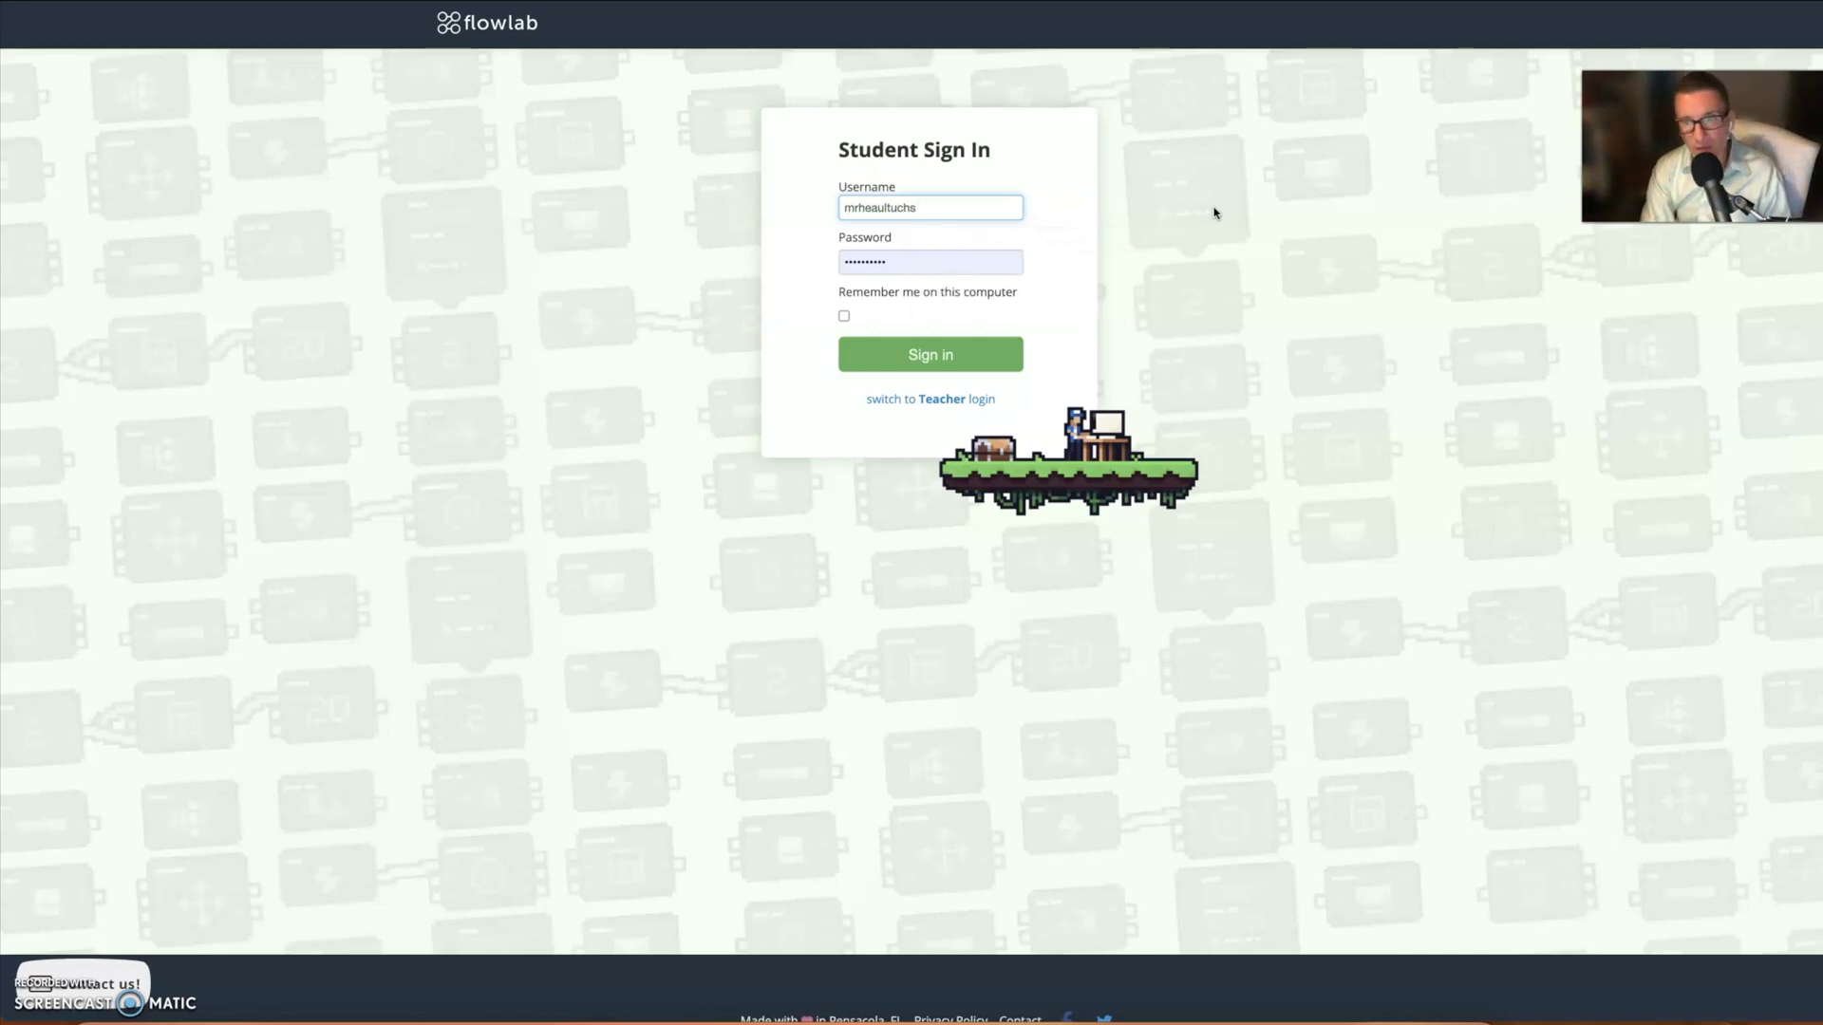
- Enter the account password and sign in
left_click(879, 267)
type("•••")
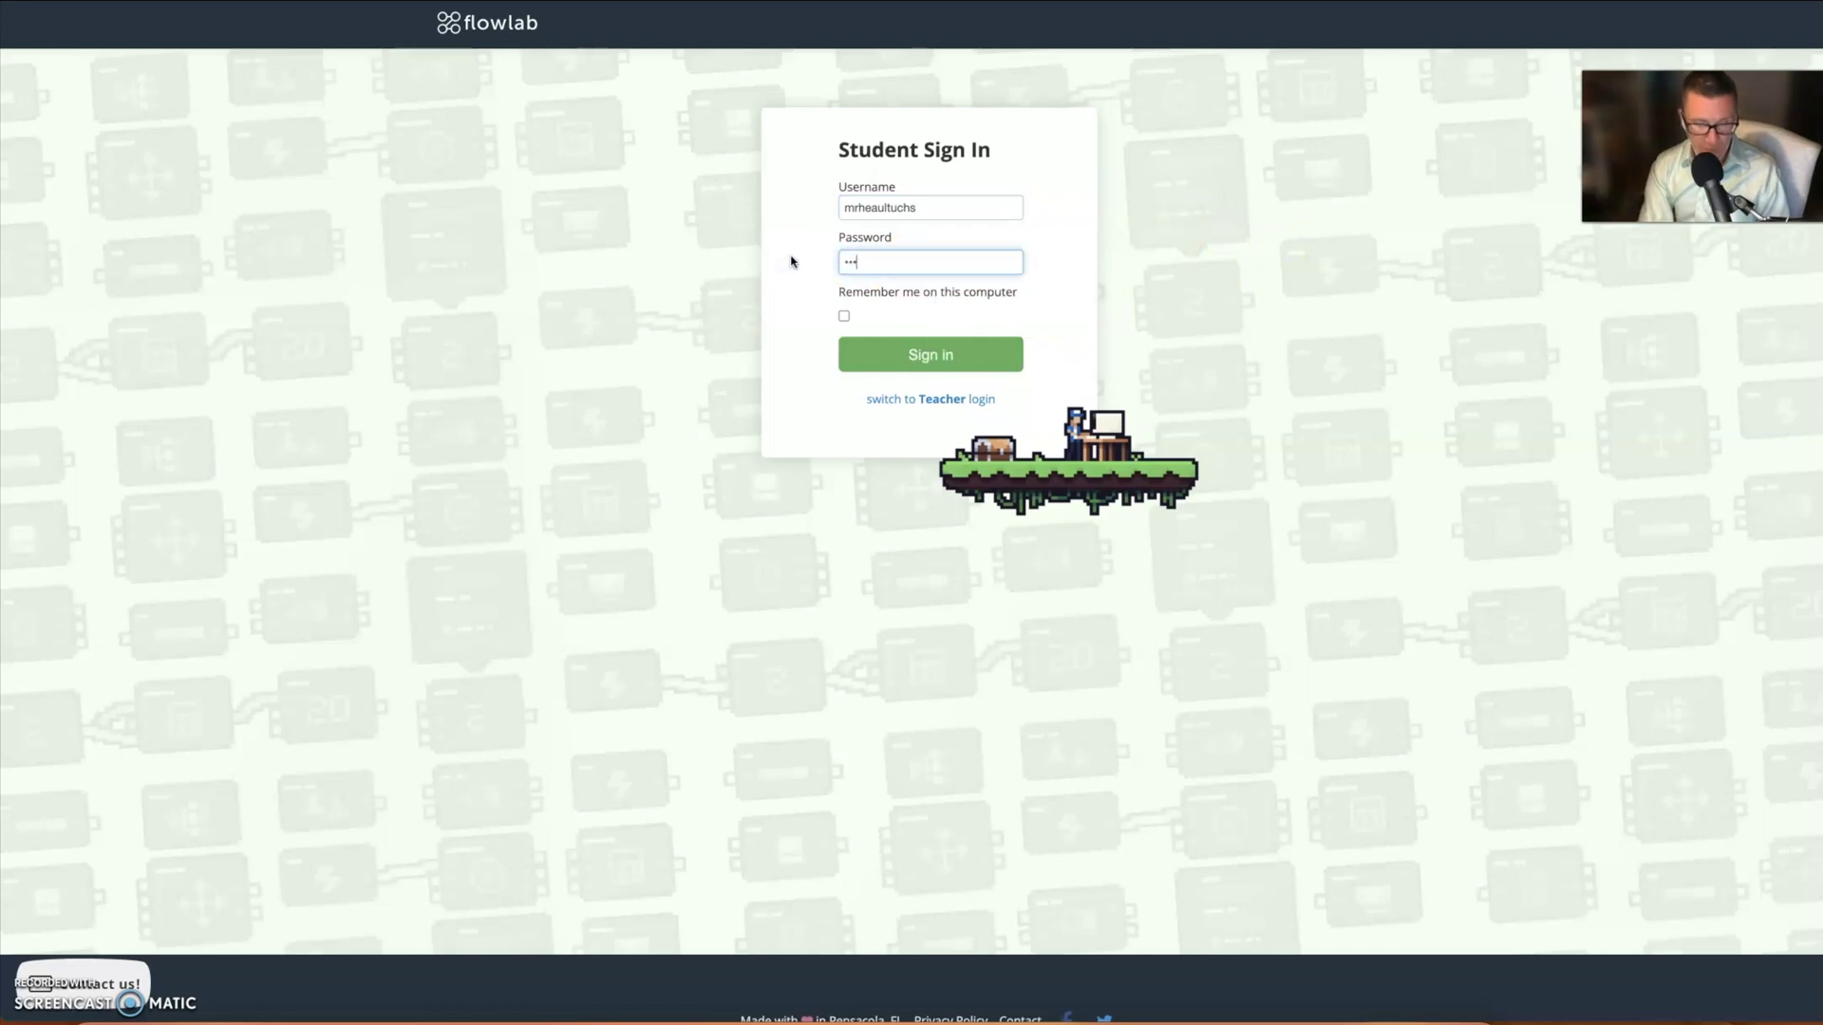
type("••")
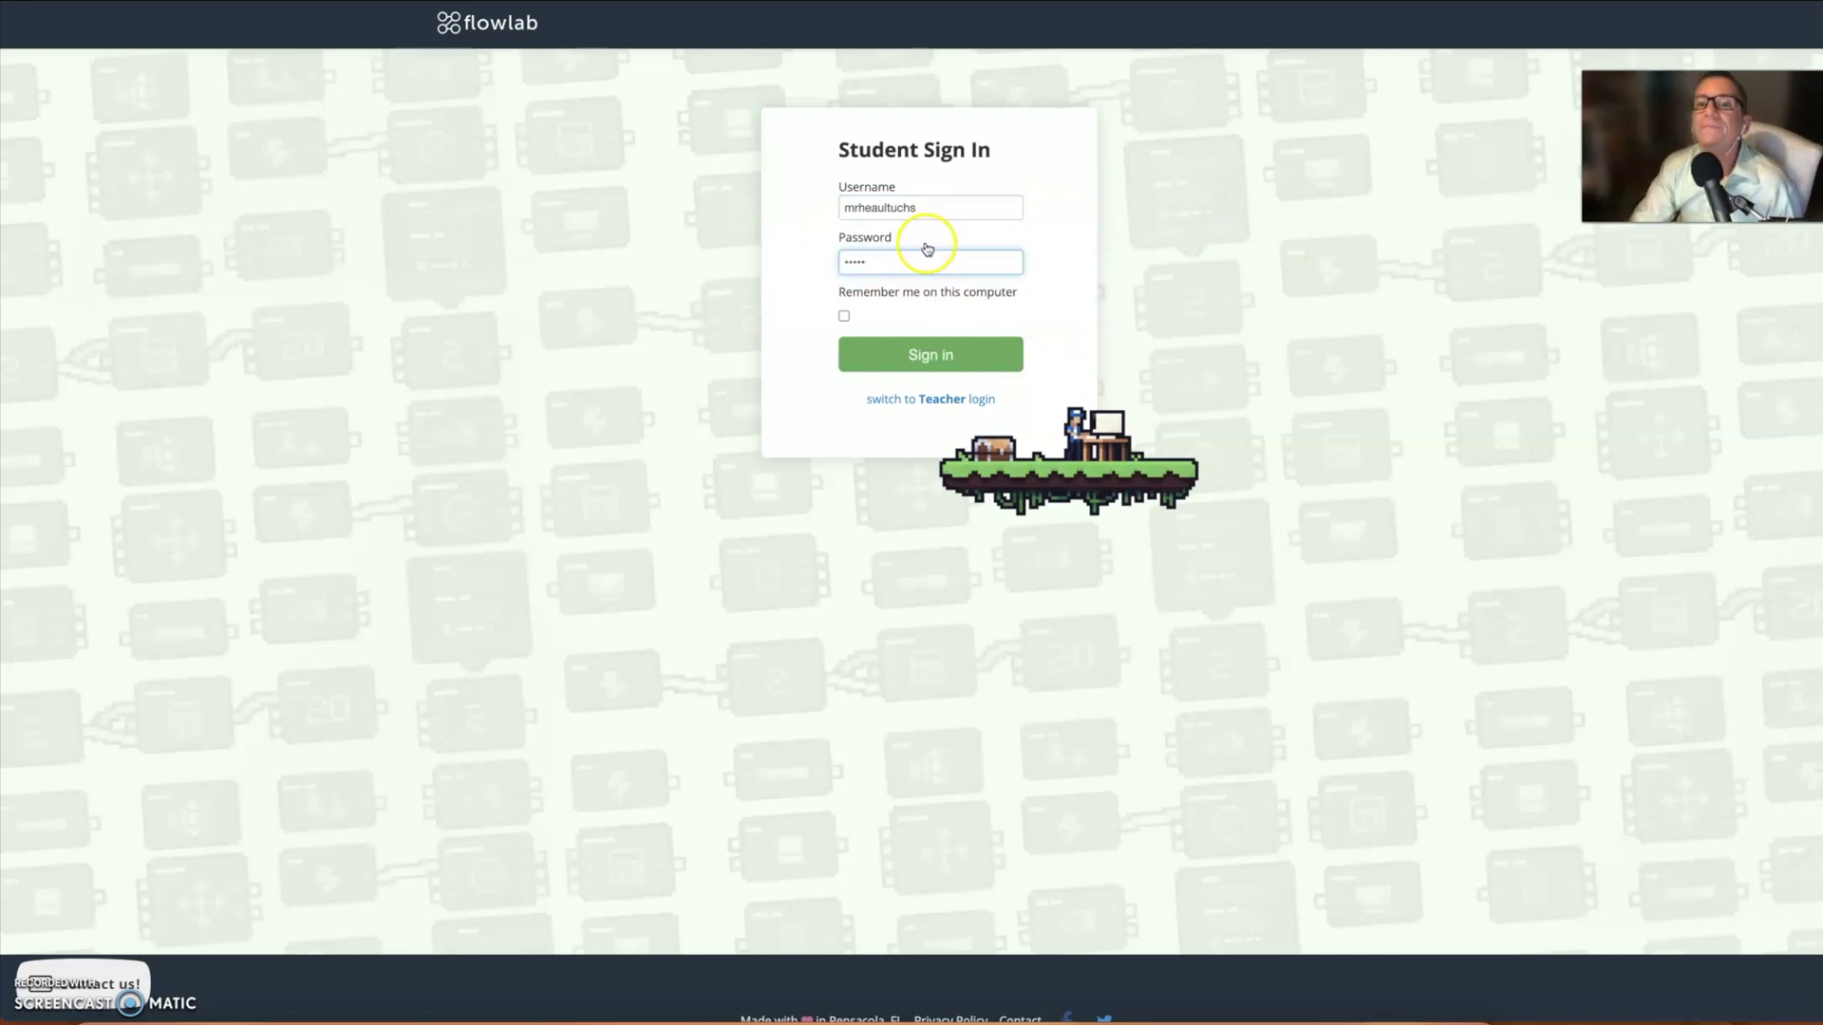
left_click(930, 357)
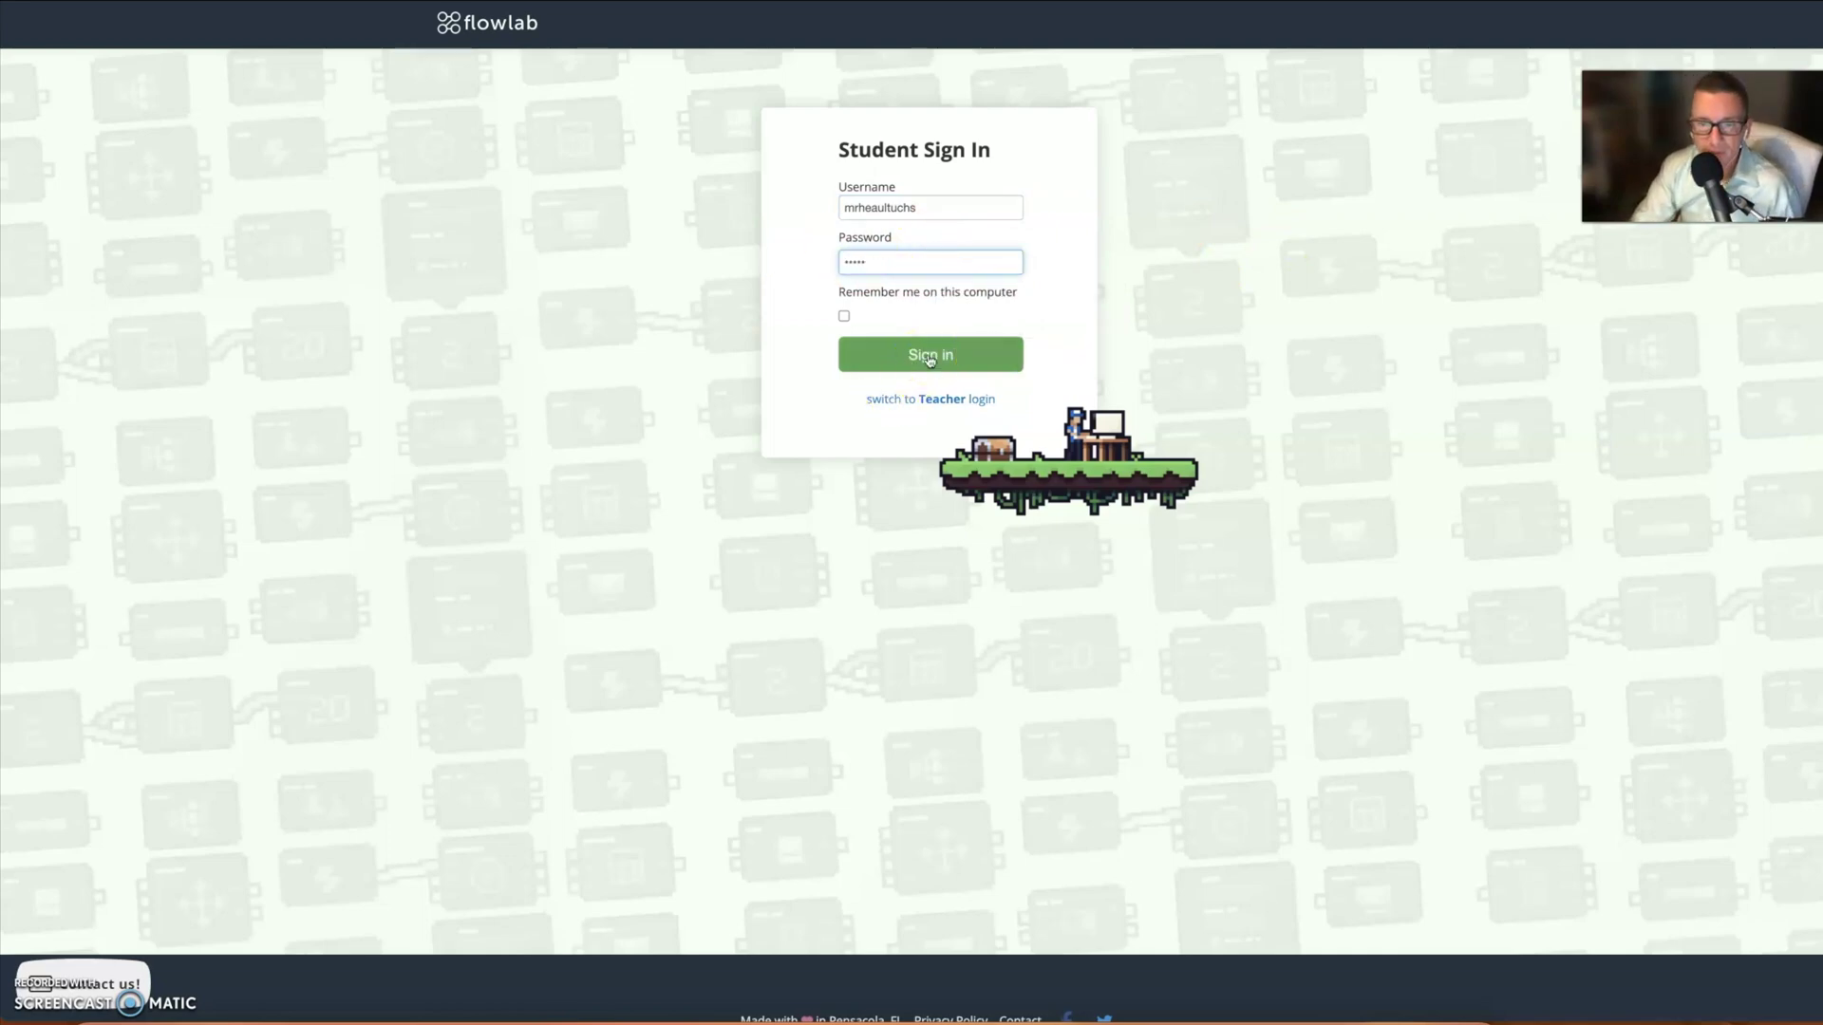
left_click(929, 357)
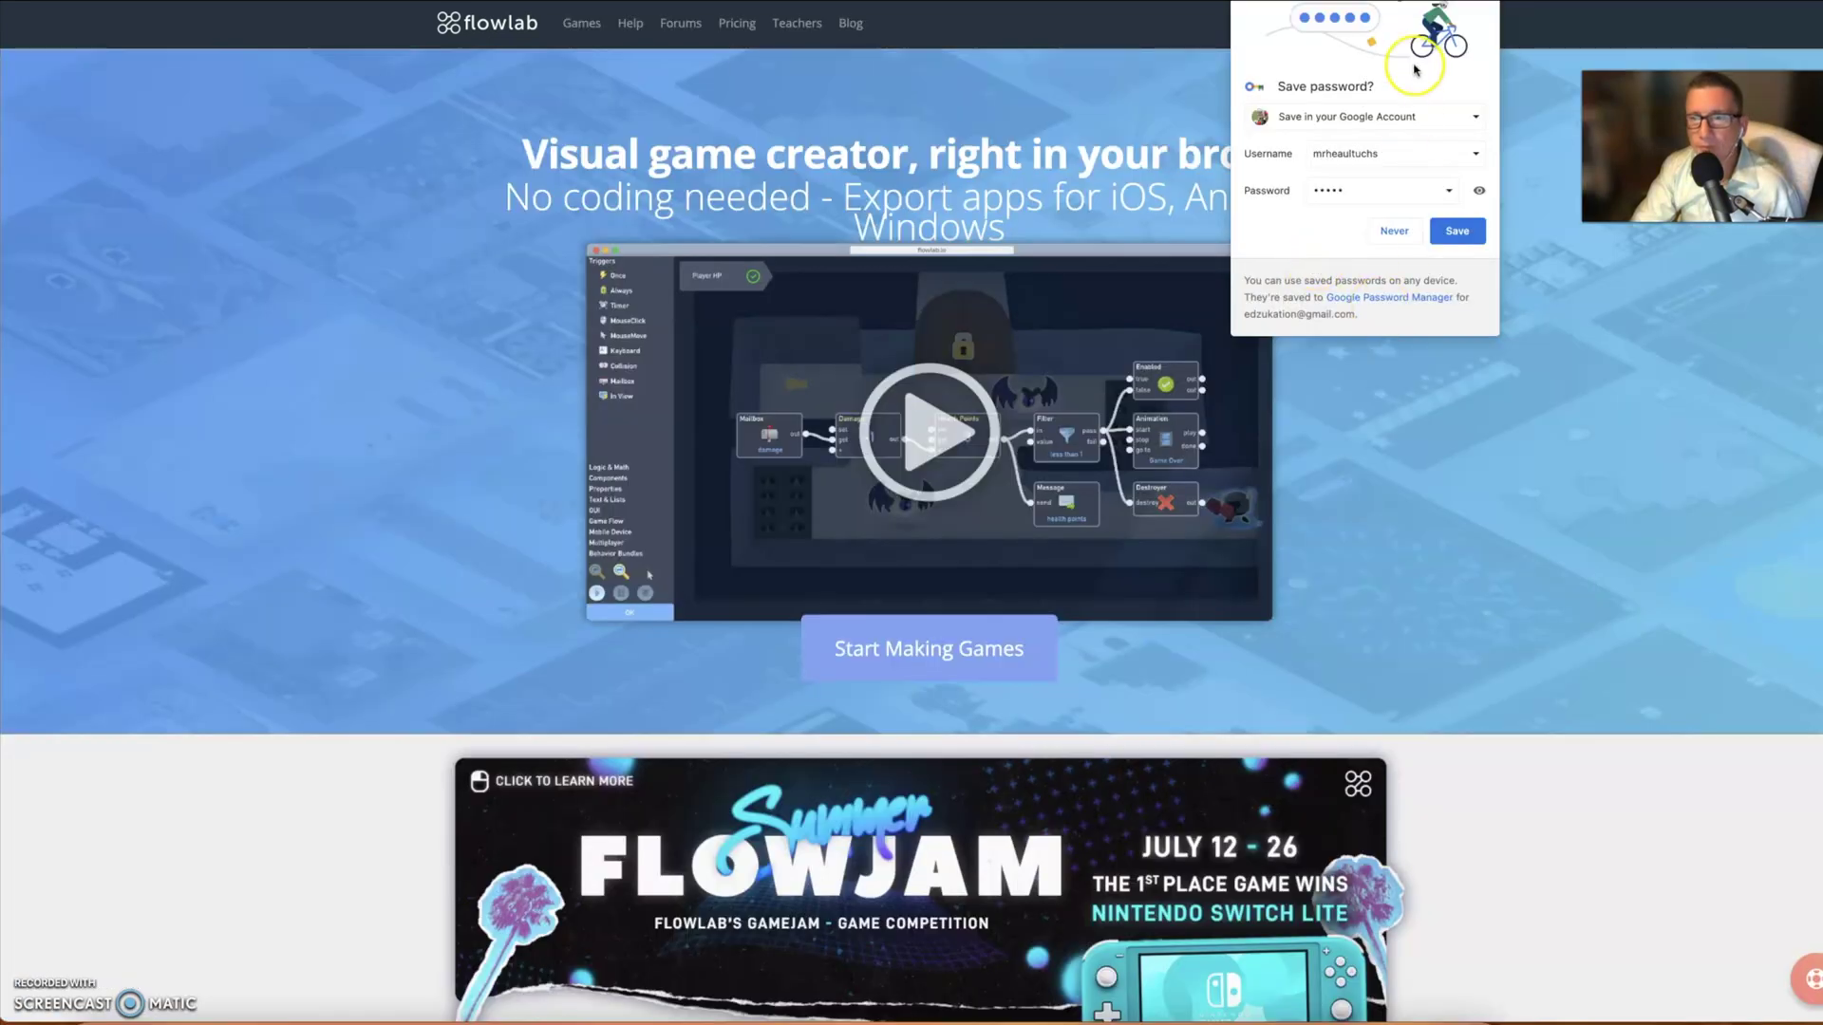
- Dismiss the save-password prompt and browse the public Games gallery through to page 2
left_click(1490, 45)
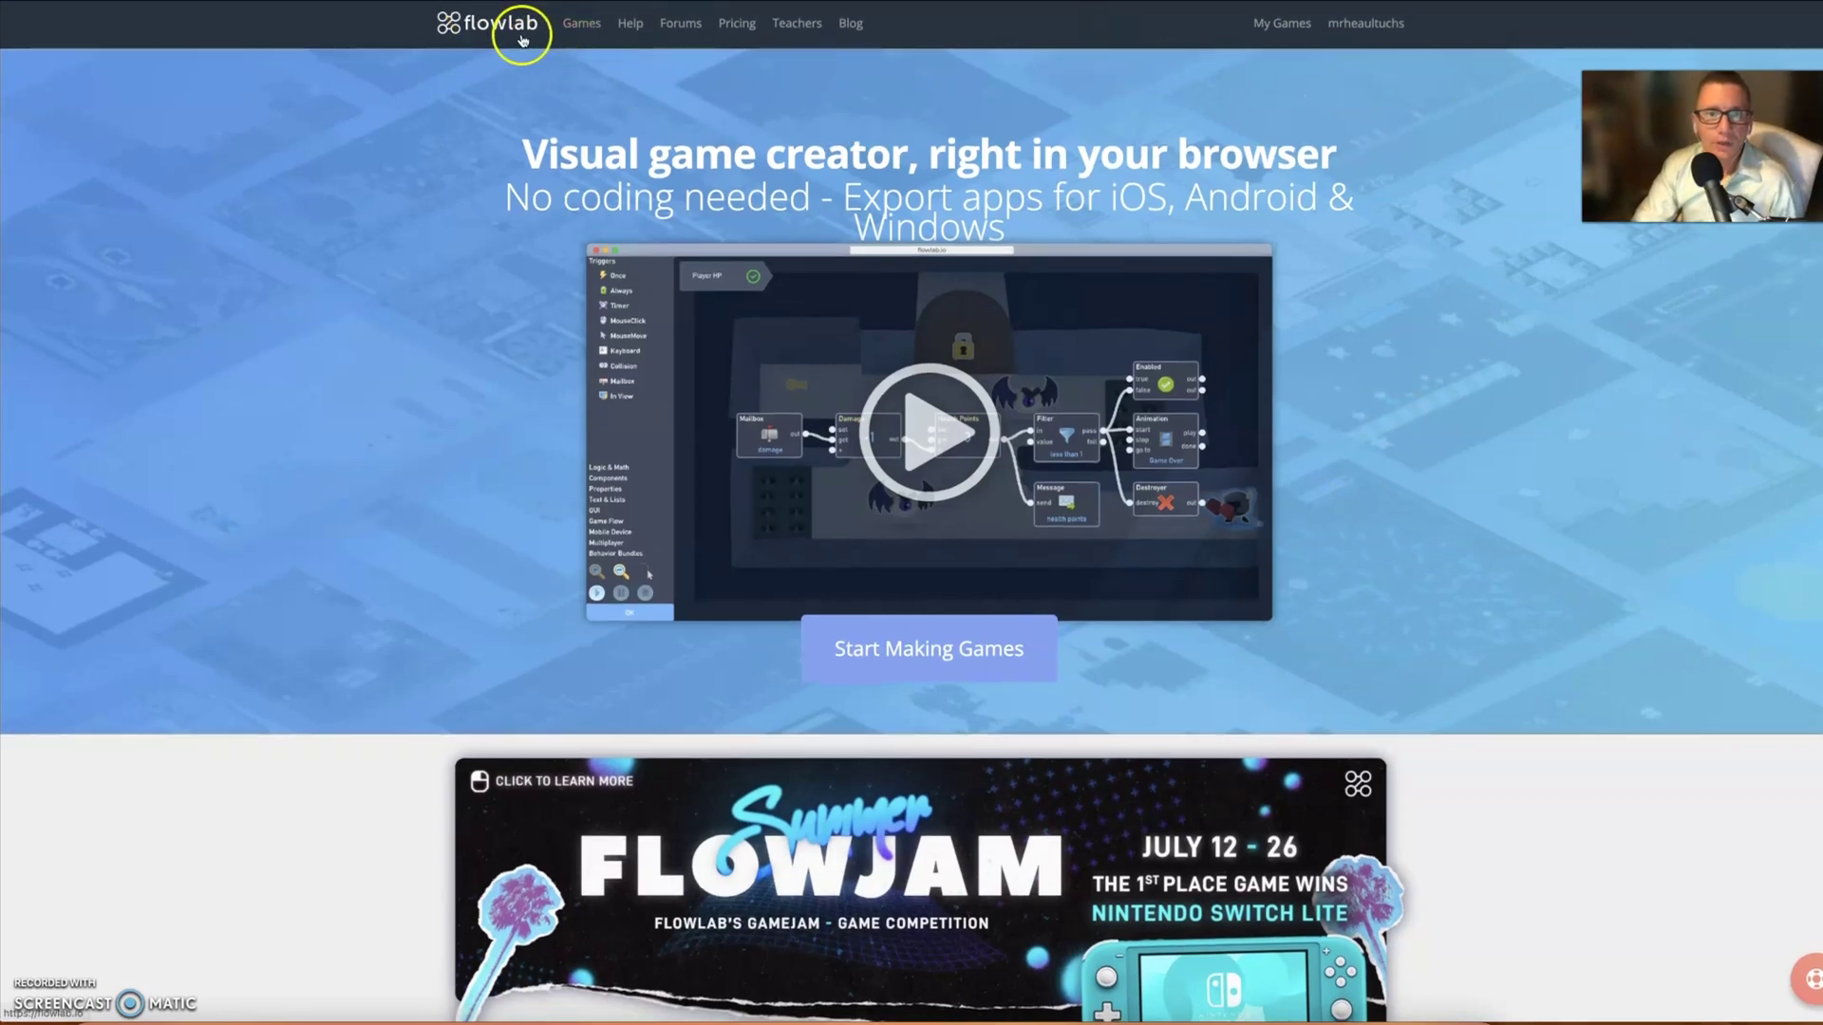
left_click(583, 26)
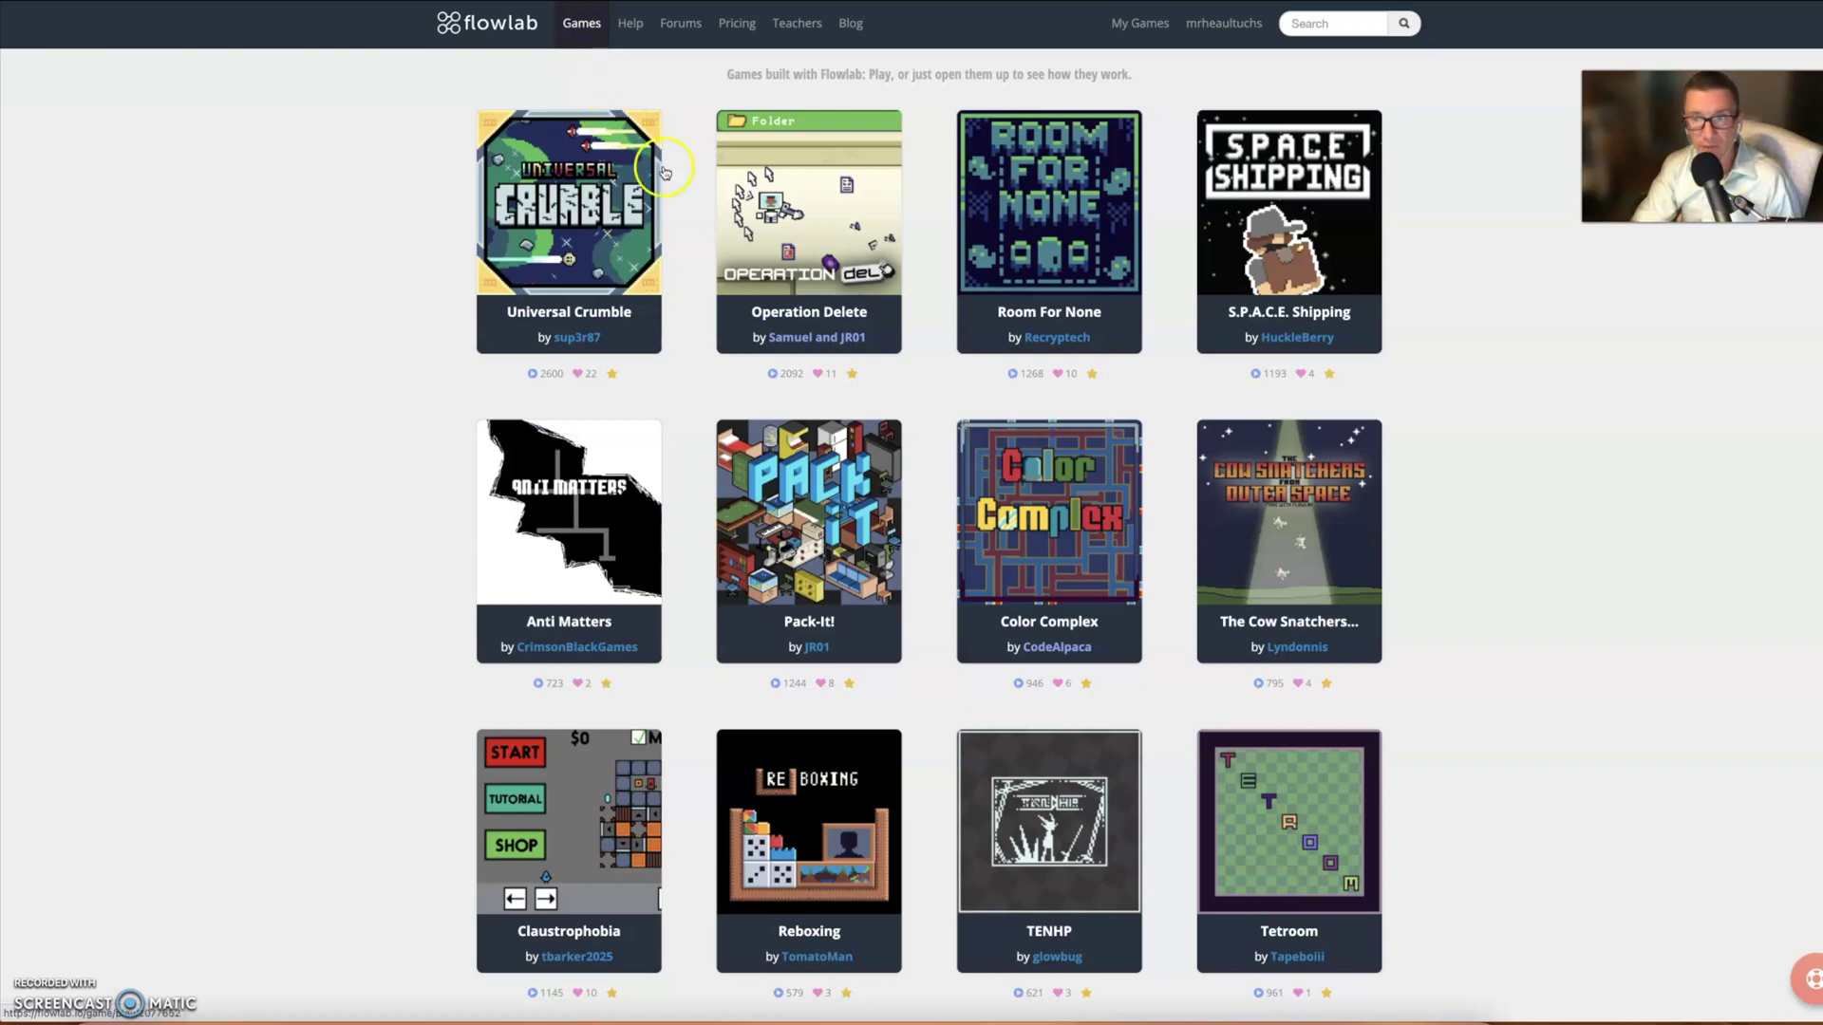
scroll(1090, 346, "down", 2)
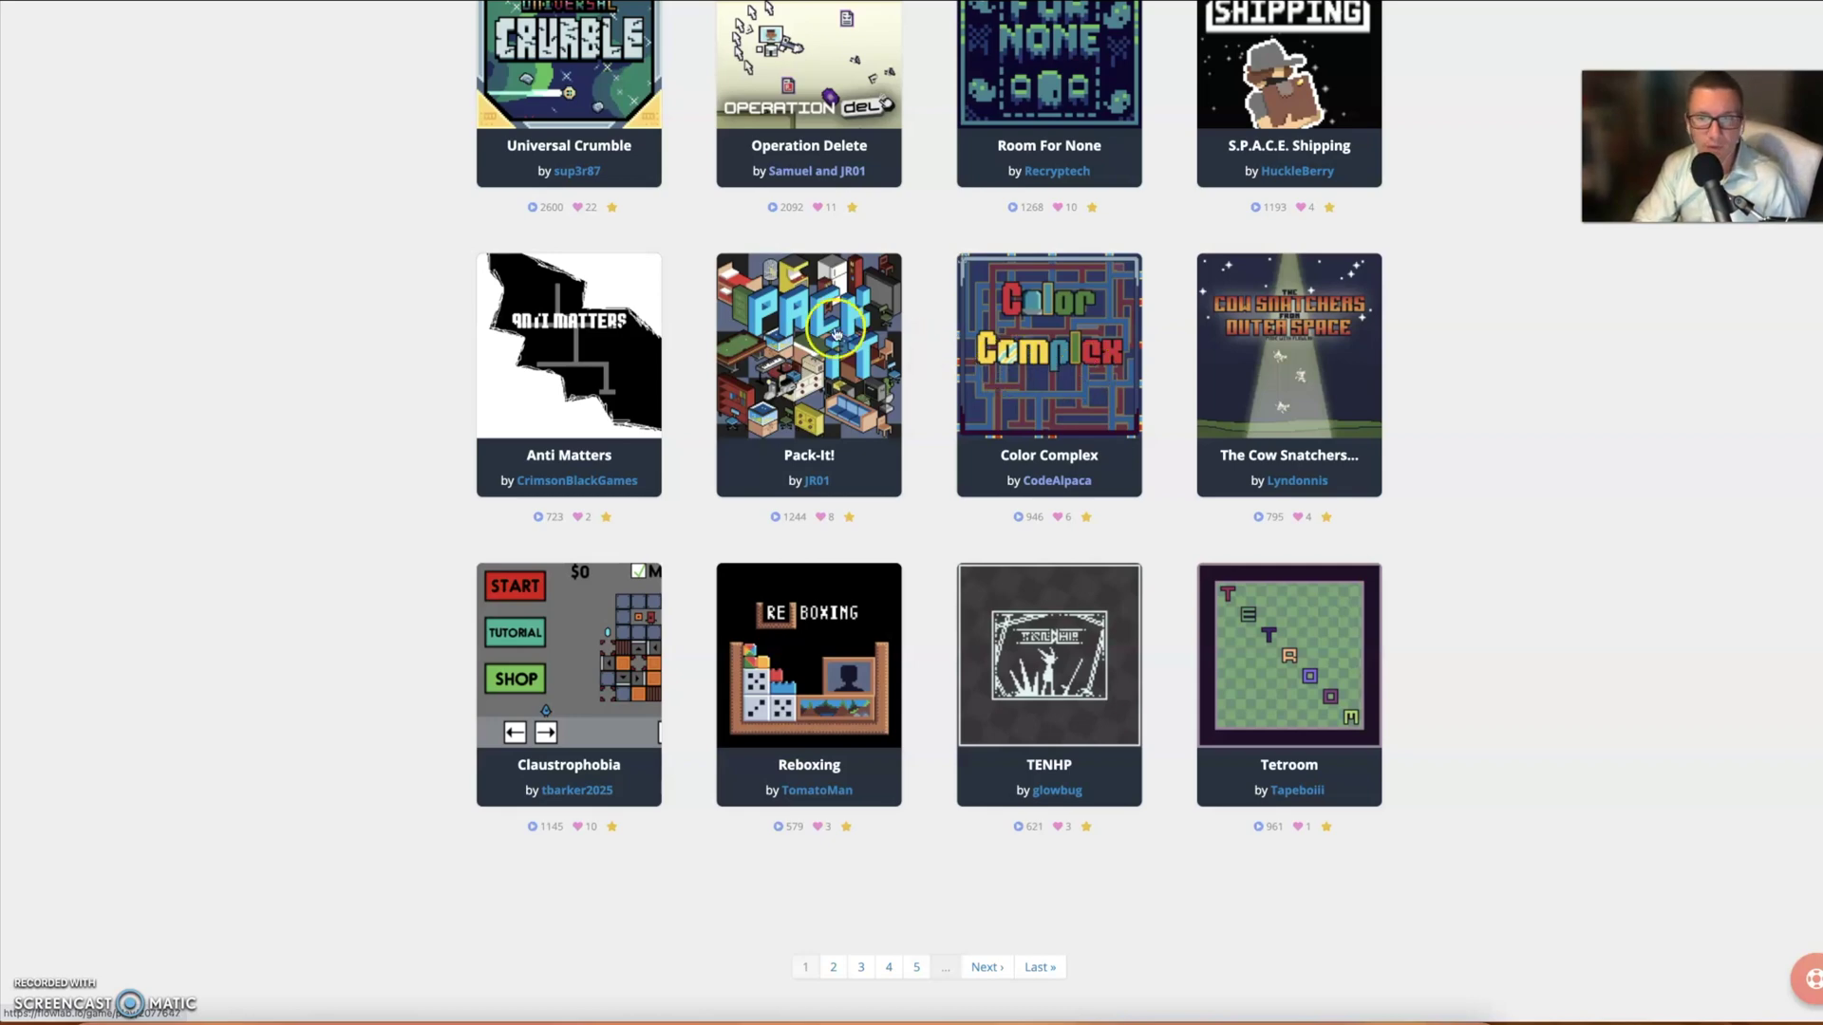
scroll(855, 570, "down", 2)
left_click(837, 813)
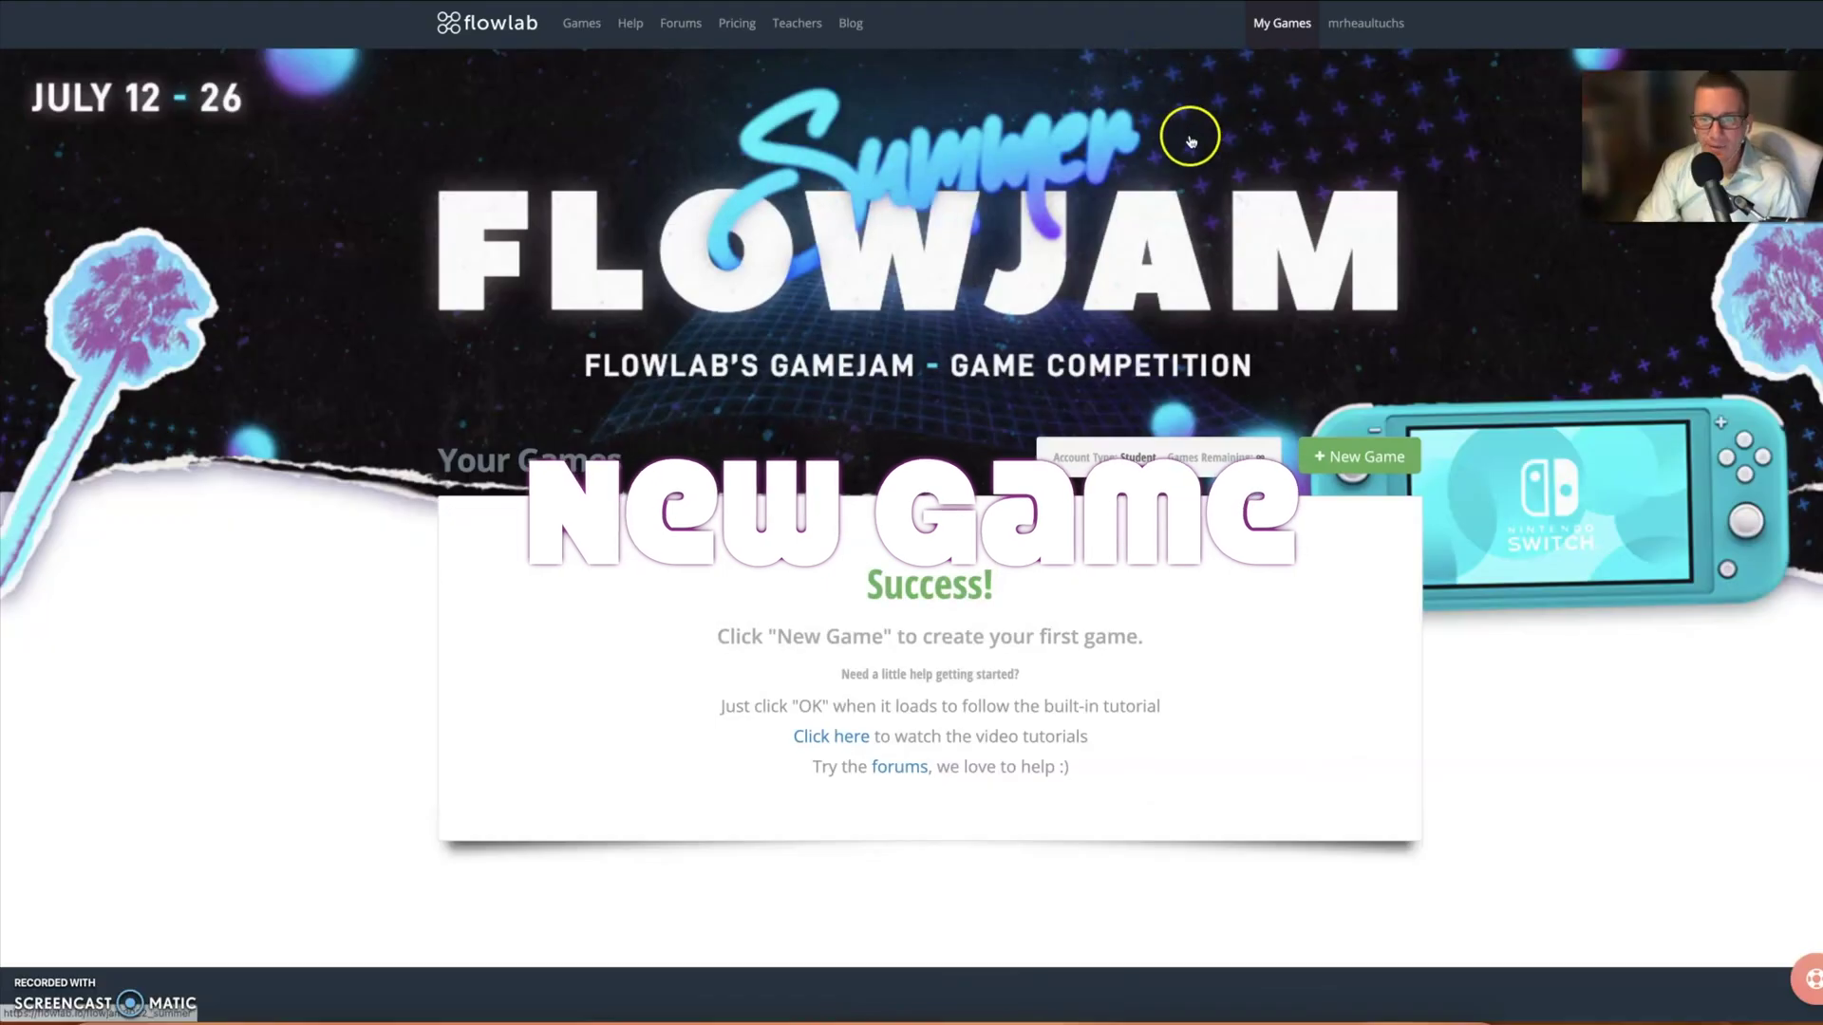
- Scroll down the My Games page to reach the + New Game option
scroll(1180, 440, "down", 1)
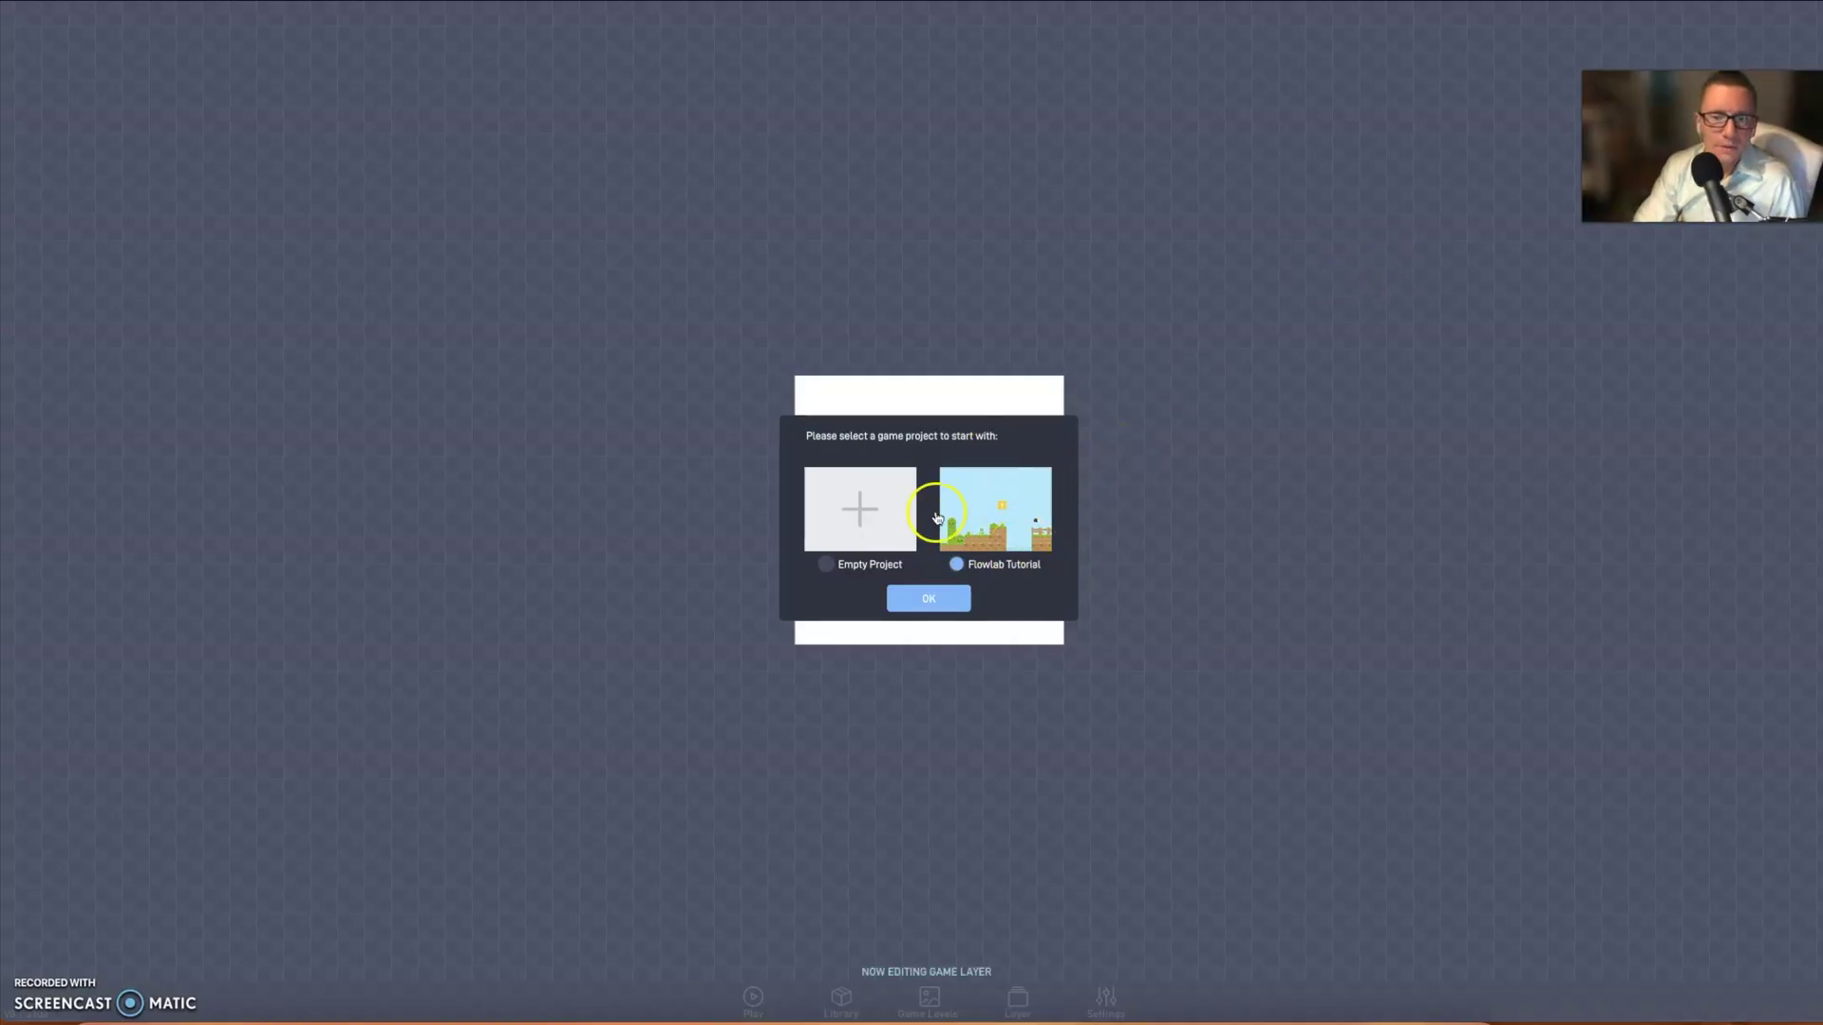
- Dismiss the update notes and start the new game as an Empty Project
left_click(944, 530)
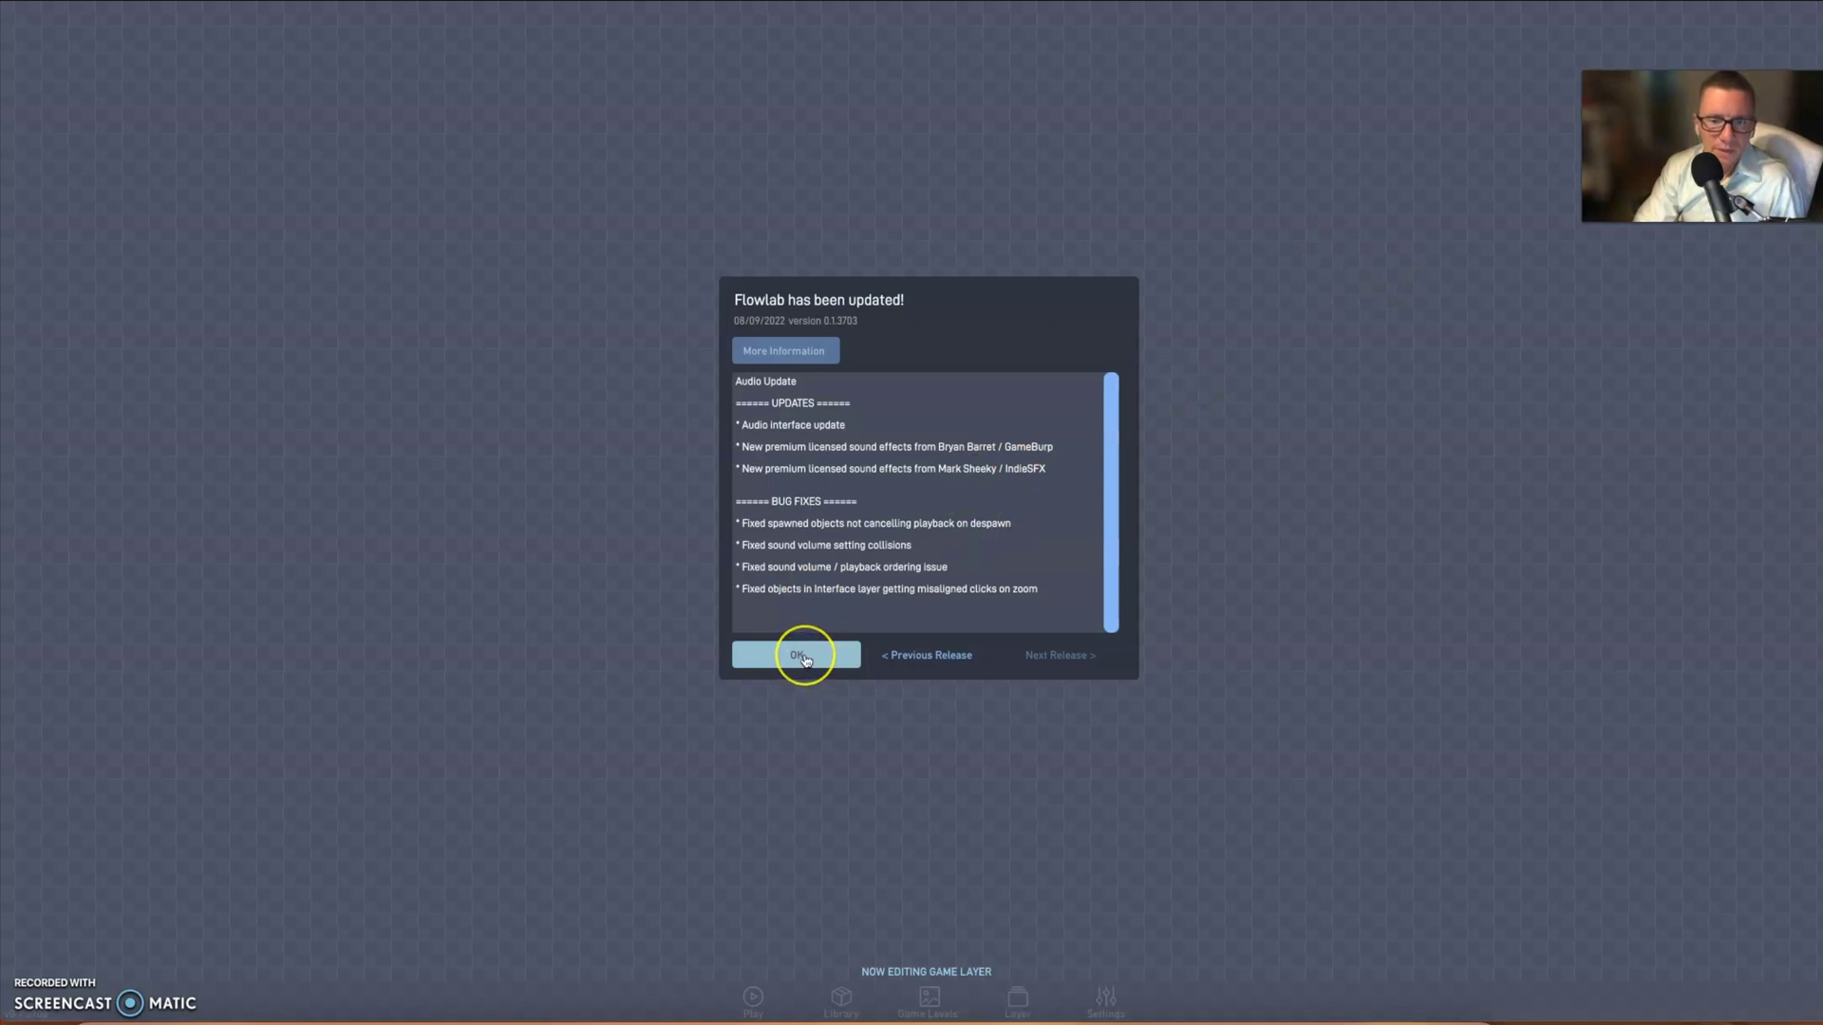
left_click(803, 658)
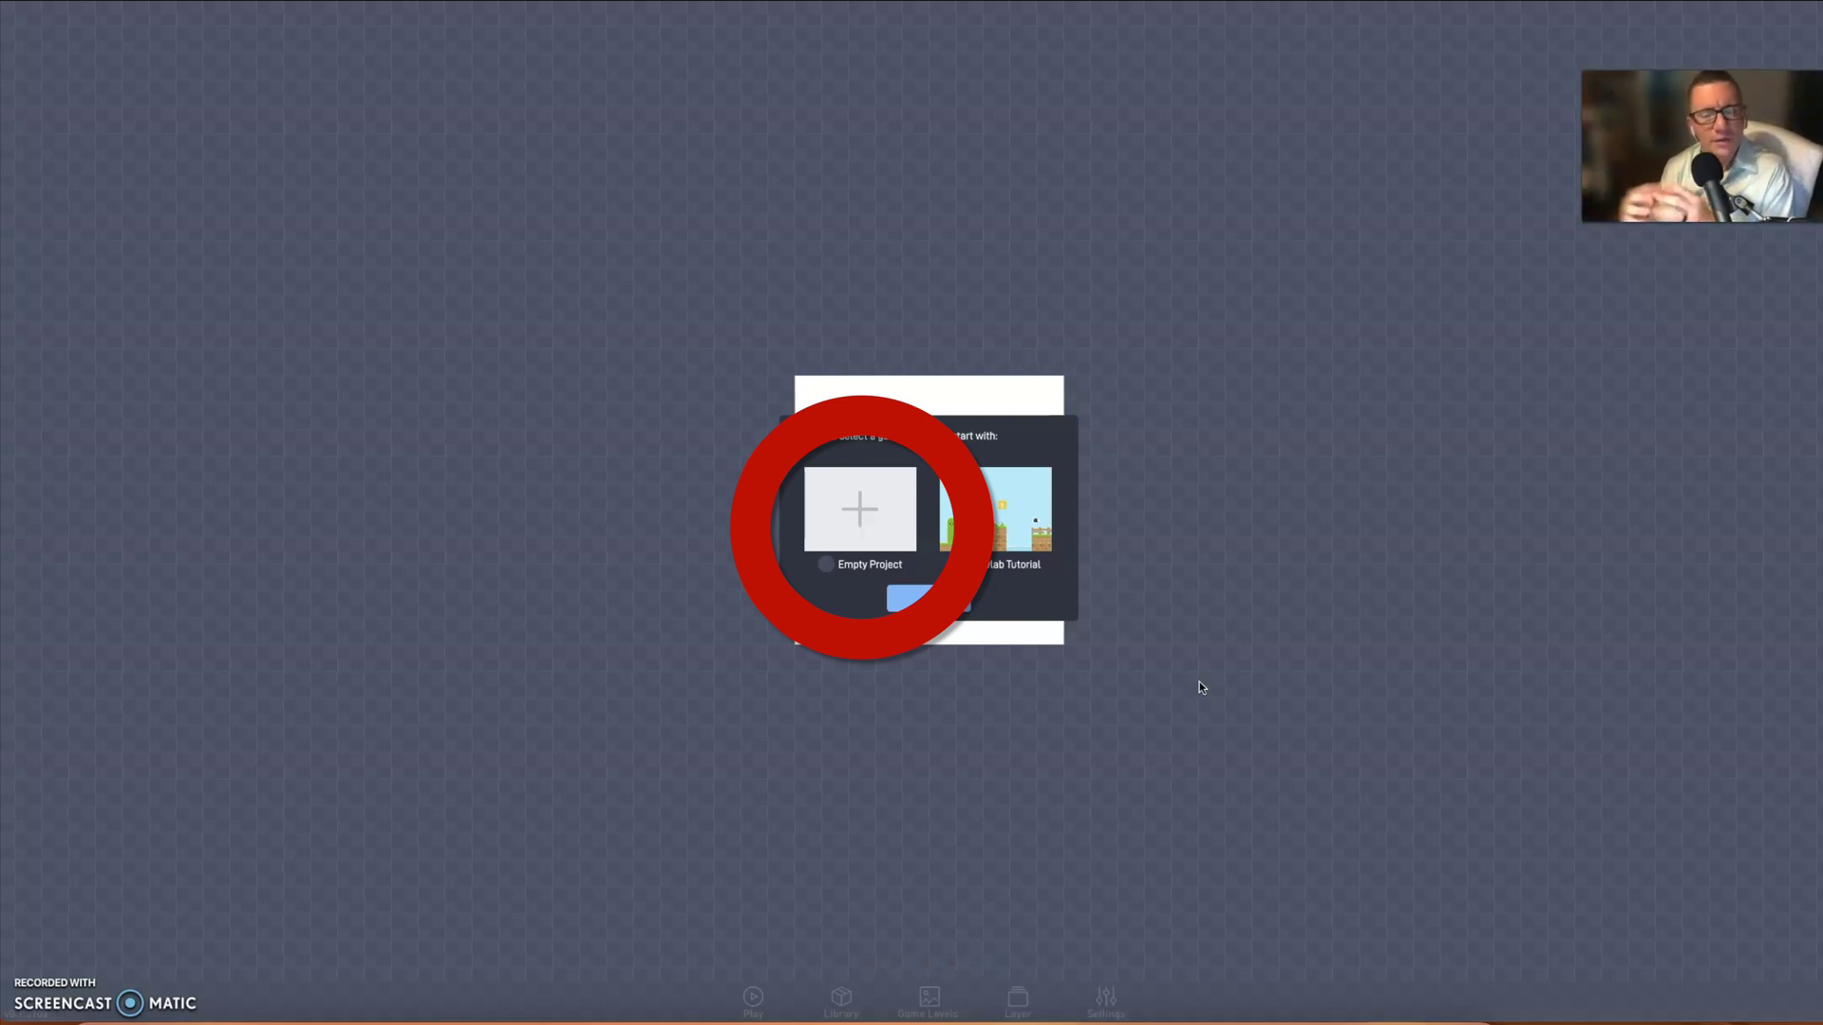
left_click(814, 508)
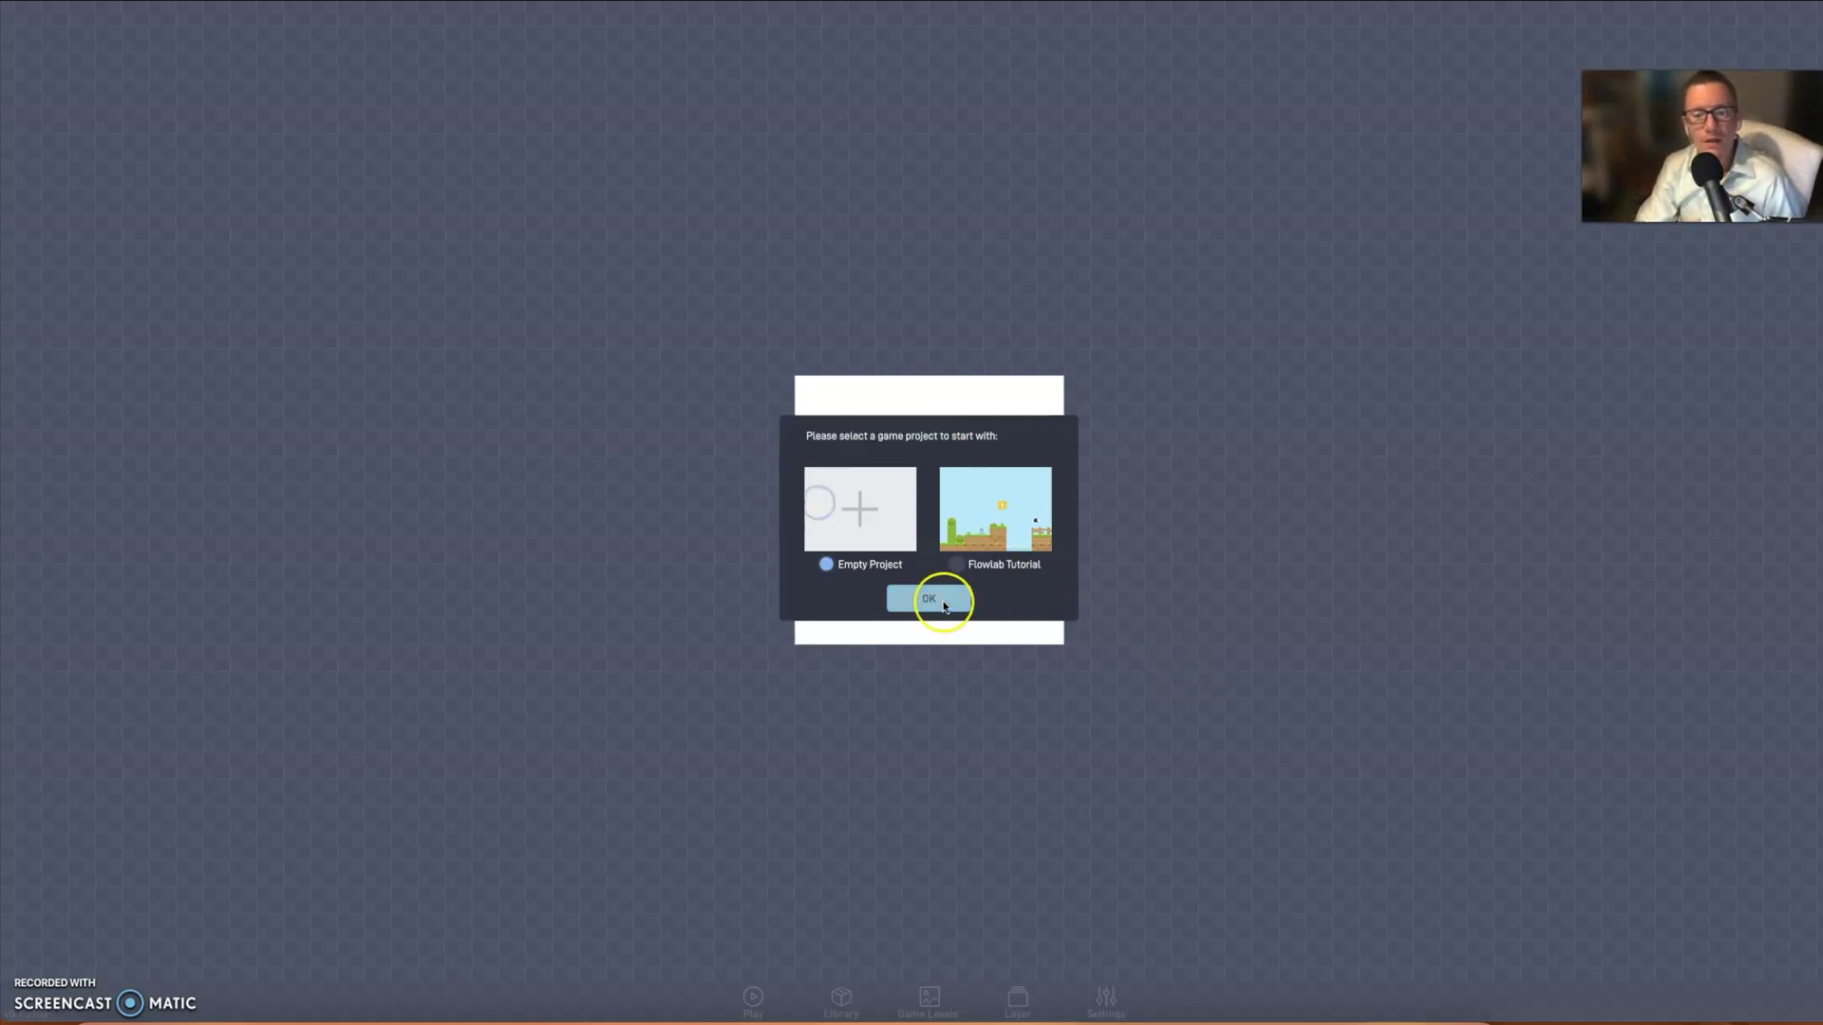
left_click(943, 601)
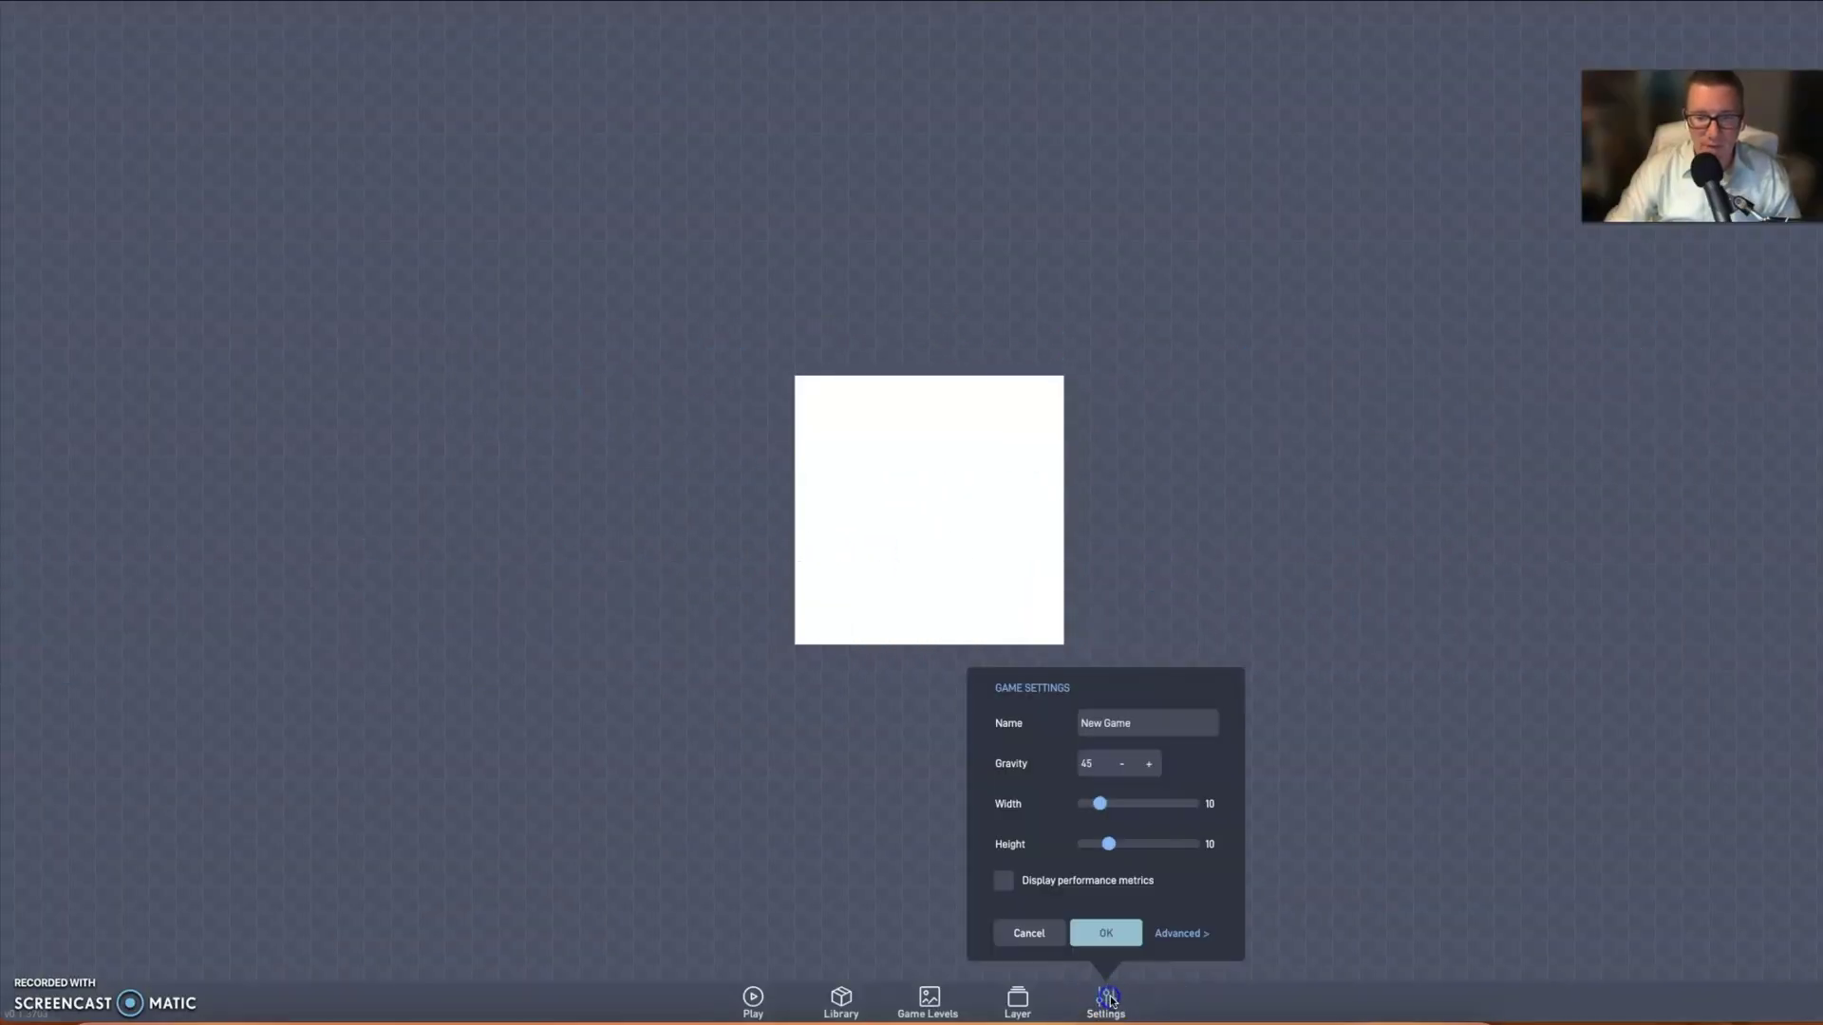
- Rename the game from New Game to 'Fall 2022'
left_click(1152, 726)
left_click_drag(1152, 726, 1049, 725)
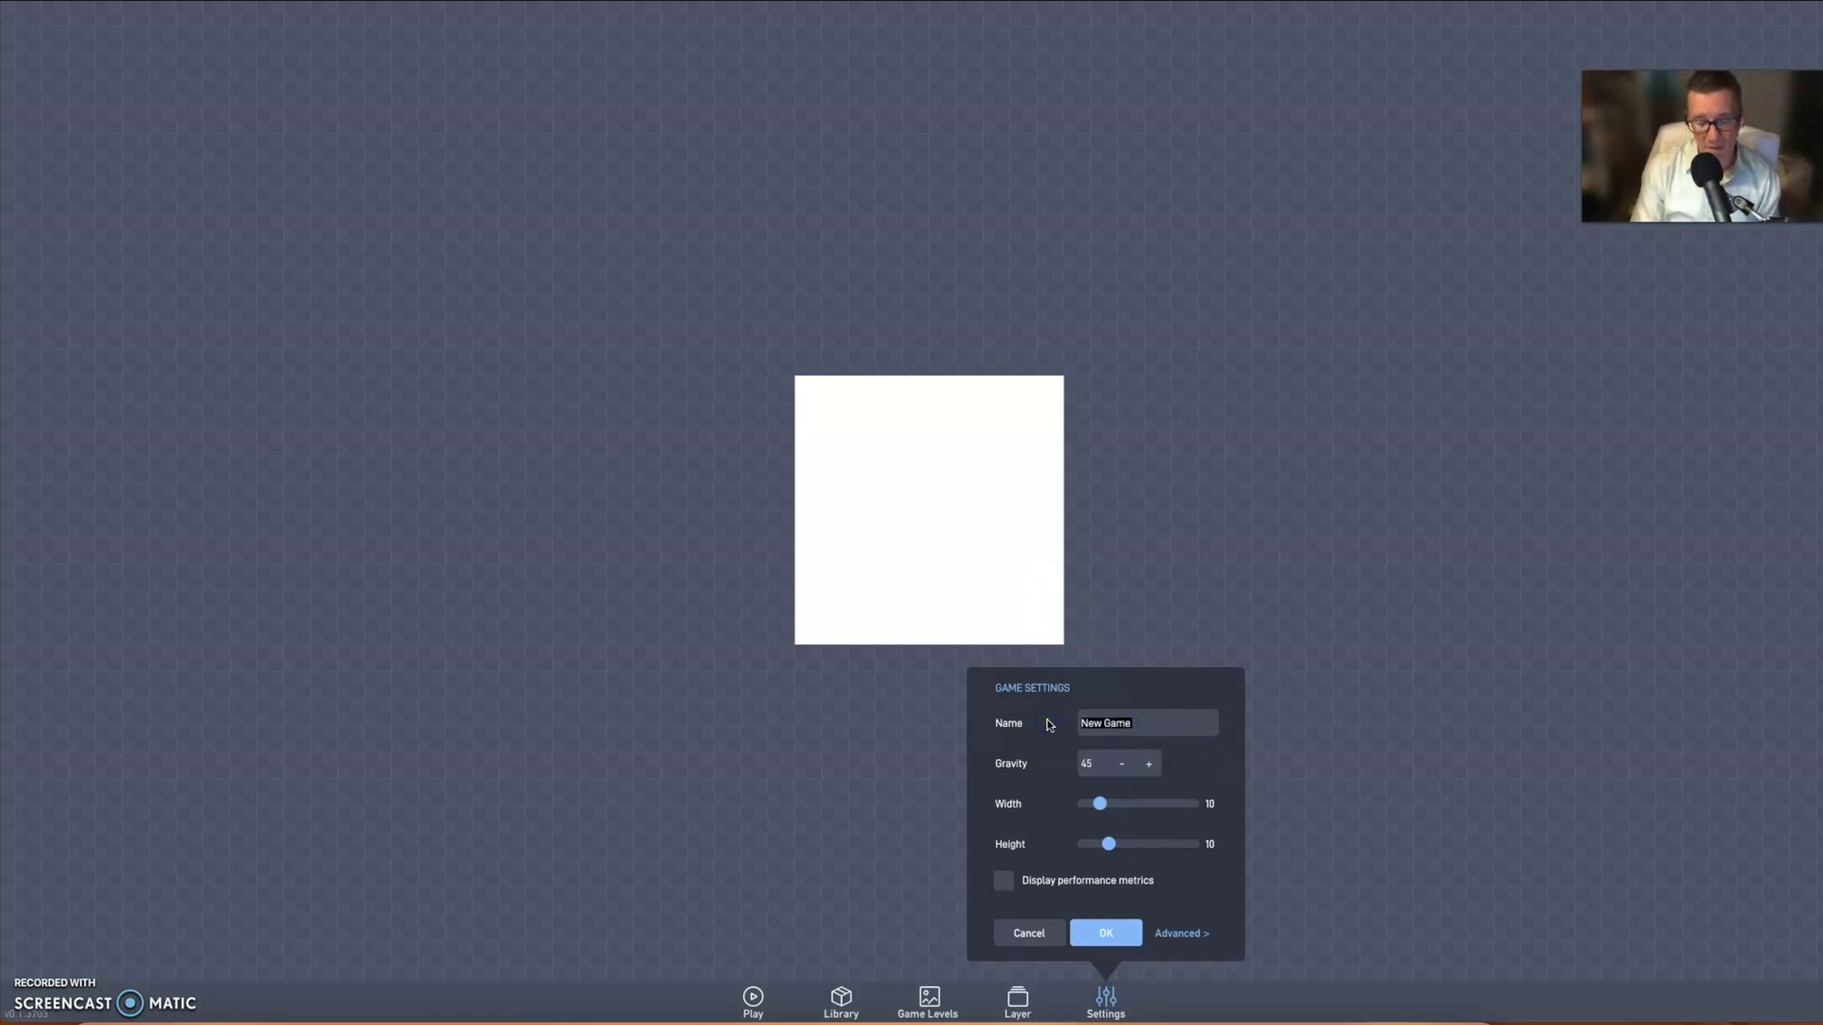
type("Fall")
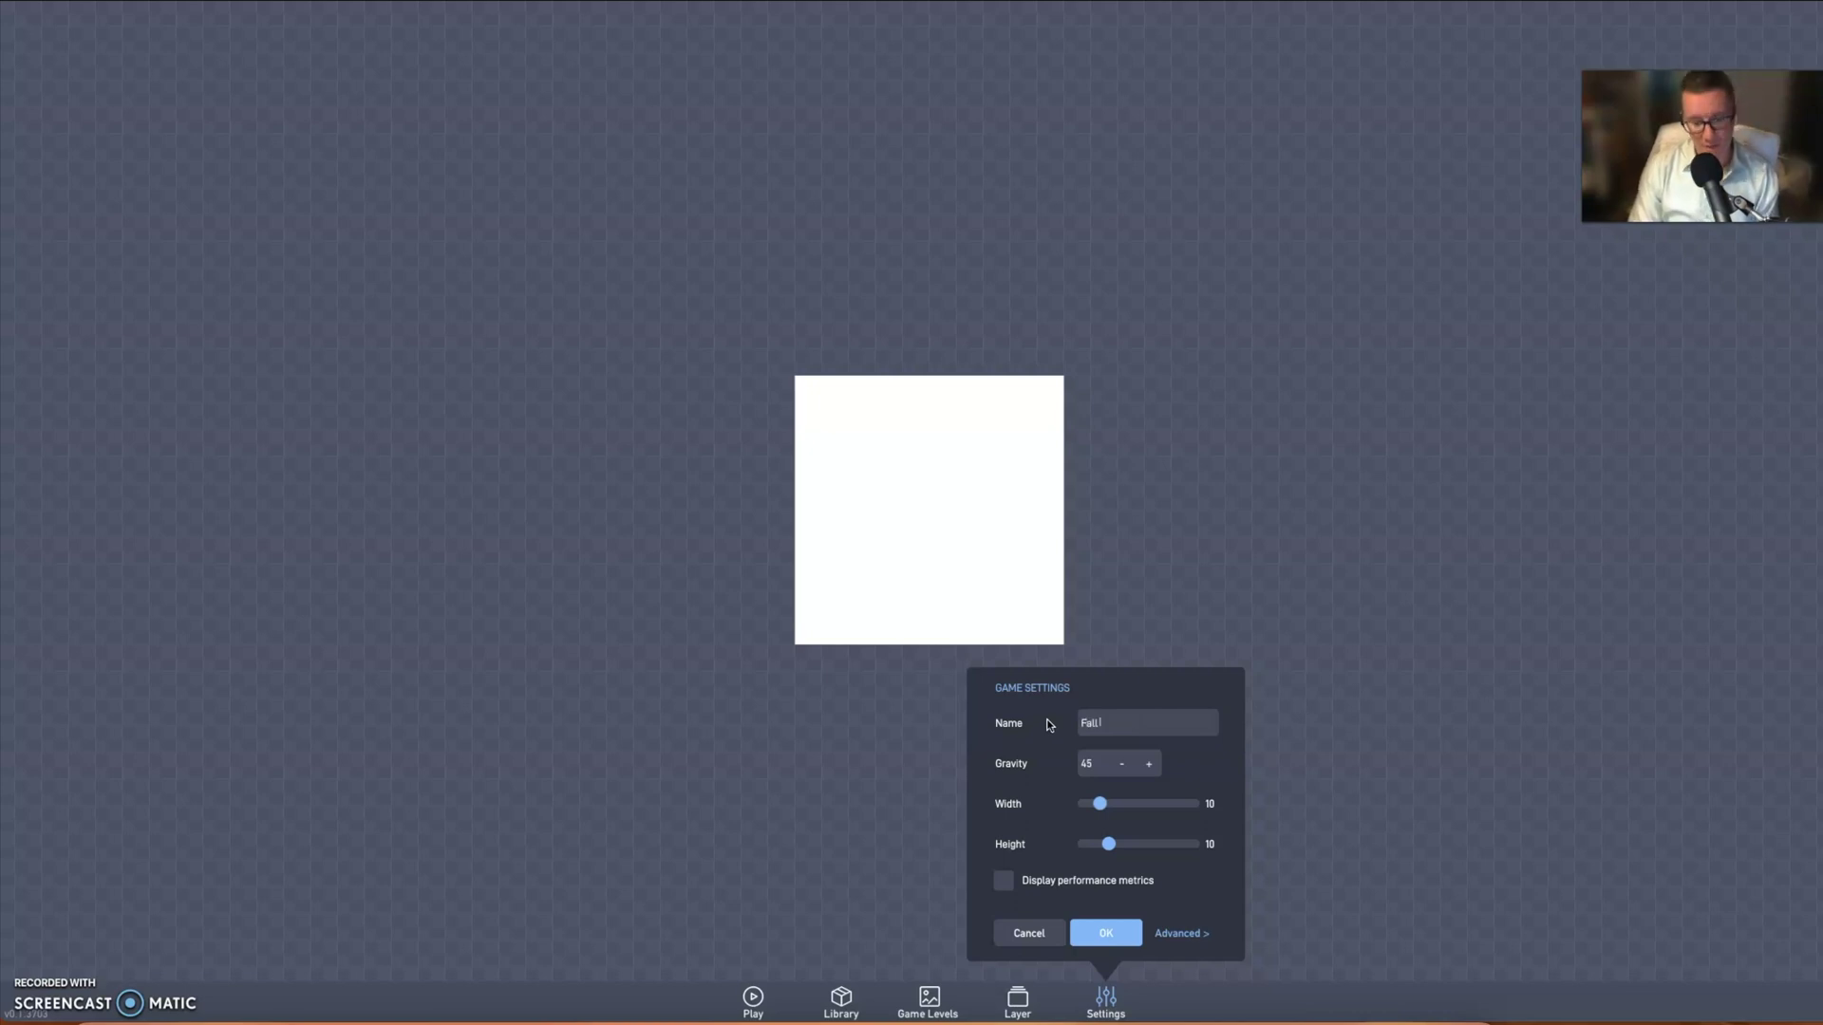
type(" 2022")
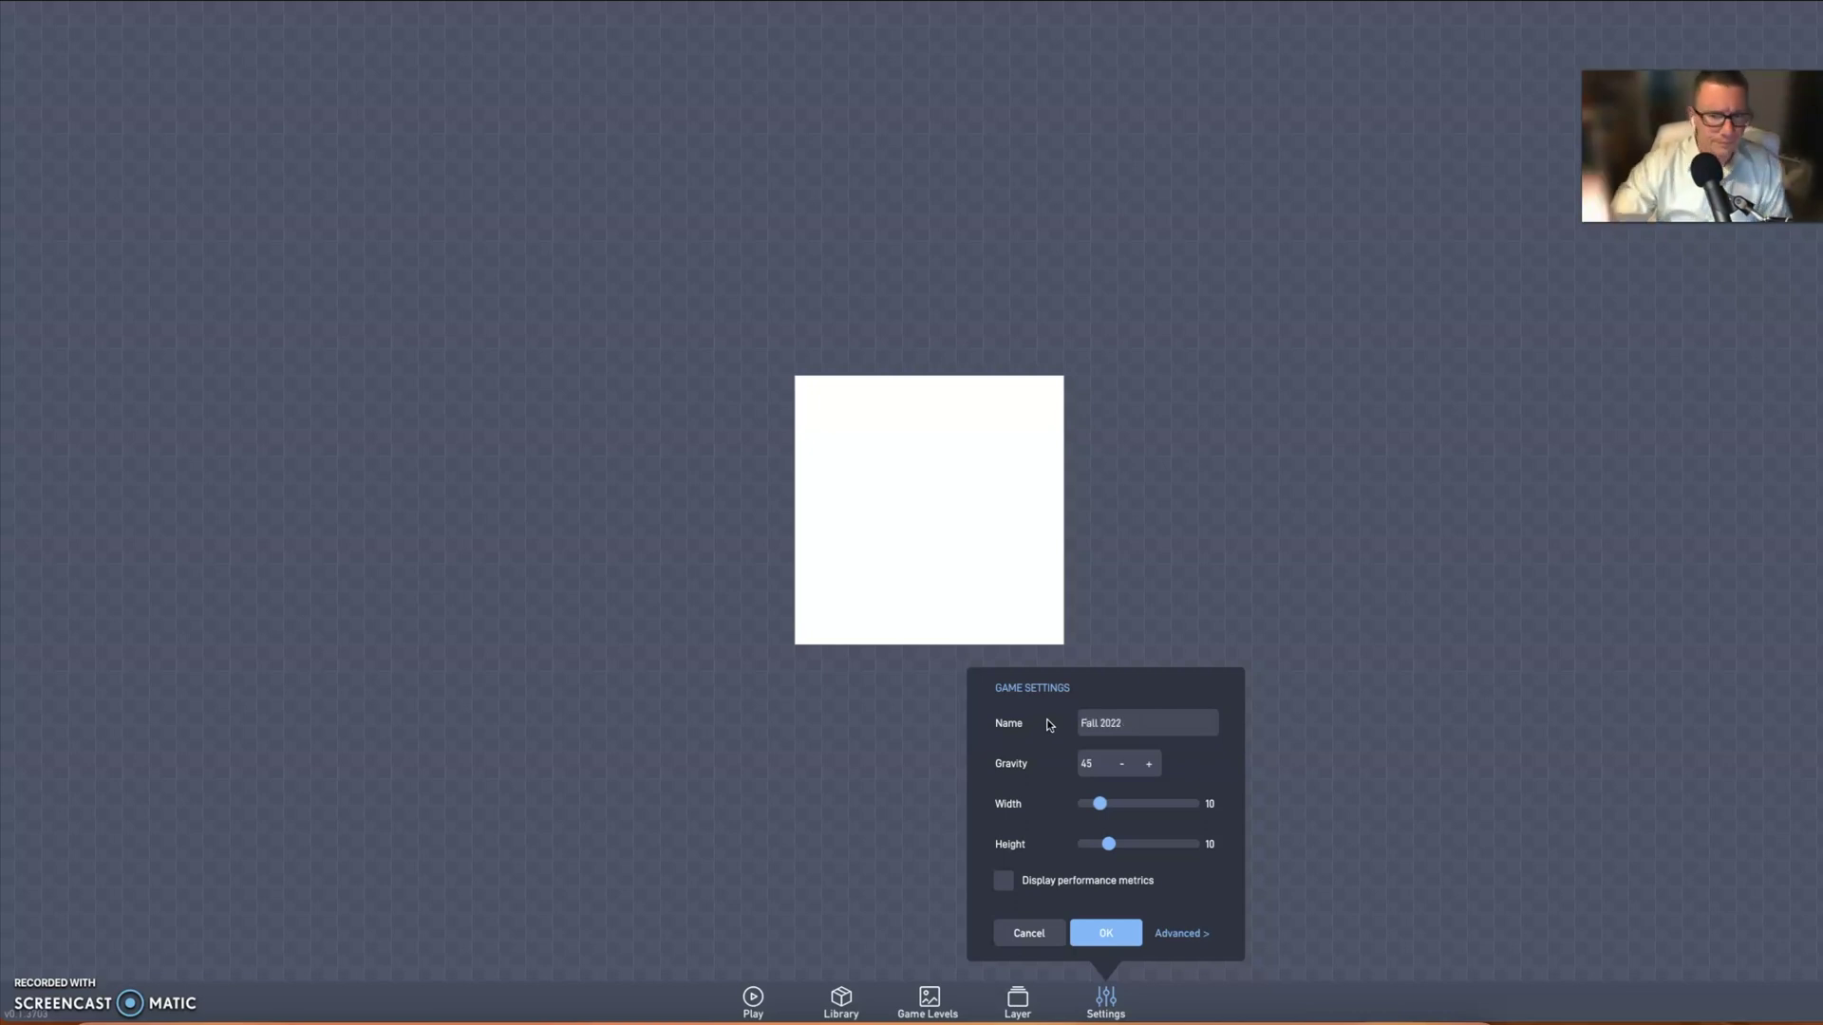
left_click(1029, 704)
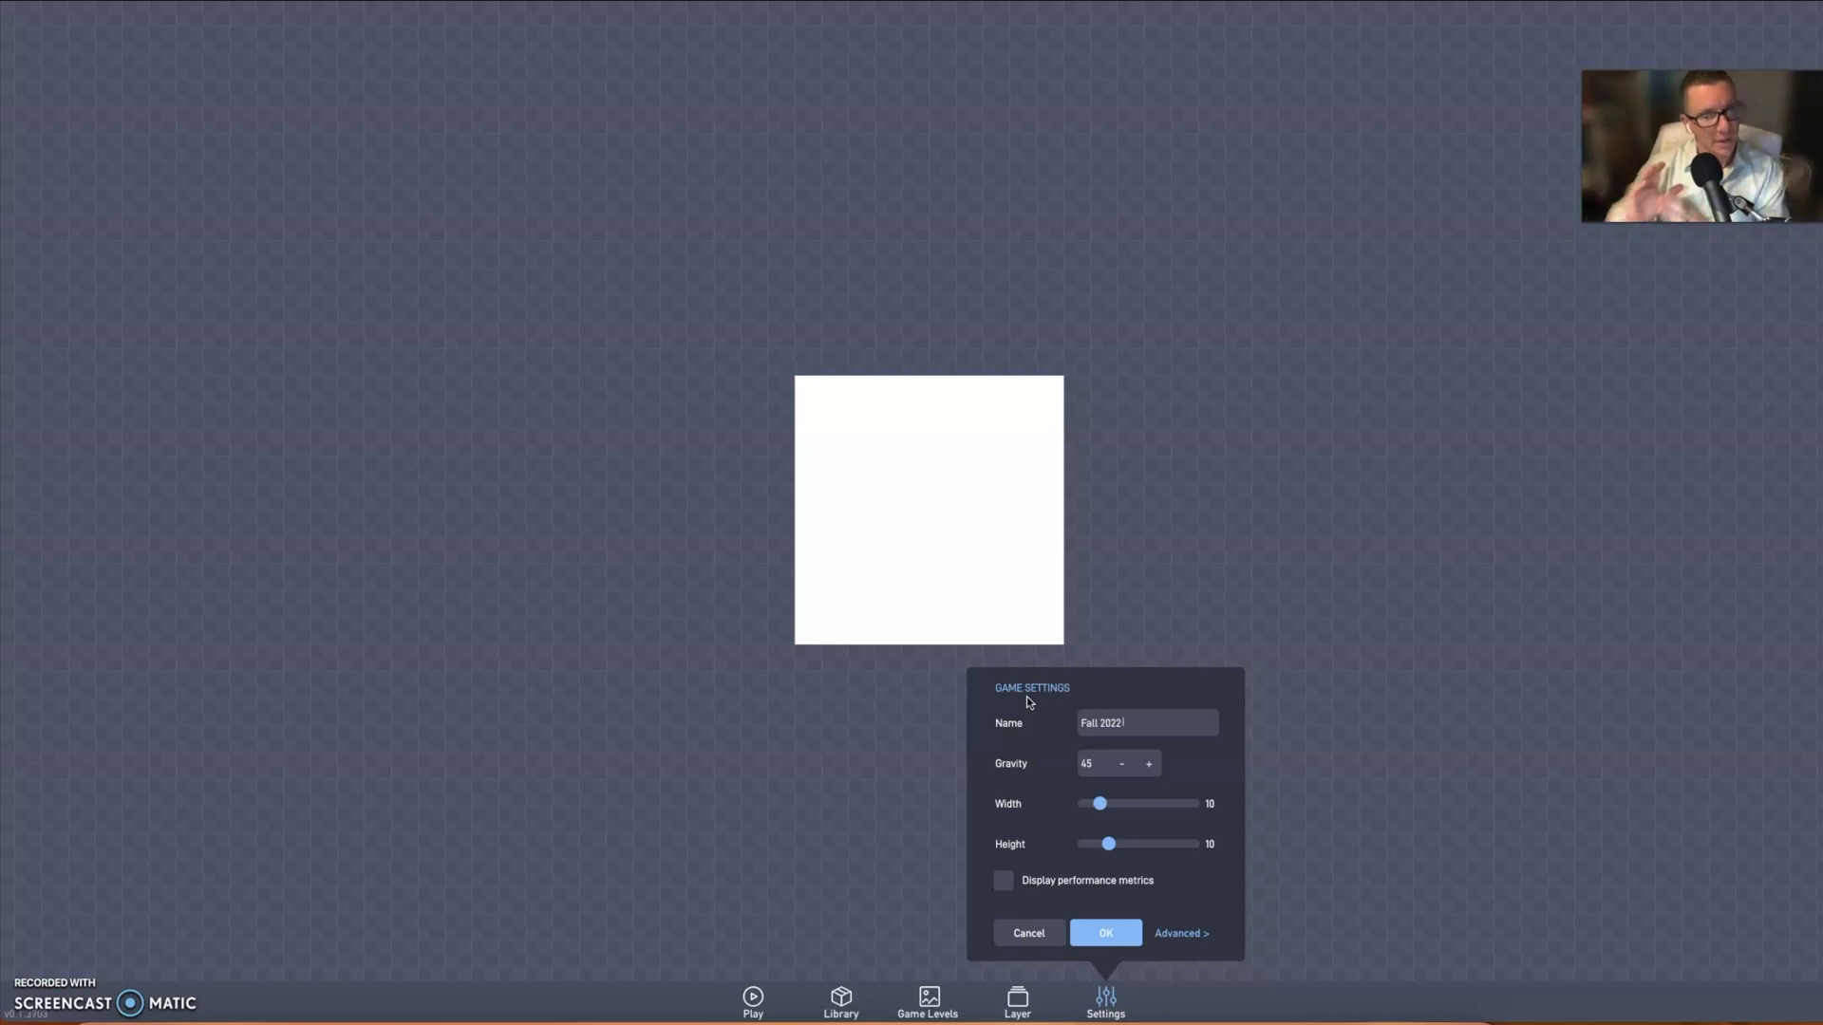
left_click(1141, 720)
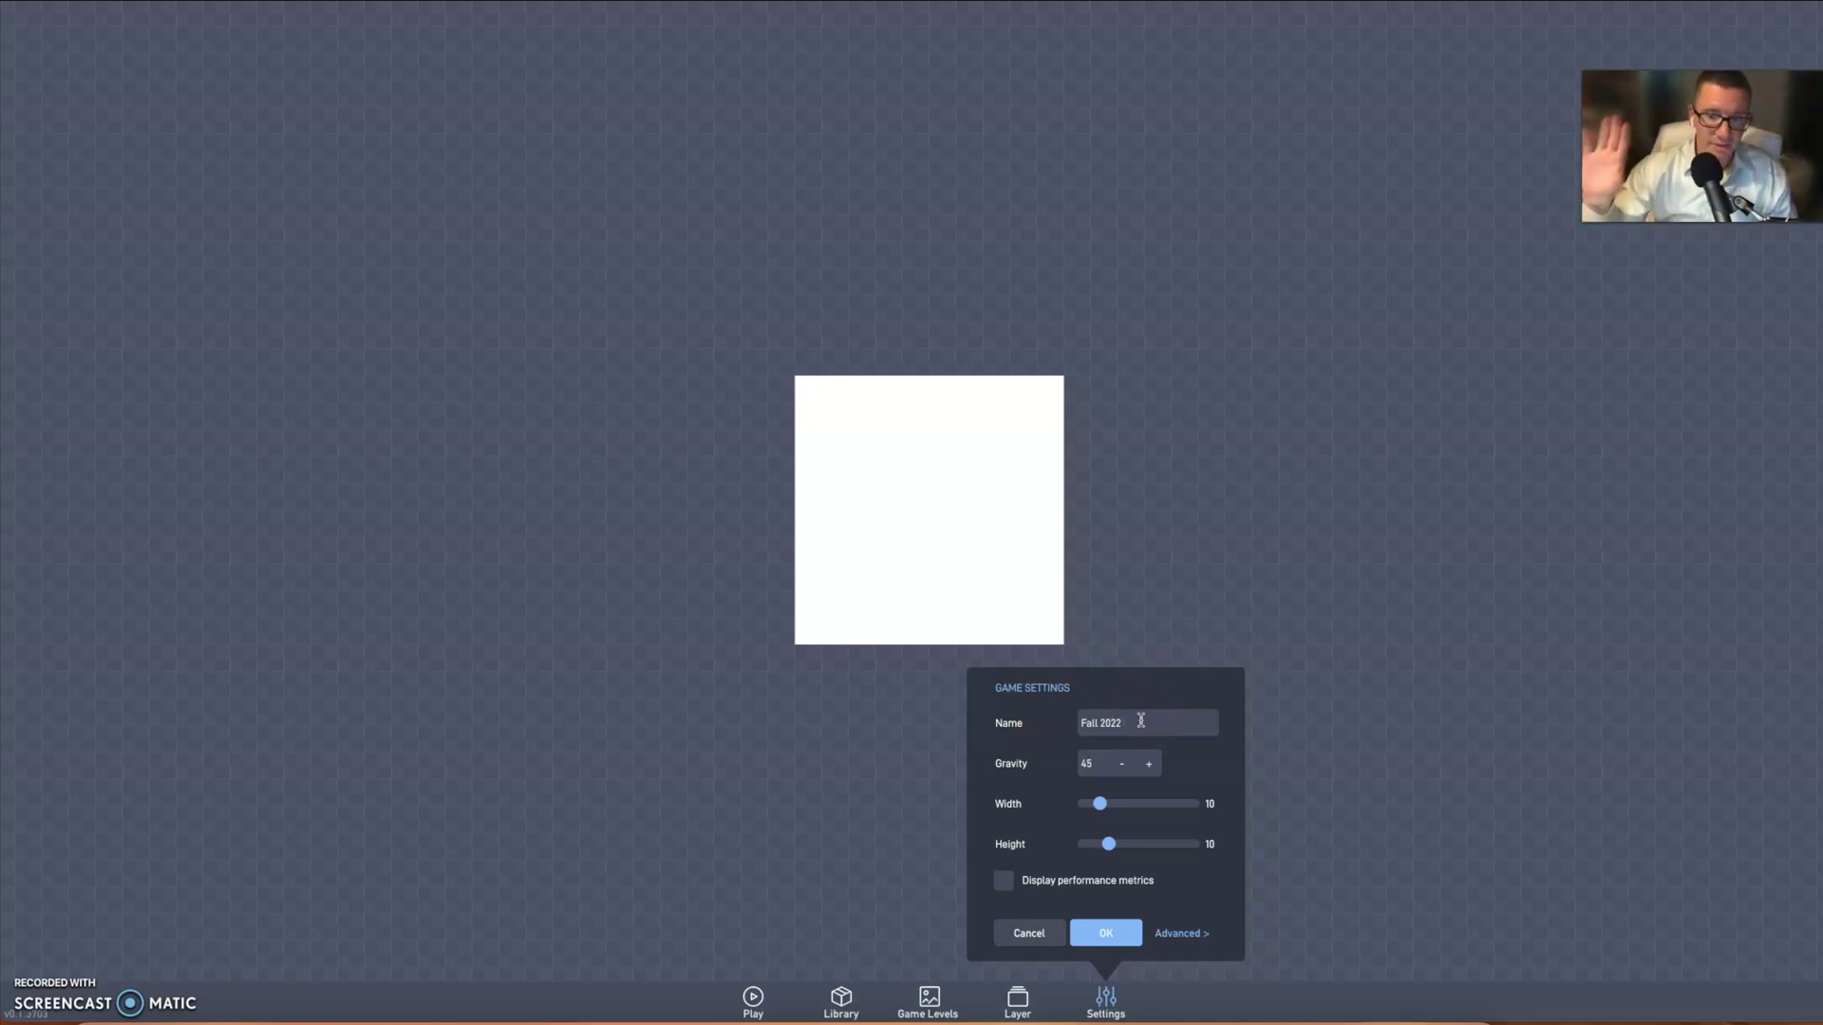
left_click(1145, 738)
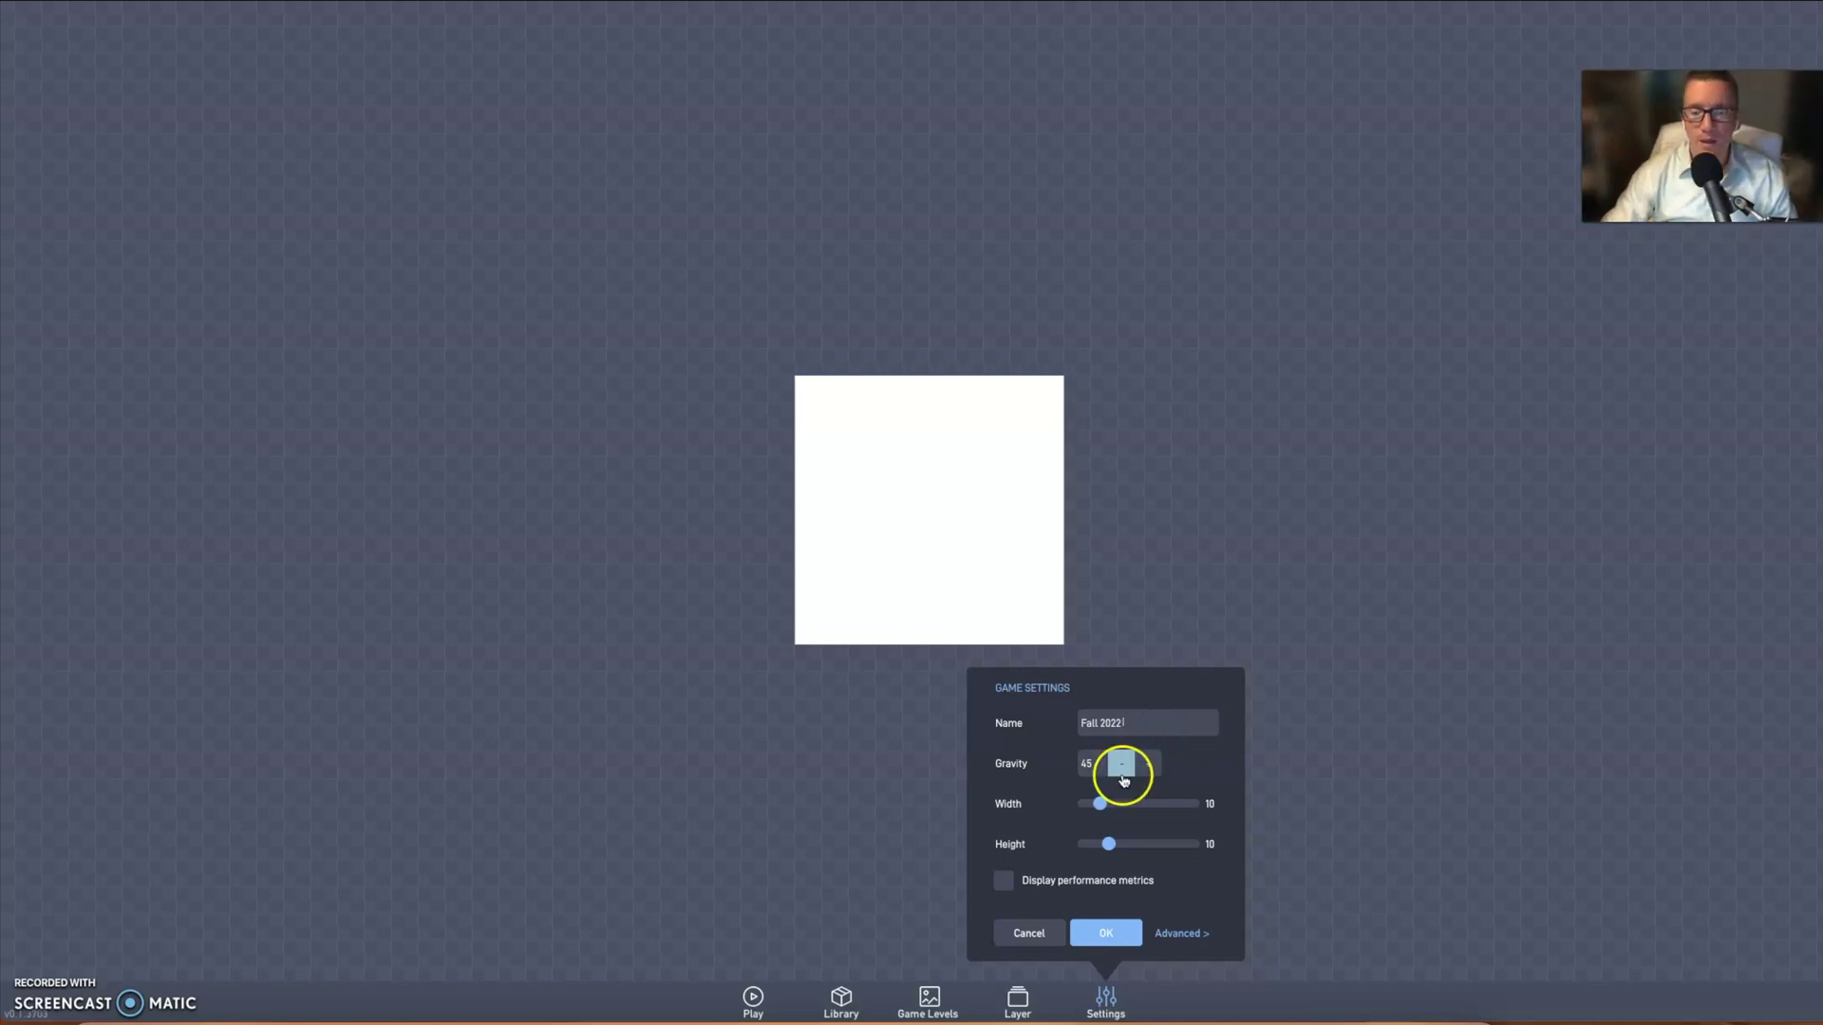
- Resize the level to width 19 and height 12 with the sliders, then close settings
left_click(1099, 803)
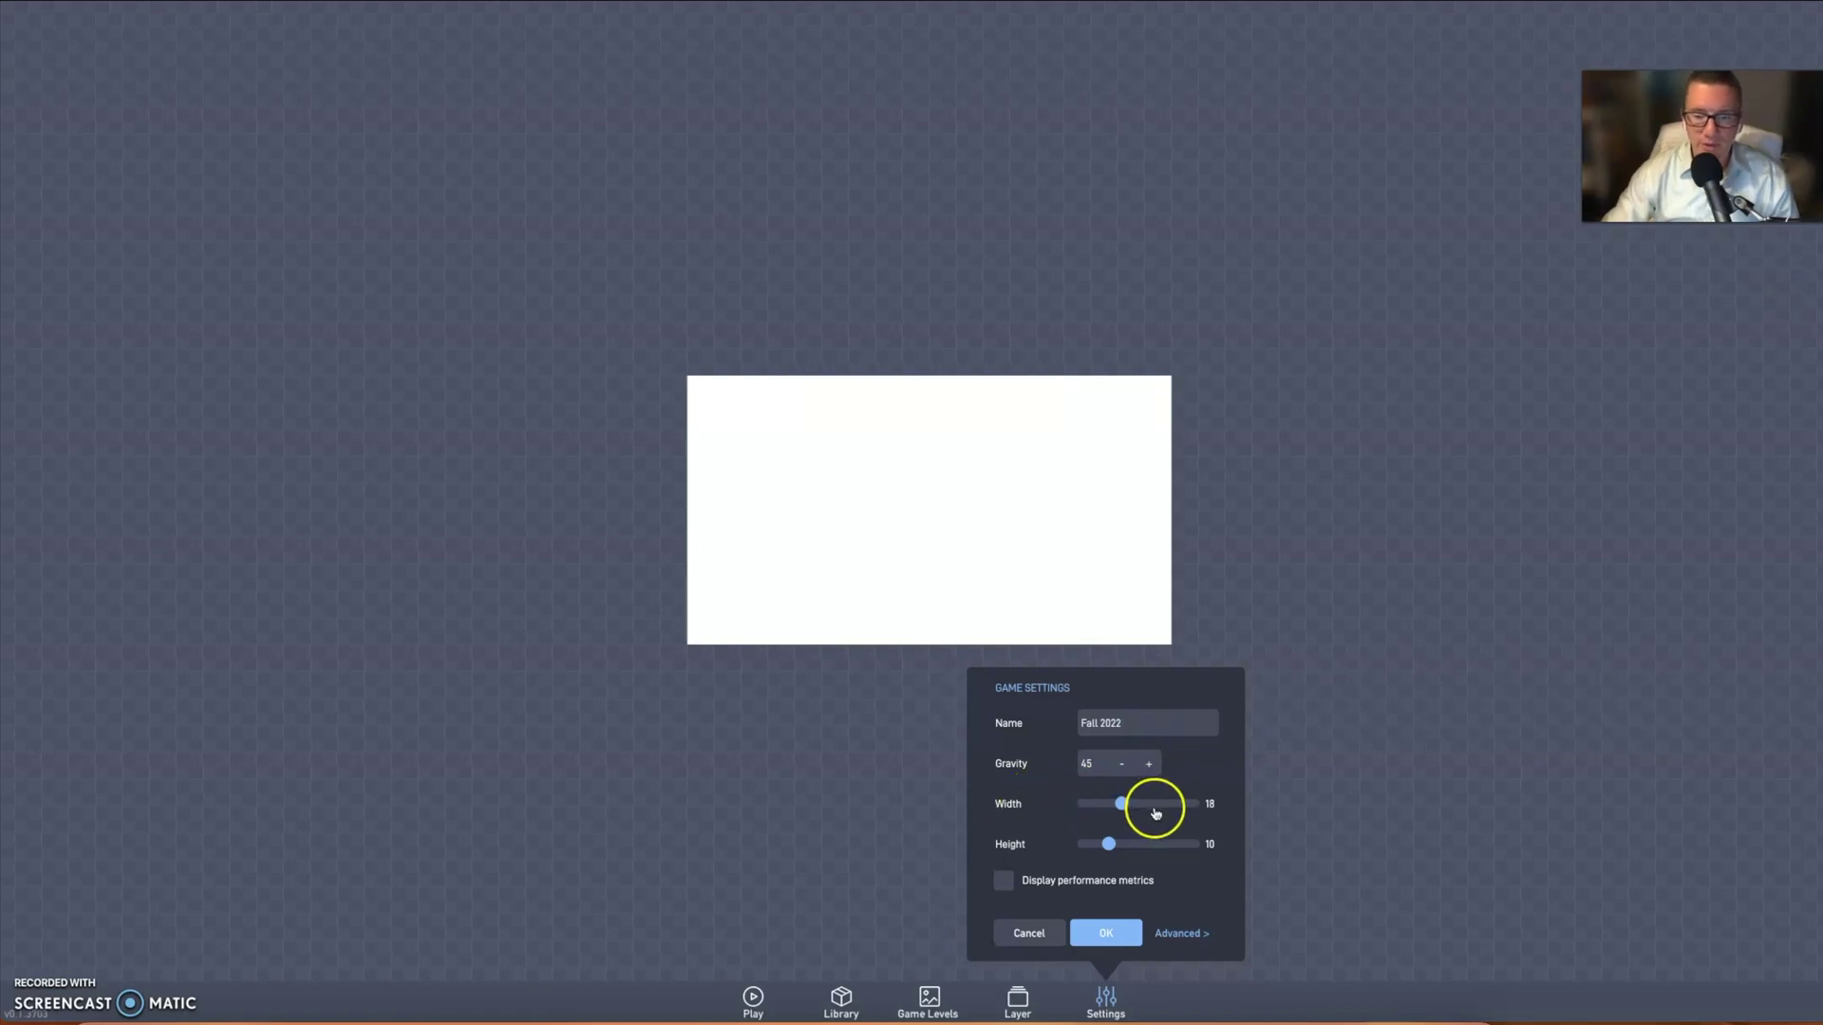
left_click(1109, 845)
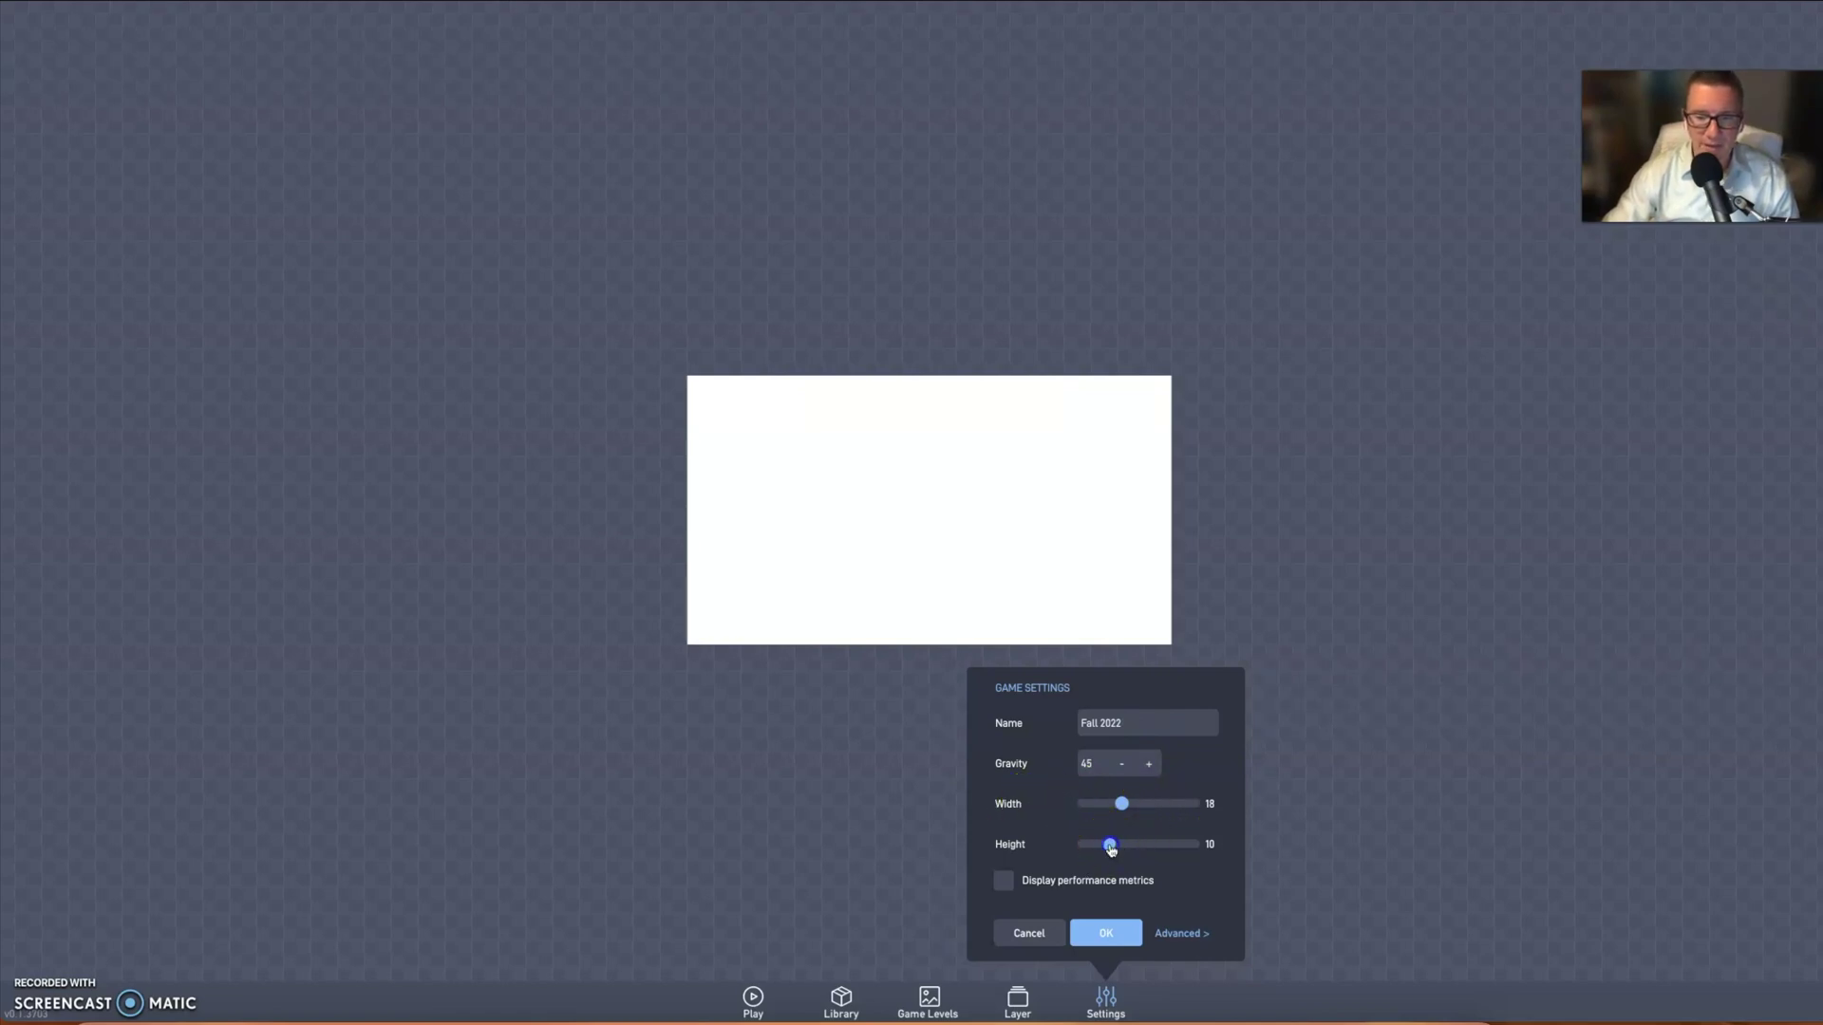
left_click_drag(1111, 849, 1120, 848)
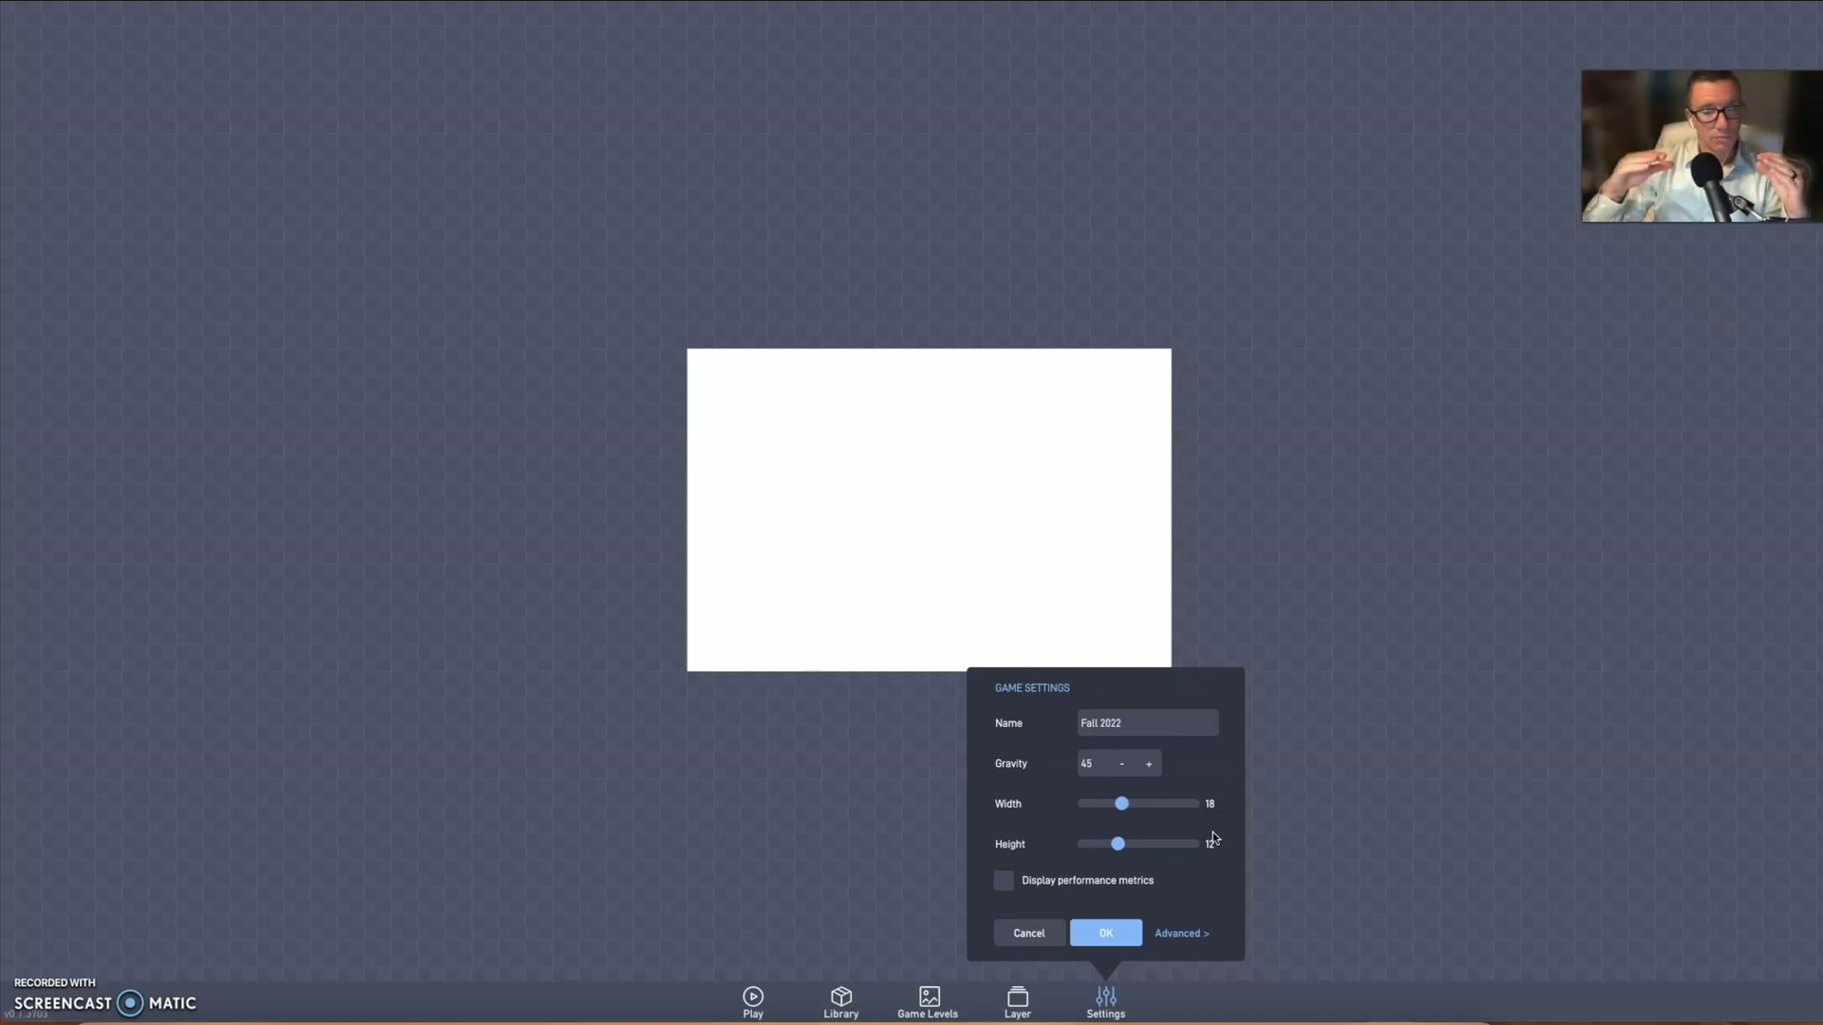
left_click_drag(1121, 803, 1192, 806)
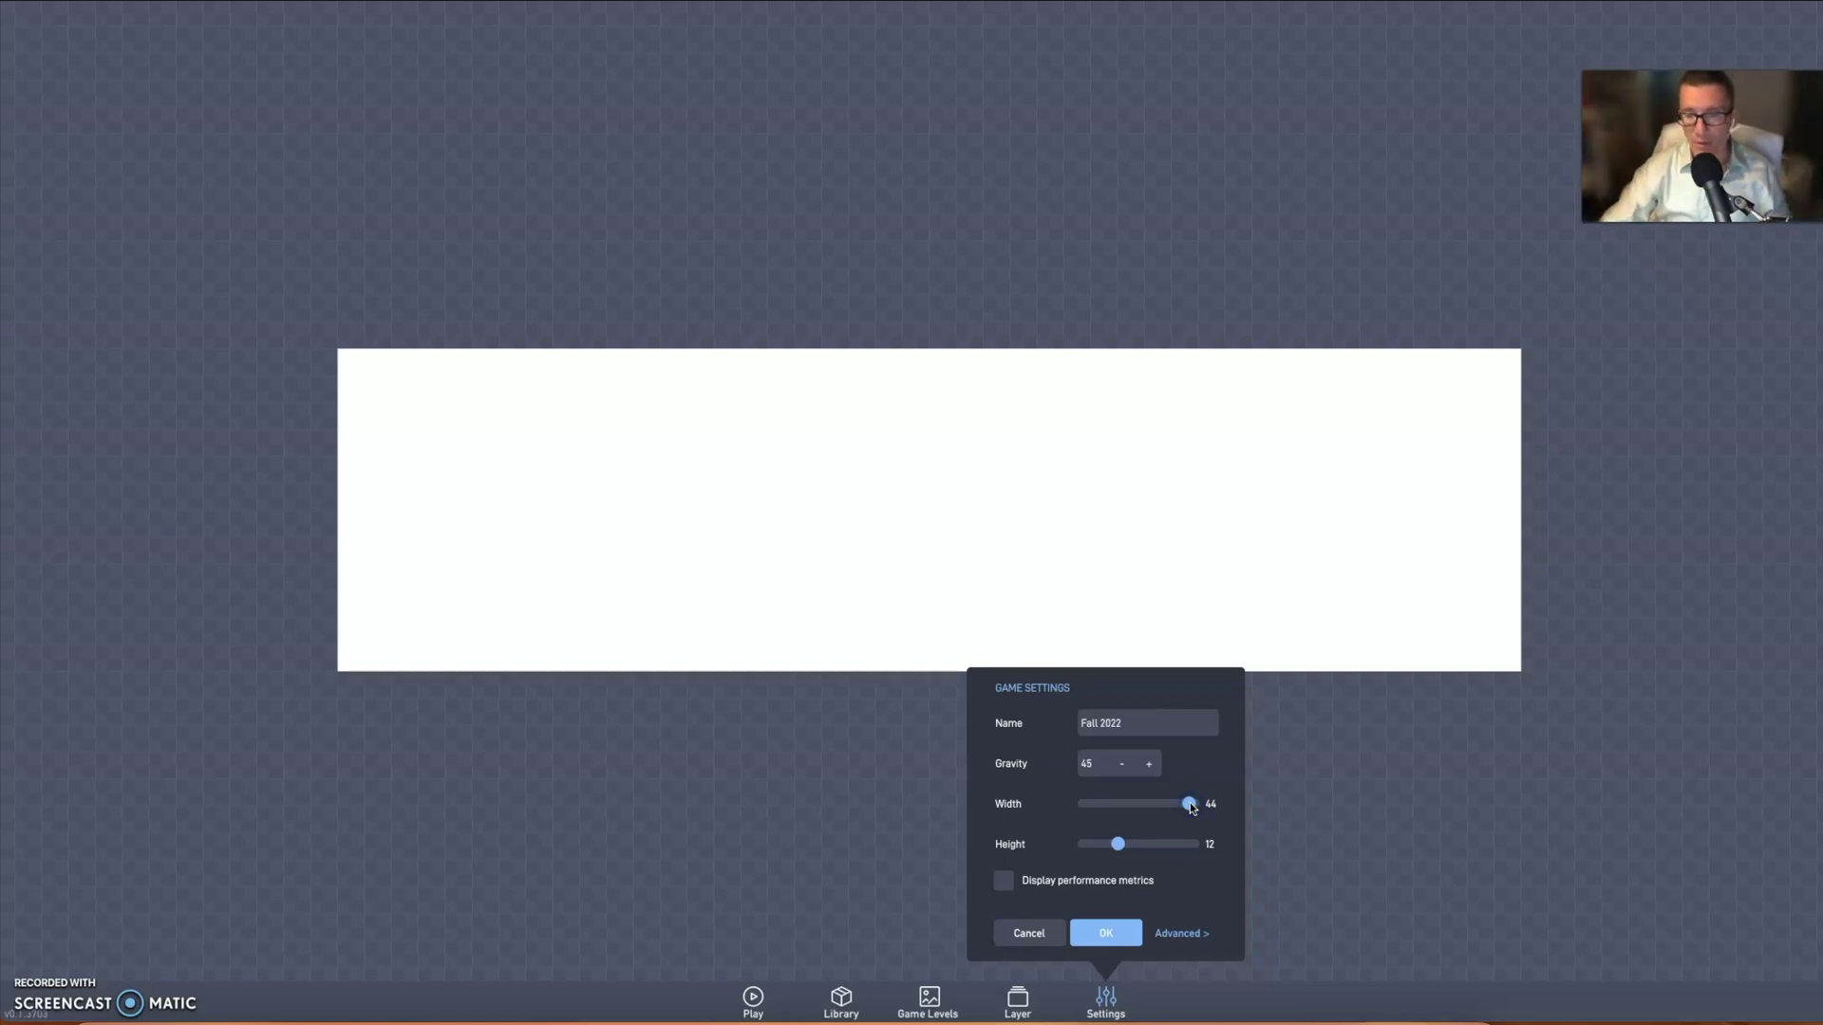
left_click_drag(1187, 805, 1217, 852)
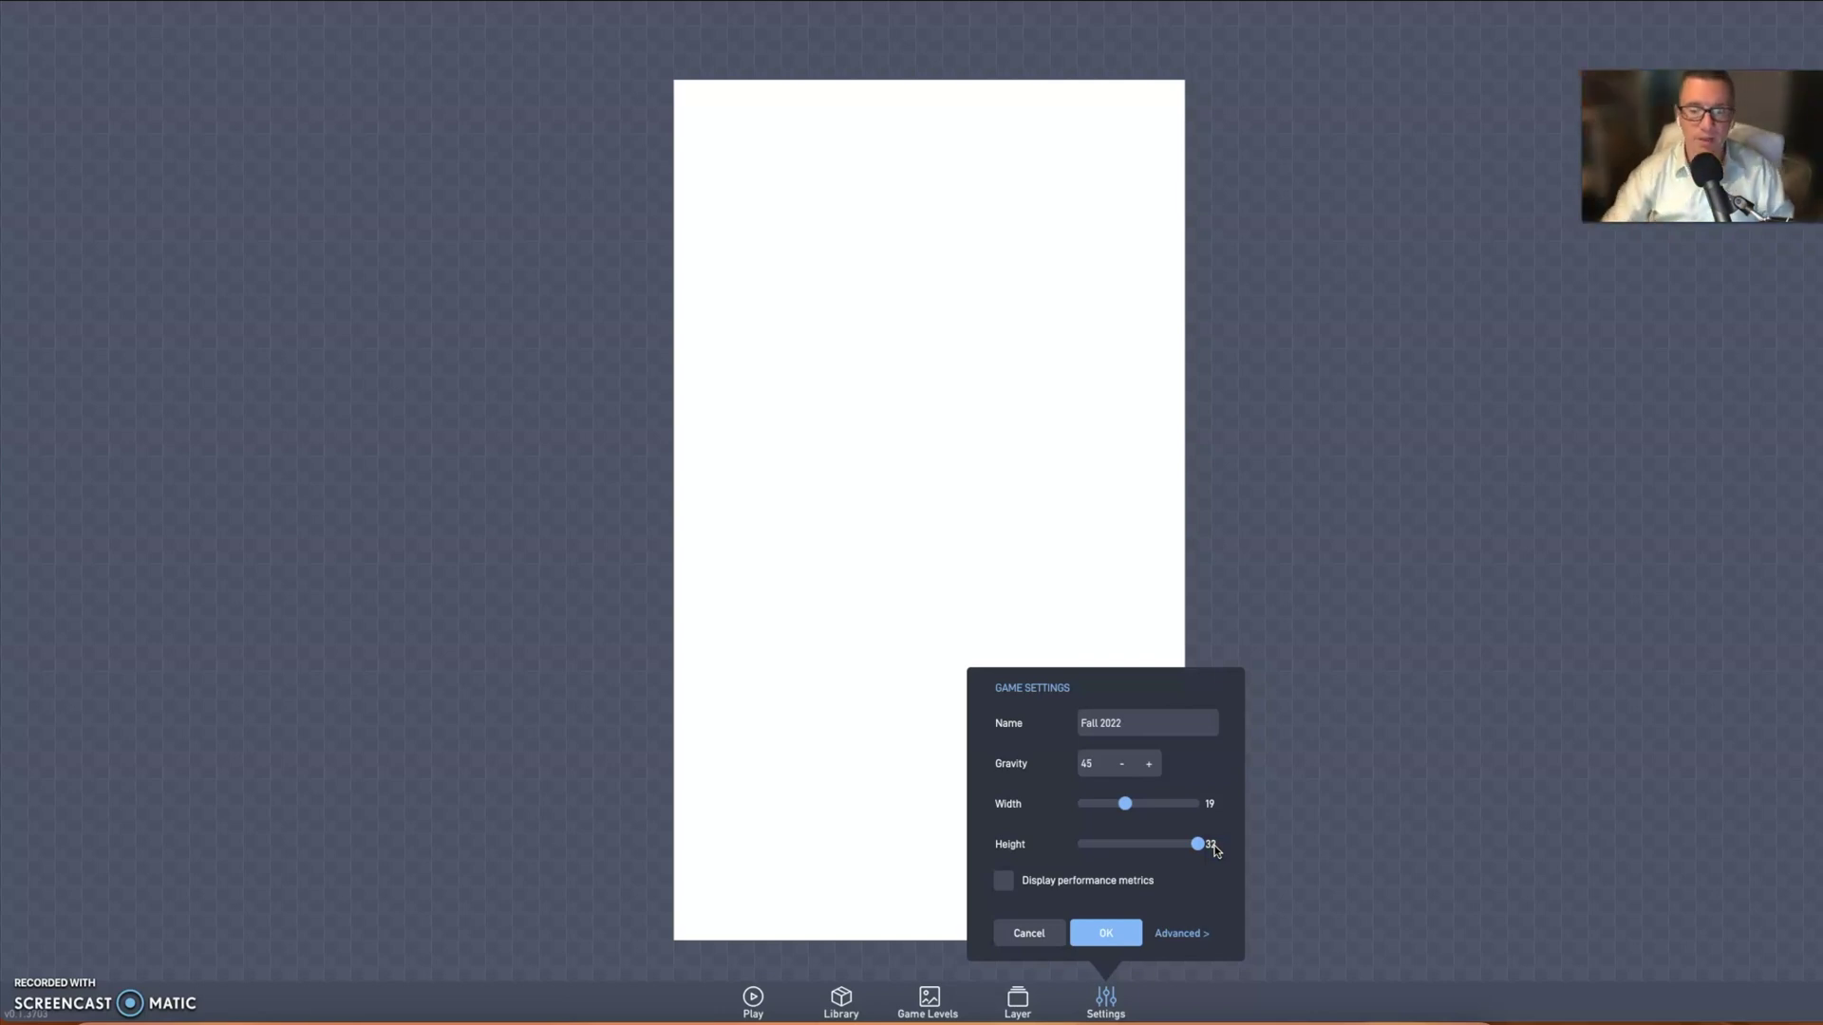
left_click_drag(1218, 852, 1117, 846)
left_click(1193, 816)
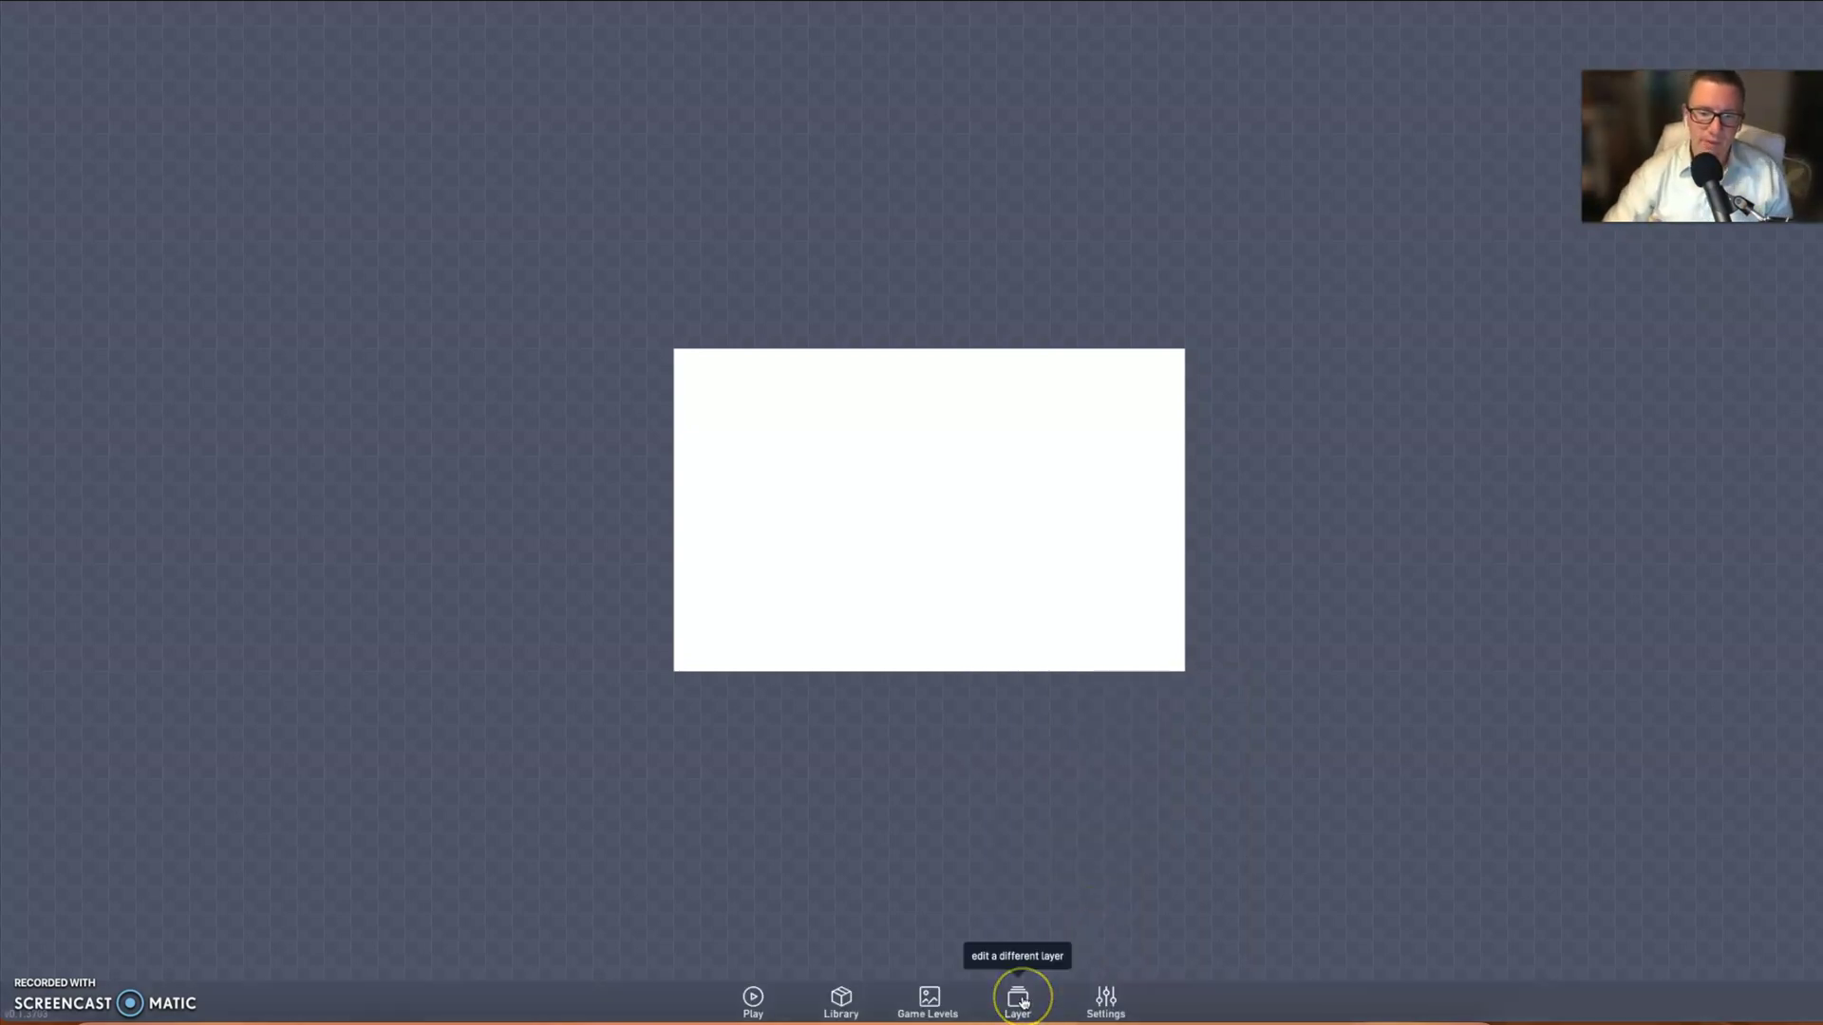
- Give Level 1 a light sky-blue 4CB1DD background using the colour picker
left_click(931, 997)
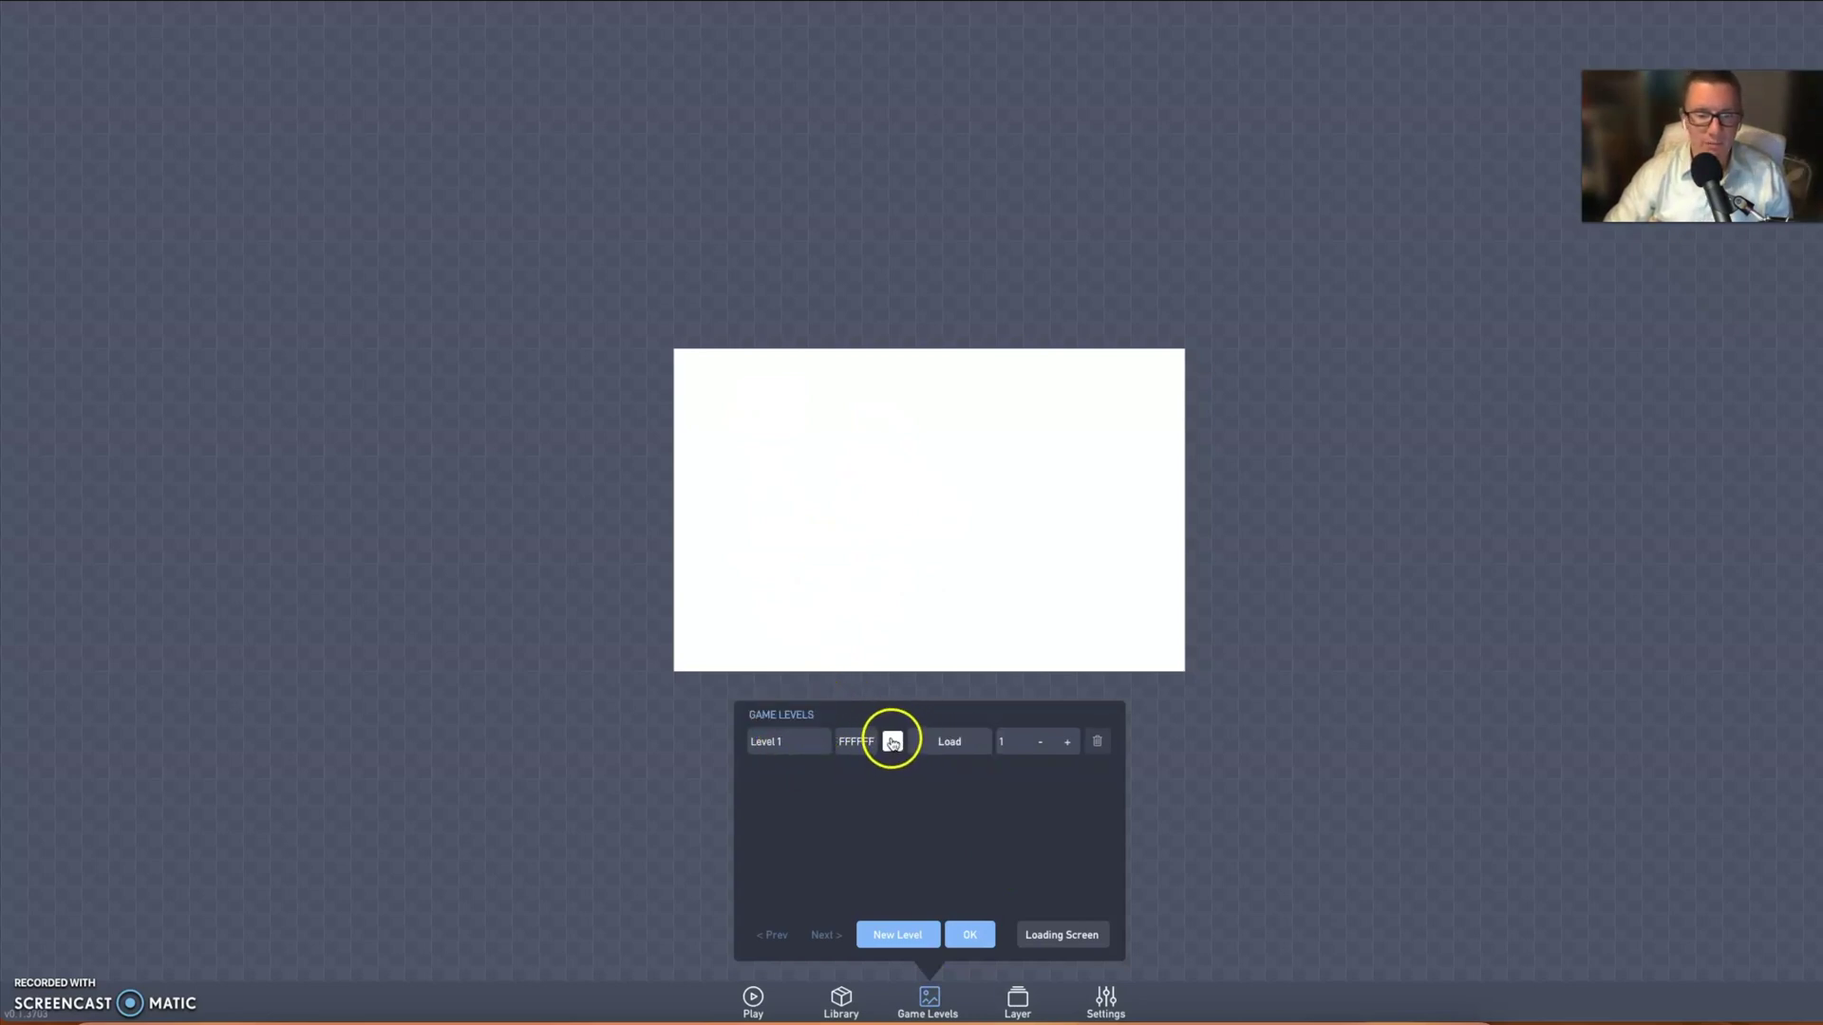
left_click(892, 736)
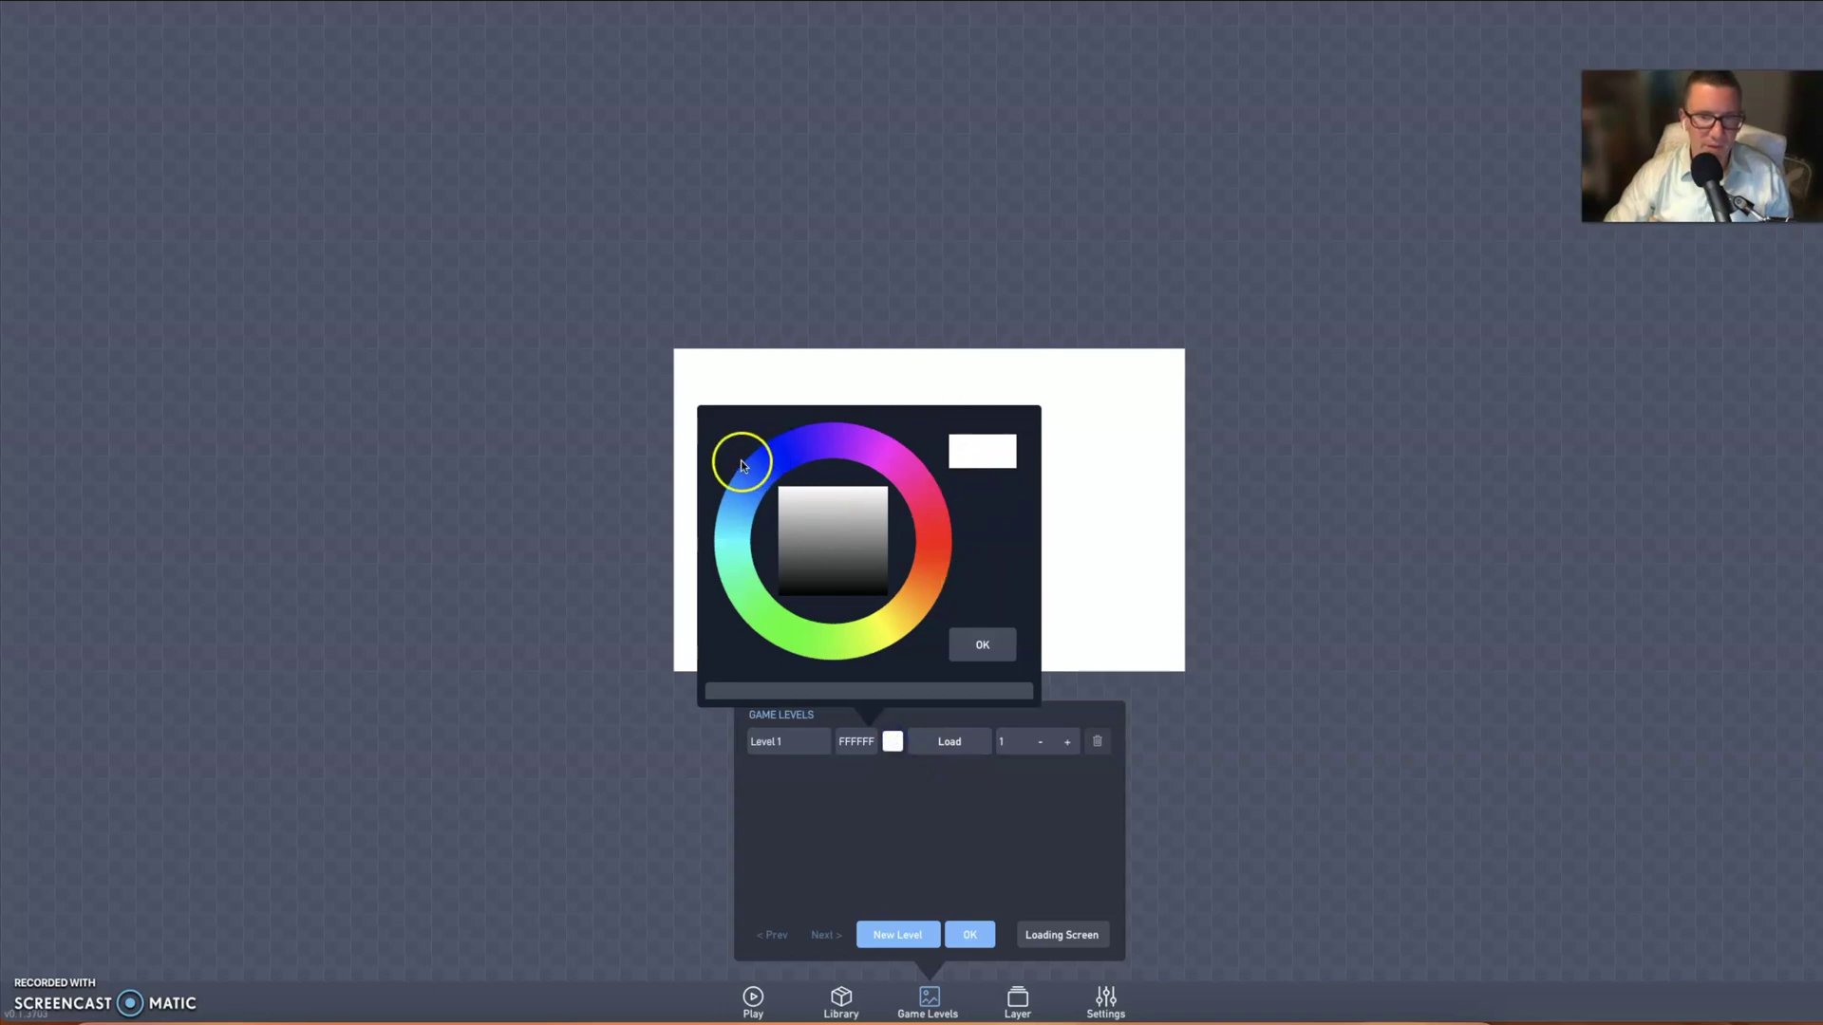
left_click(732, 521)
left_click(825, 497)
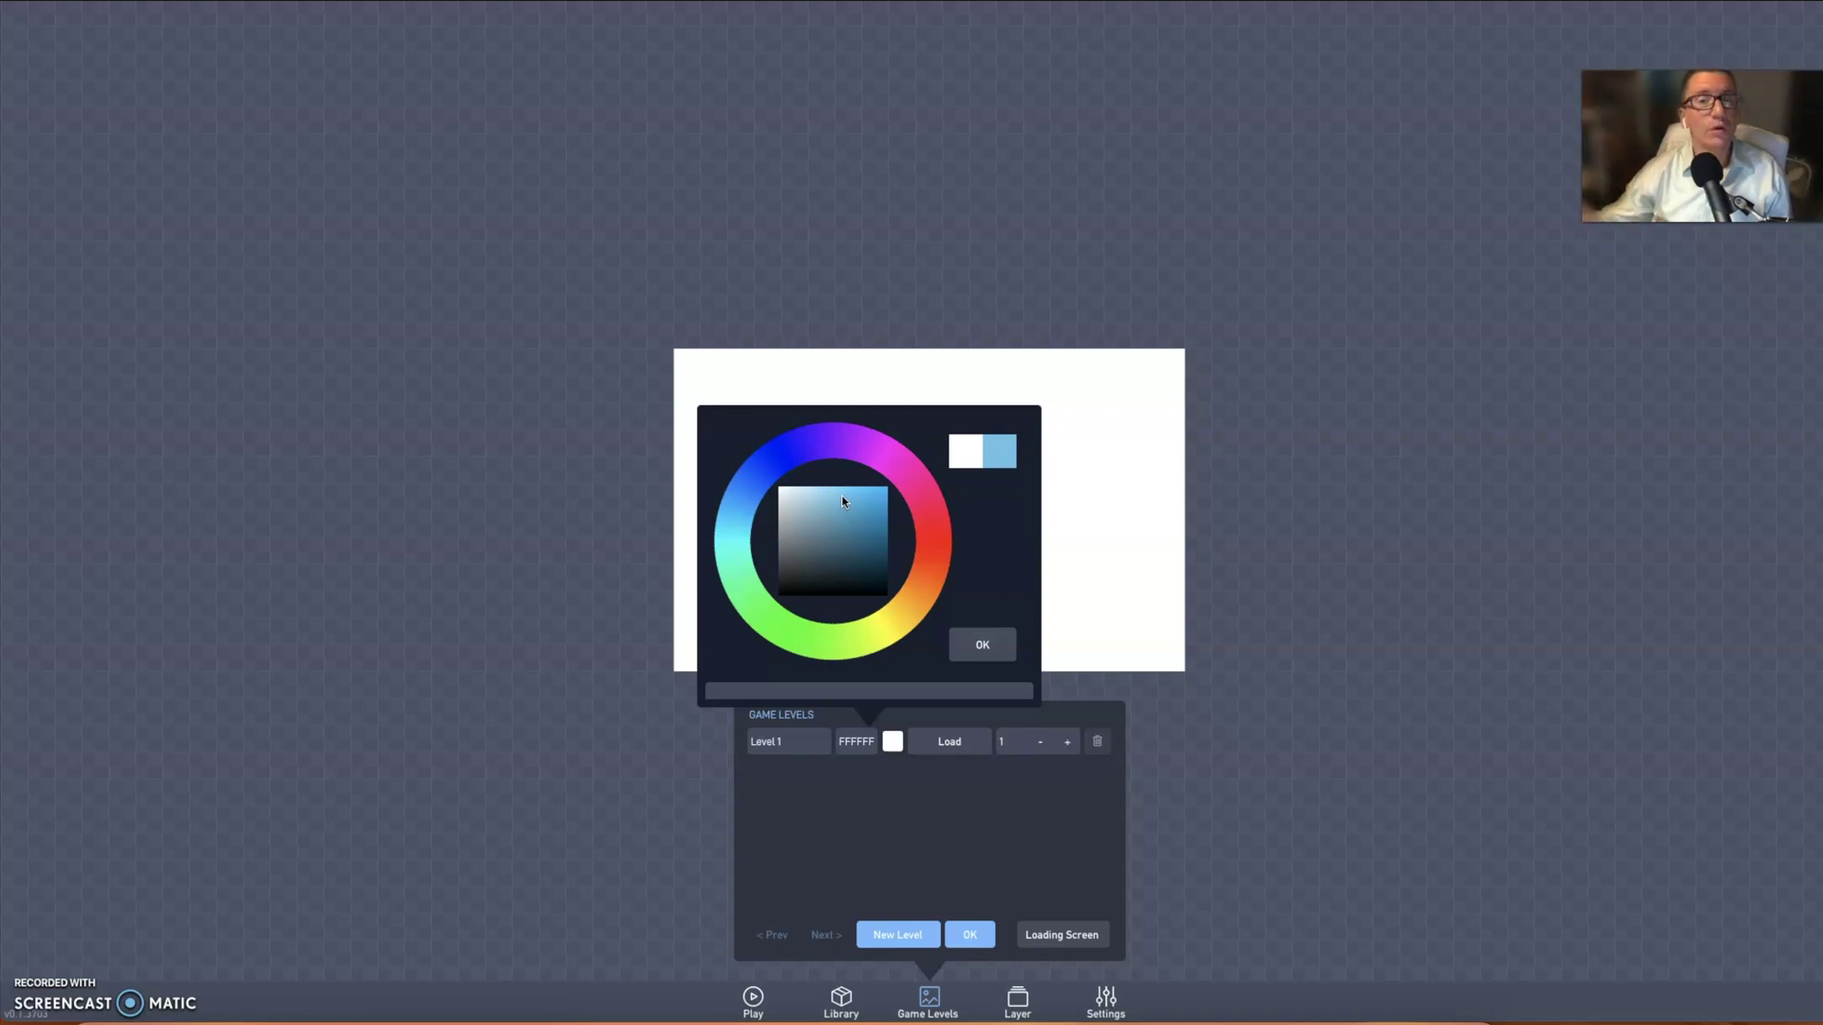
left_click(727, 543)
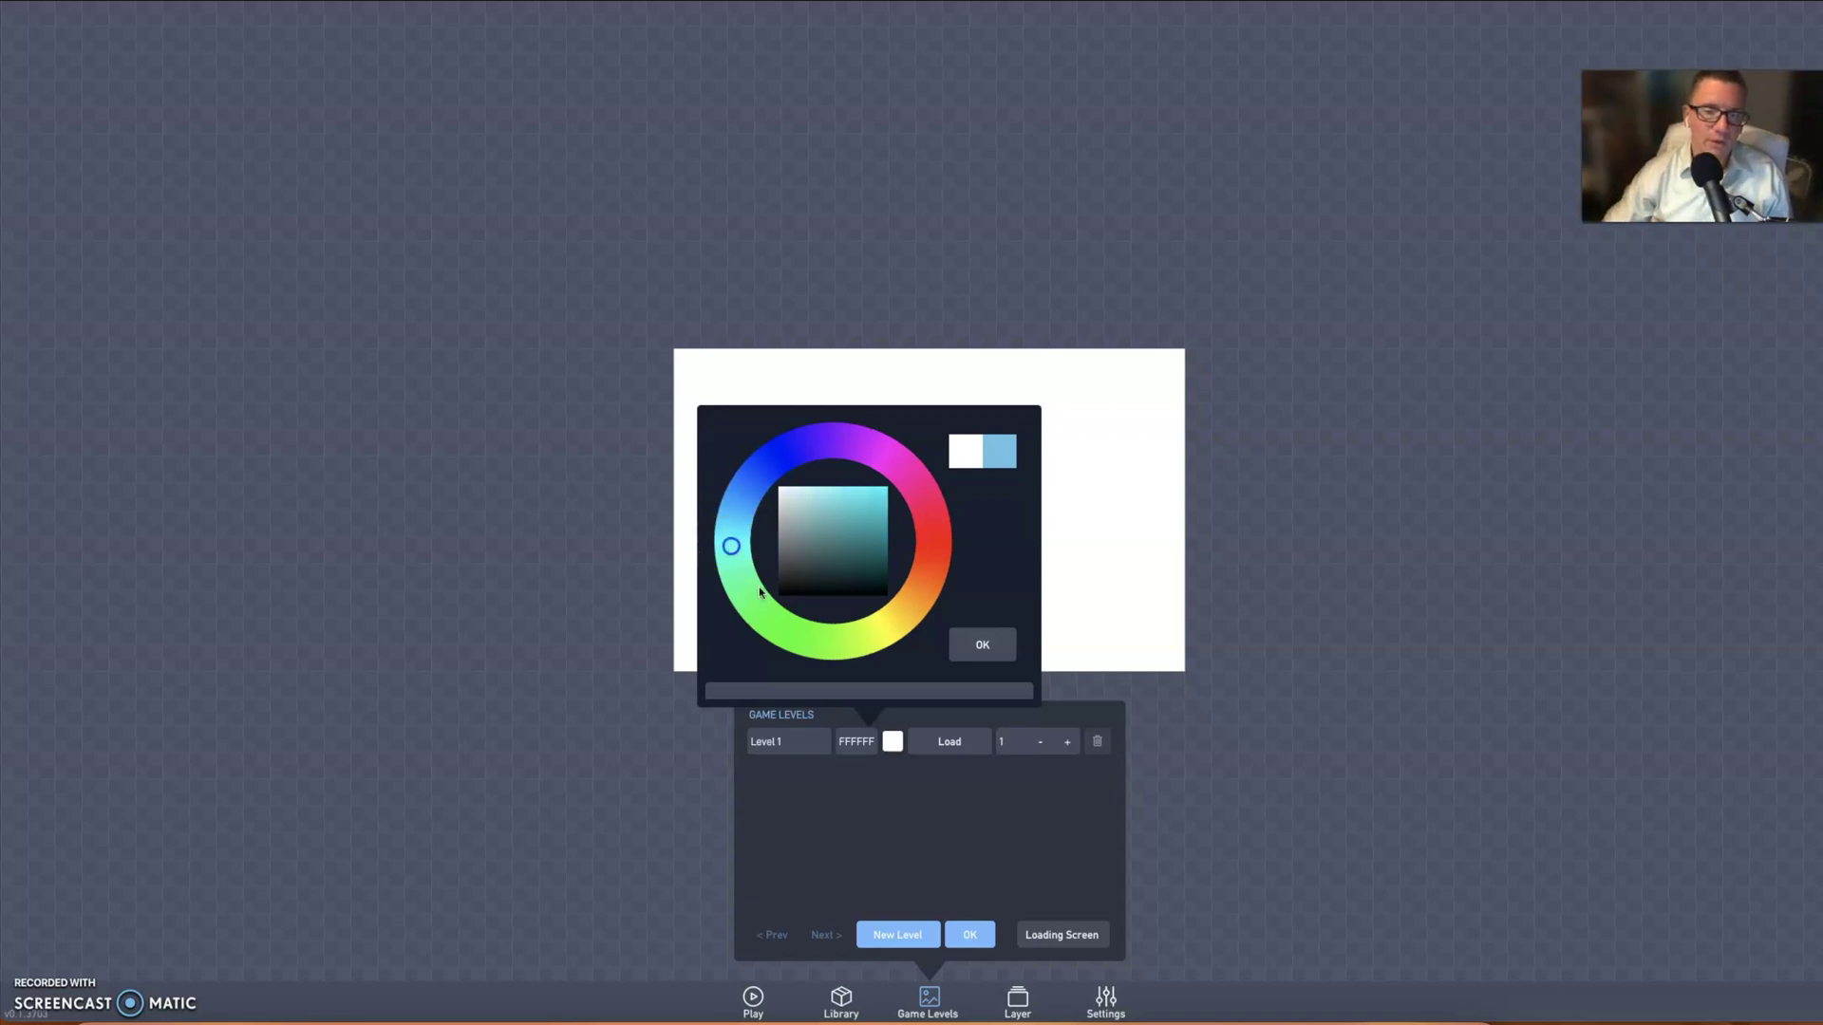
left_click_drag(837, 630, 929, 579)
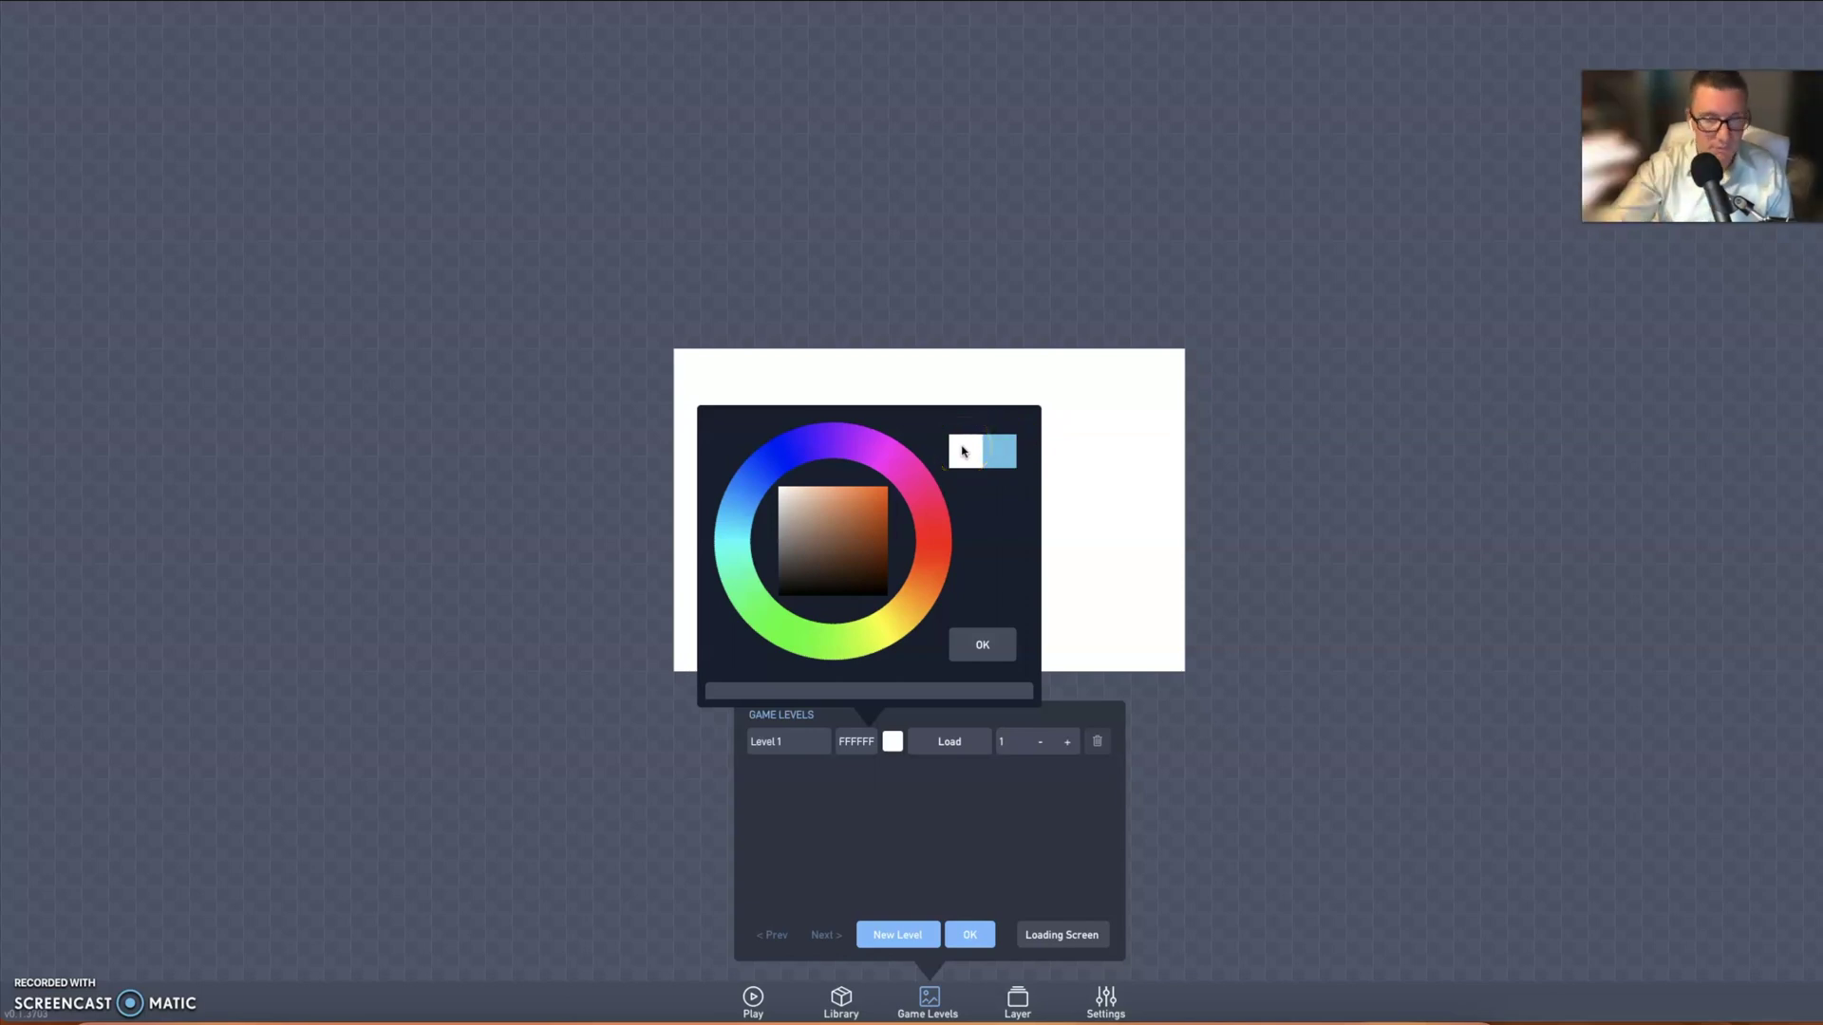
left_click_drag(860, 490, 815, 515)
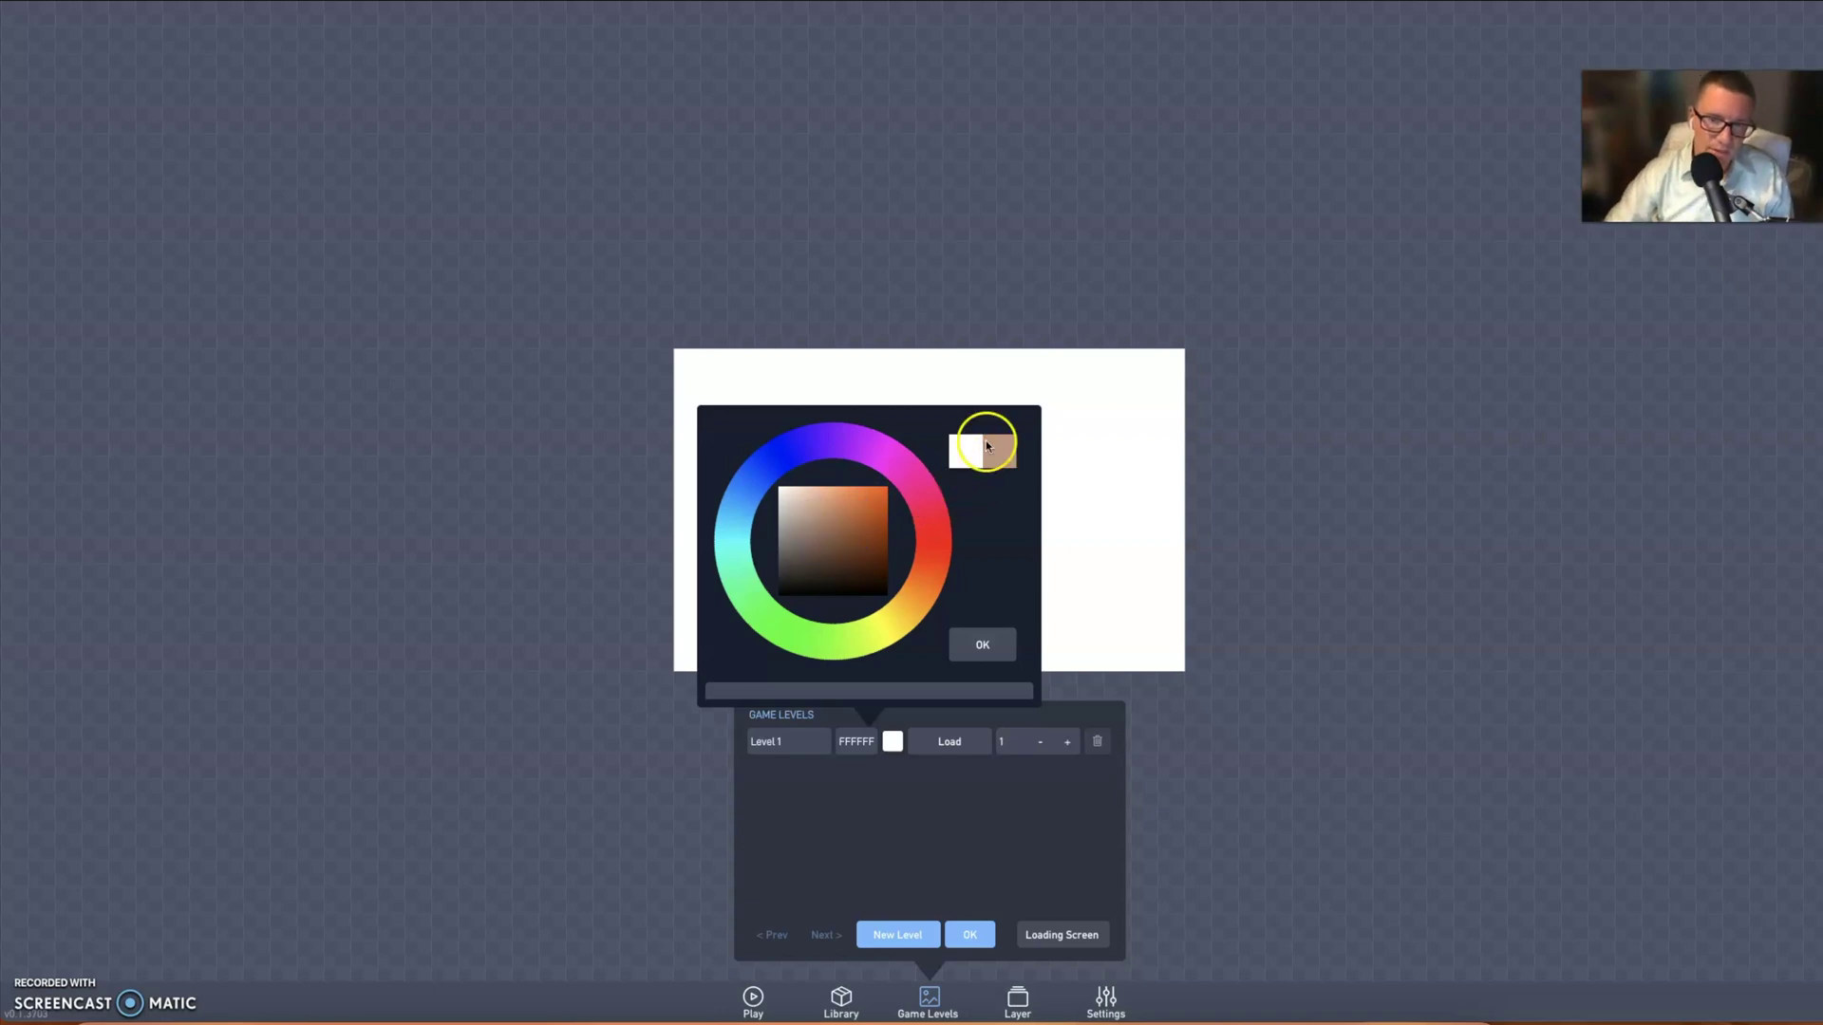
left_click(746, 519)
left_click(850, 501)
left_click(959, 642)
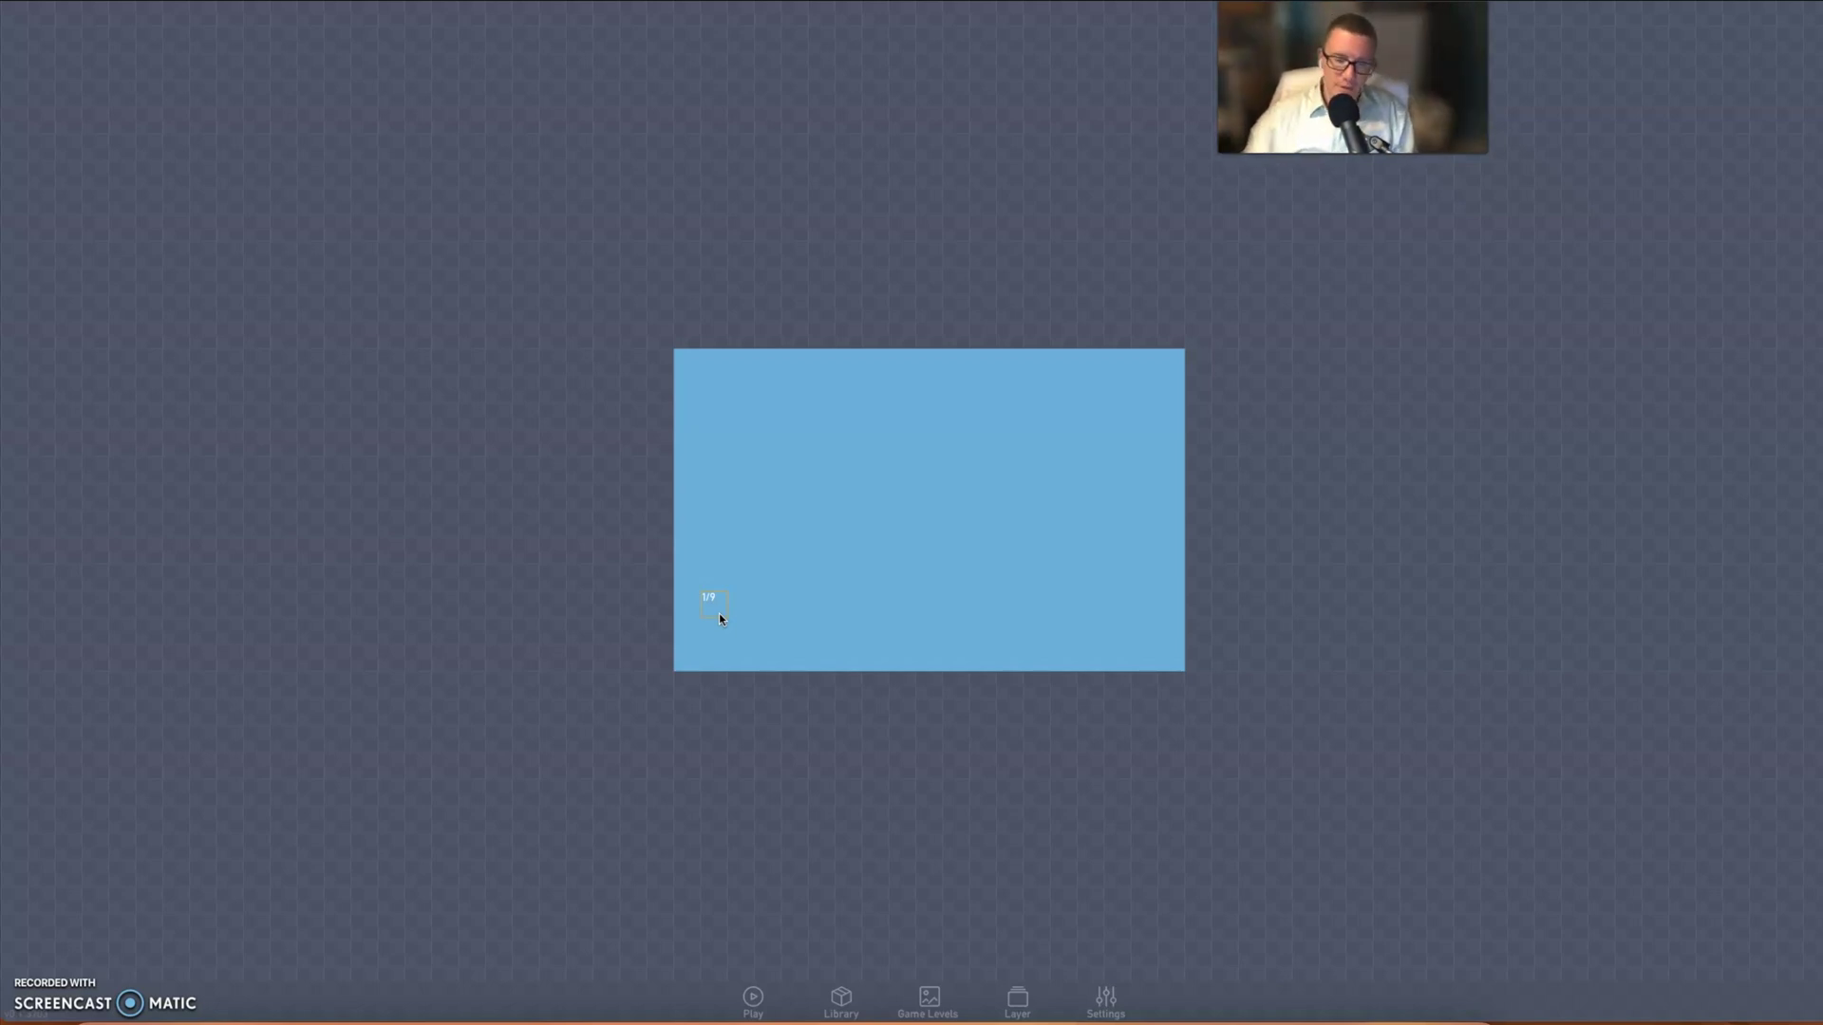
- Create a new object on the level, discarding a first attempt
mouse_move(720, 613)
left_mouse_down()
mouse_move(794, 605)
mouse_move(773, 627)
mouse_move(802, 576)
mouse_move(757, 527)
mouse_move(732, 616)
mouse_move(629, 556)
mouse_move(737, 594)
left_mouse_up()
left_click(699, 600)
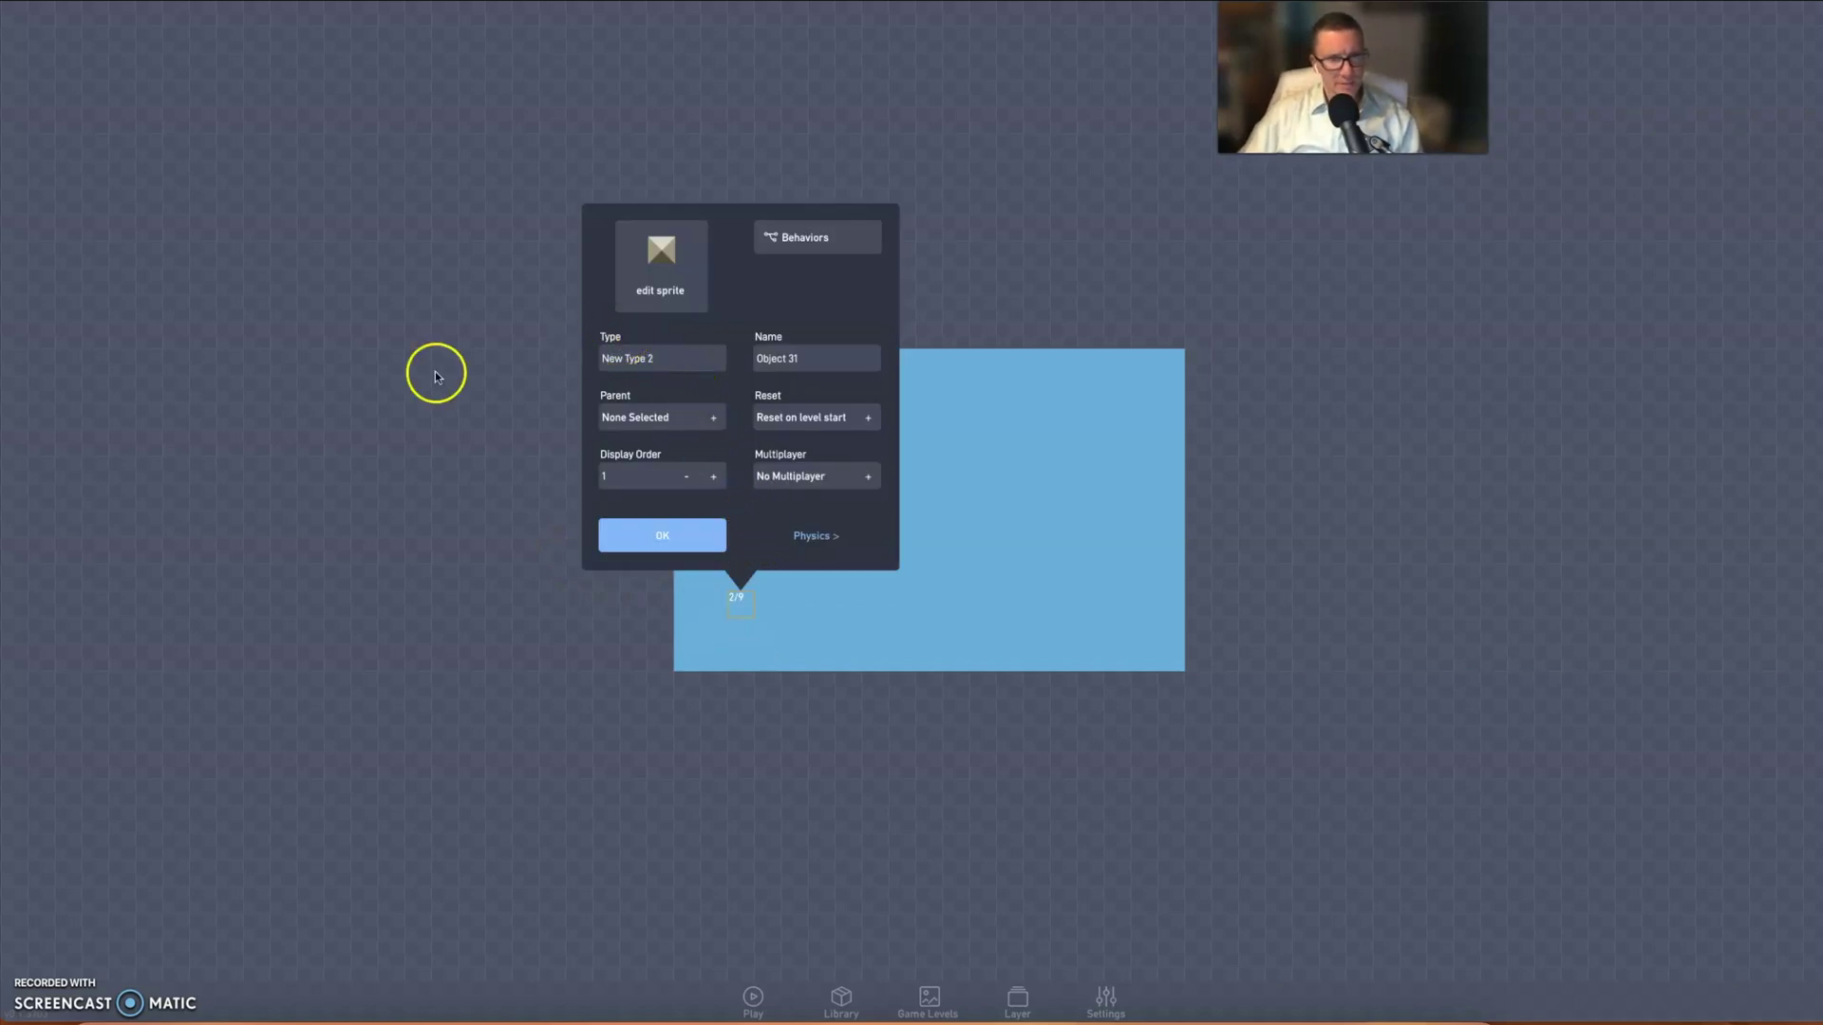
left_click(371, 359)
left_click(625, 518)
left_click(738, 516)
left_click(702, 528)
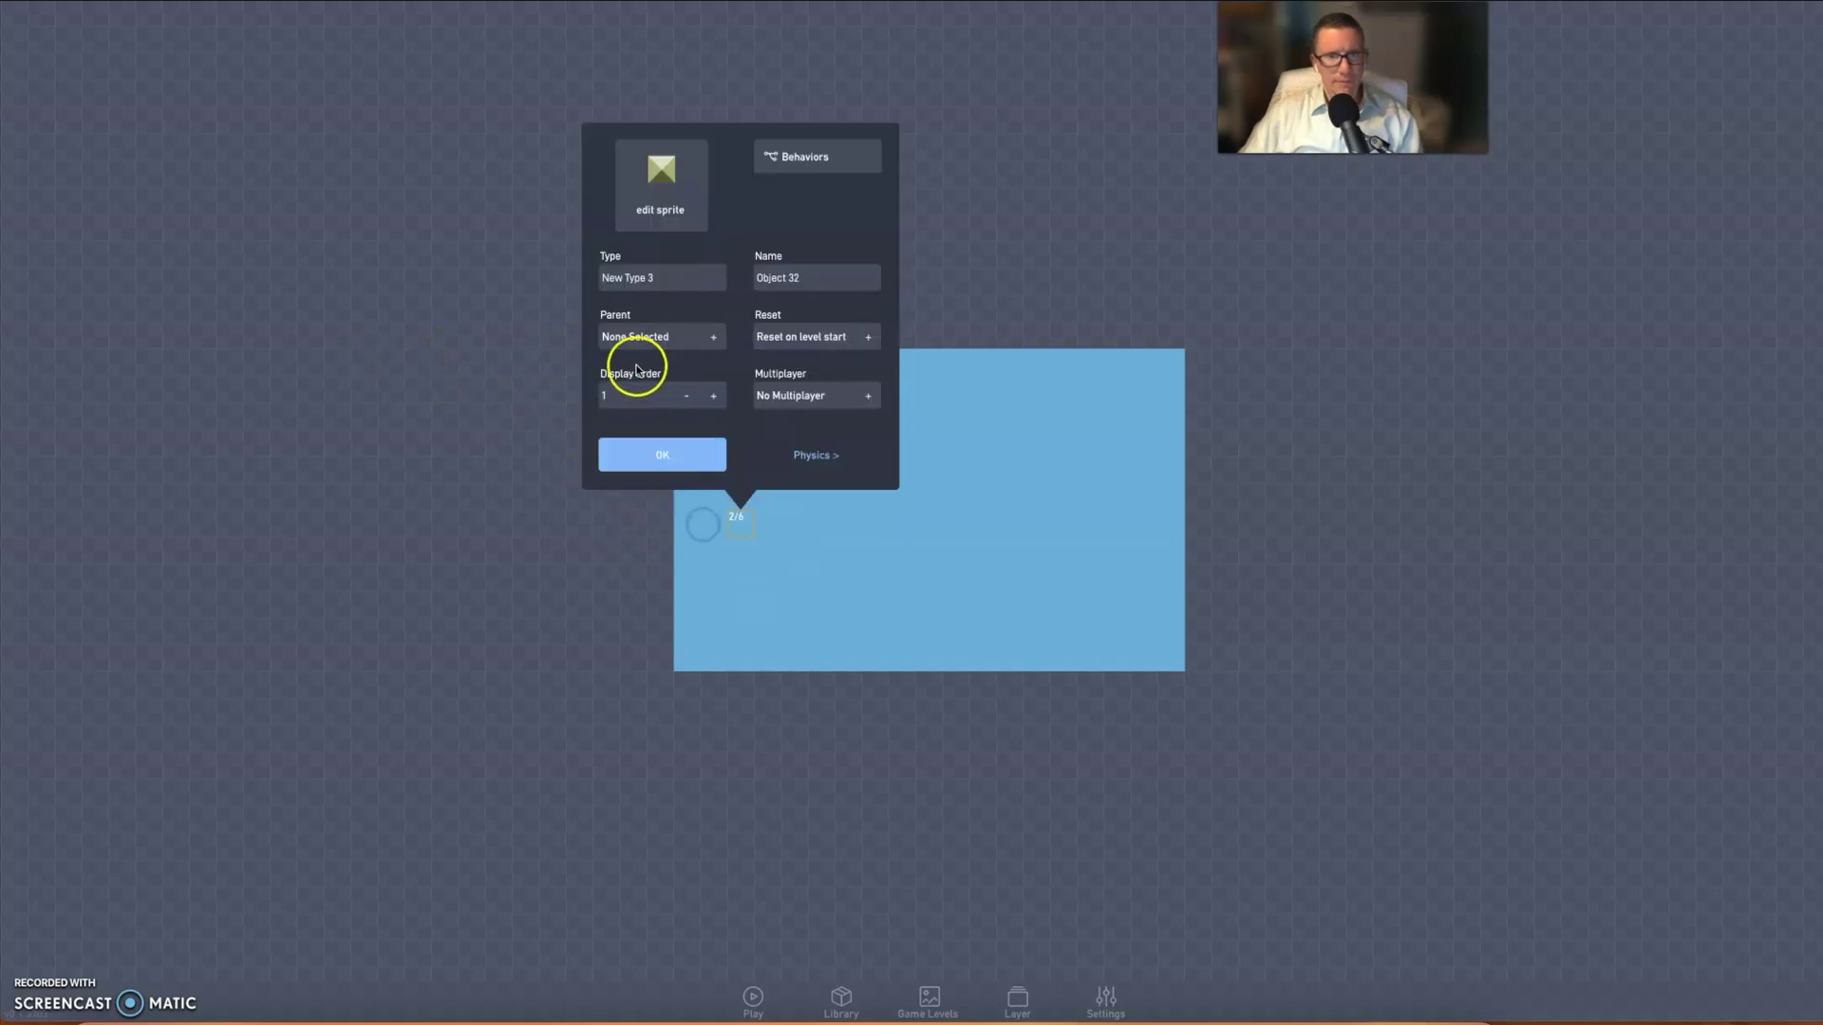
- Name the object's type Ground and set its physics to solid but not movable
left_click(664, 279)
left_click_drag(664, 279, 583, 274)
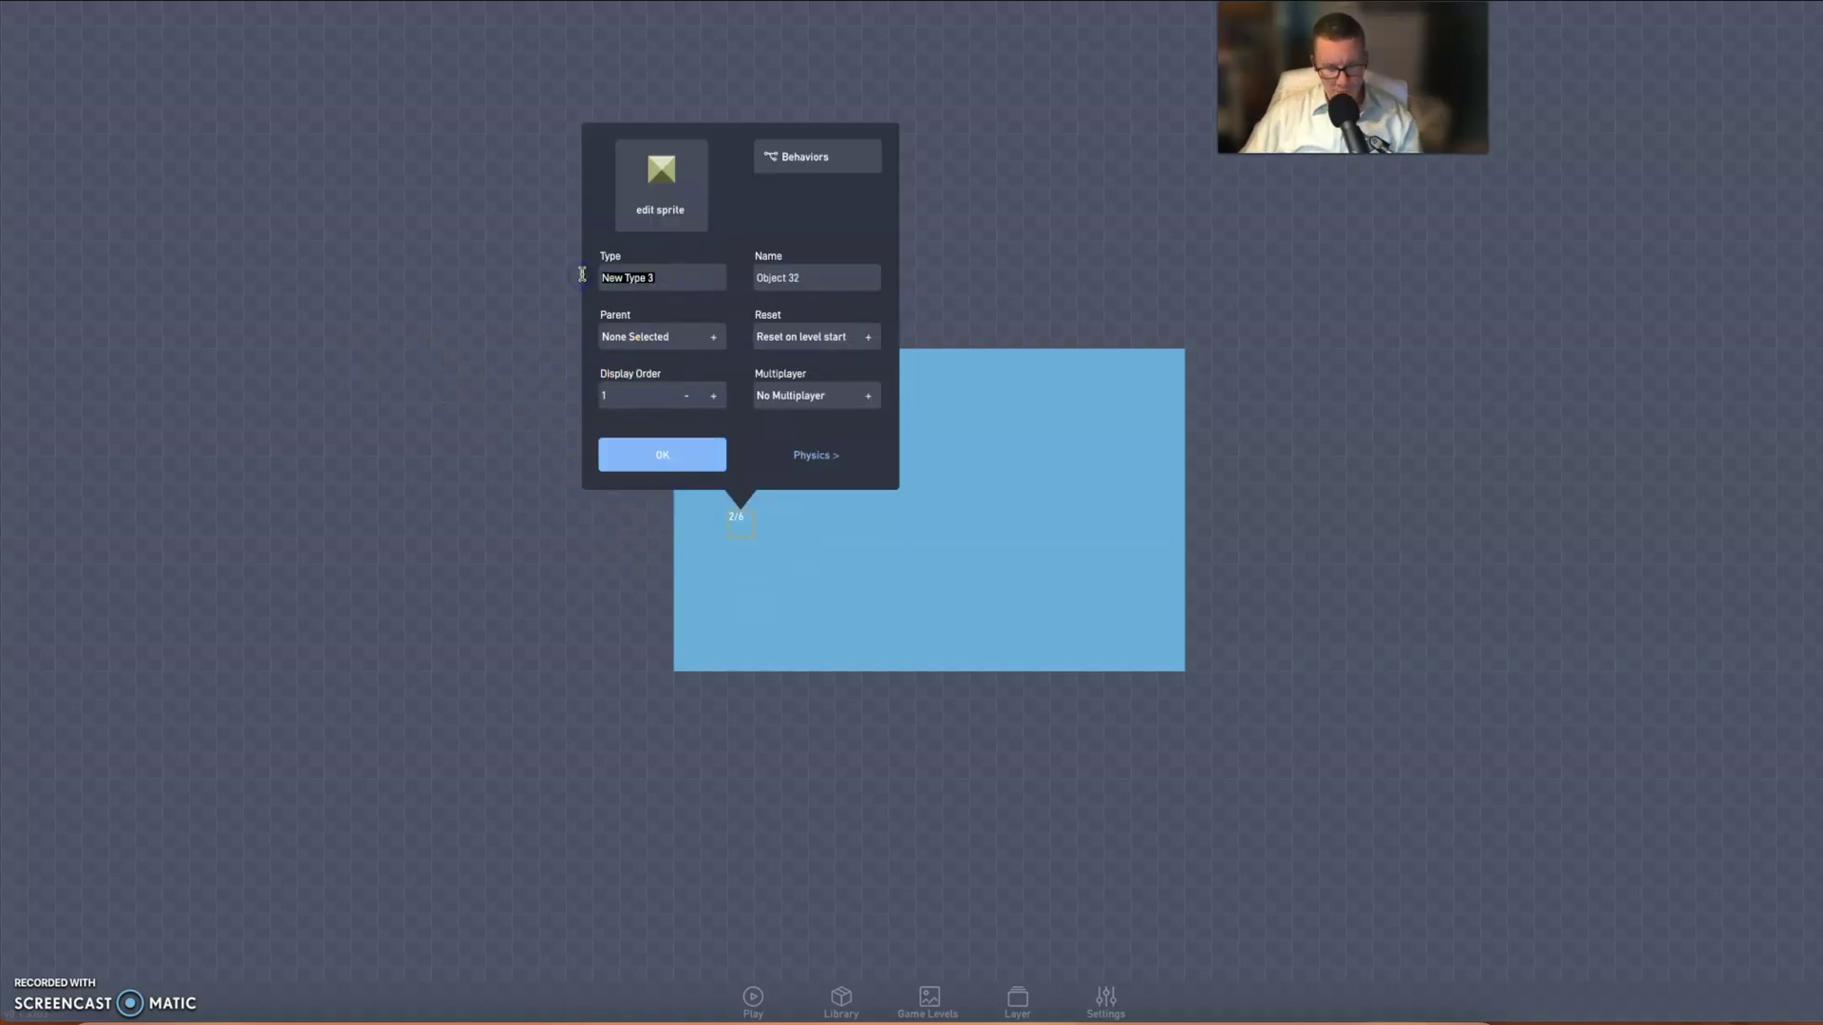
type("Ground")
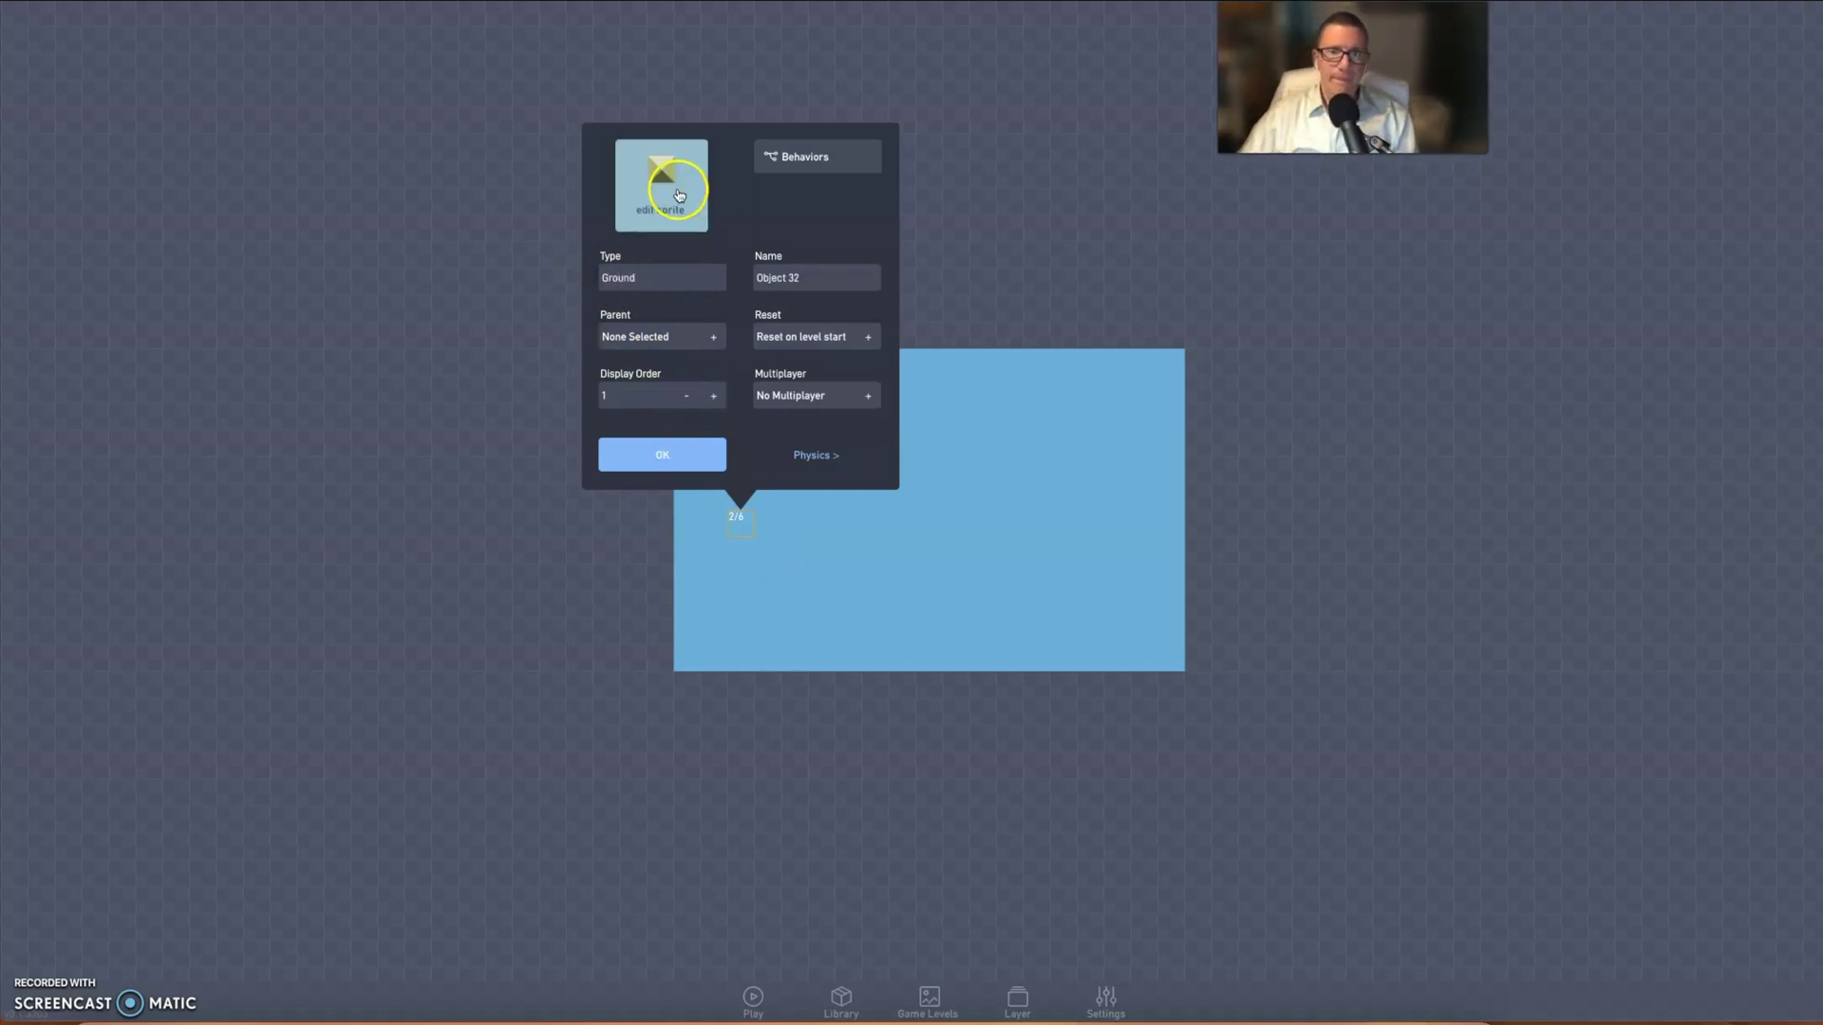
left_click(816, 455)
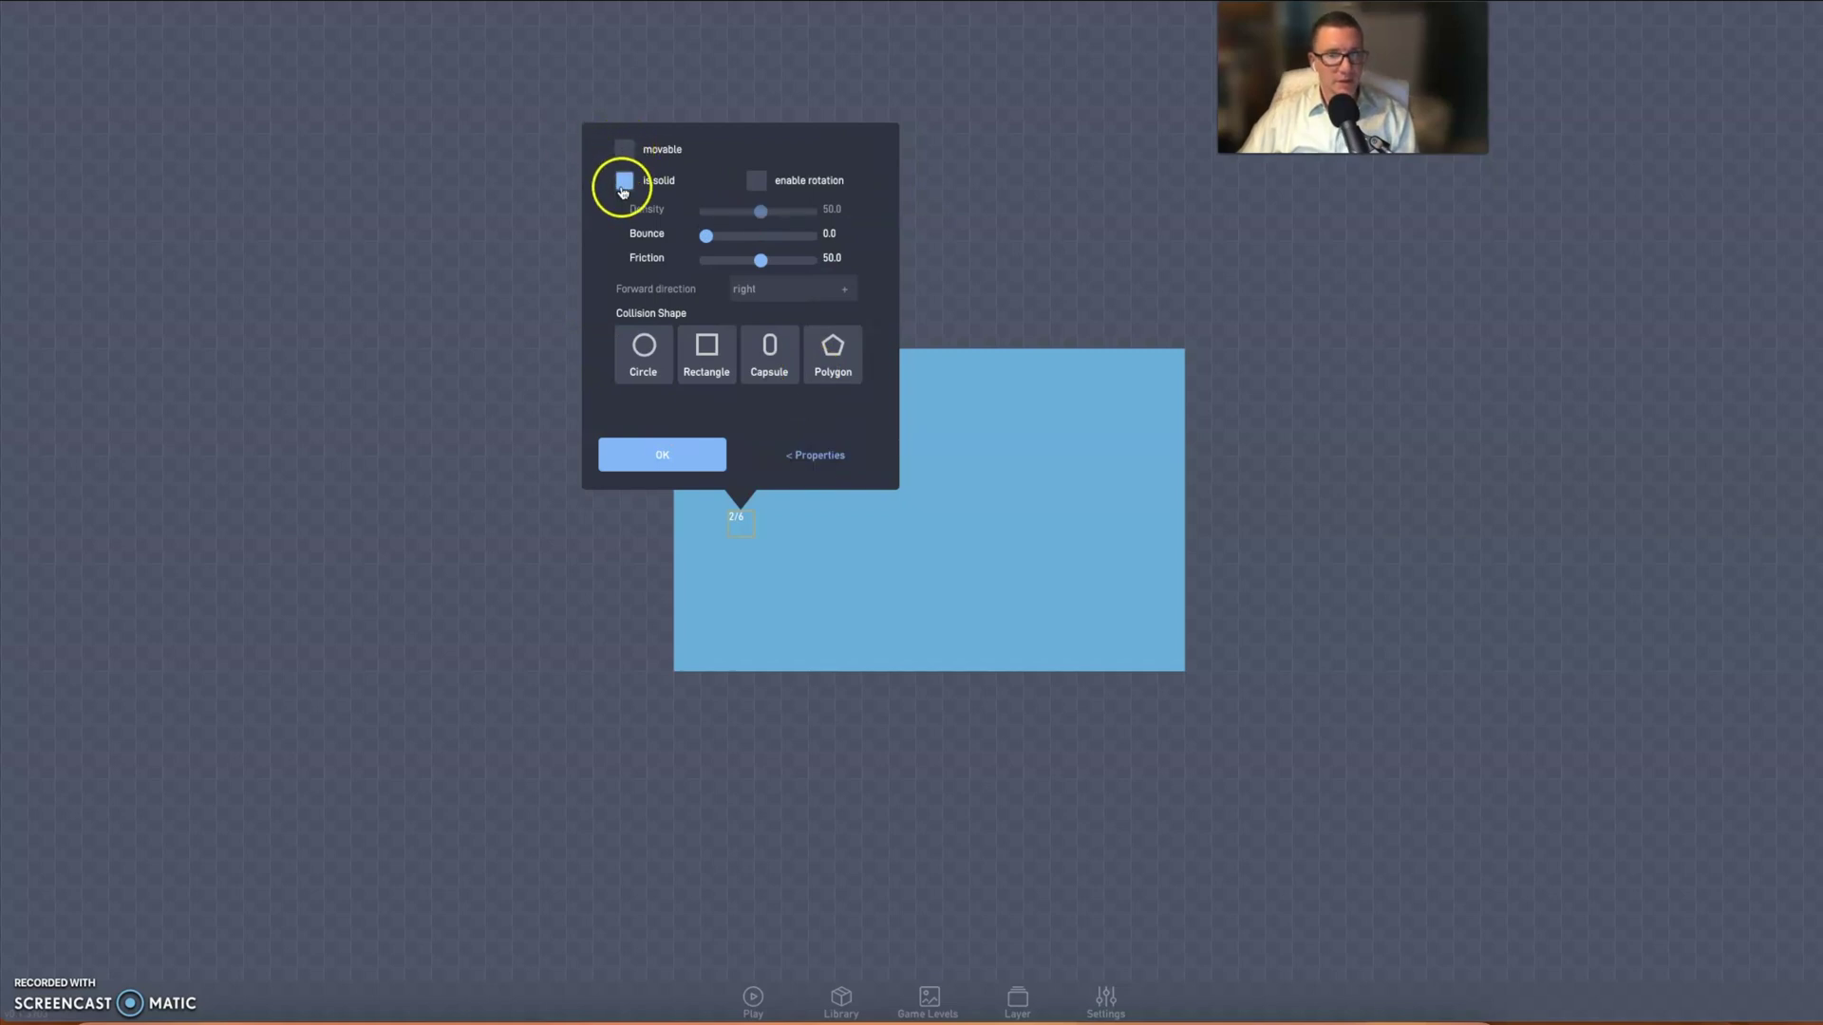
left_click(627, 150)
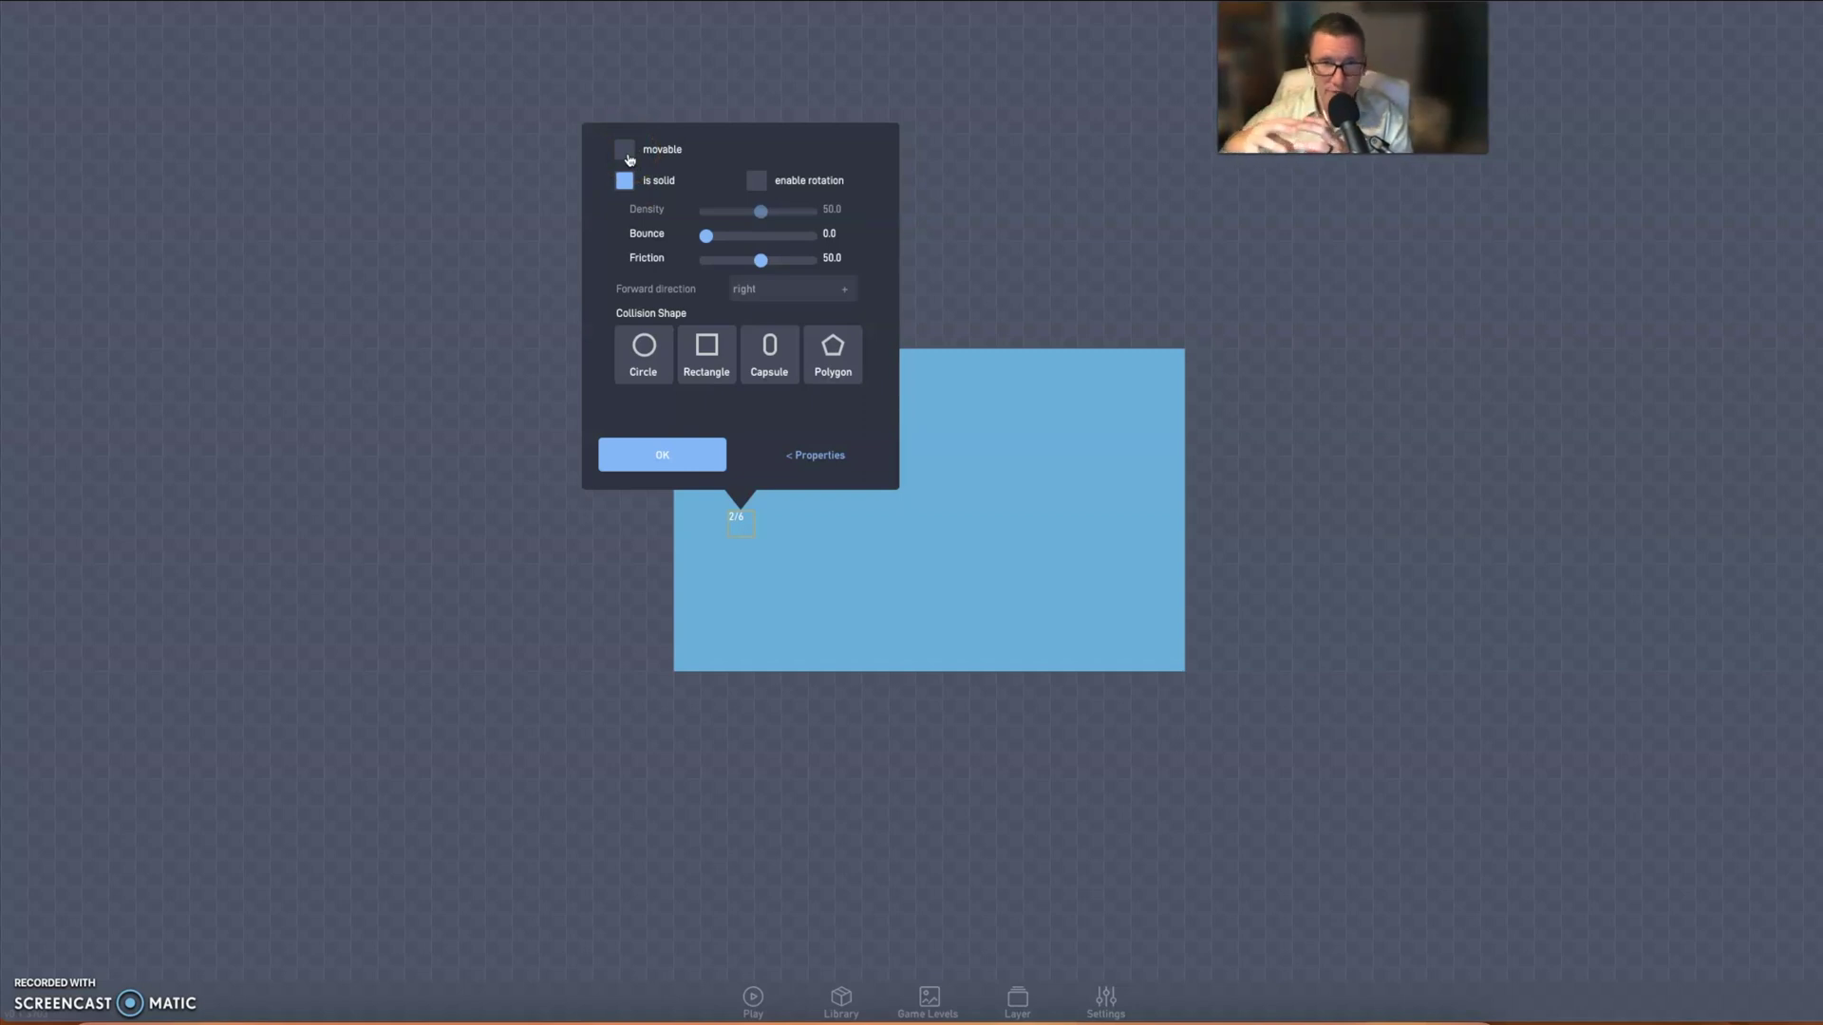
left_click(700, 246)
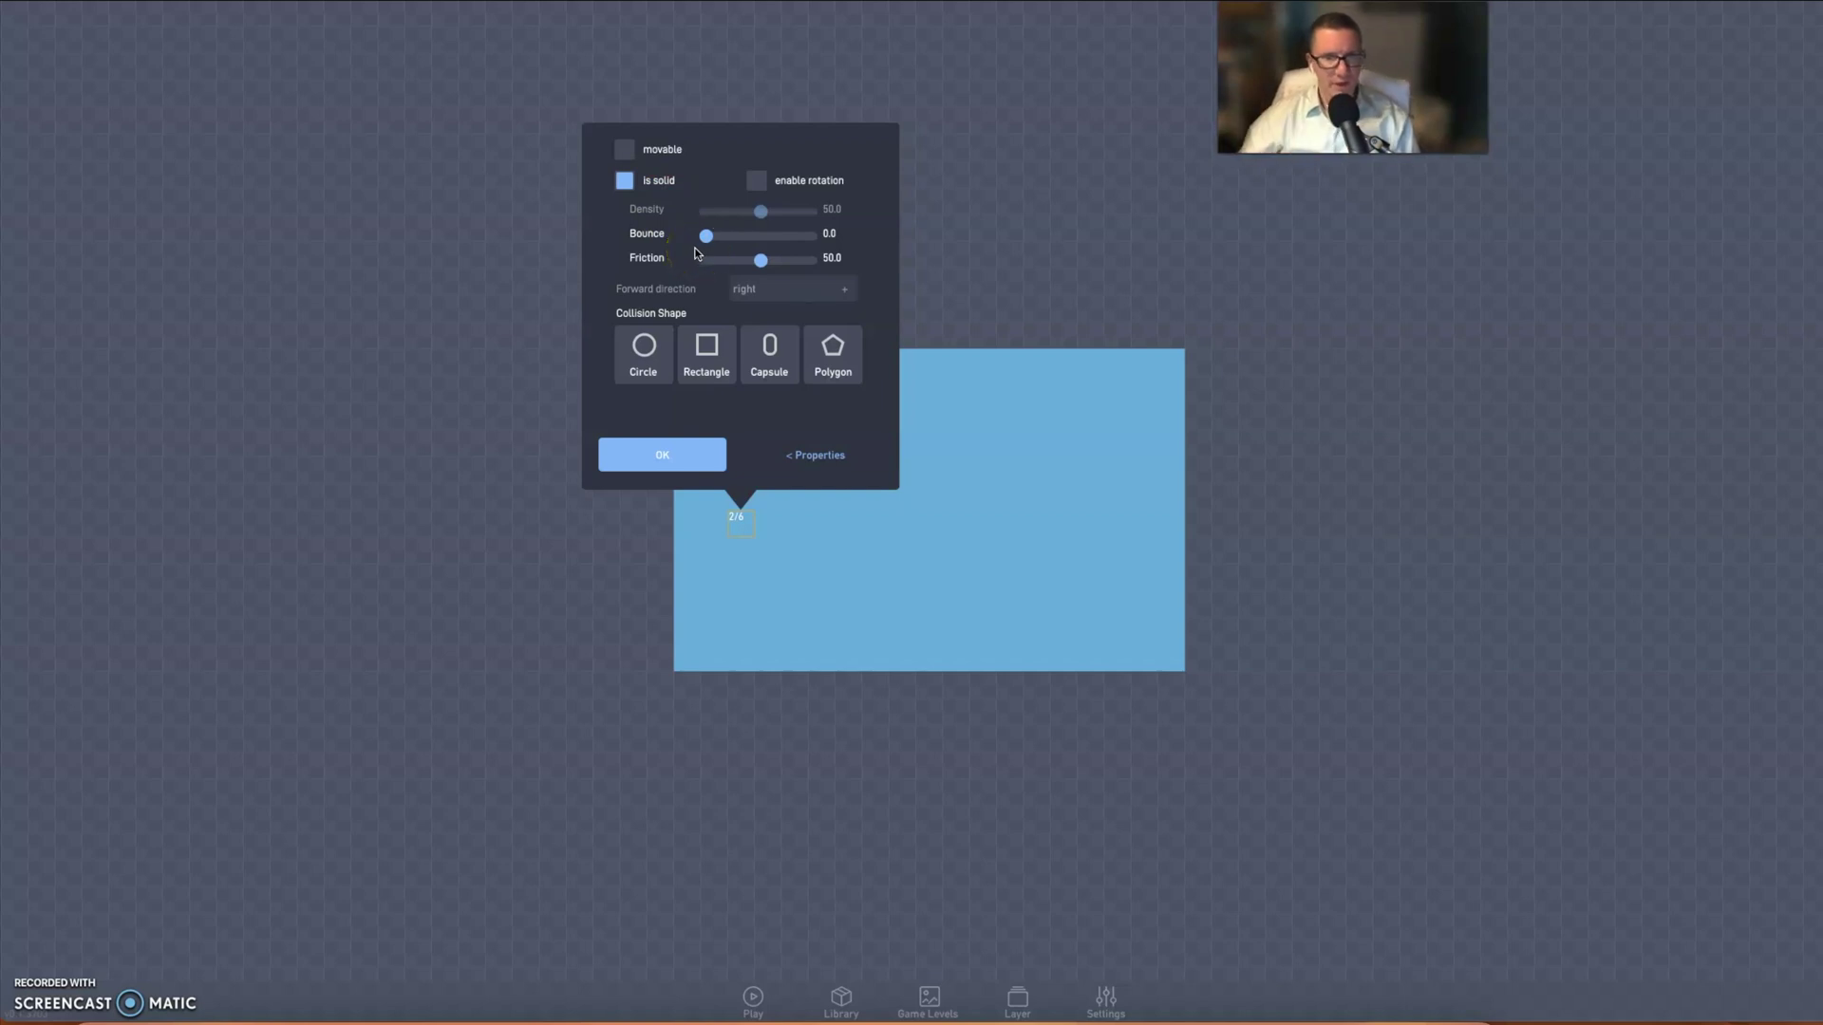
left_click(819, 460)
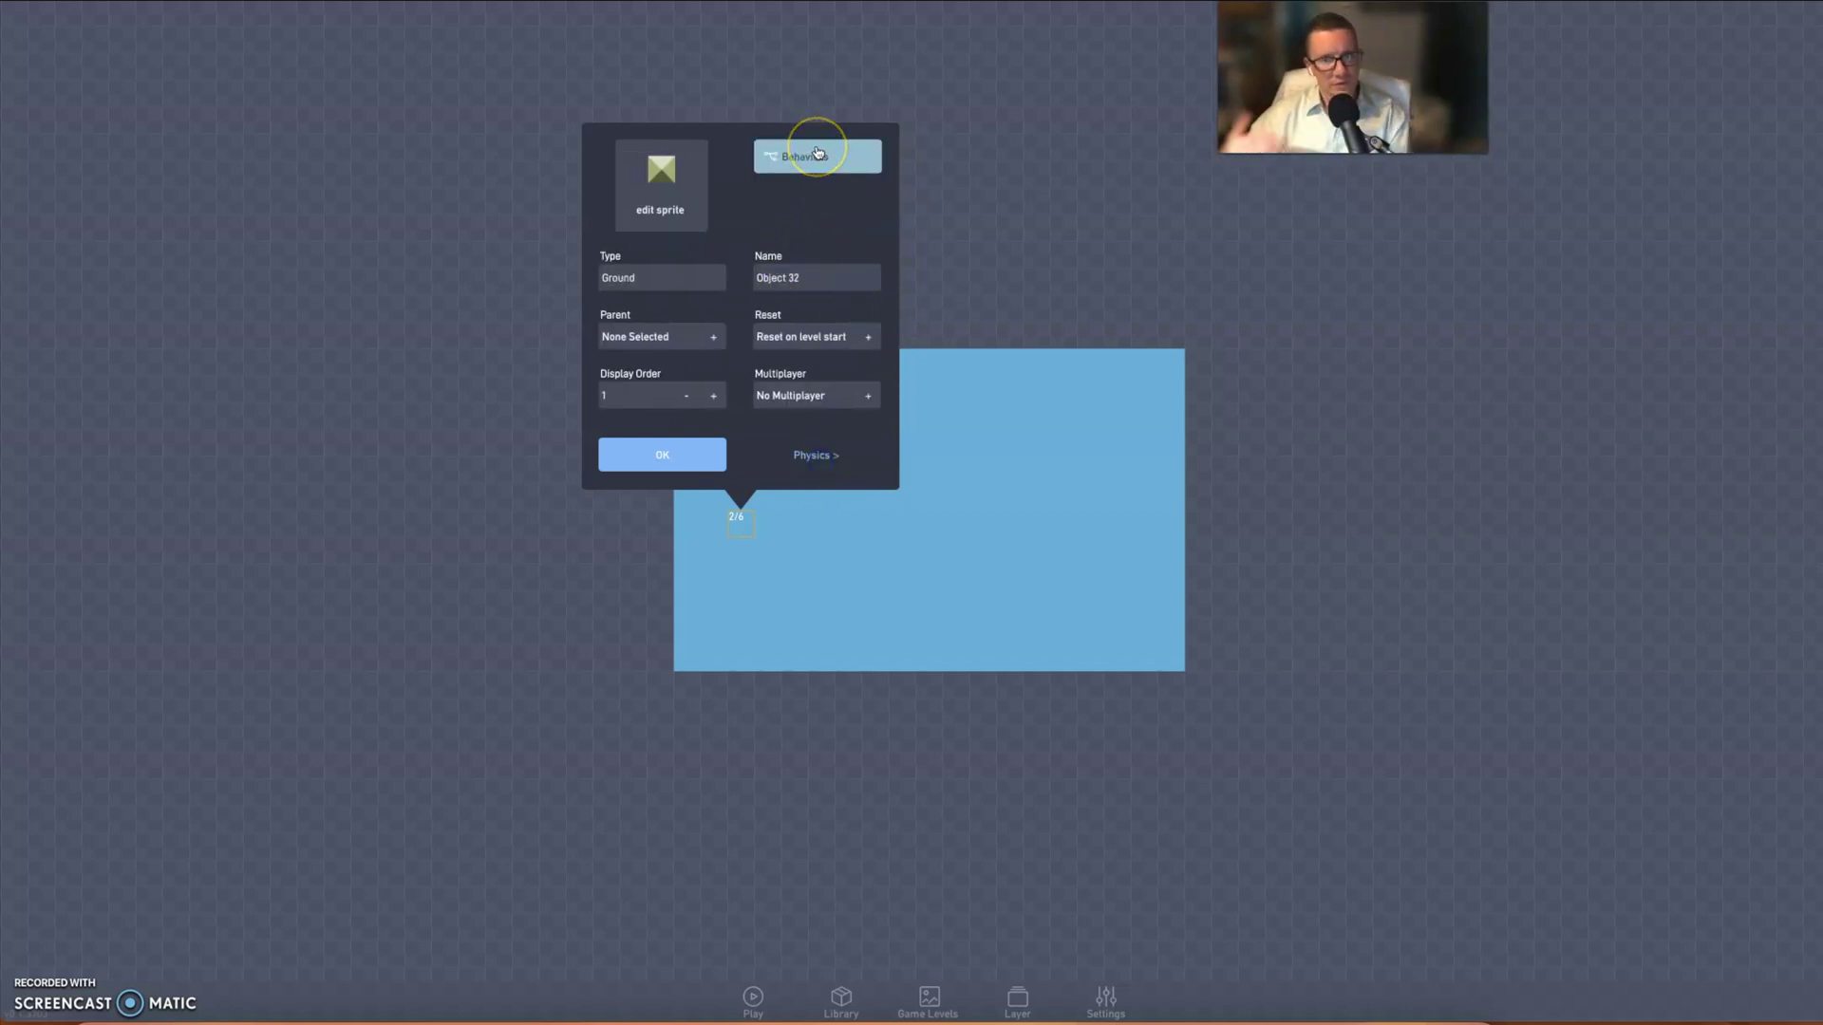
- Glance at the Ground object's behaviours, then open its 32 x 32 sprite for pixel editing
left_click(820, 157)
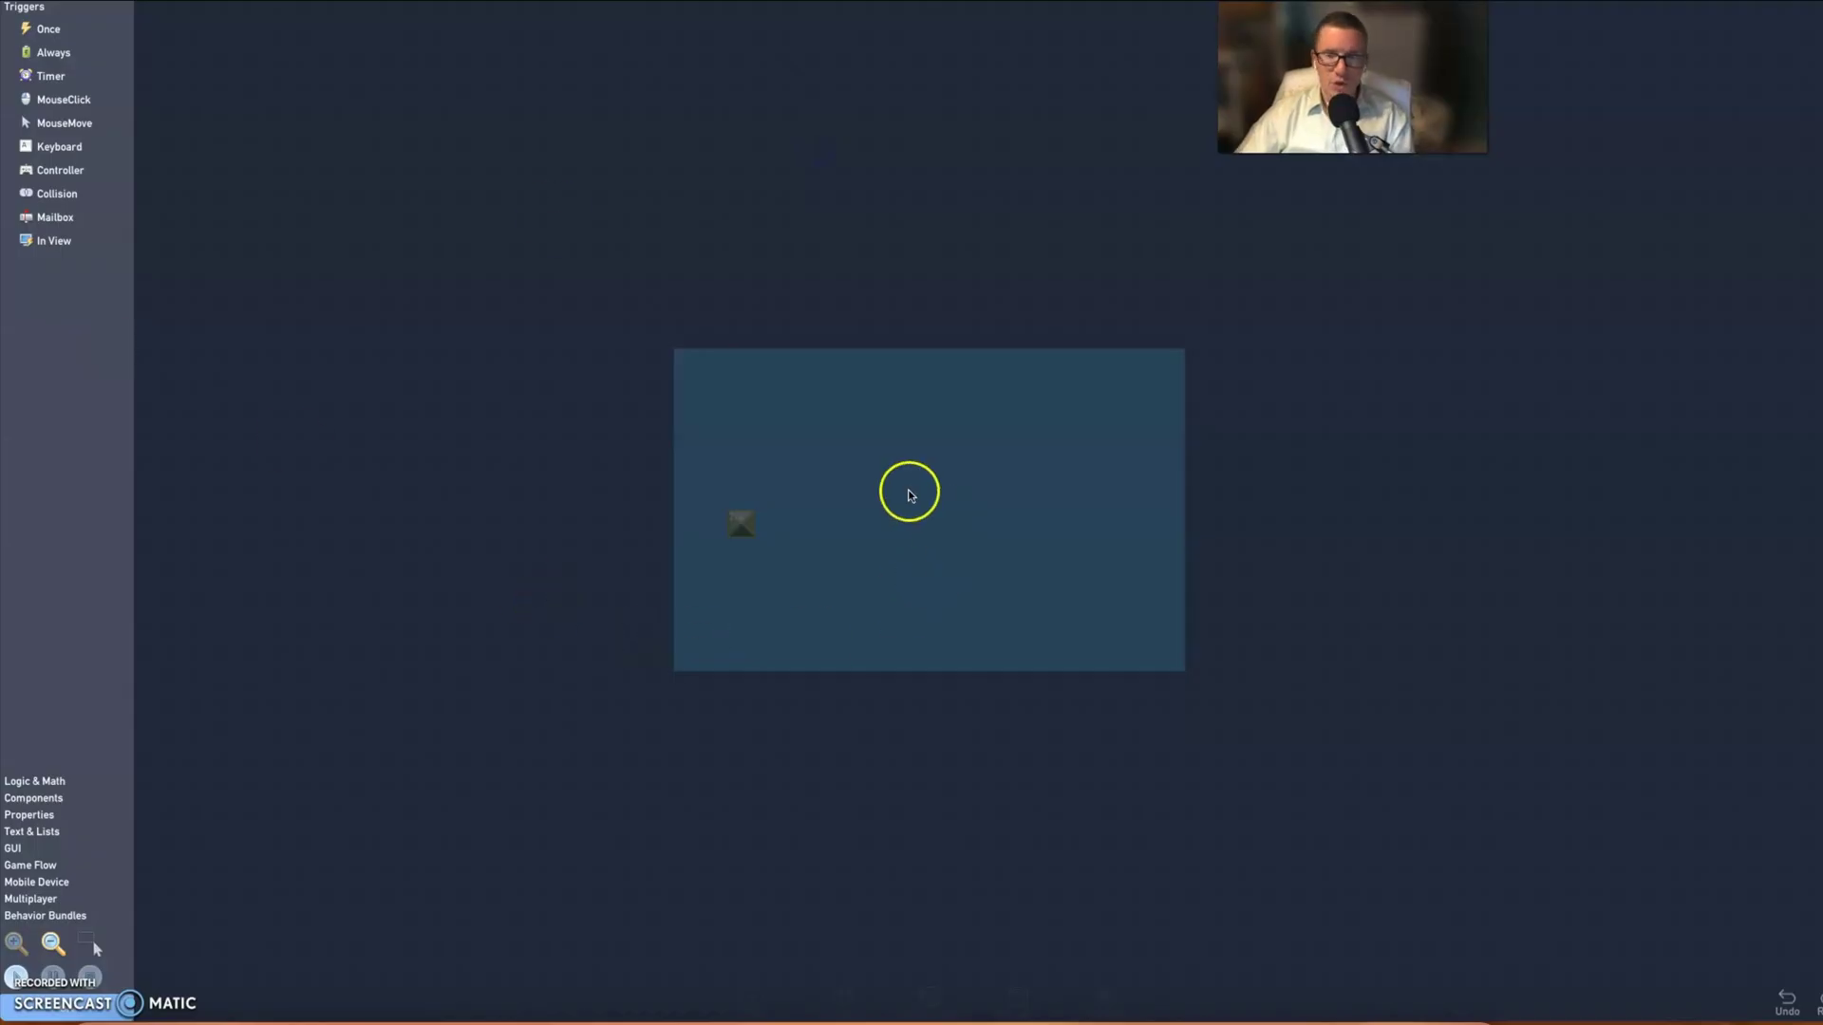
left_click(845, 446)
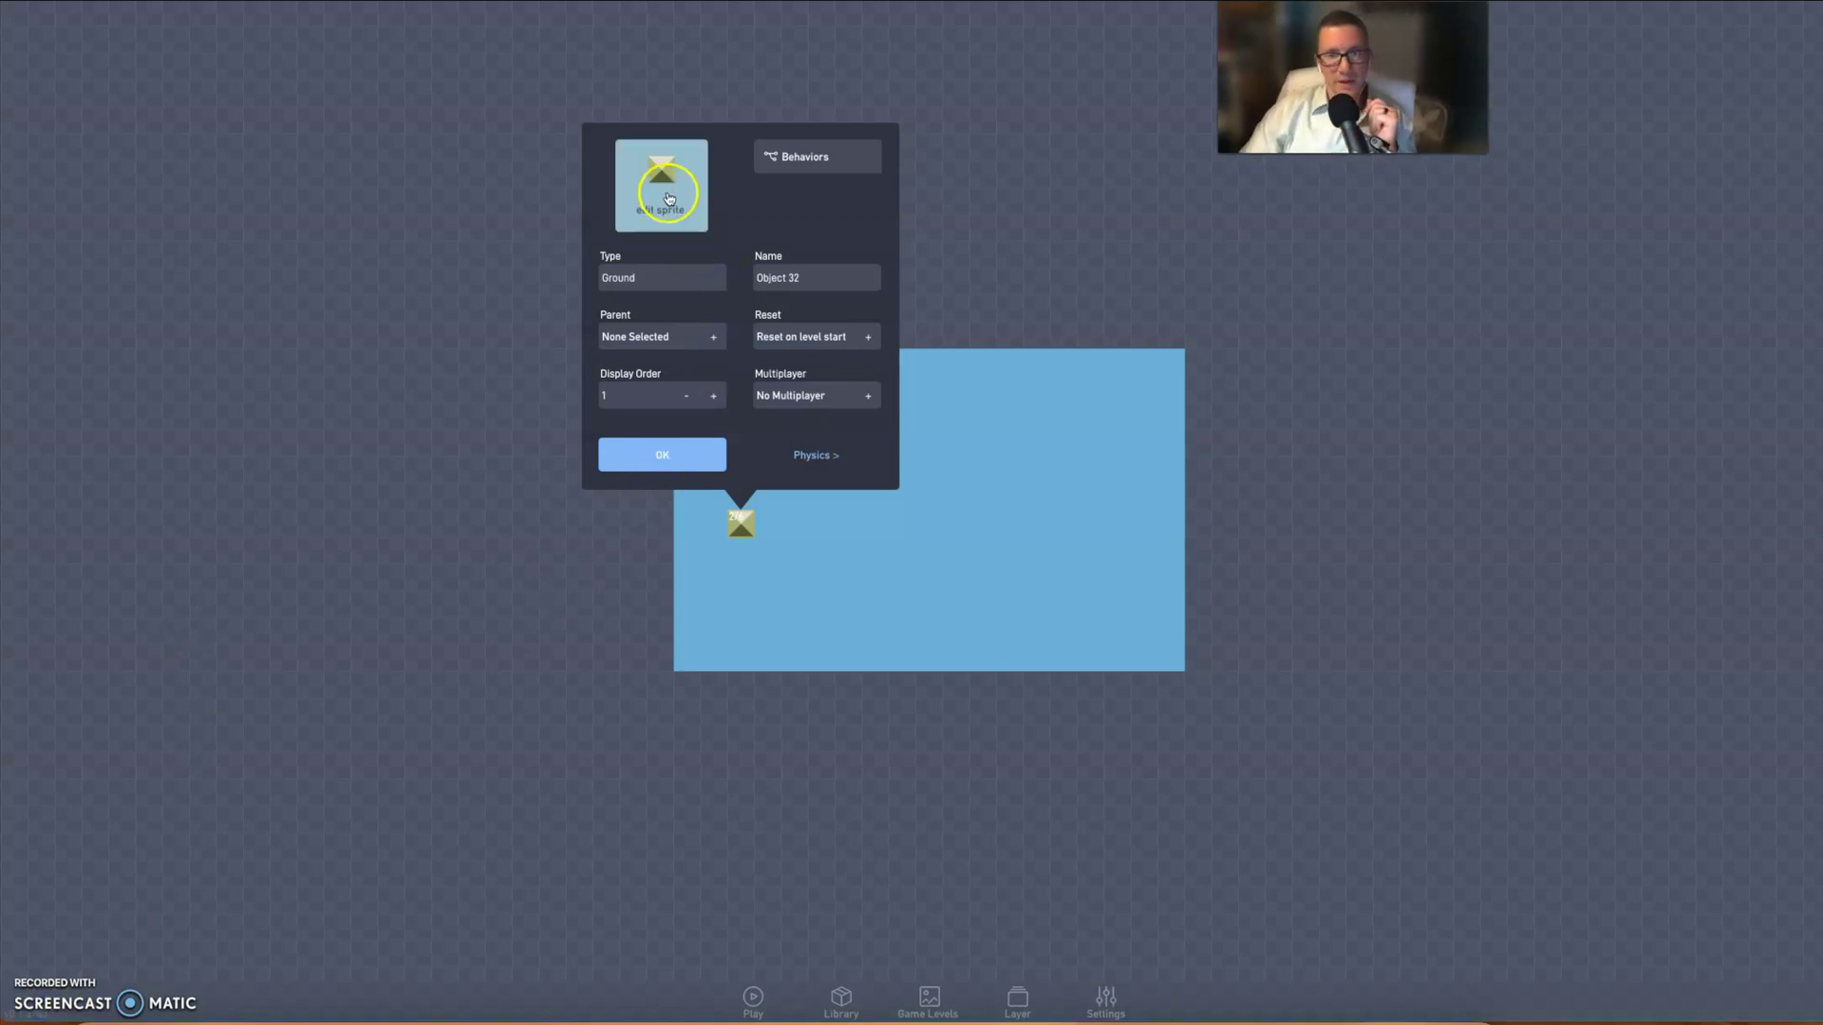
left_click(668, 193)
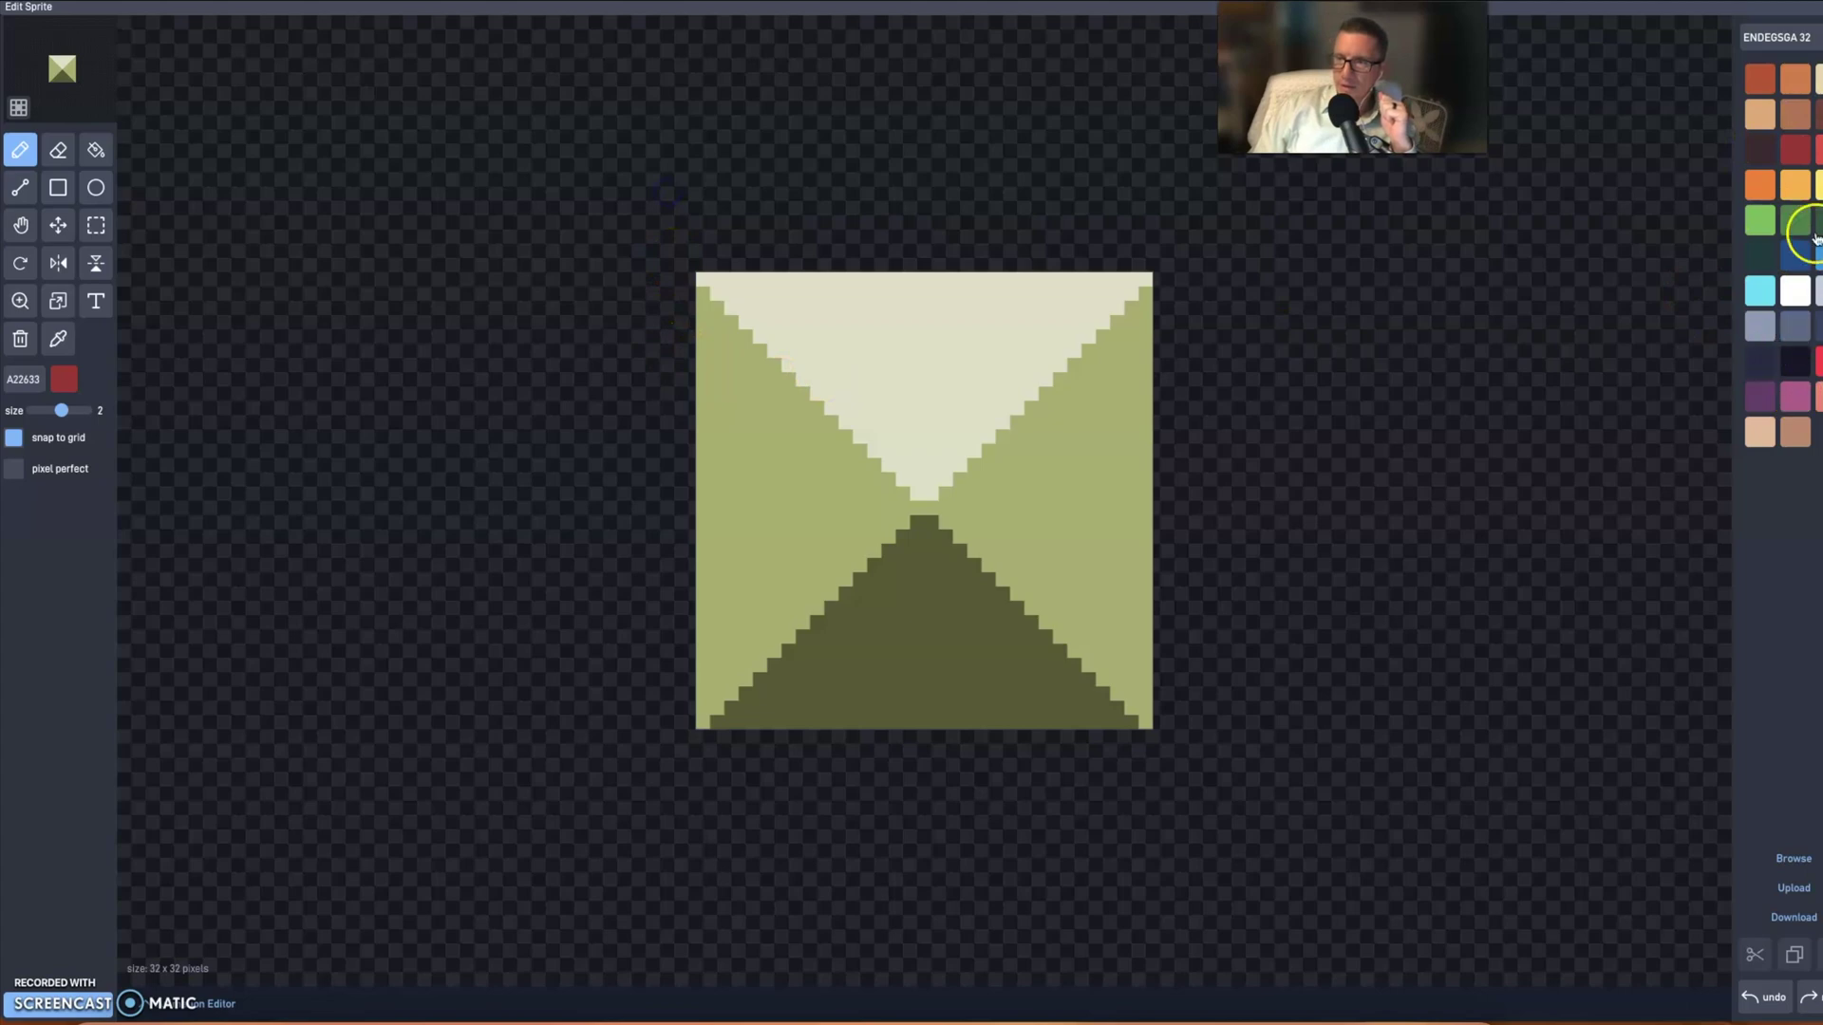
- Try a yellow drawing colour, then switch to the dark colour 3E2731
left_click(64, 384)
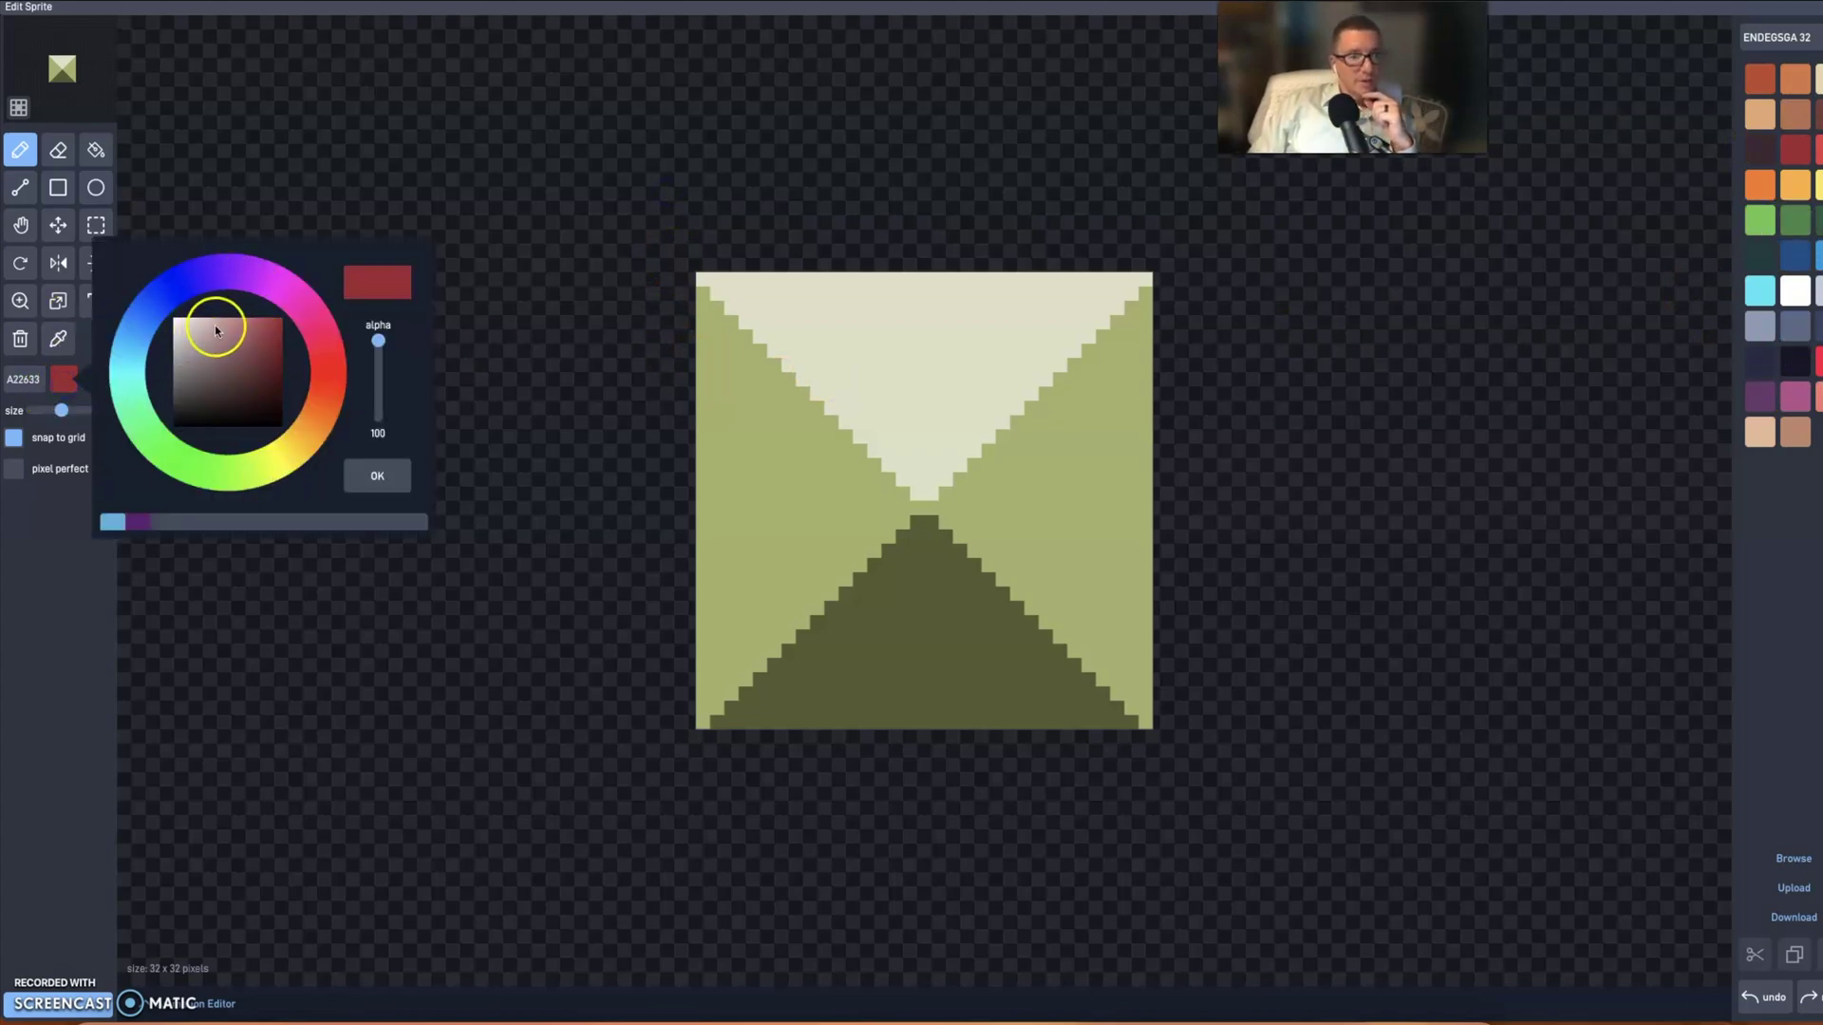
mouse_move(174, 304)
left_mouse_down()
mouse_move(142, 420)
mouse_move(292, 462)
left_mouse_up()
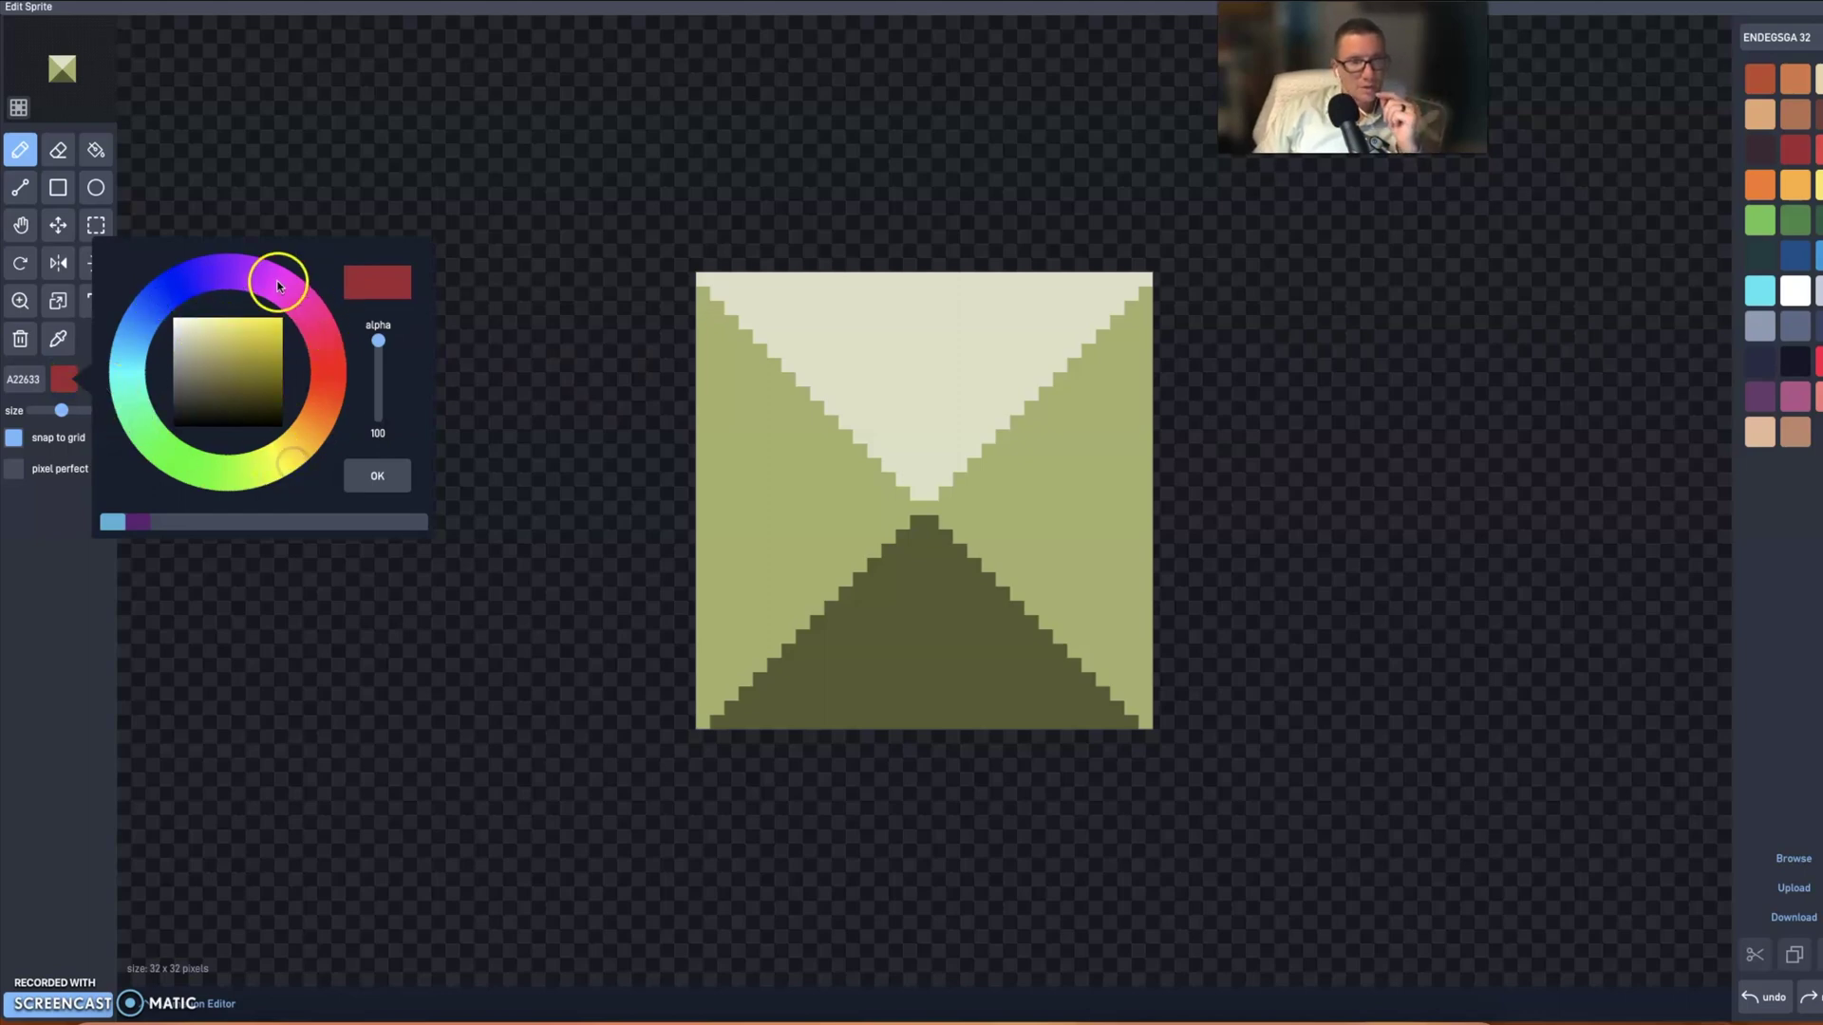
left_click(247, 339)
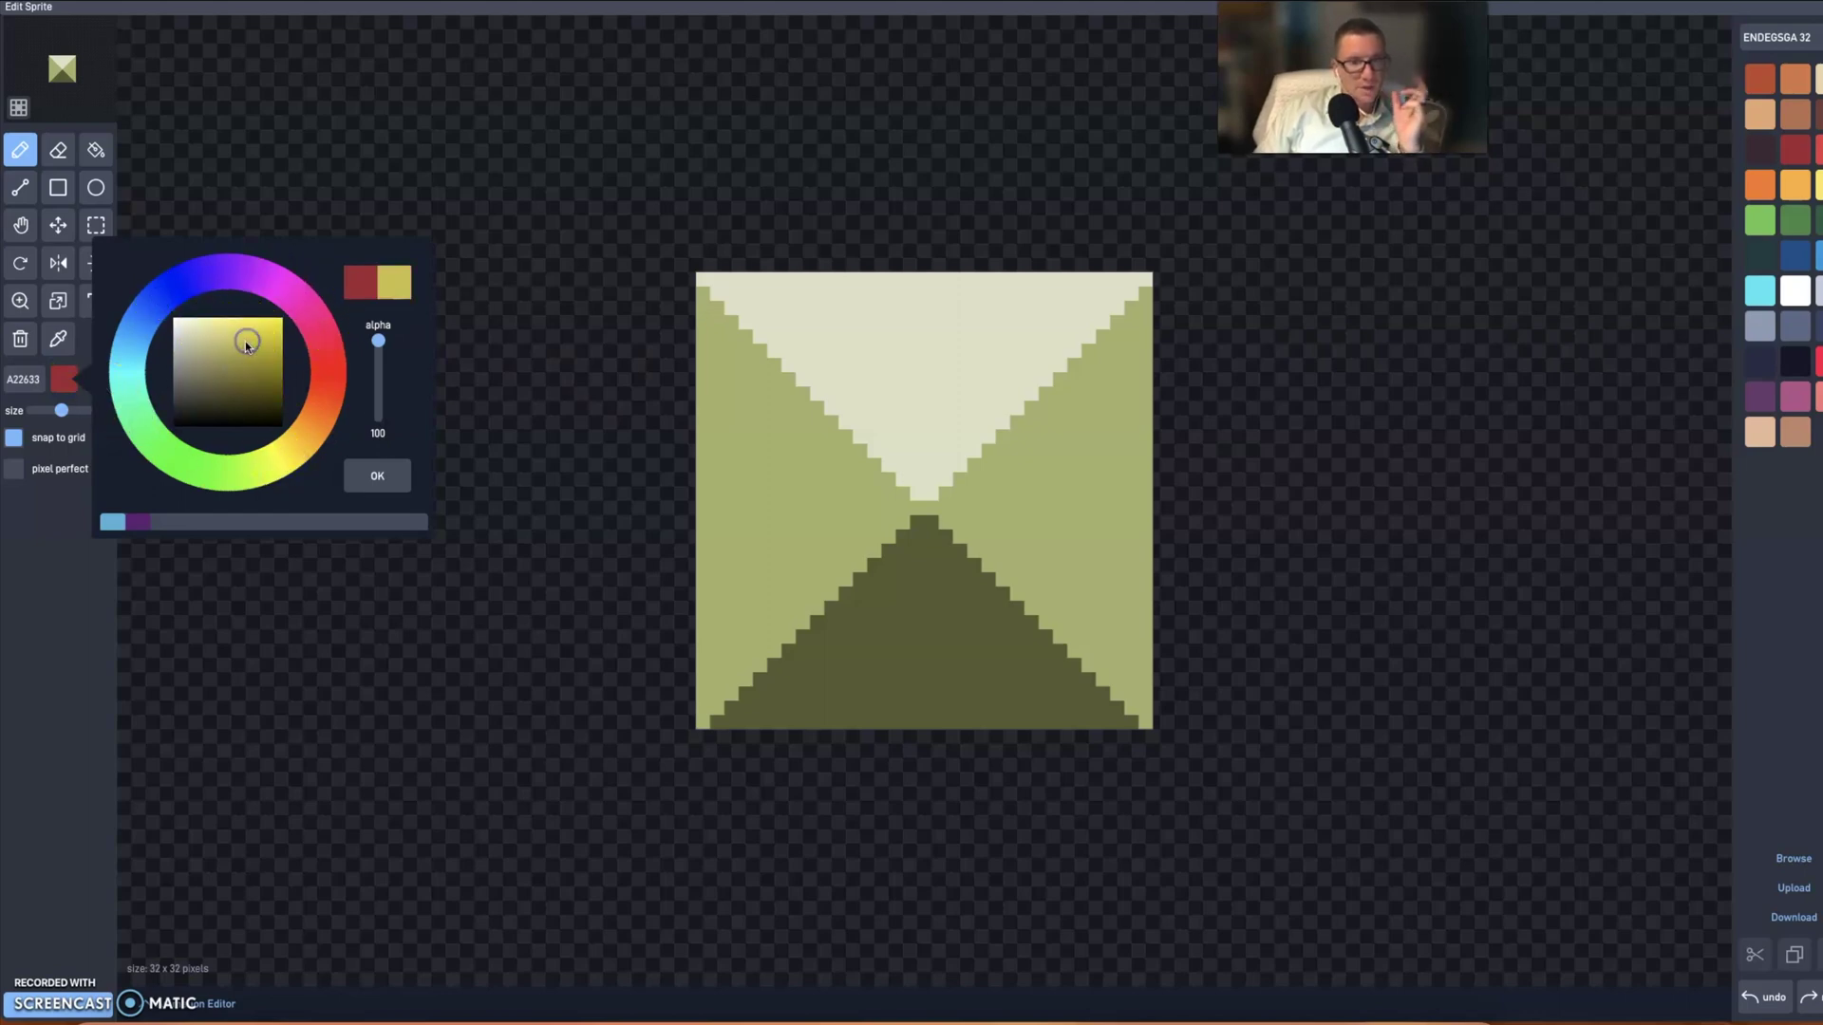
left_click(395, 480)
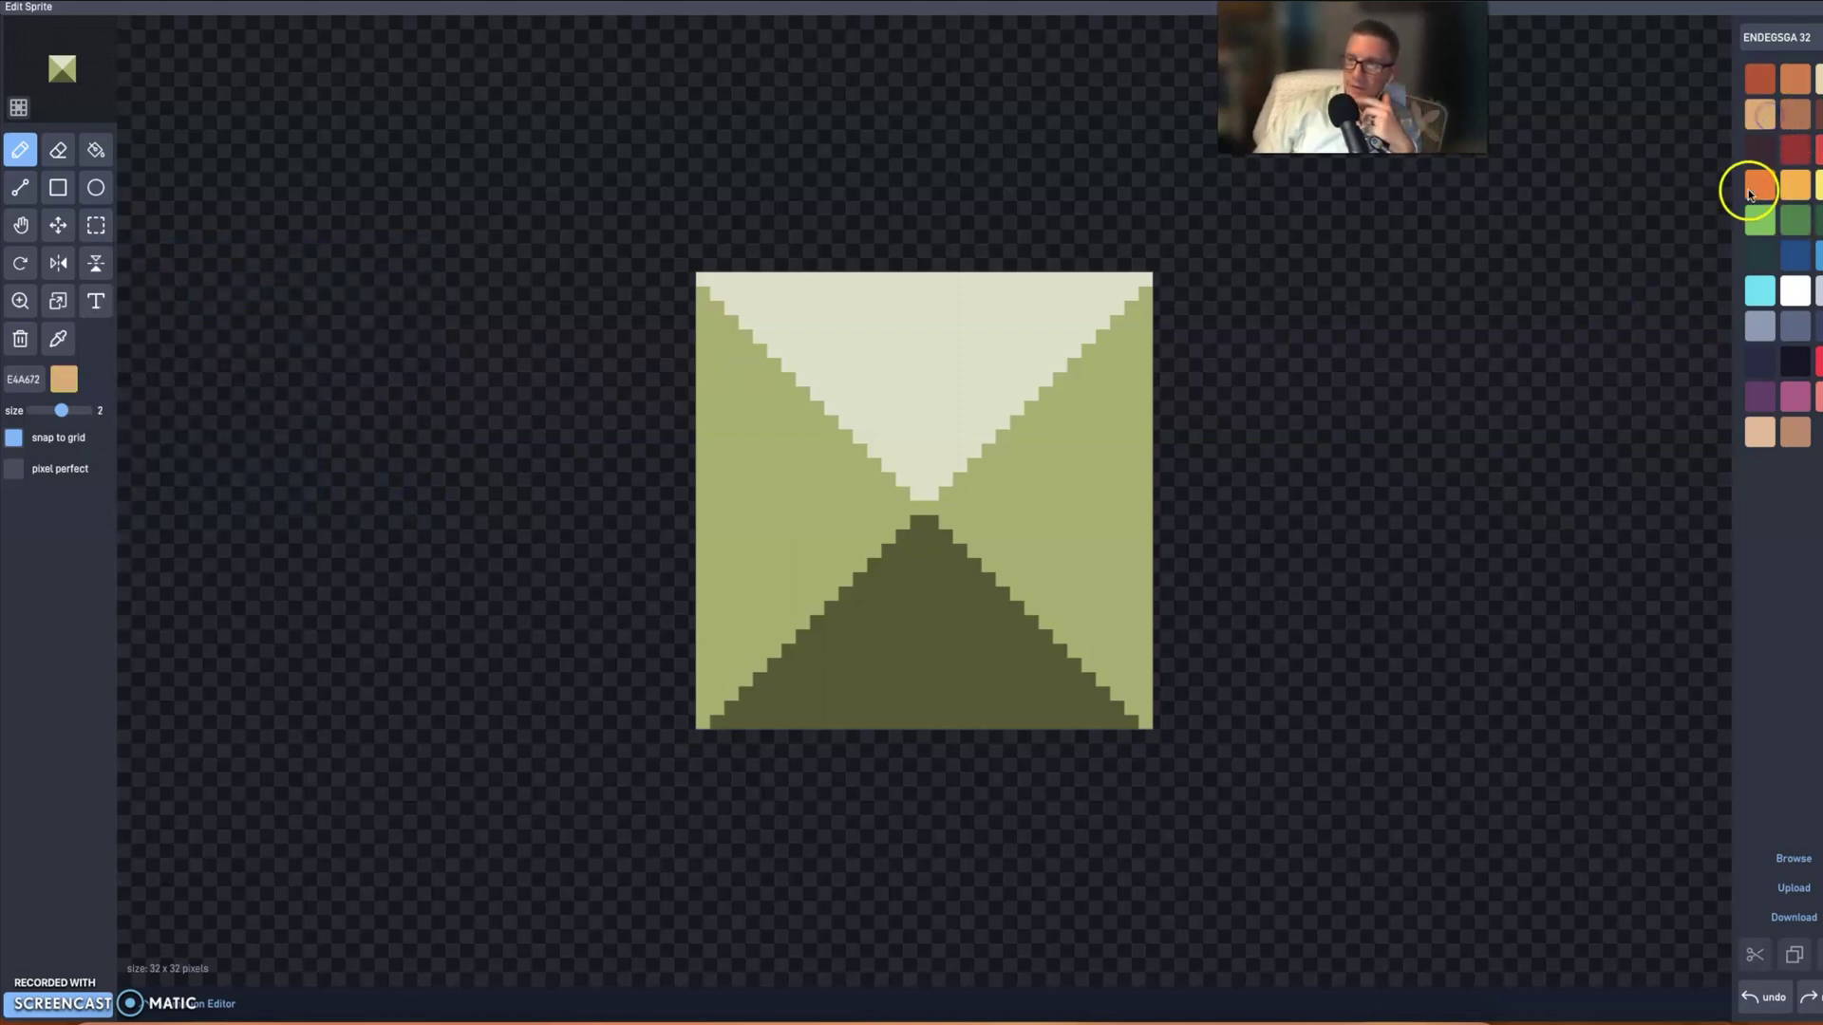
left_click(1762, 152)
- Paint a first pass of dark eye blocks and a U-shaped mouth on the sprite
left_click(938, 344)
left_click(795, 344)
left_click(995, 344)
mouse_move(767, 486)
left_mouse_down()
mouse_move(782, 504)
mouse_move(1024, 488)
left_mouse_up()
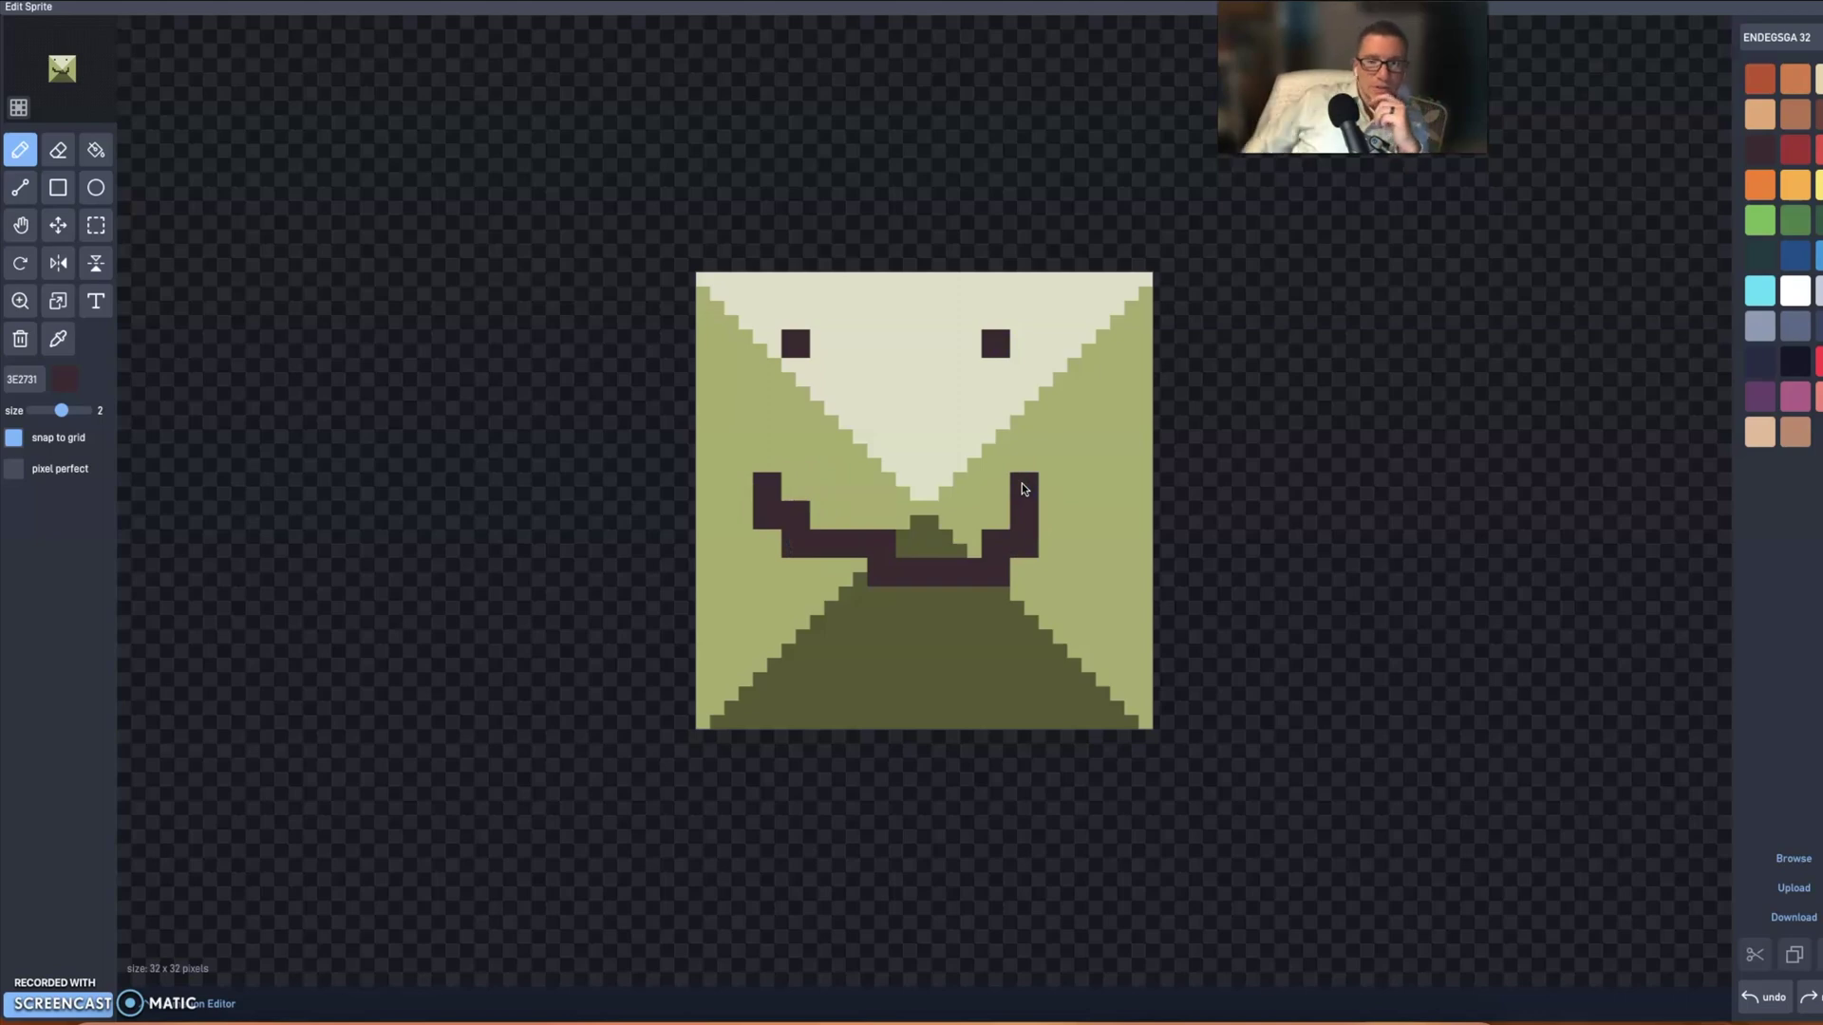
left_click(1023, 489)
left_click(243, 359)
- Raise the brush size to 3 and paint dark blocks along the sprite's left edge
left_click_drag(61, 410, 82, 411)
left_click_drag(675, 598, 742, 648)
left_click(726, 413)
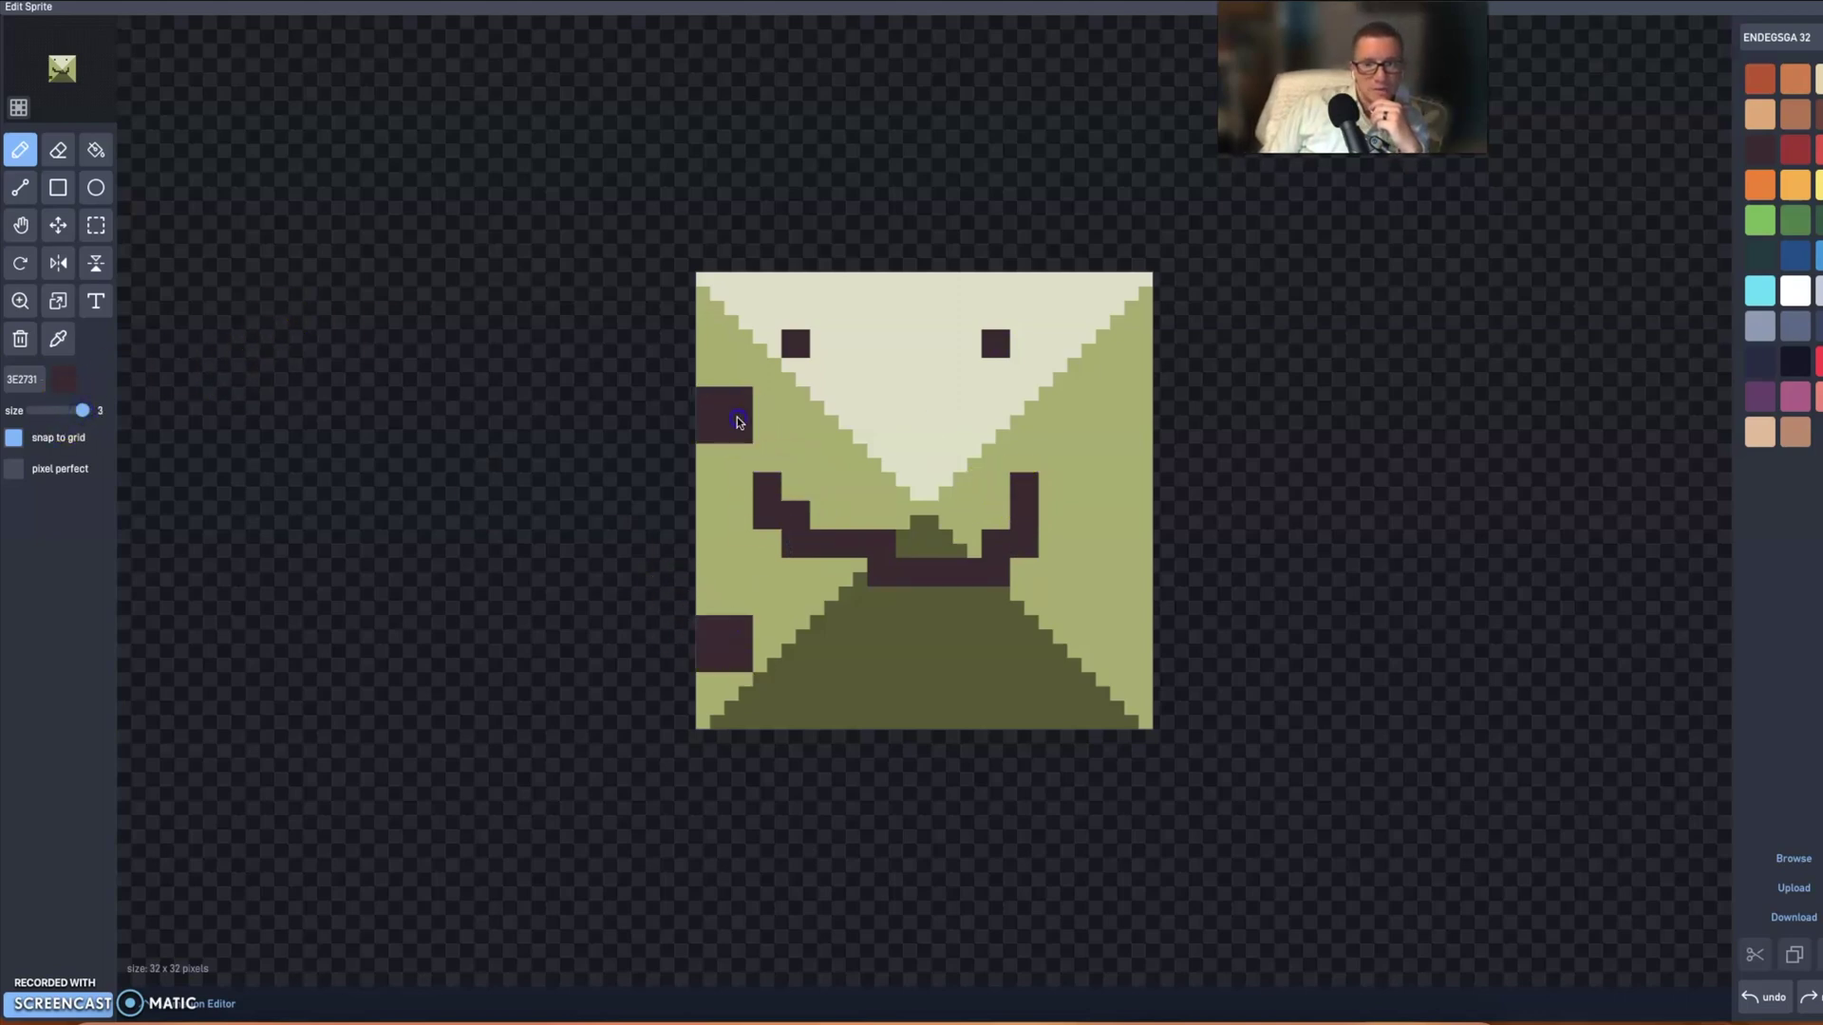
left_click(180, 476)
left_click(73, 407)
left_click(220, 448)
- At brush size 1, add brow lines, under-eye lines and strokes around the mouth
left_click(31, 410)
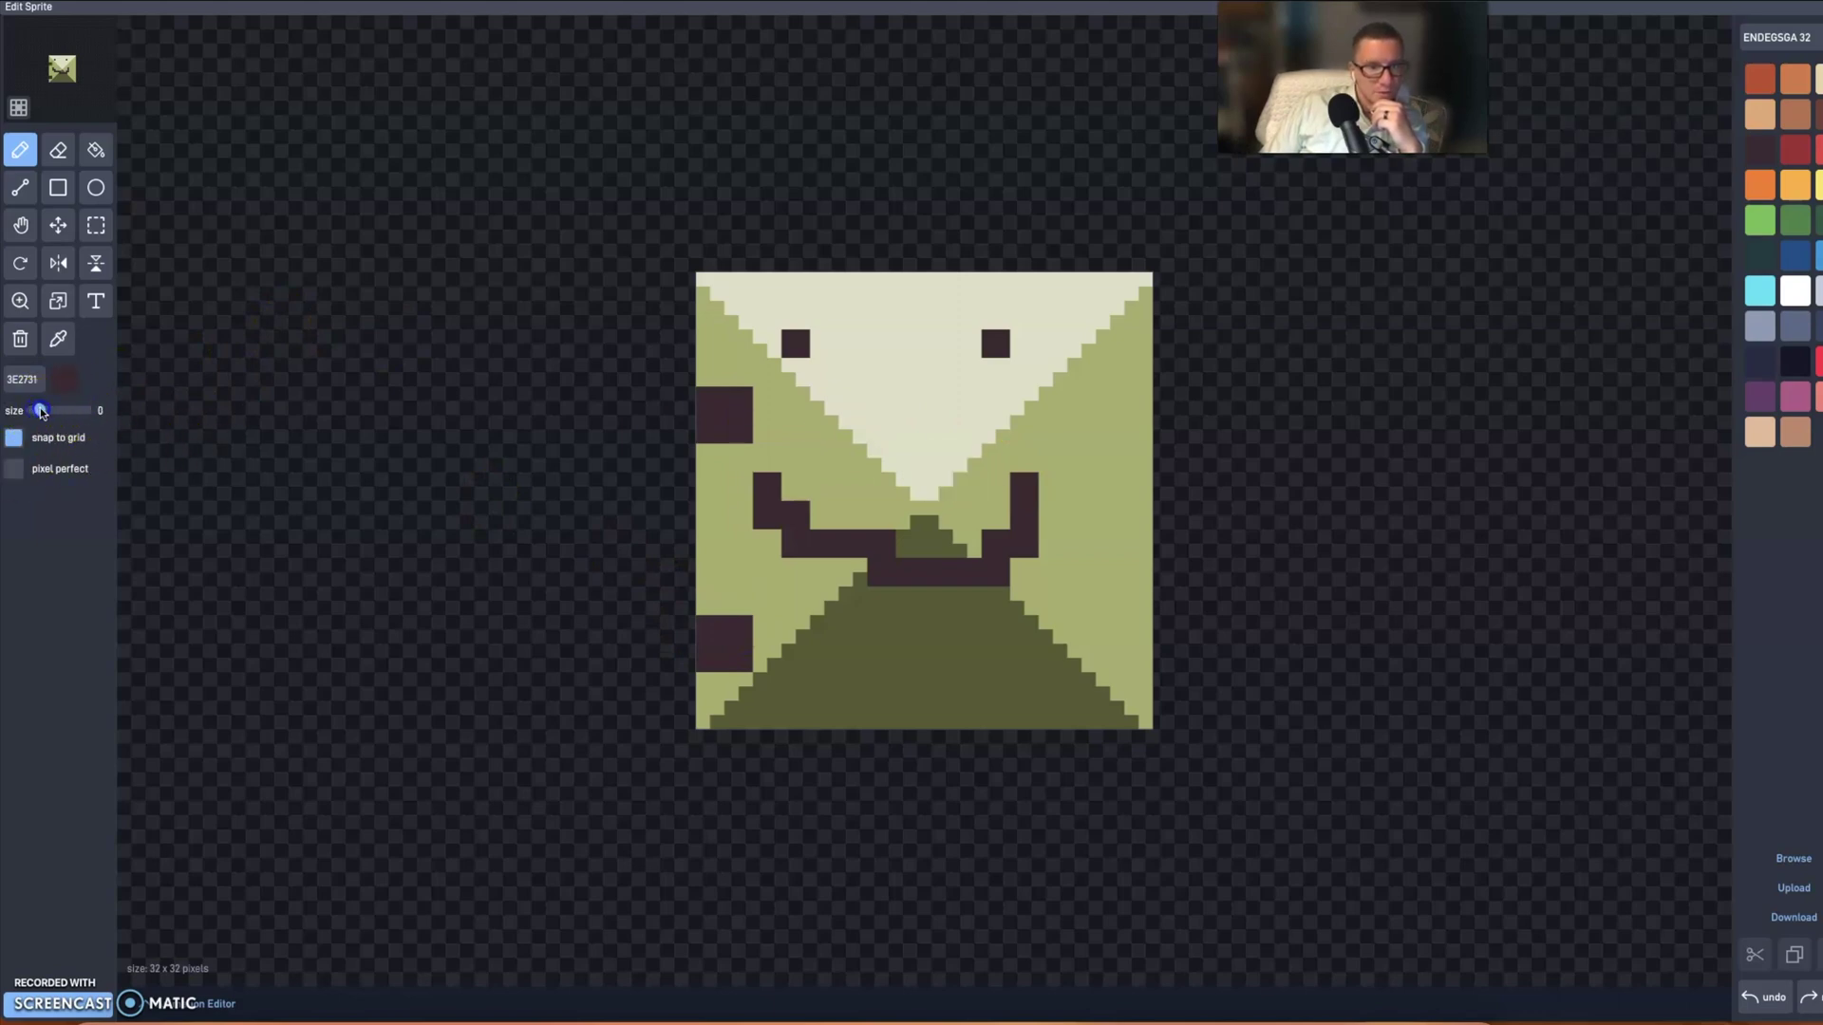
left_click(44, 410)
left_click_drag(802, 352, 867, 390)
left_click(1003, 380)
left_click_drag(987, 392, 966, 408)
left_click_drag(945, 618, 1050, 659)
left_click(902, 651)
mouse_move(845, 636)
left_mouse_down()
mouse_move(846, 663)
mouse_move(1013, 395)
mouse_move(835, 358)
mouse_move(932, 317)
mouse_move(813, 480)
mouse_move(973, 518)
left_mouse_up()
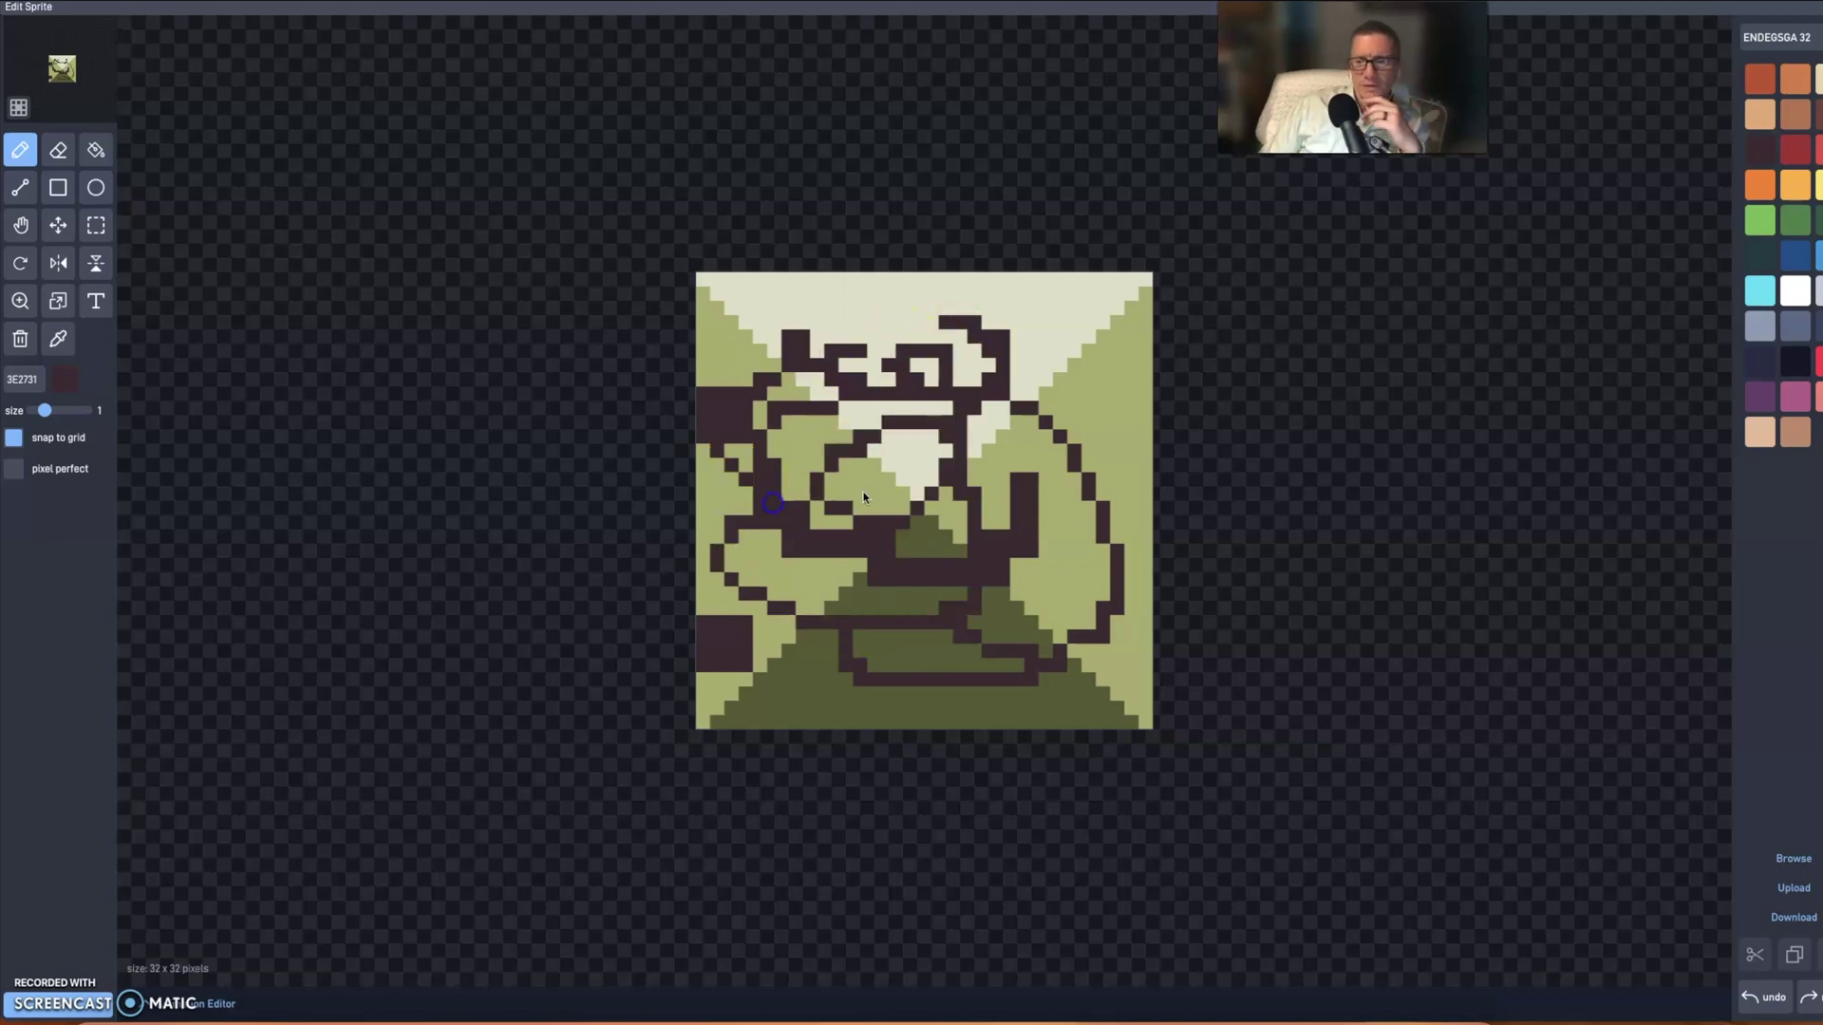
- Undo the strokes, edge blocks, mouth and both eyes to clear the face
left_click(1755, 997)
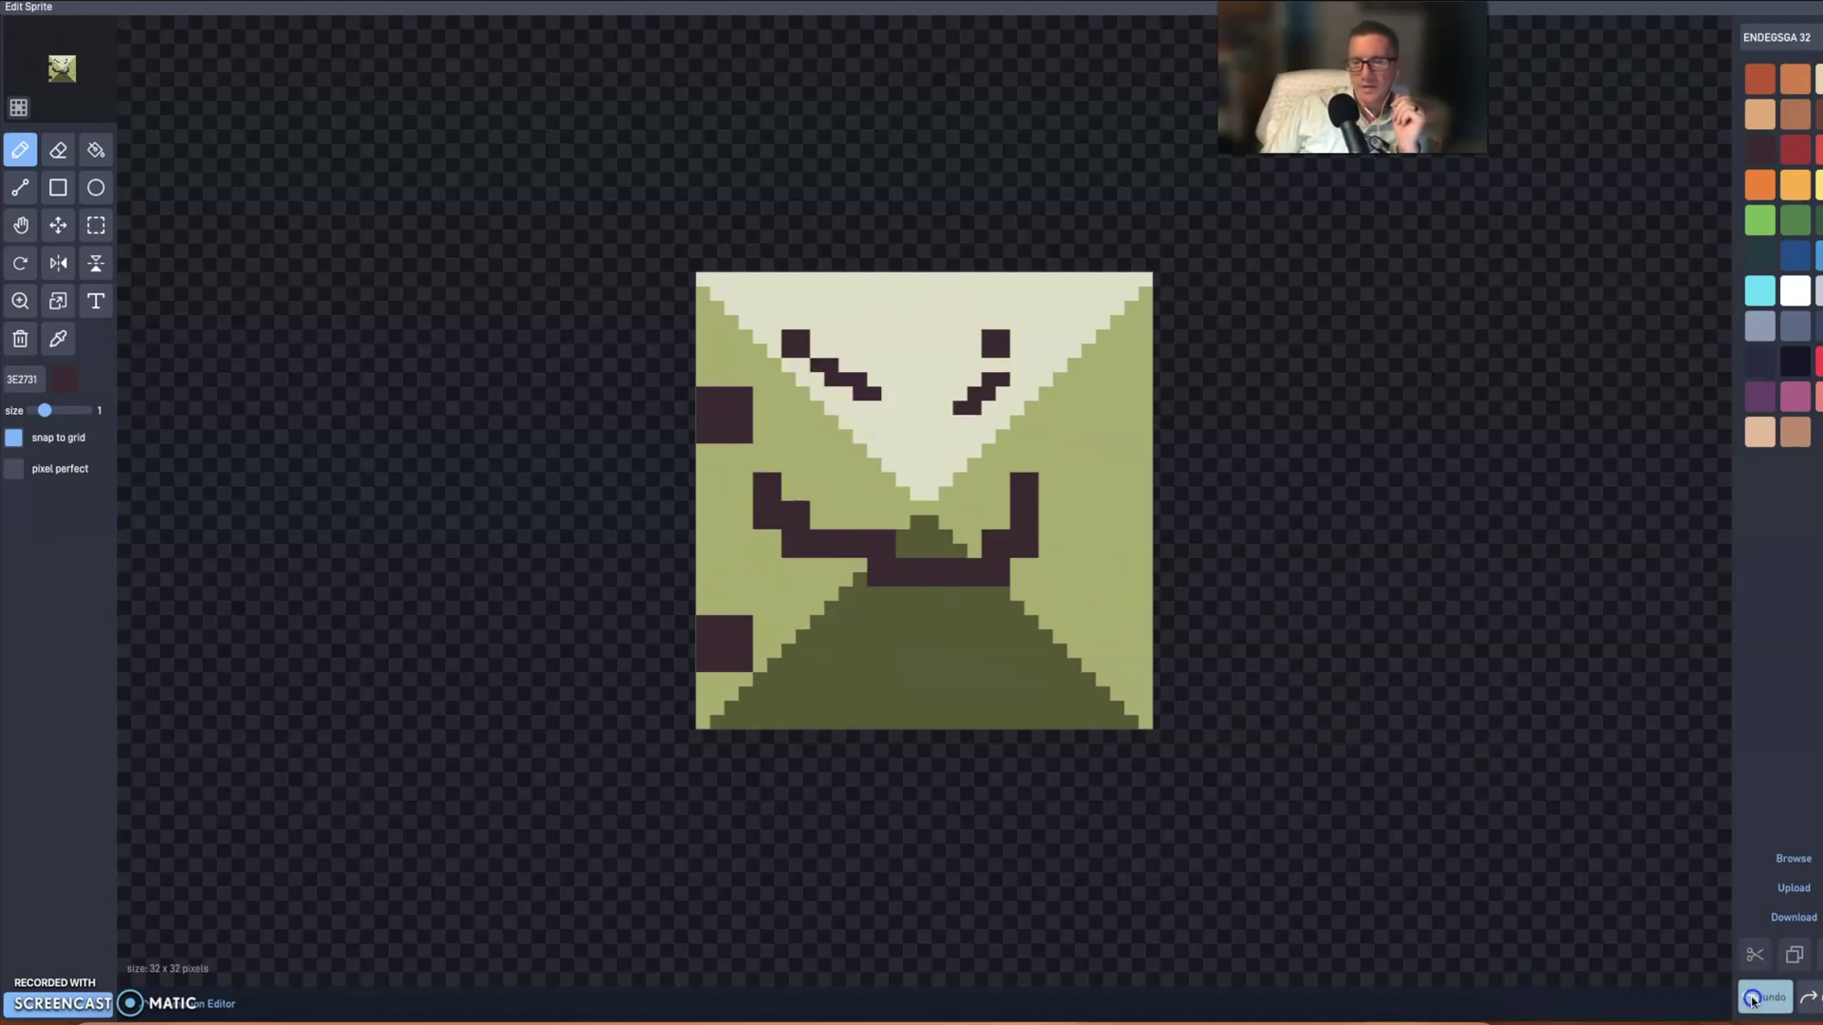
left_click(1755, 997)
left_click(1754, 997)
left_click(1754, 997)
left_click(1755, 997)
left_click(1753, 997)
left_click(1747, 999)
left_click(1747, 999)
- Redraw two level single-pixel eyes and a curved smile, undoing stray pixels
left_click(788, 350)
left_click(1017, 367)
key("ctrl+z")
left_click(1031, 351)
mouse_move(759, 535)
left_mouse_down()
mouse_move(824, 607)
mouse_move(1030, 560)
left_mouse_up()
key("ctrl+z")
left_click(1060, 575)
key("ctrl+z")
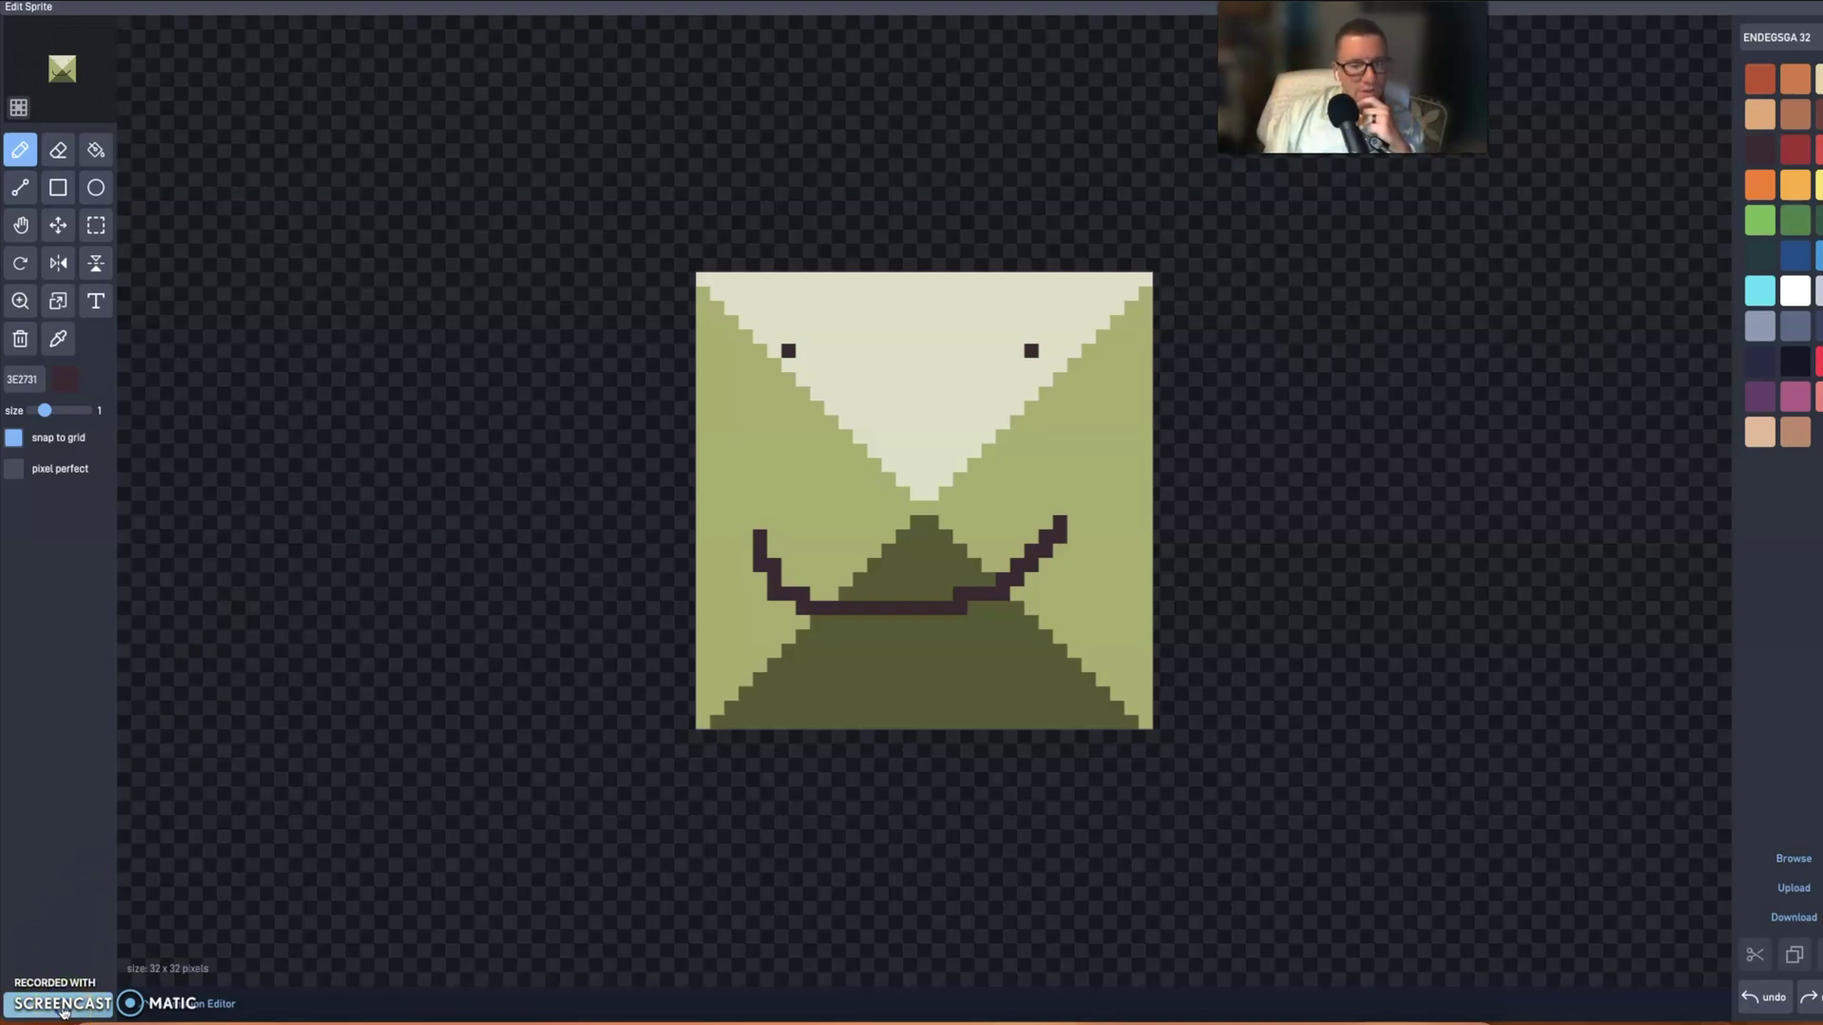
- Close the sprite editor, move the face sprite to the bottom-left corner, and play-test
left_click(162, 988)
left_click(648, 454)
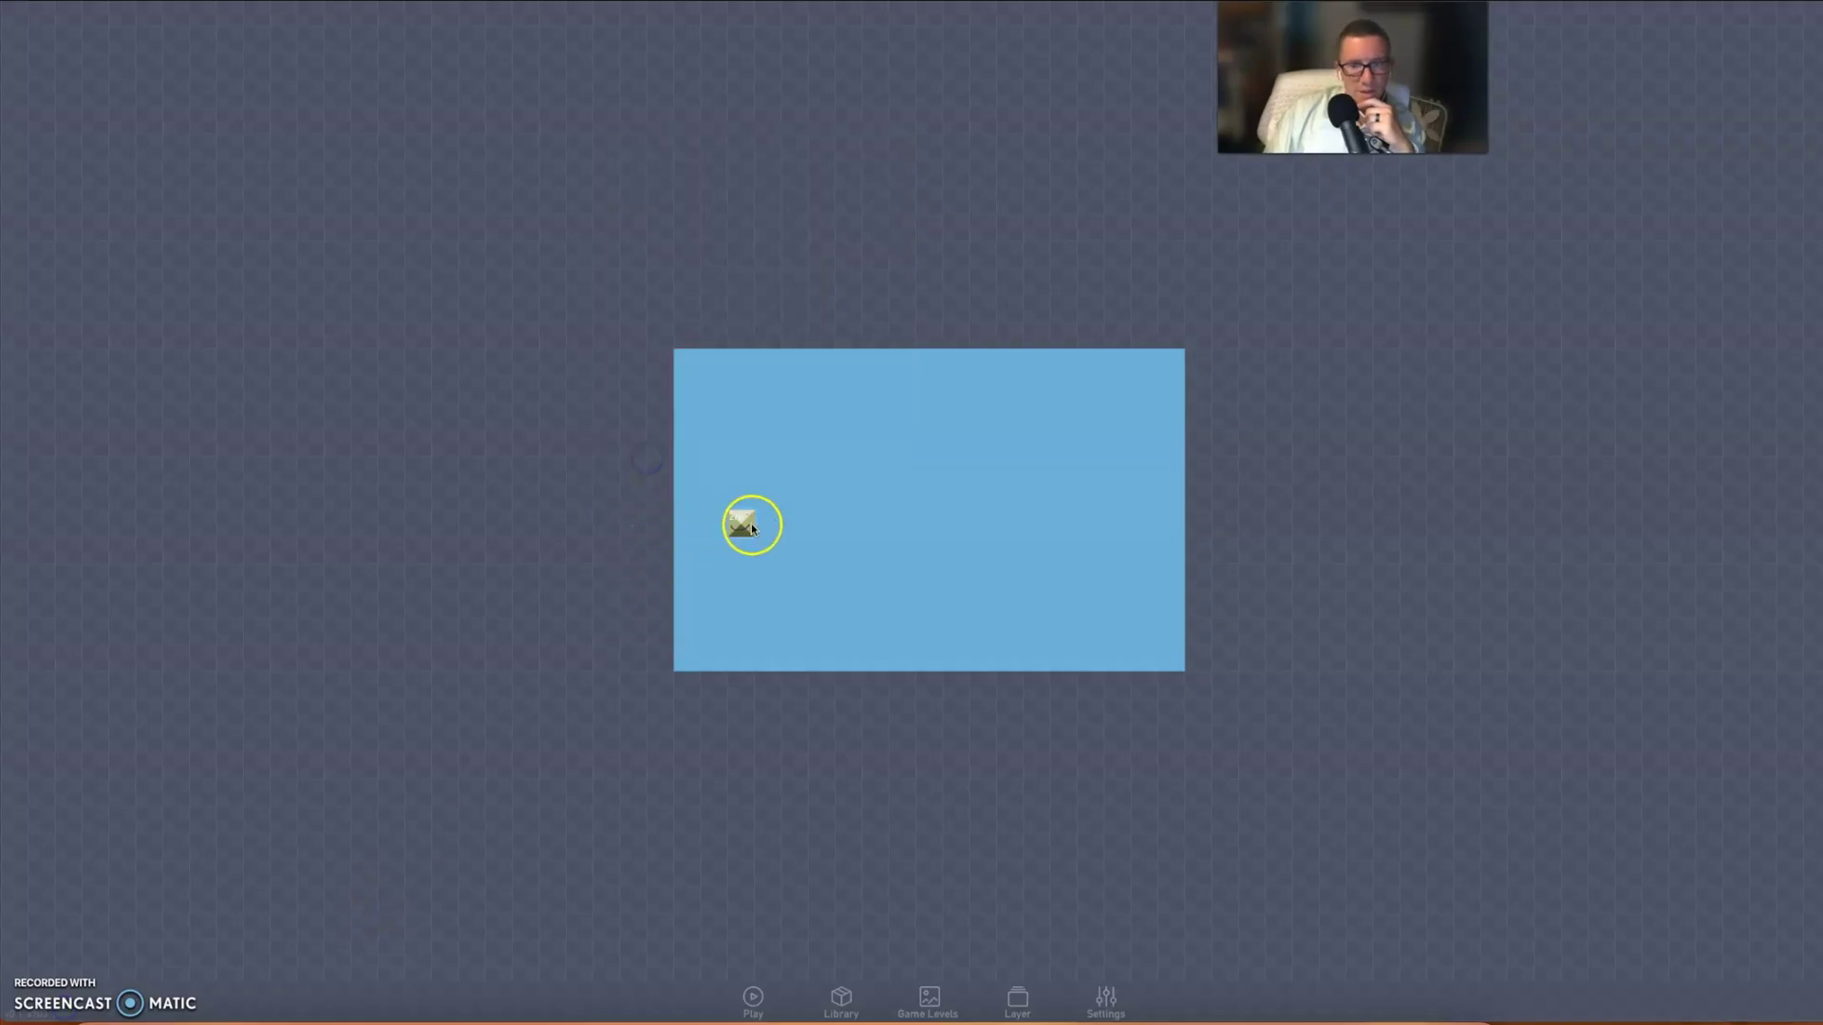
left_click_drag(708, 618, 686, 666)
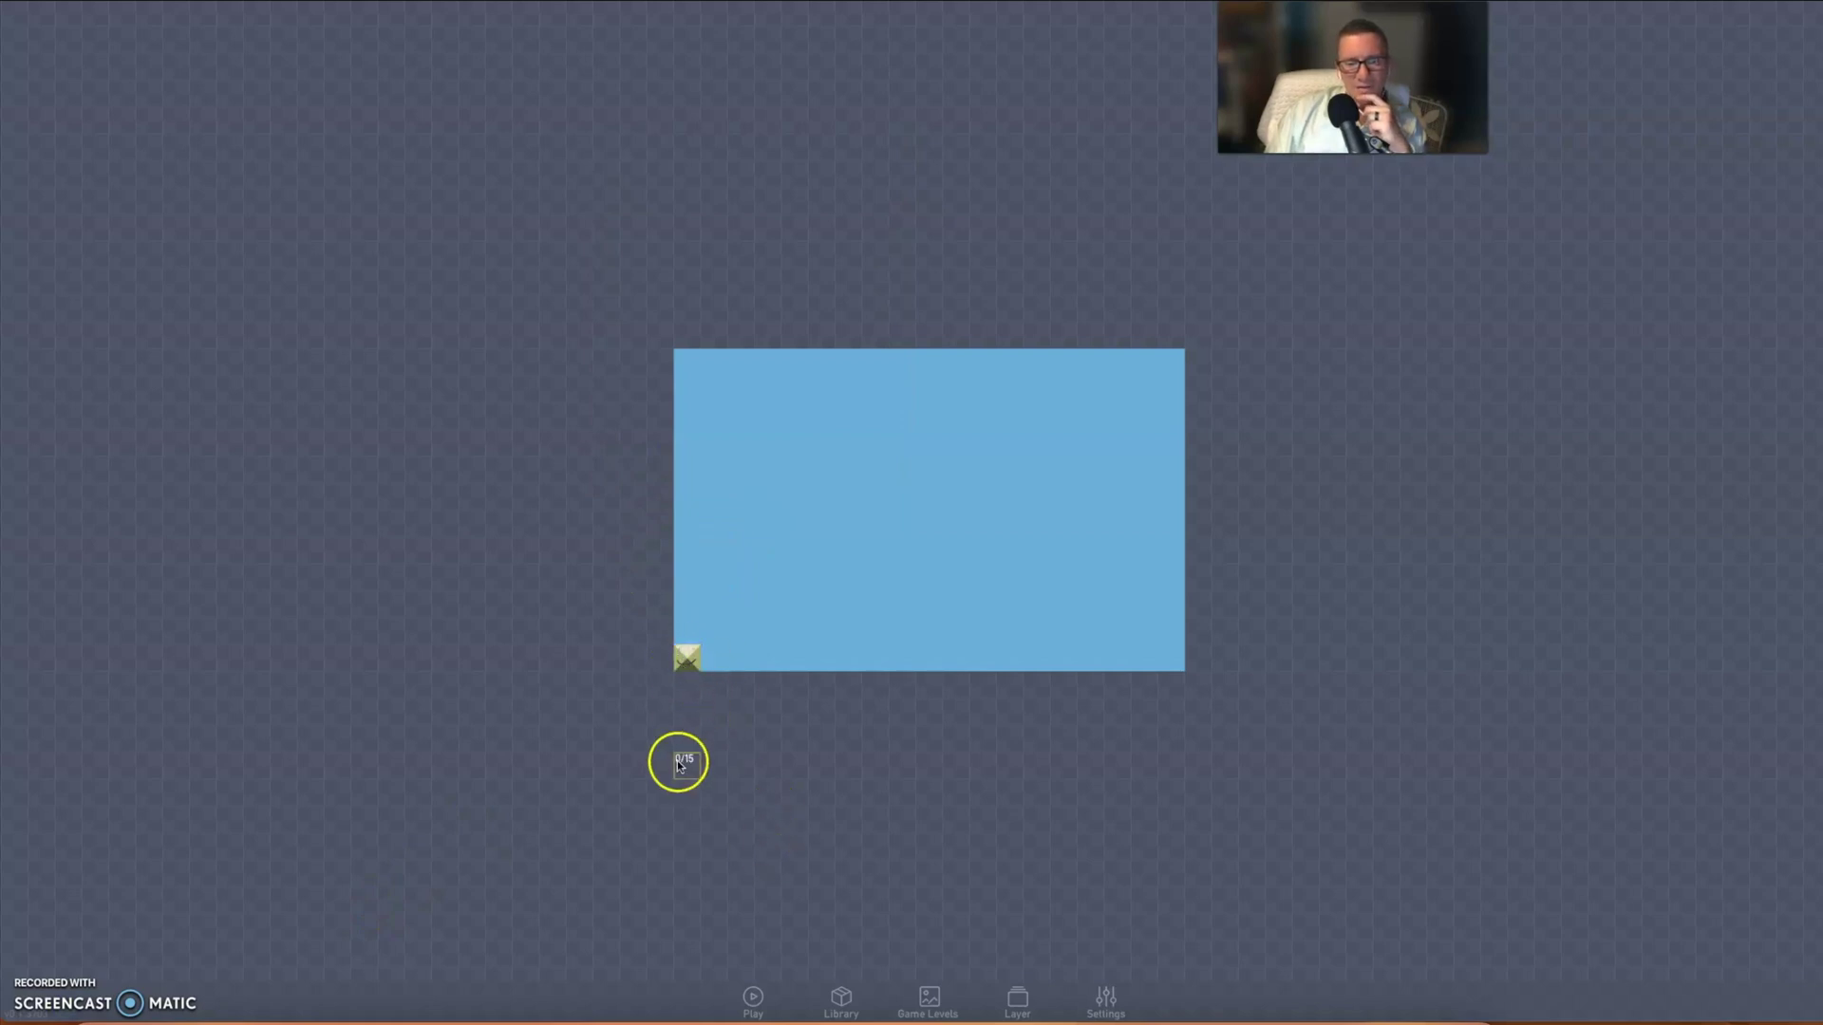
left_click(753, 997)
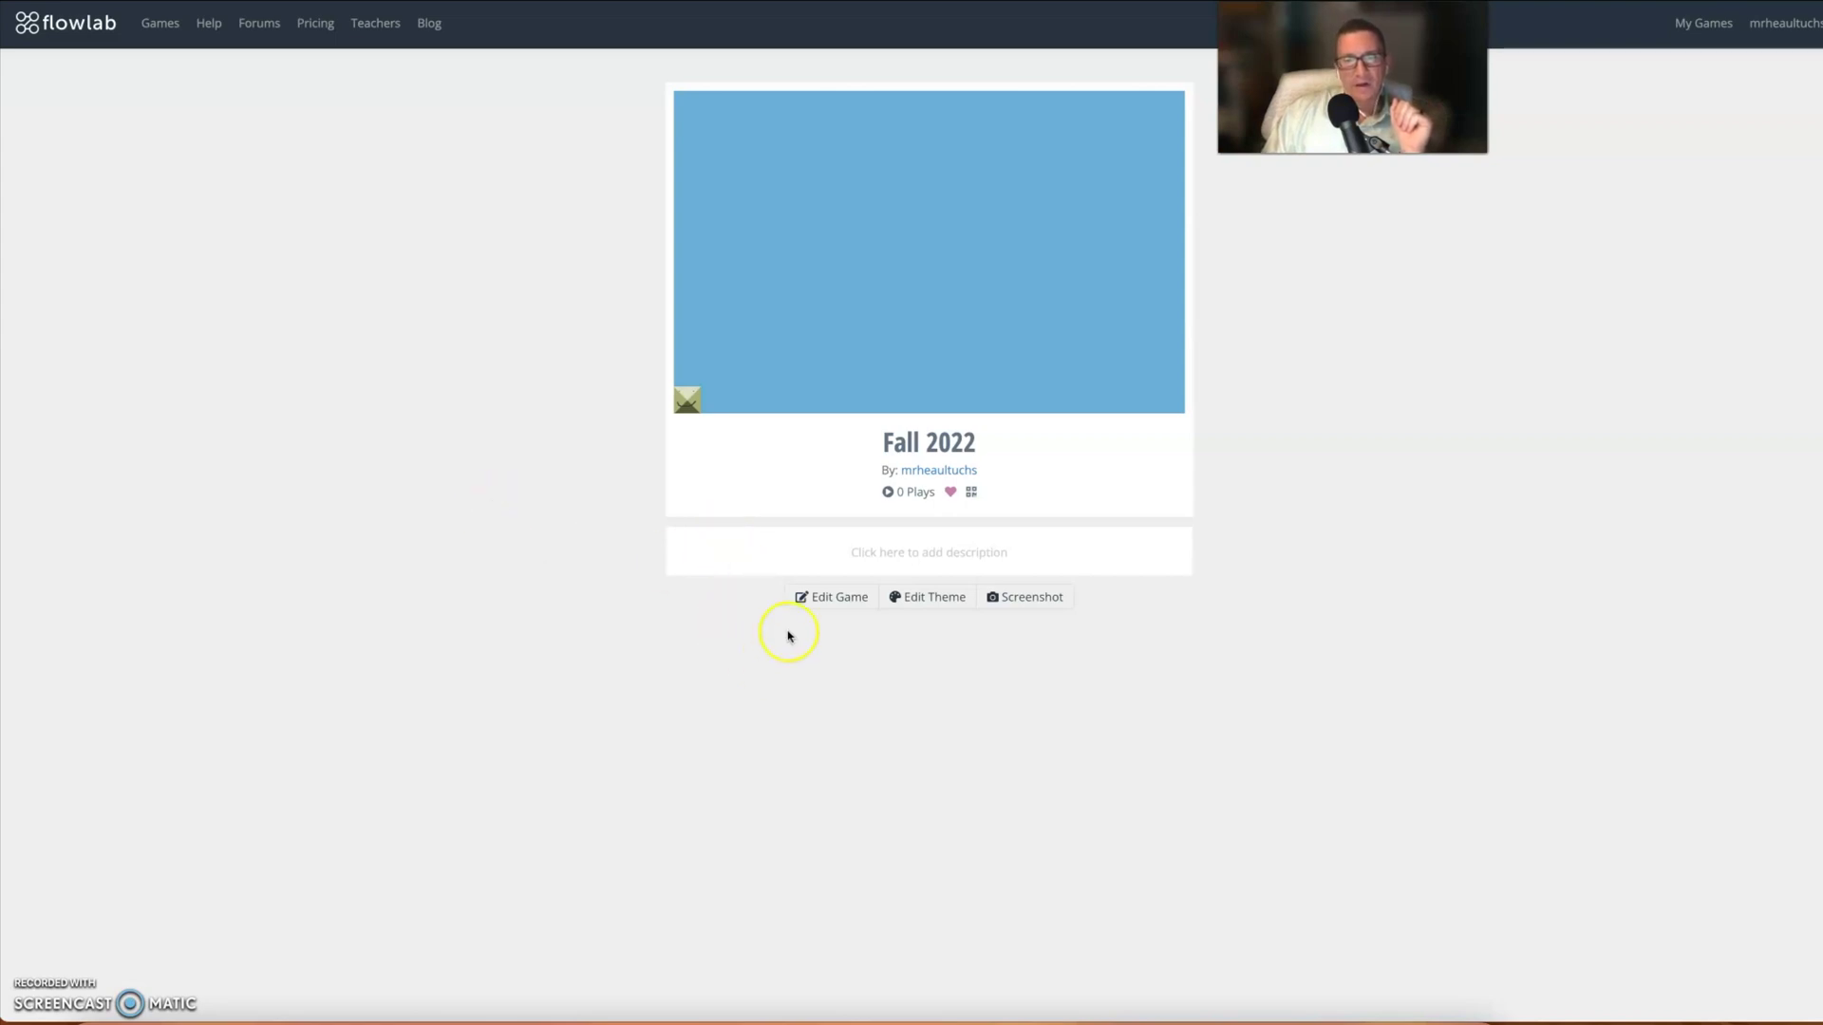
left_click(839, 598)
- Reopen the object's sprite and paint a wider dark right eye
left_click(687, 657)
left_click(722, 615)
left_click(592, 331)
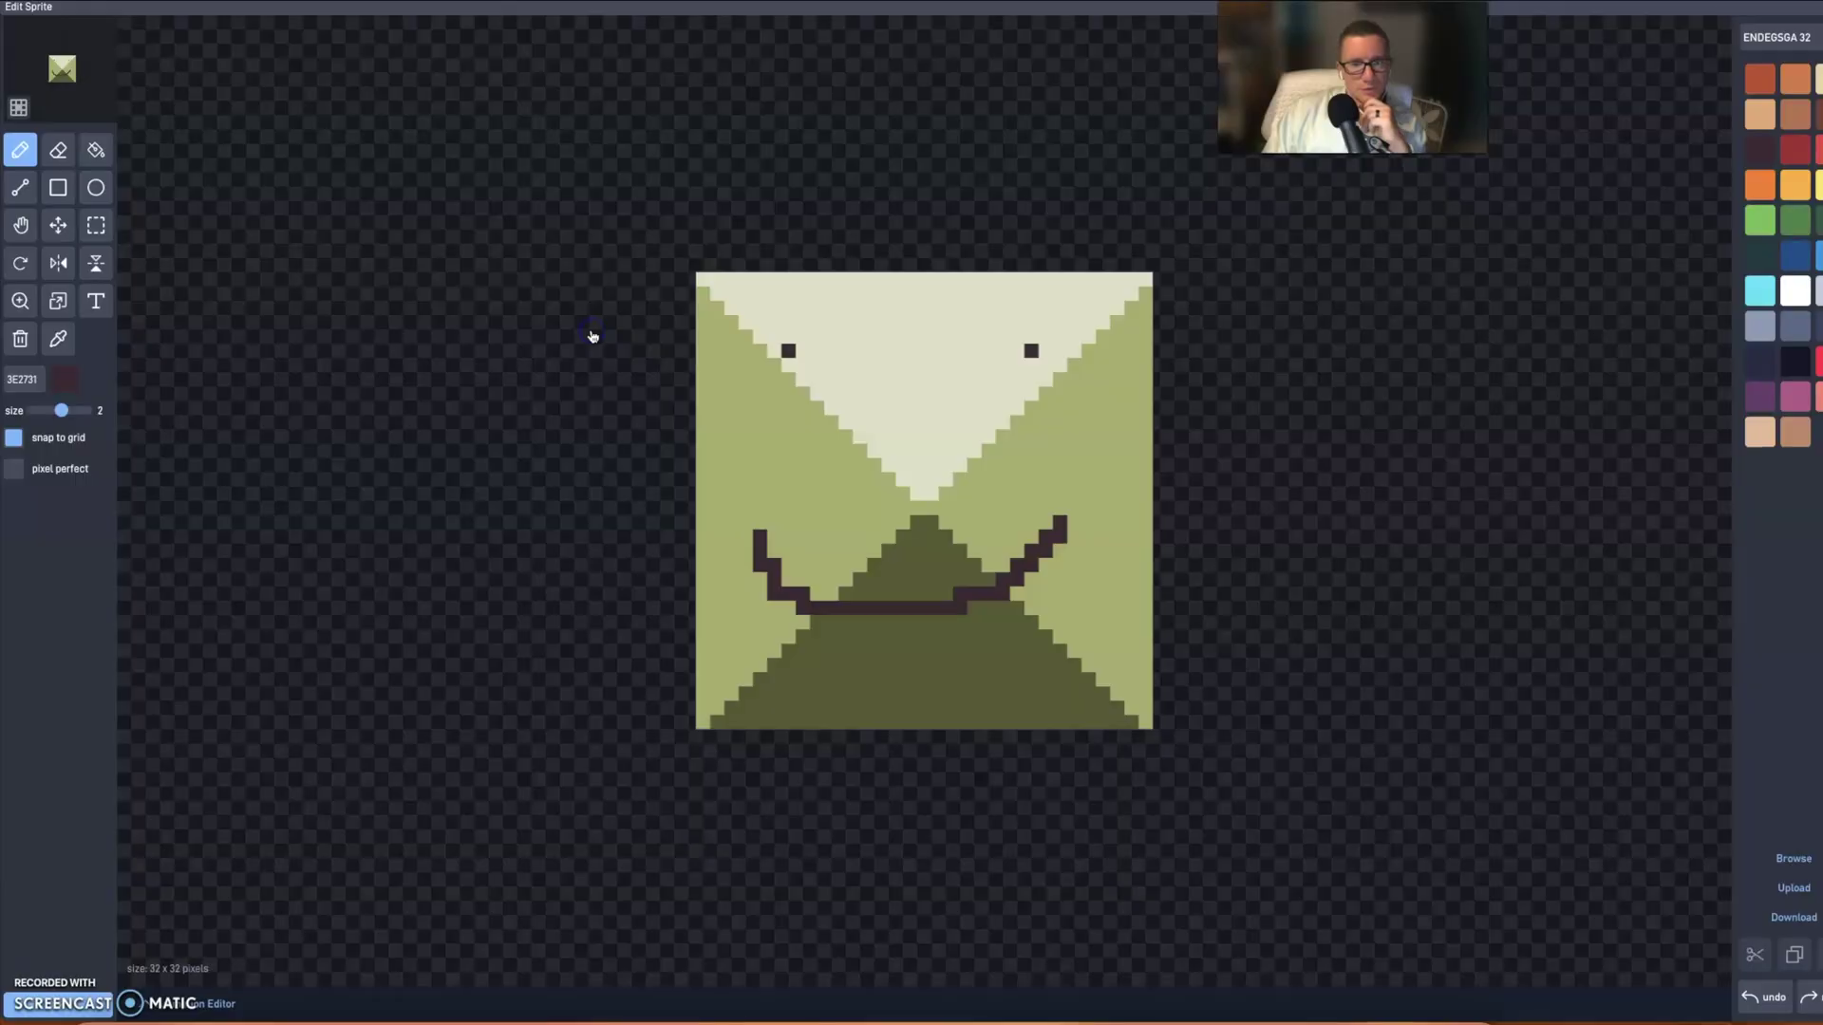
left_click(780, 349)
left_click_drag(1066, 367, 1038, 353)
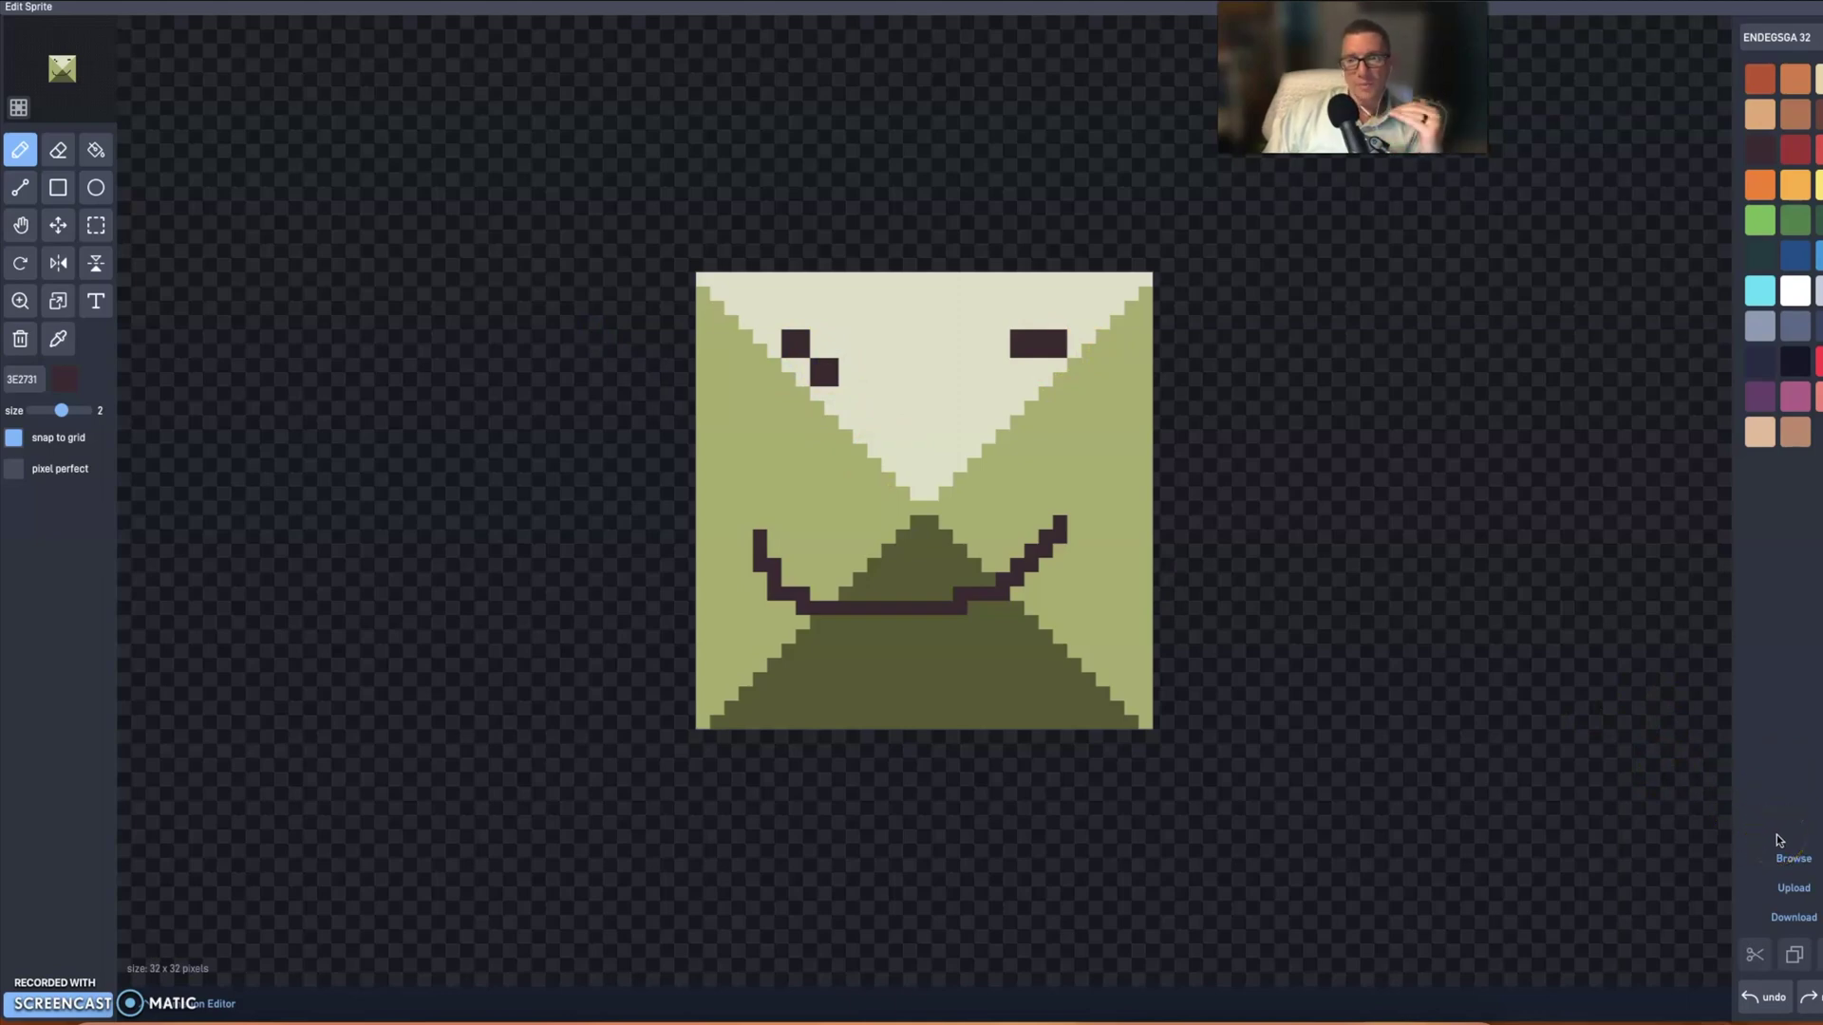
- Browse the sprite library's pixel-blocks category and scroll through its tiles
left_click(1795, 862)
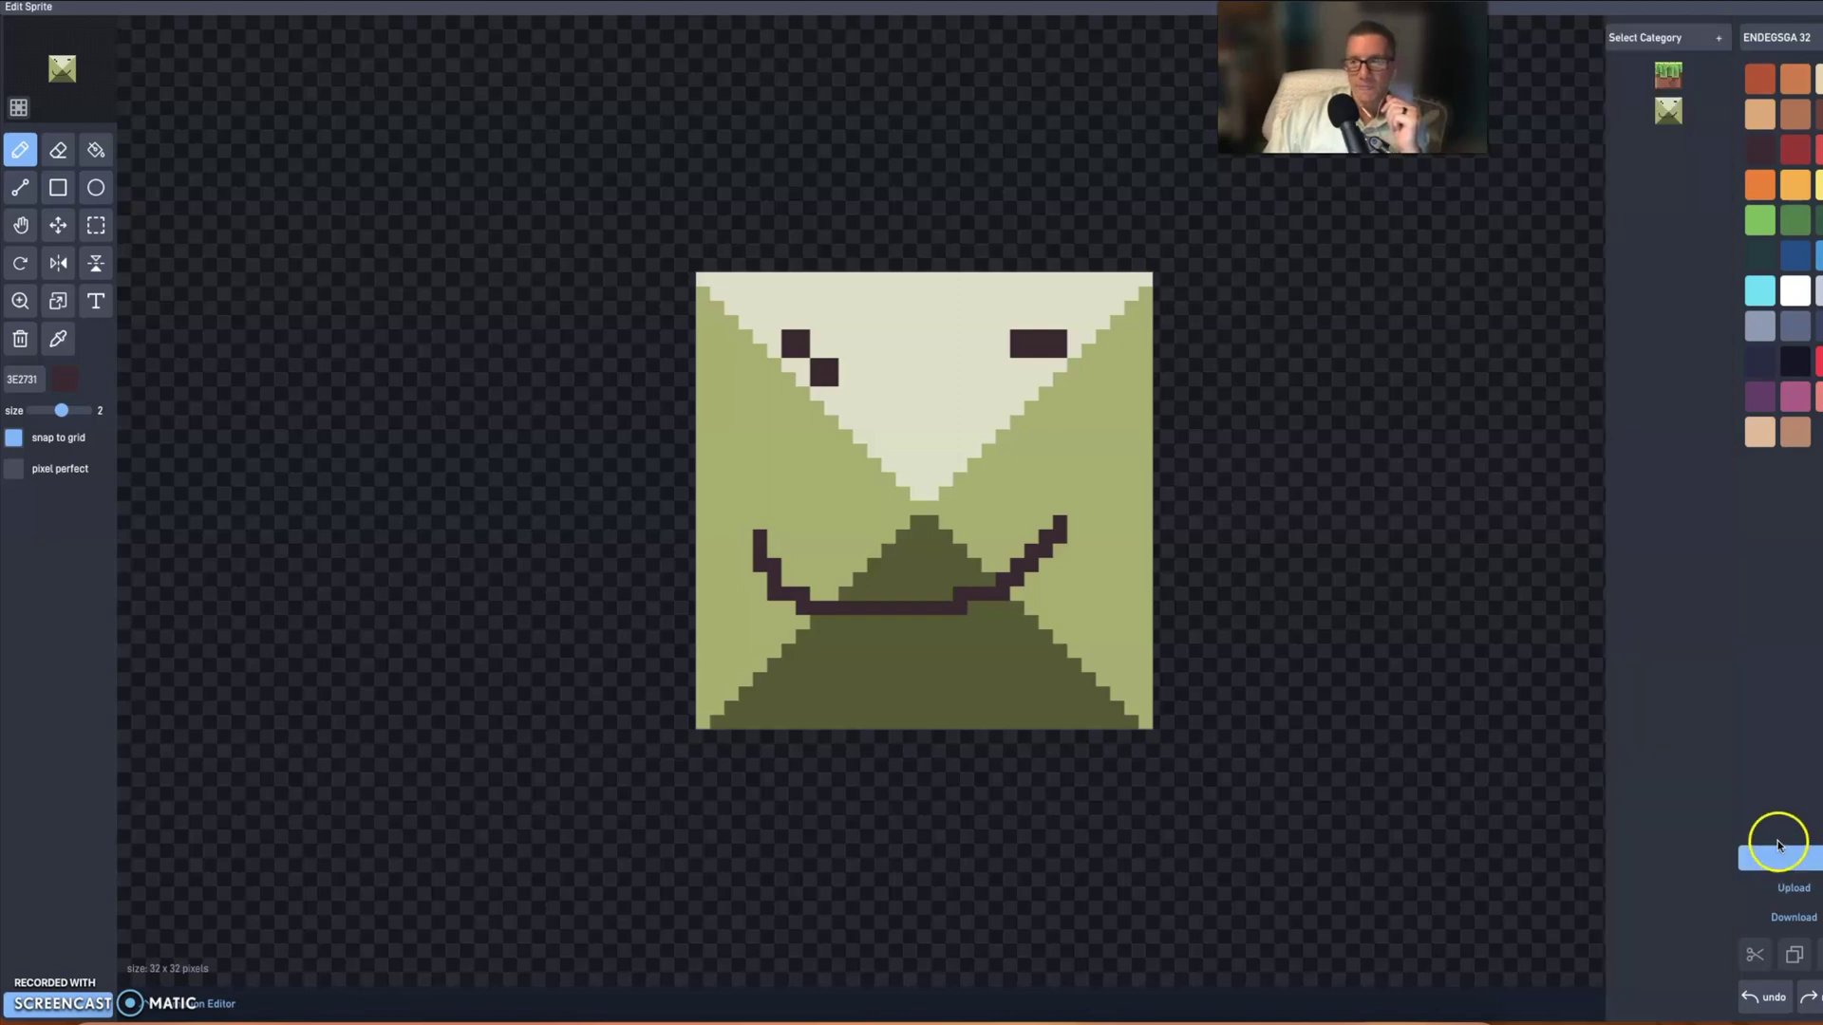
left_click(1648, 40)
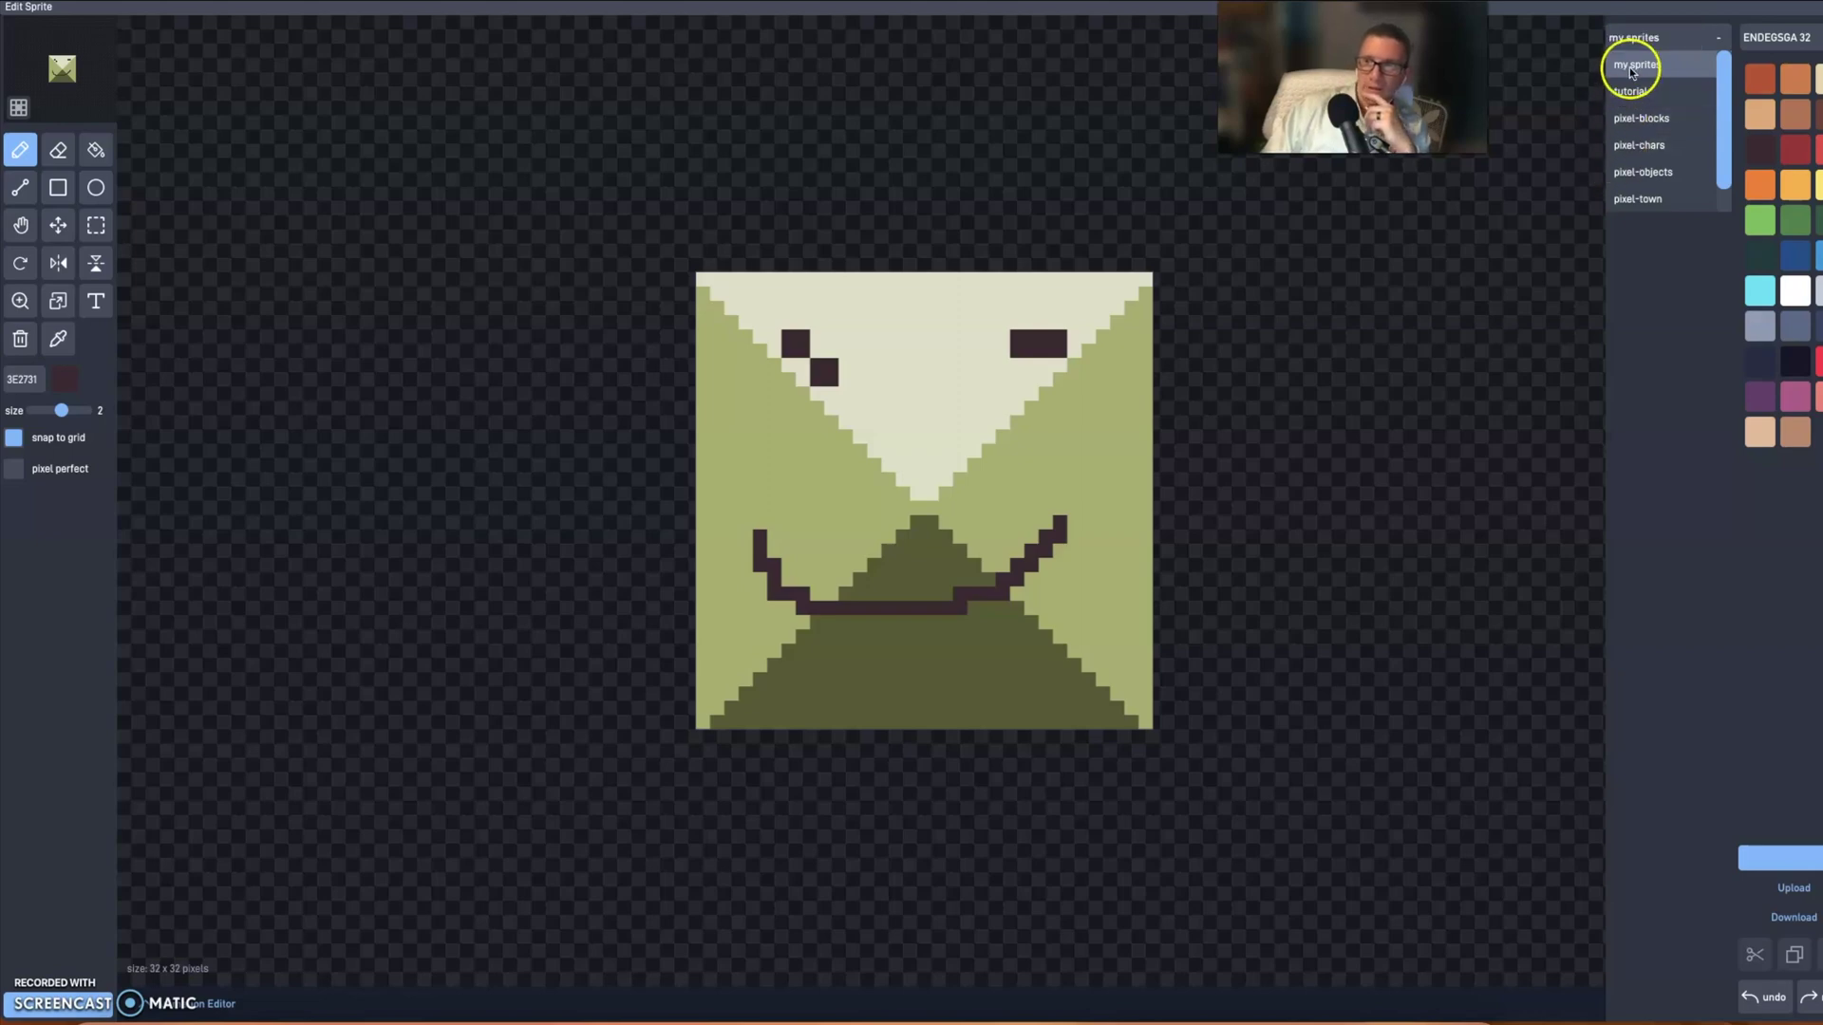
left_click(1648, 121)
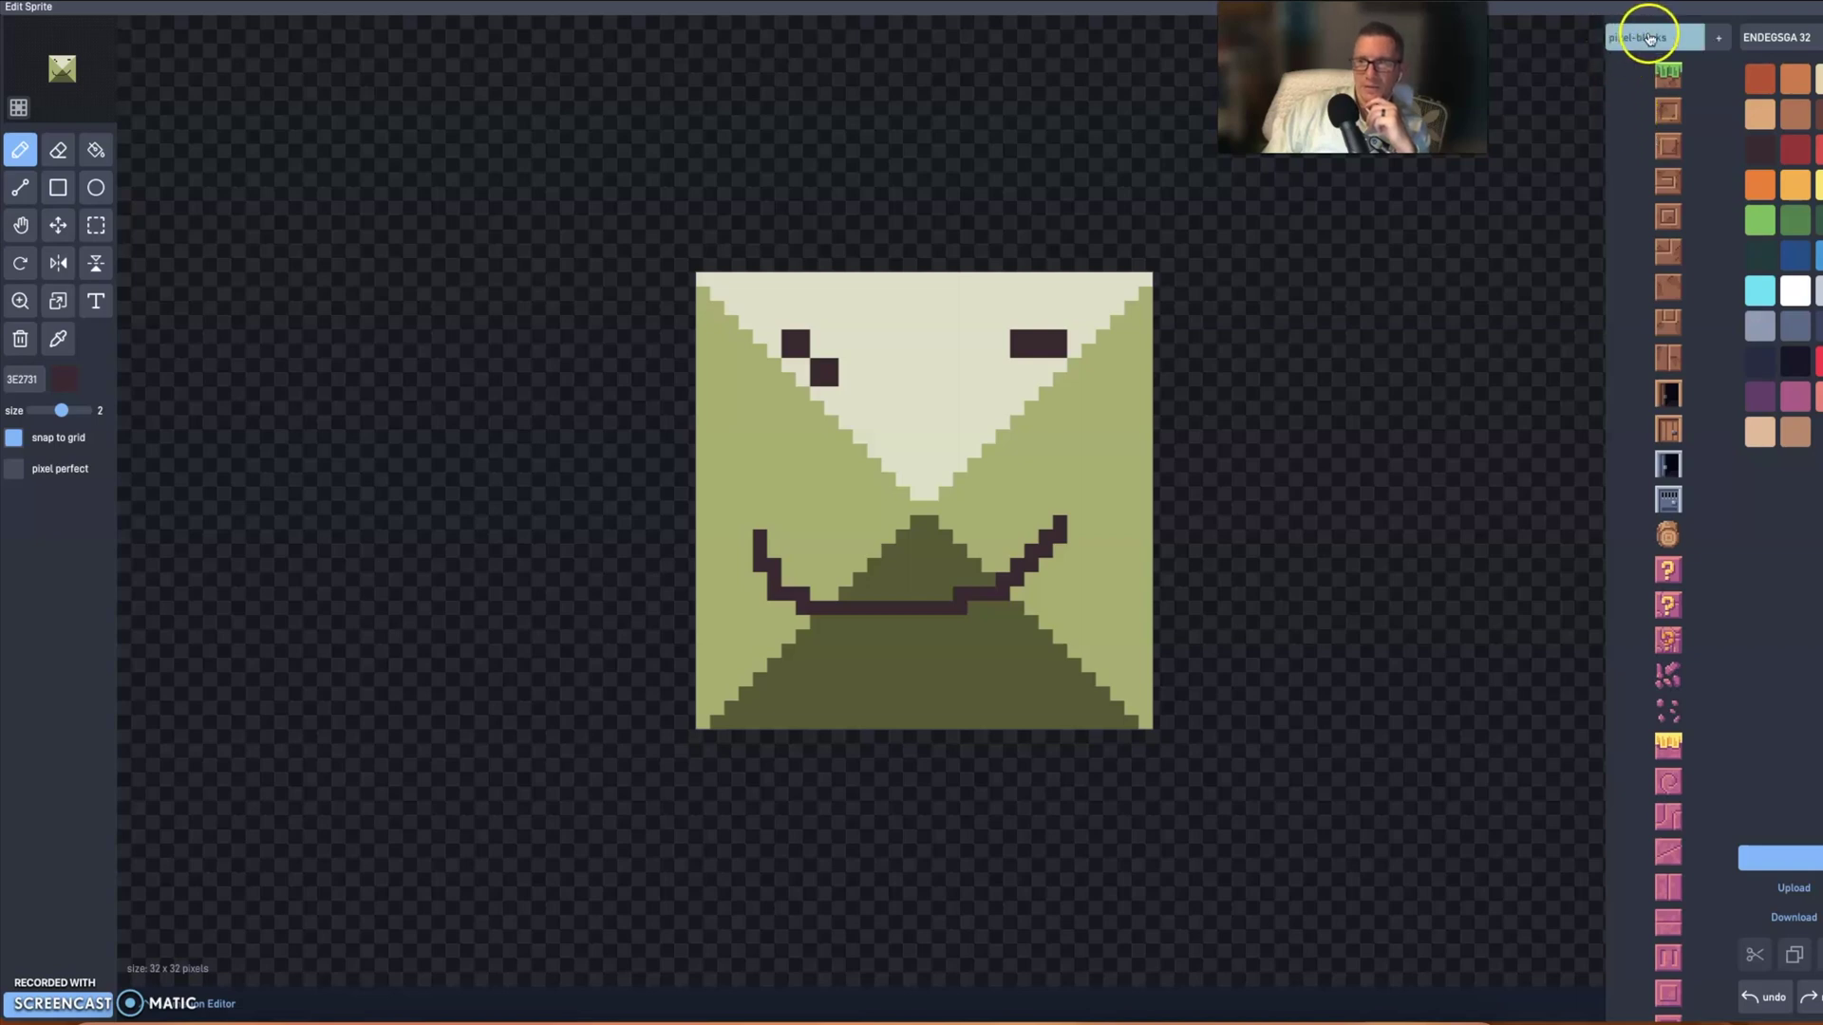
scroll(1707, 669, "down", 1)
scroll(1706, 668, "down", 10)
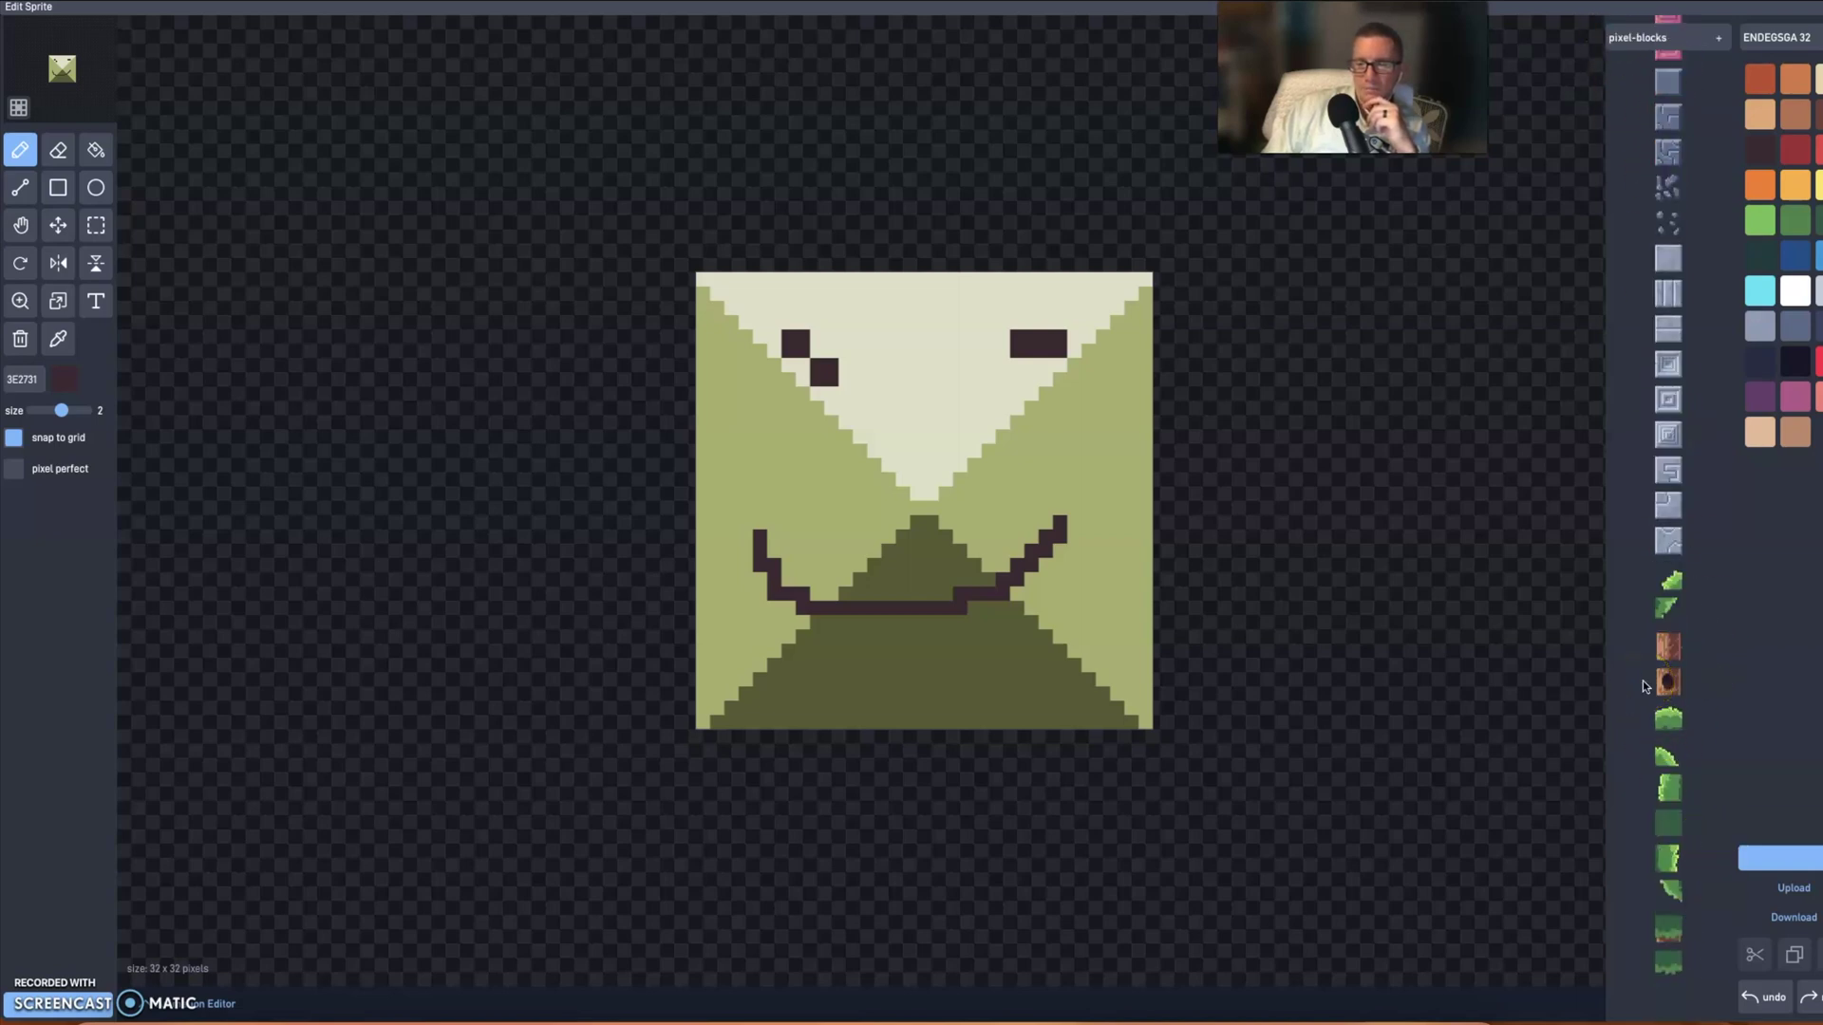
scroll(1618, 370, "up", 1)
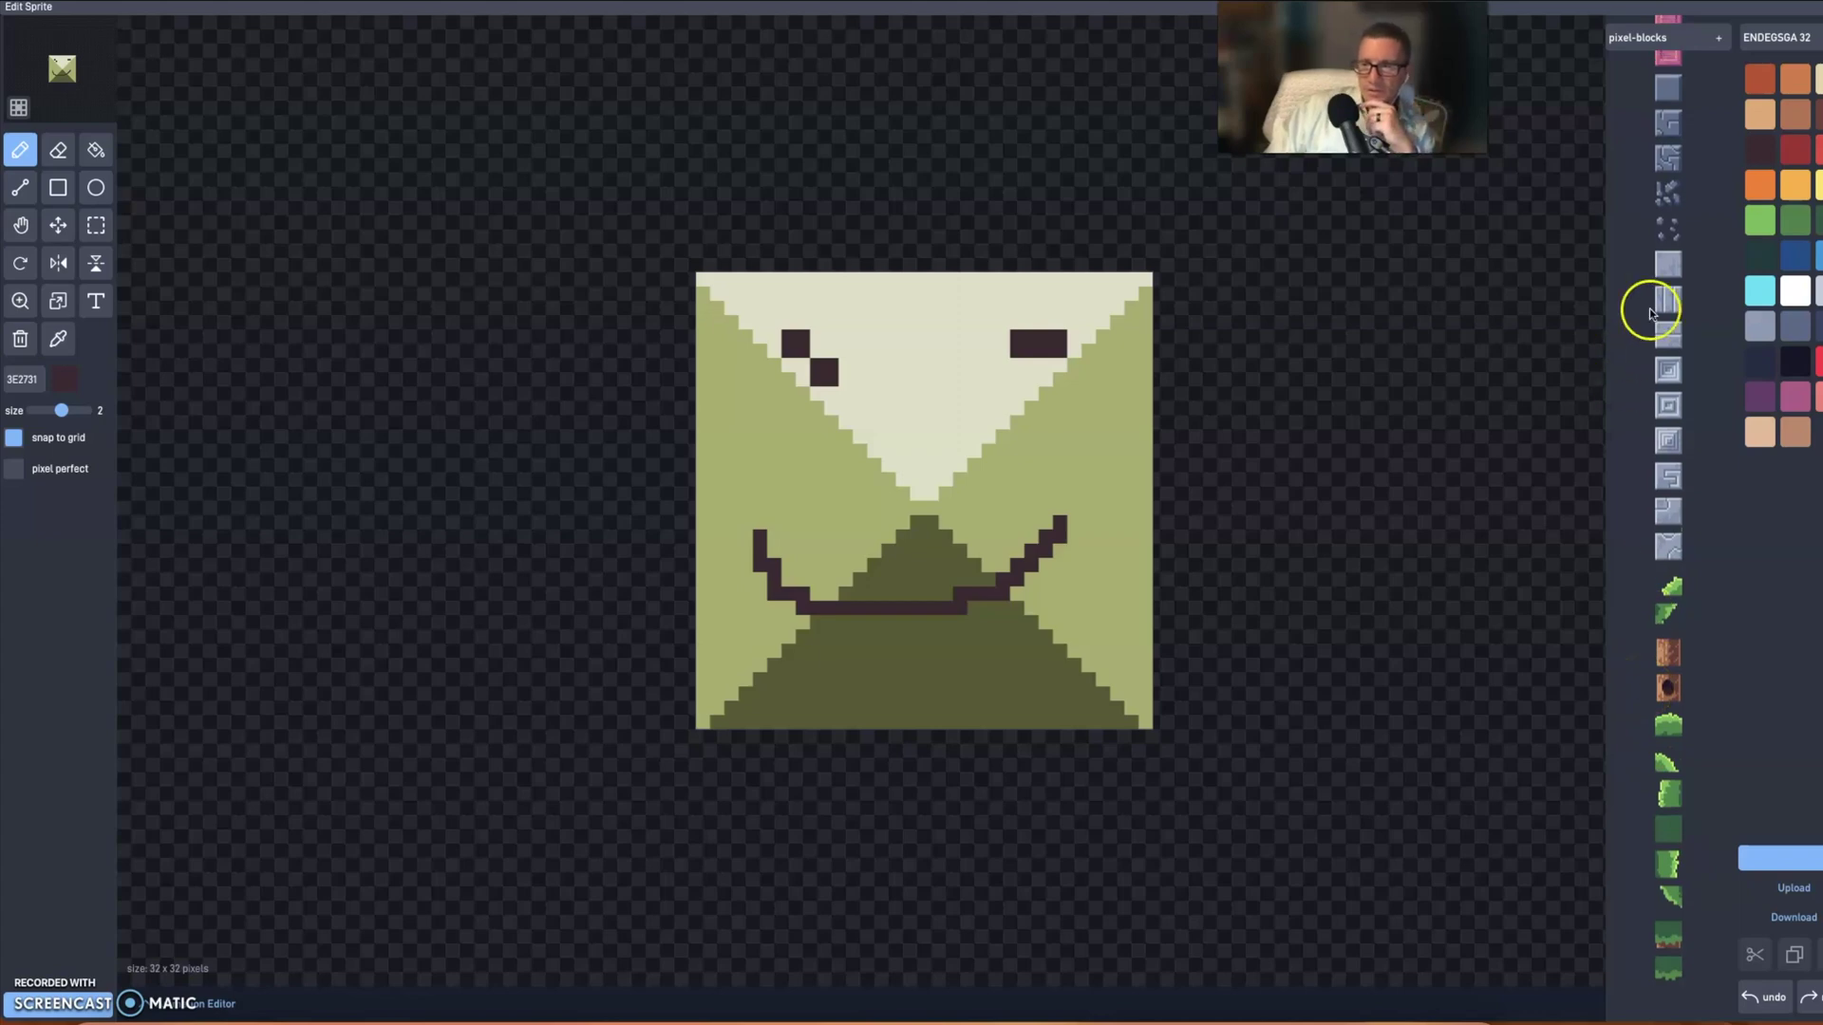
scroll(1694, 357, "up", 1)
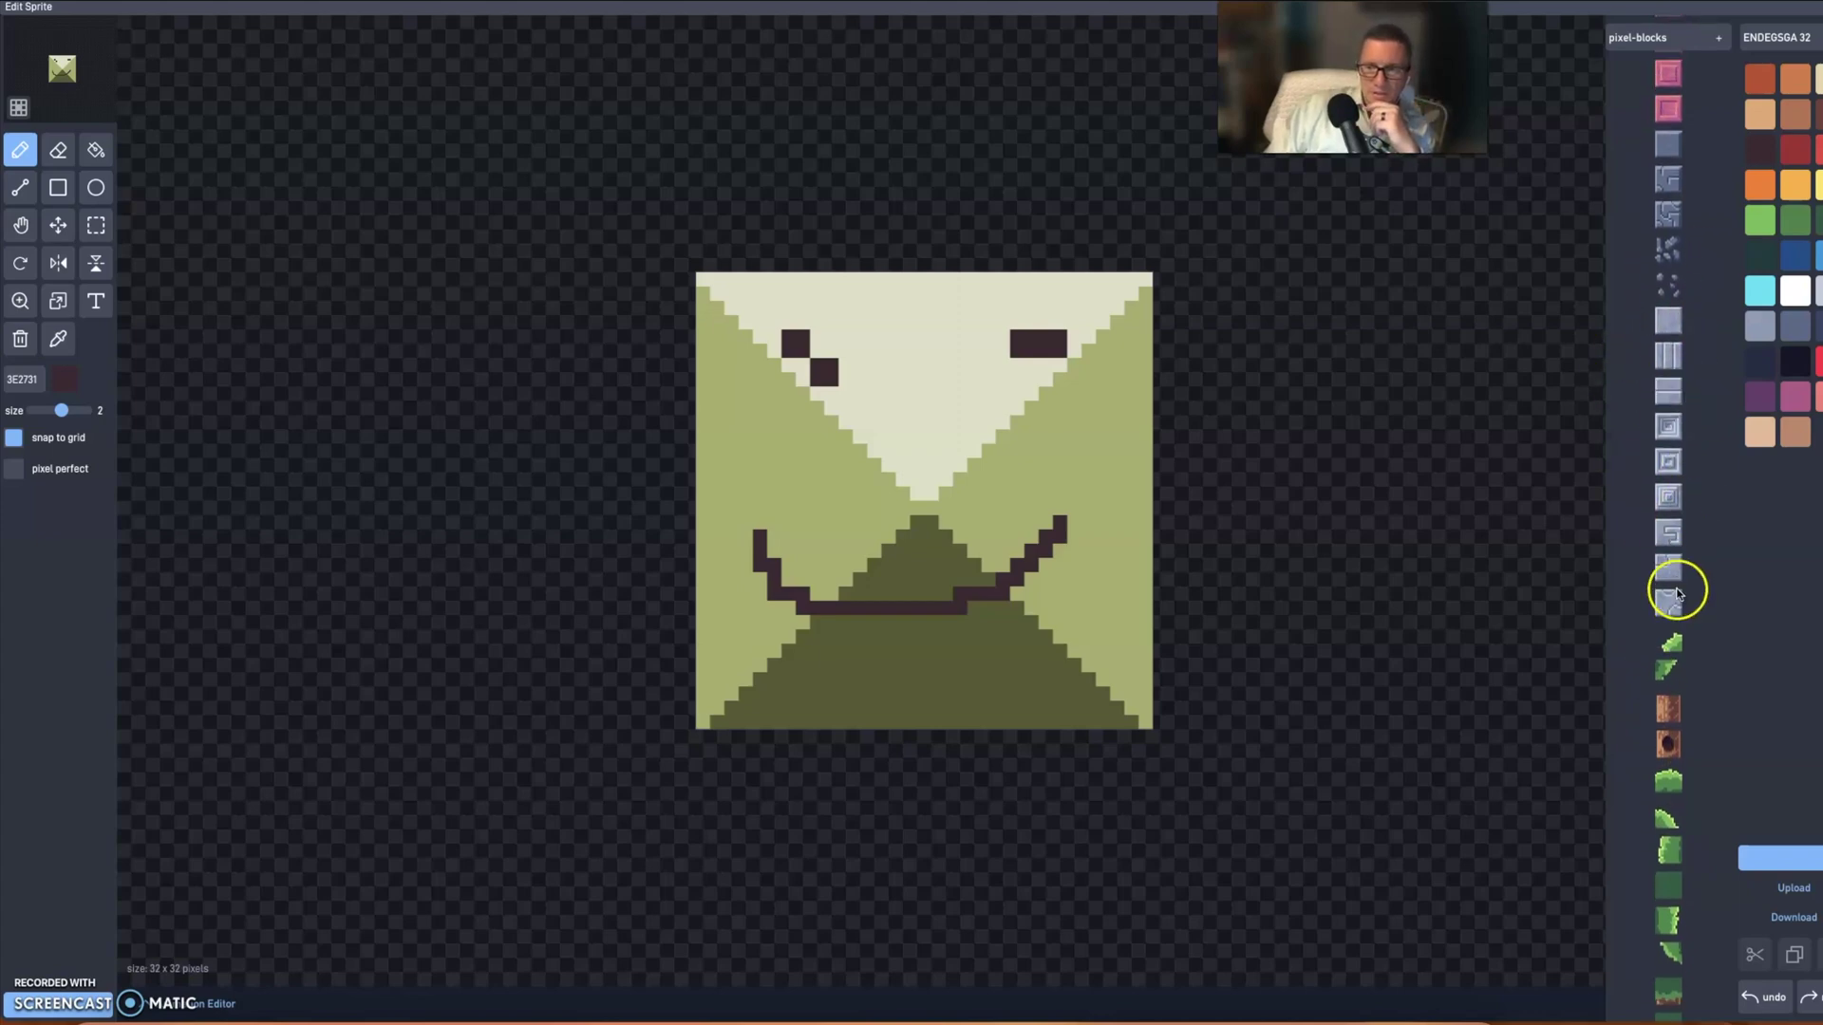
scroll(1633, 294, "up", 10)
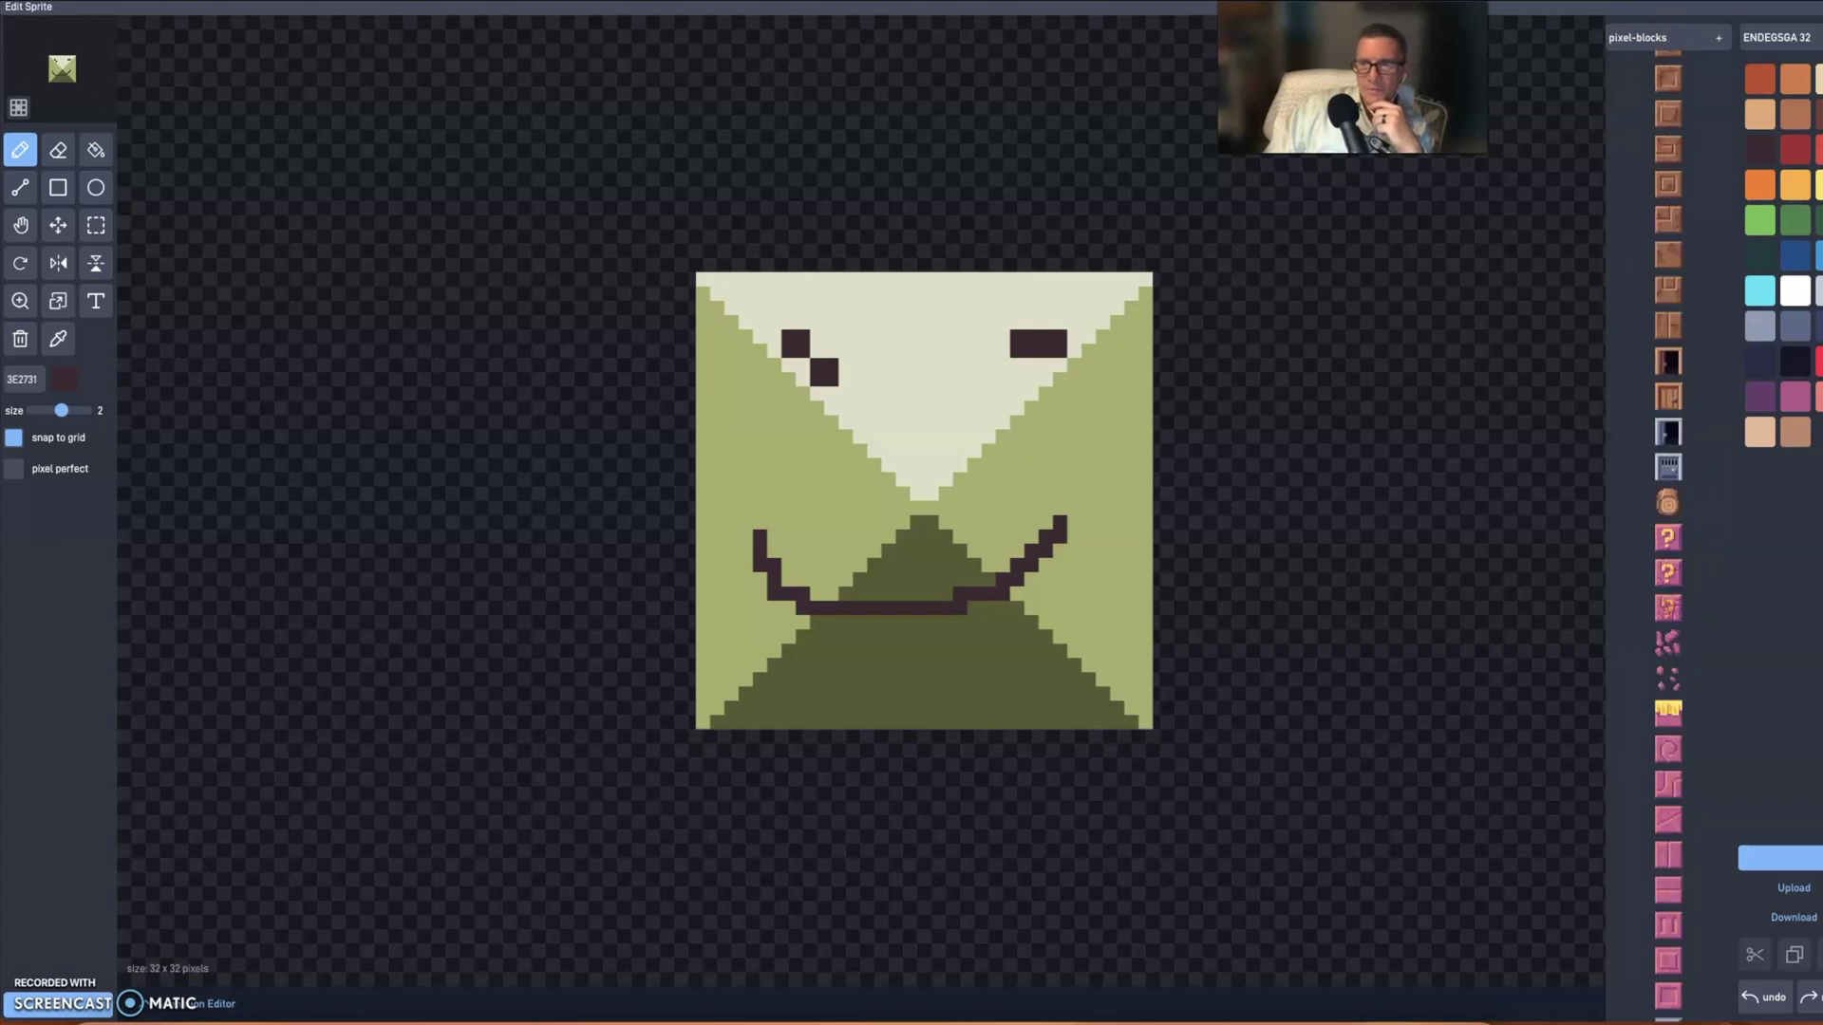
- Swap in the grass block tile, darken its dirt edges and spots in 3E2731, and close
left_click(1688, 73)
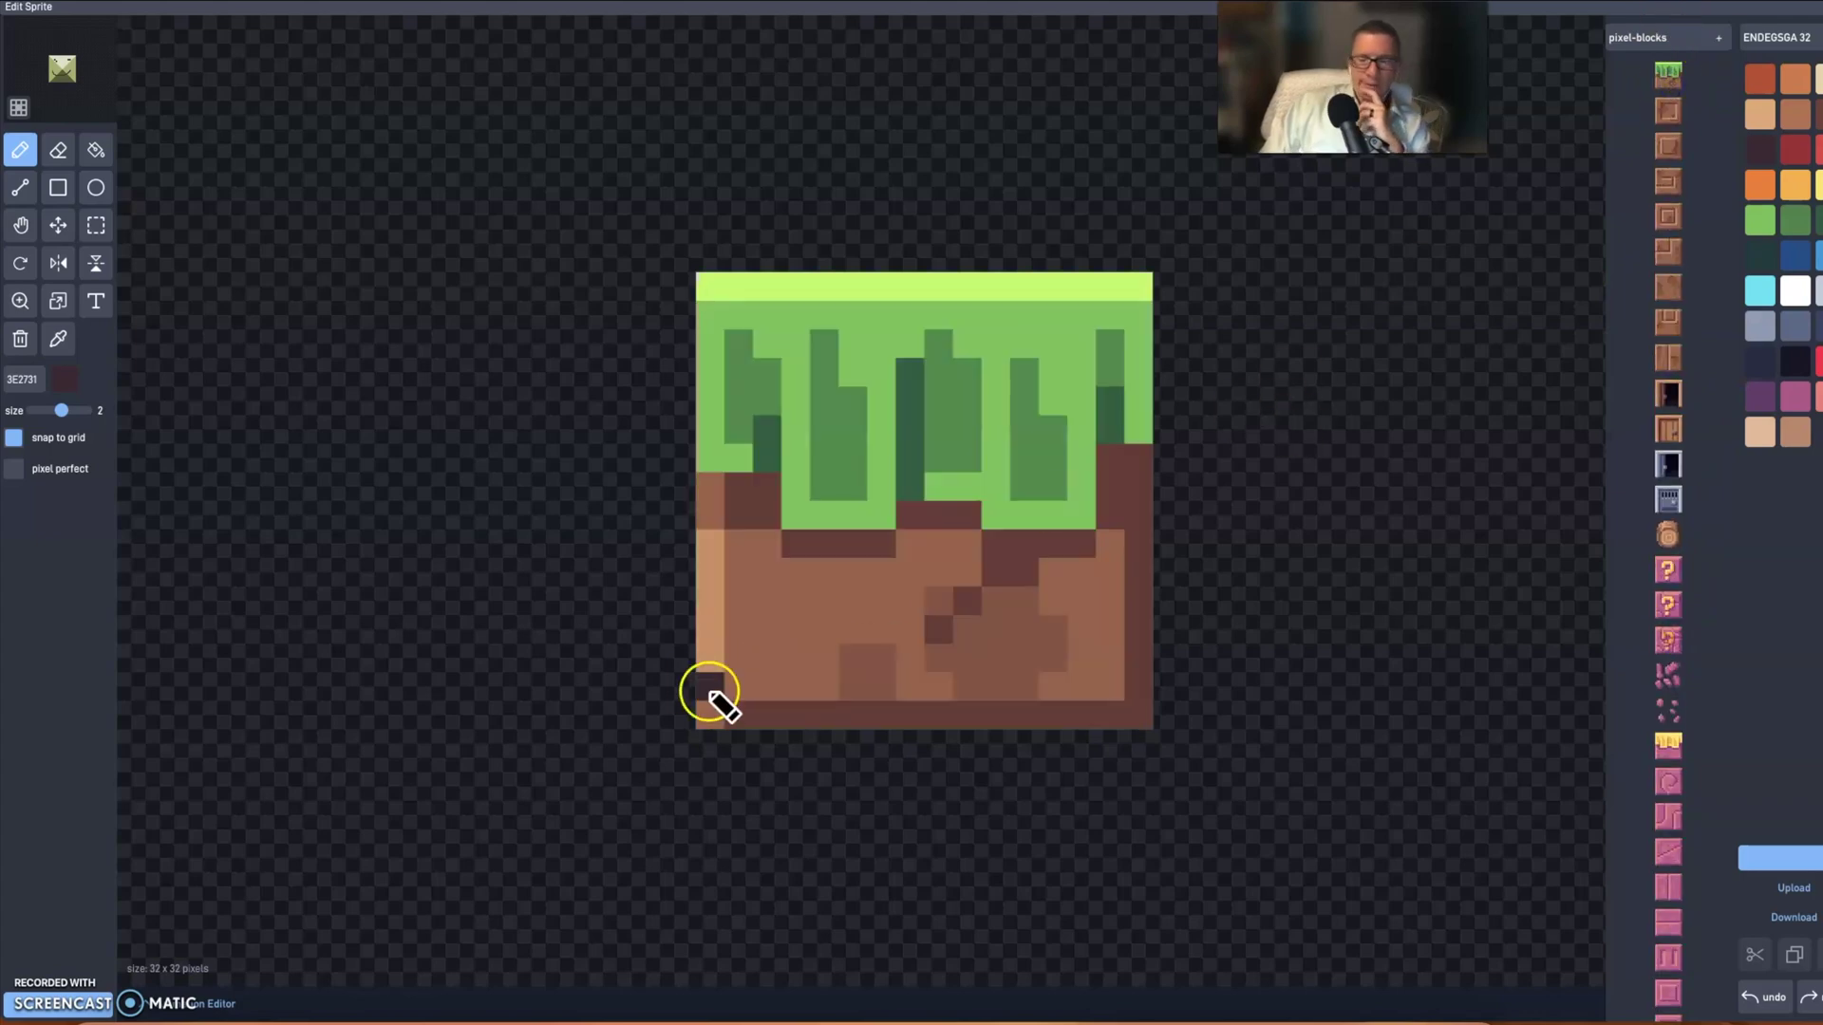
scroll(1729, 835, "down", 10)
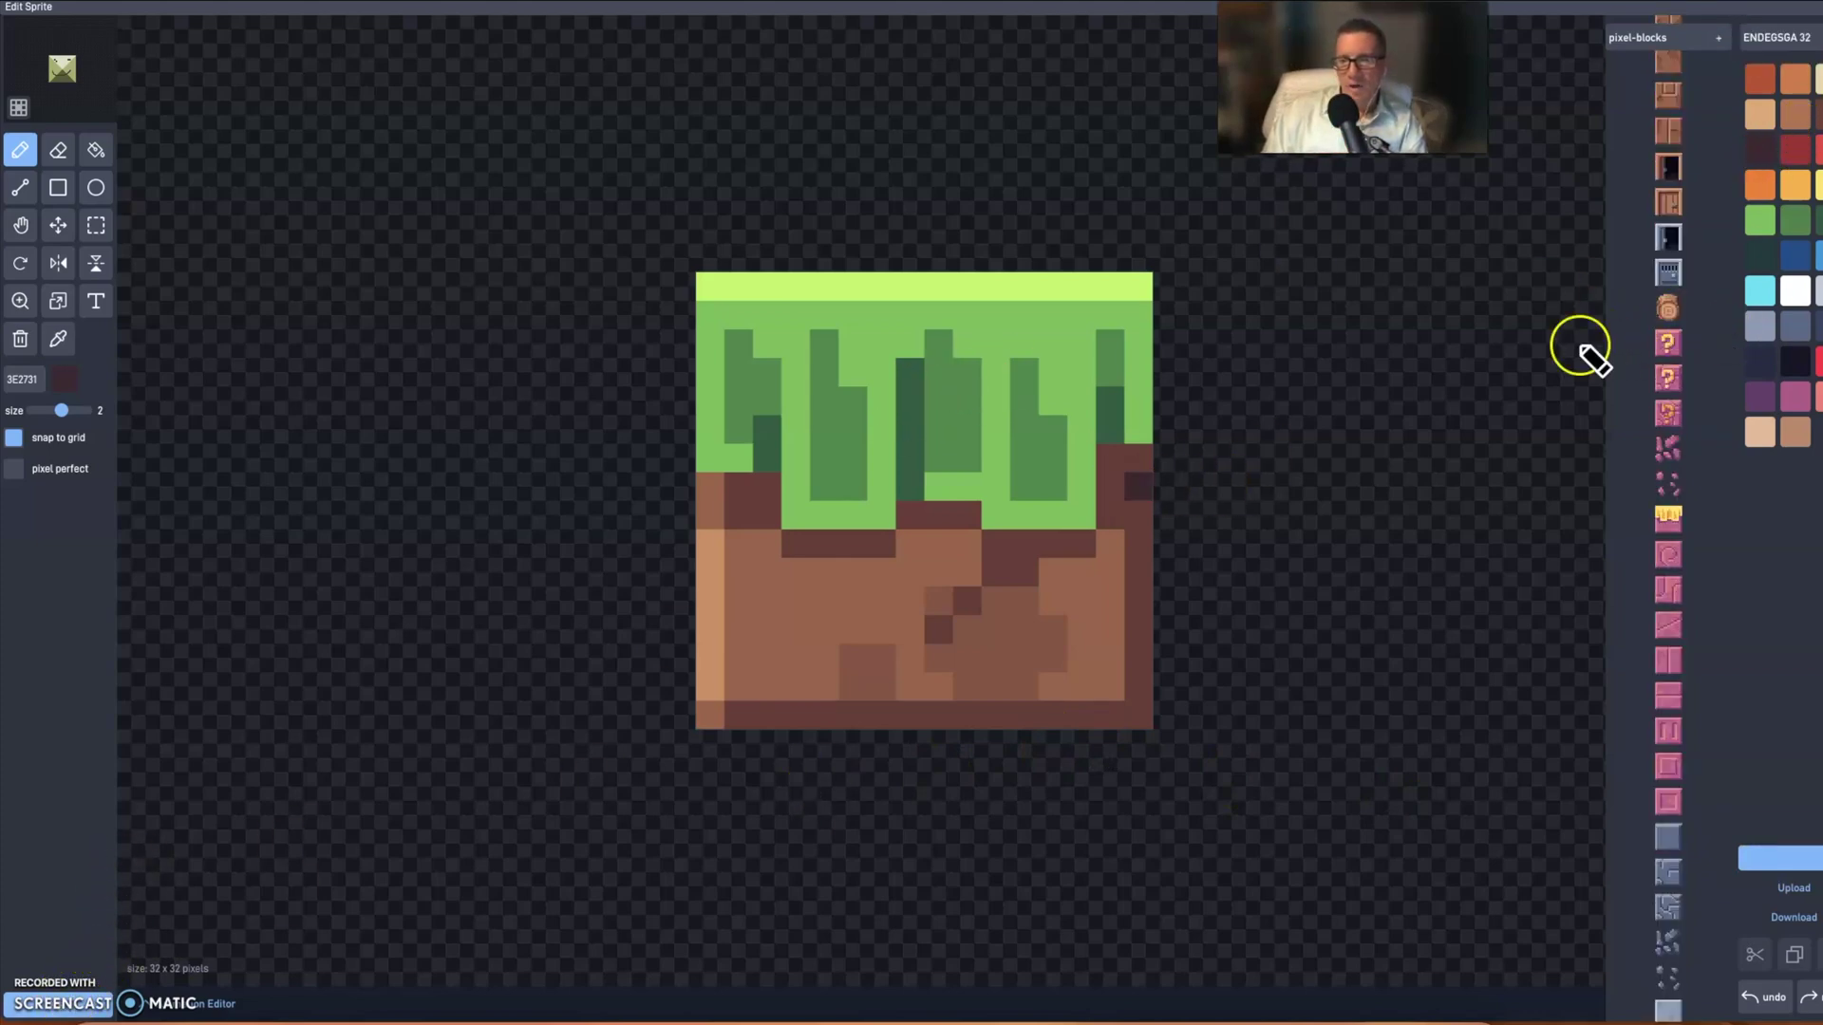
left_click(1092, 620)
mouse_move(1109, 452)
left_mouse_down()
mouse_move(1107, 509)
mouse_move(1118, 475)
left_mouse_up()
left_click_drag(1135, 575, 1128, 670)
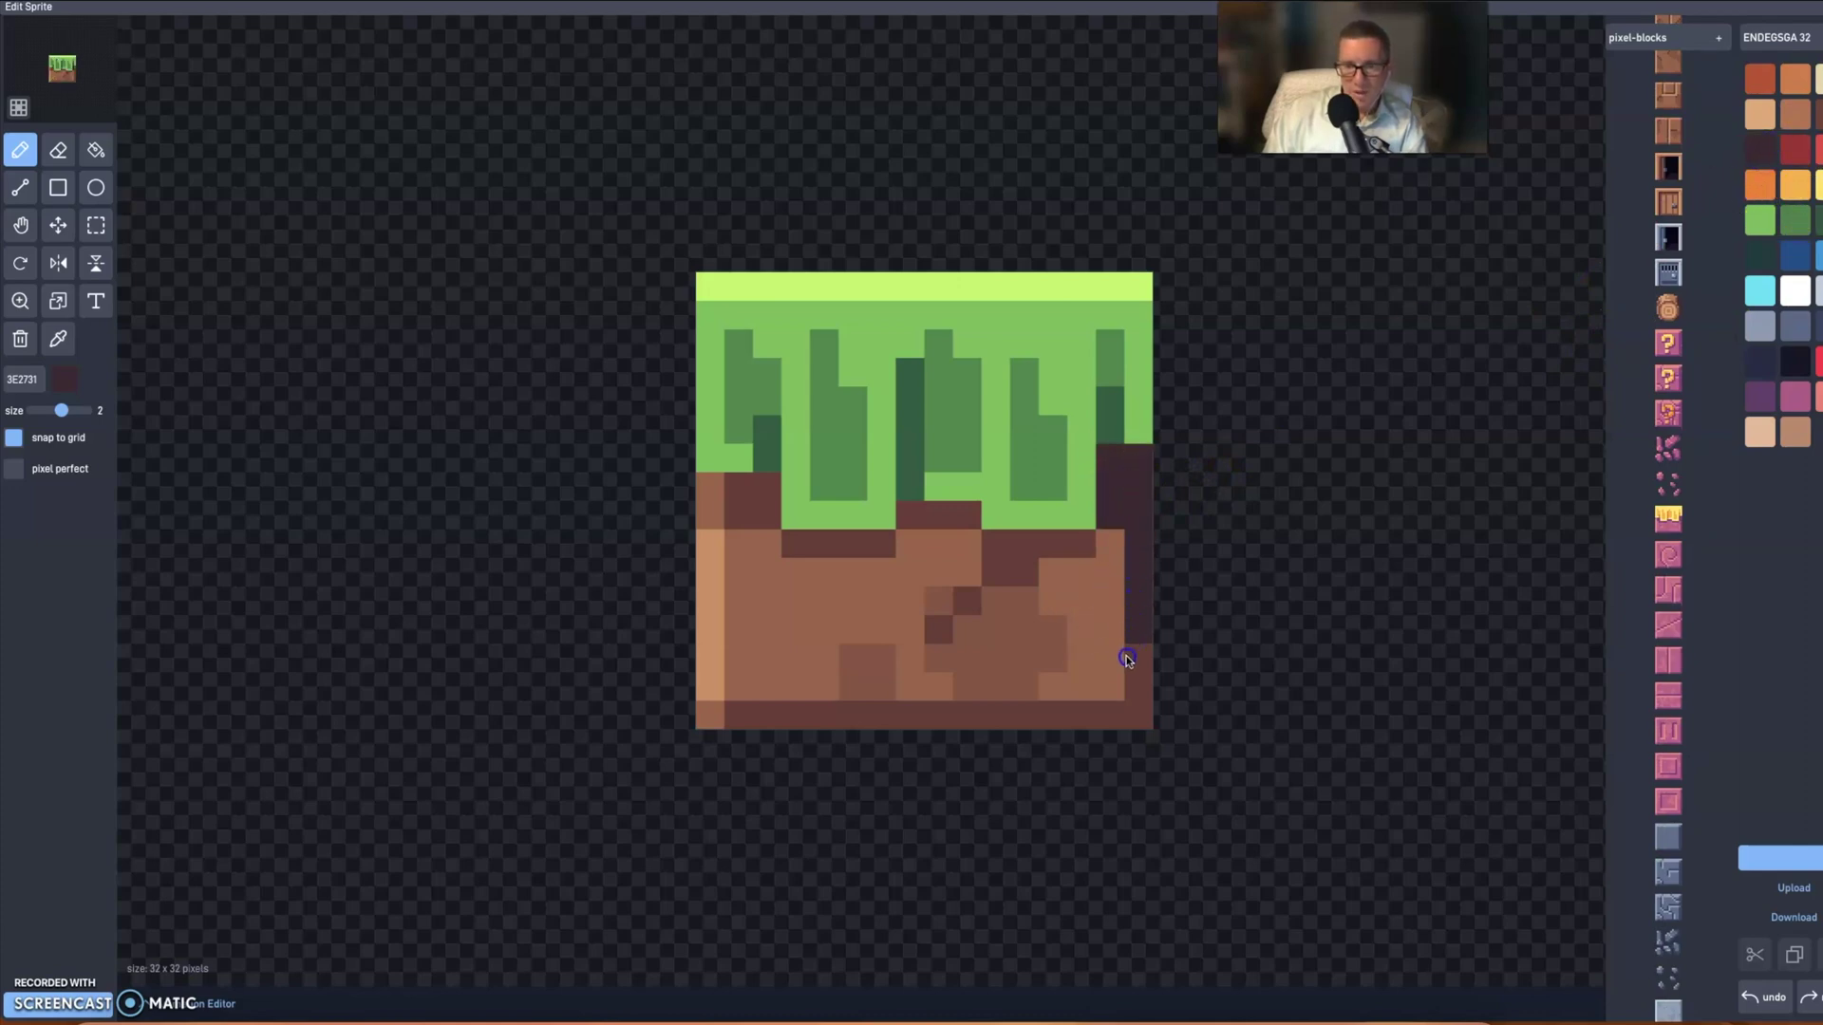
left_click(997, 642)
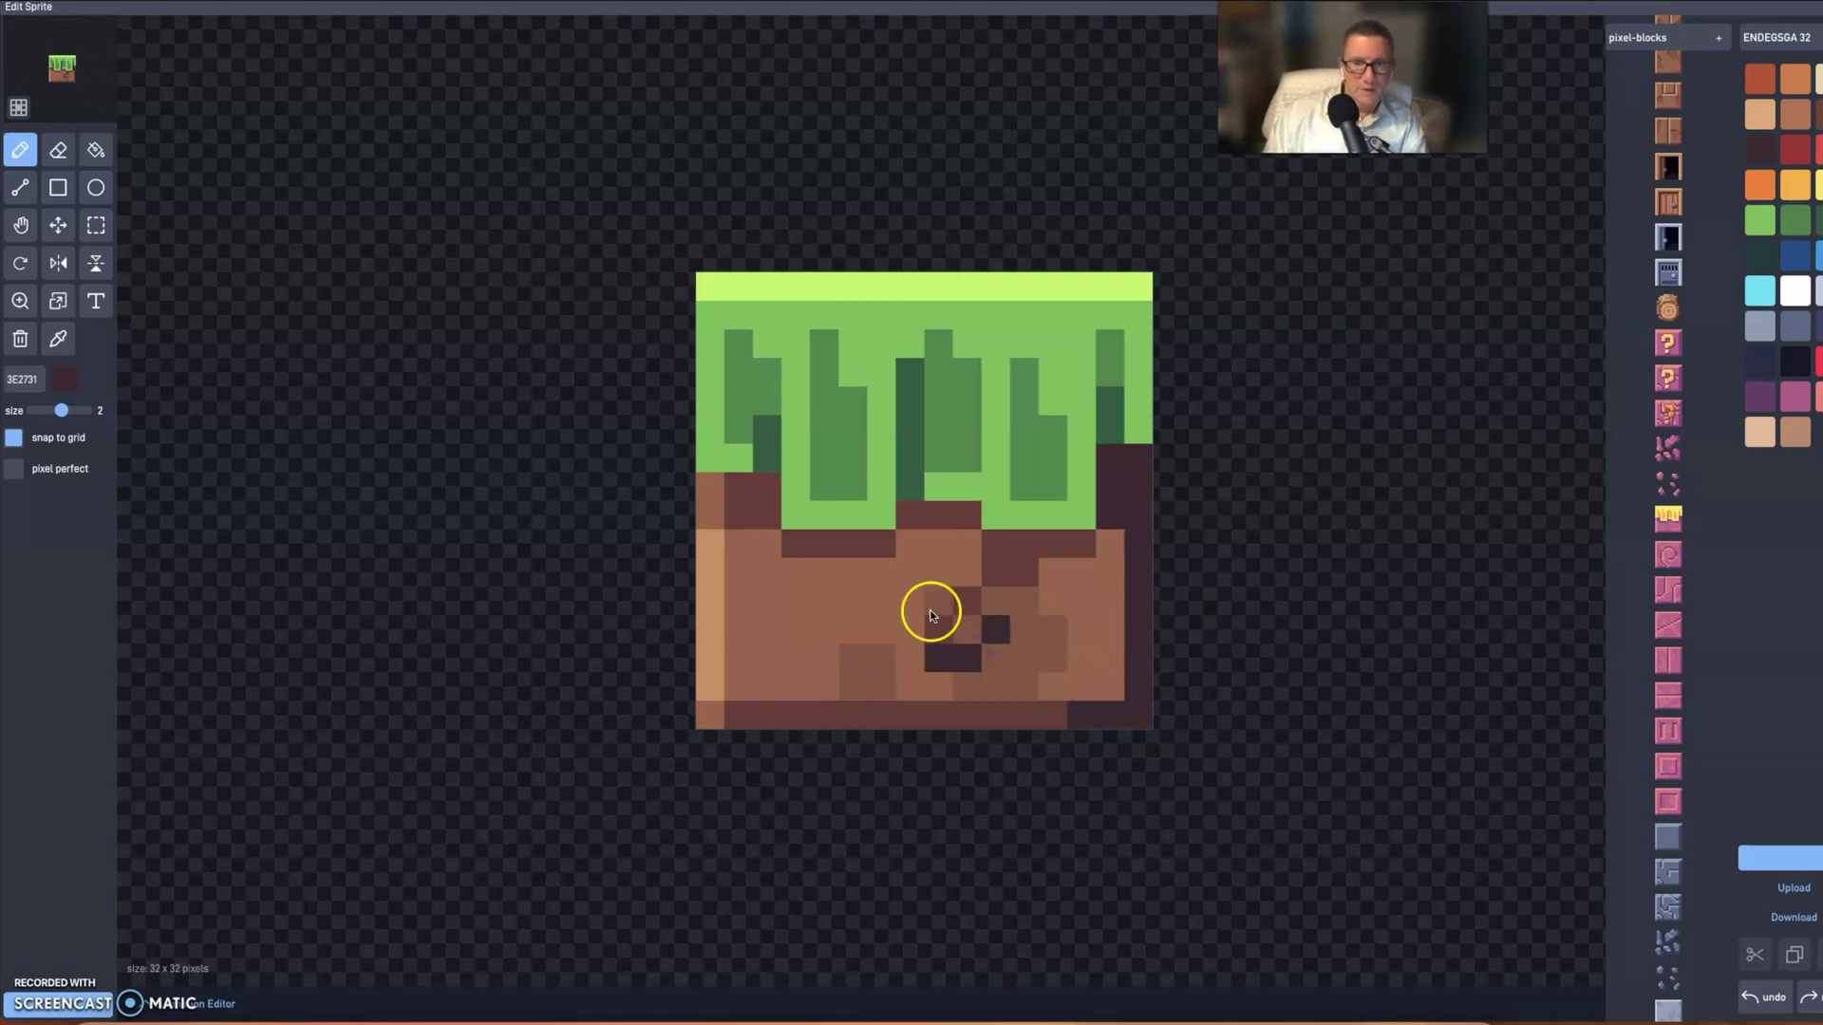
left_click(853, 658)
left_click_drag(717, 542, 712, 572)
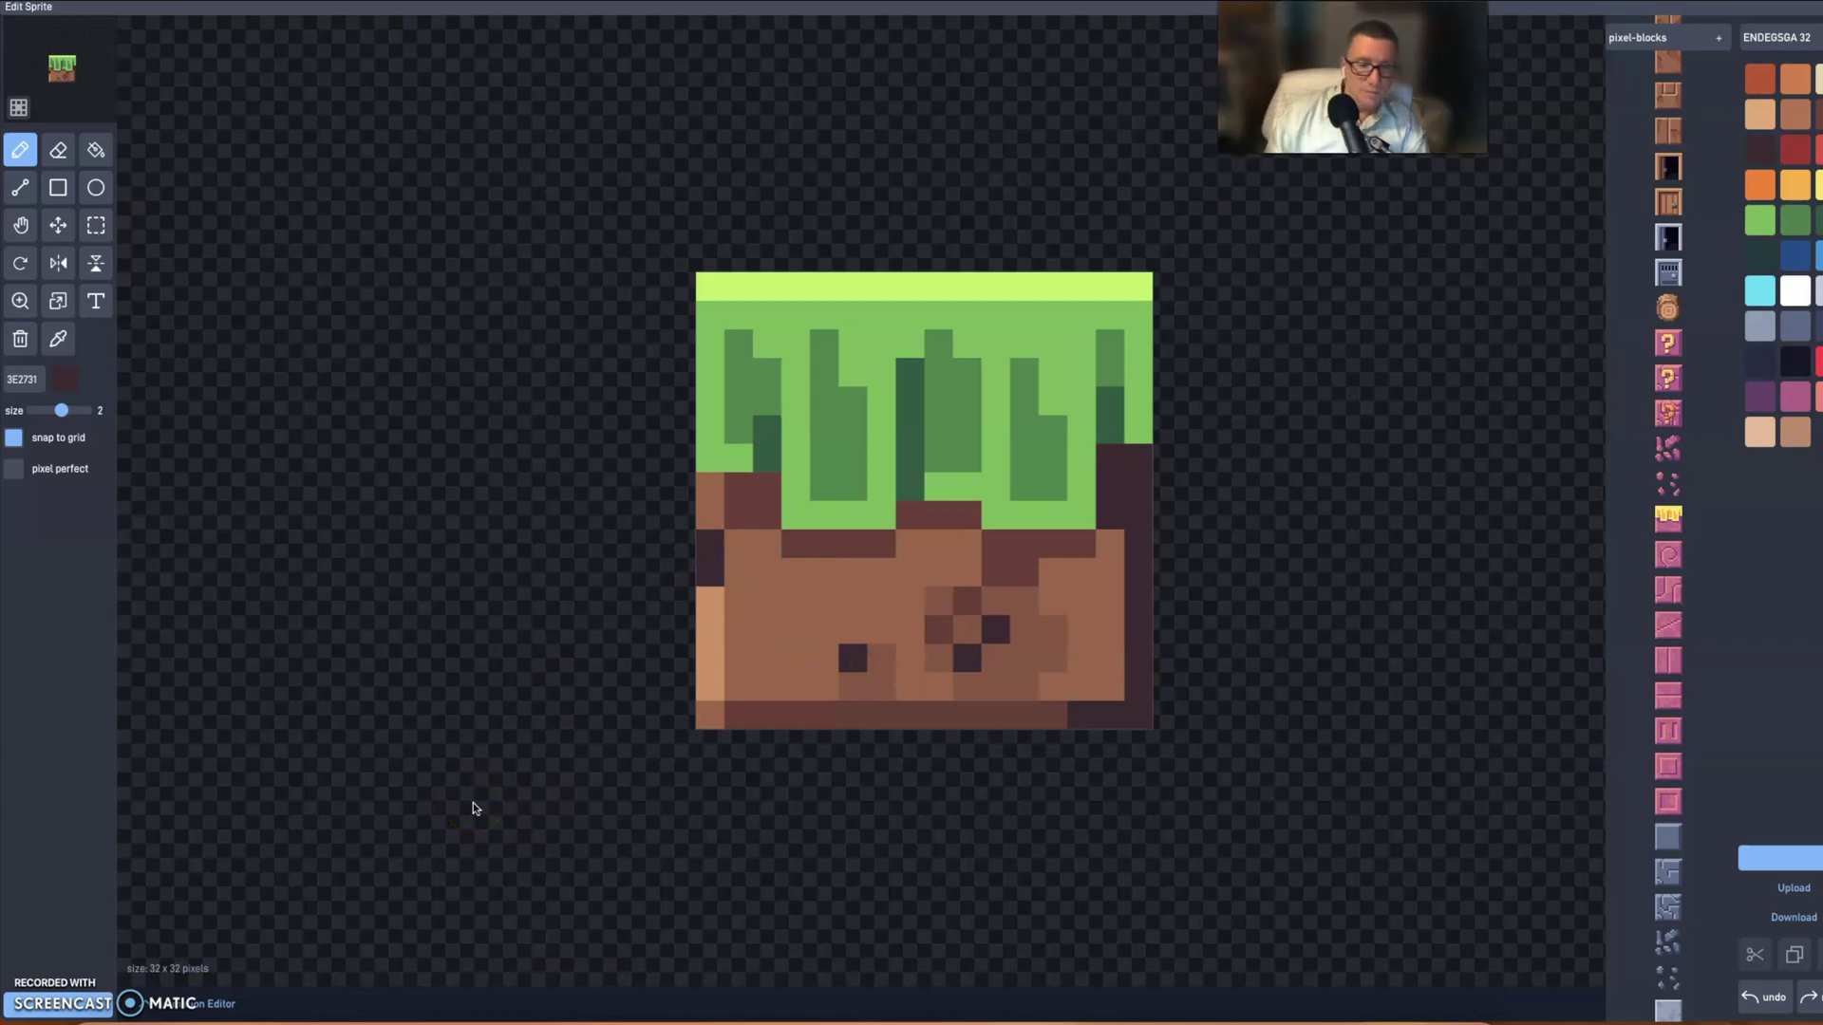
scroll(473, 809, "up", 1)
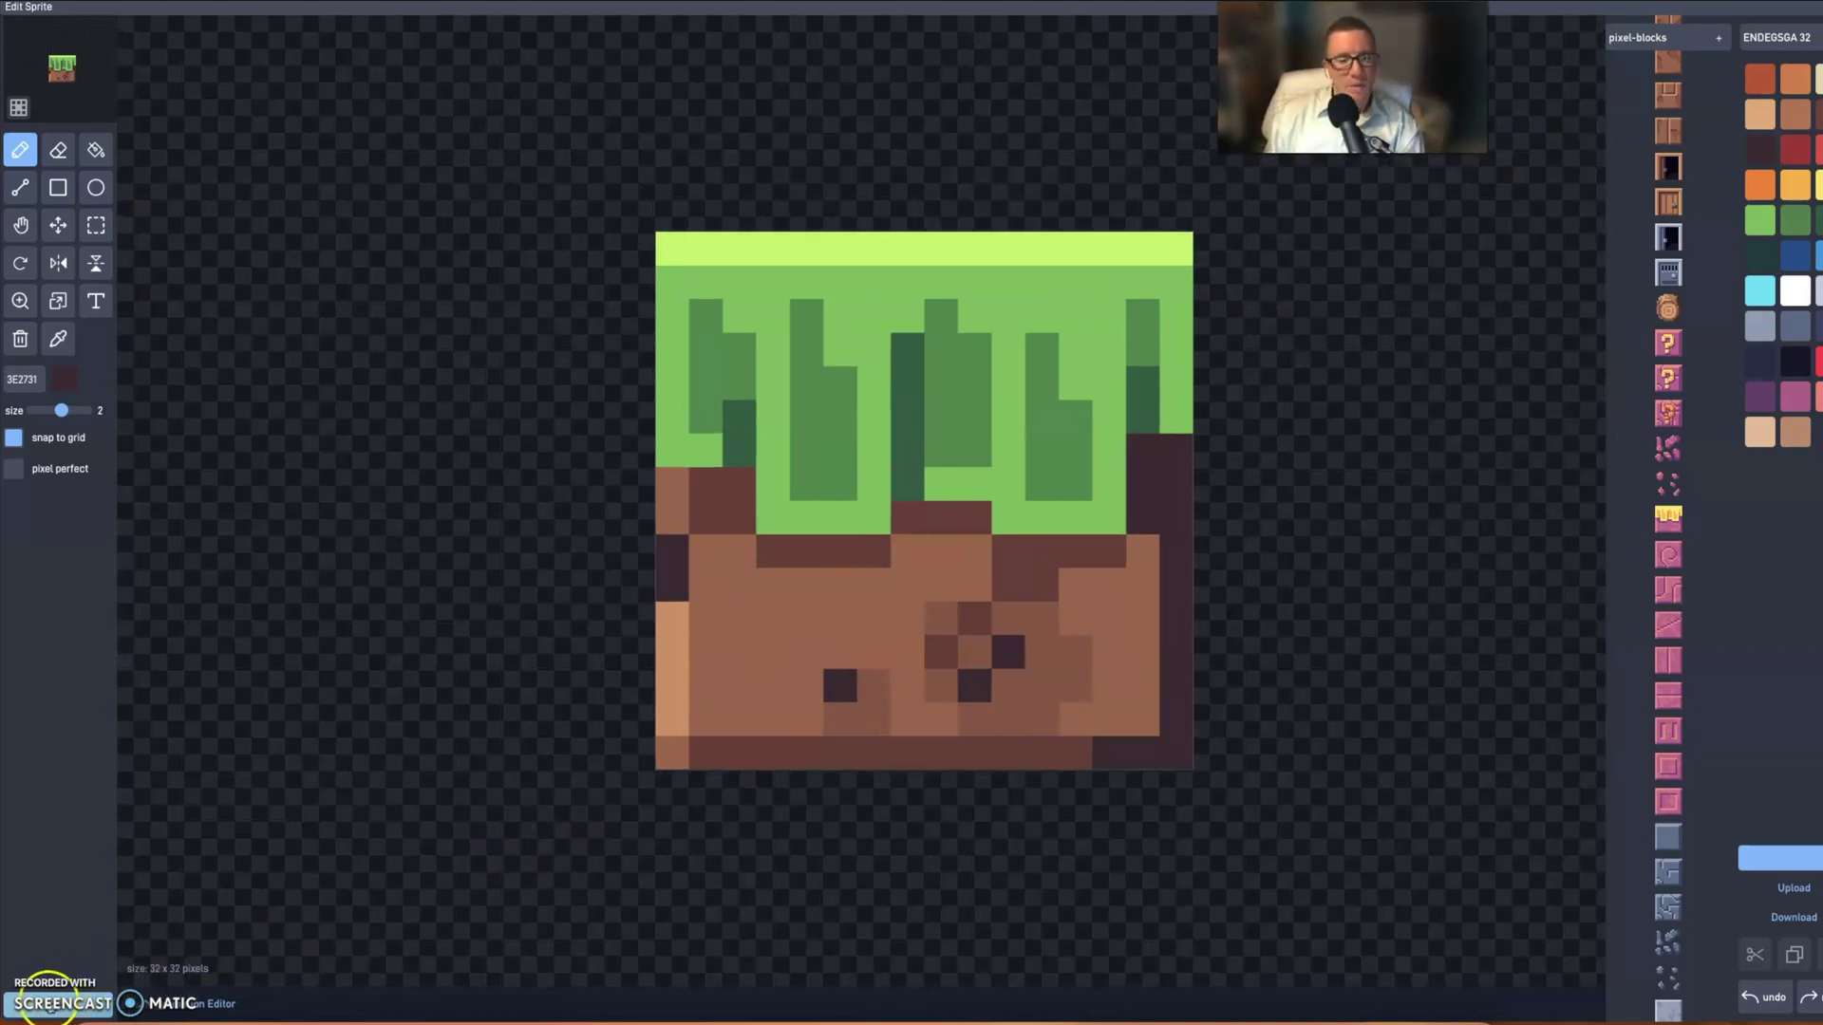
left_click(50, 1003)
- Confirm the grass tile and position it at the level's bottom-left edge
left_click(612, 584)
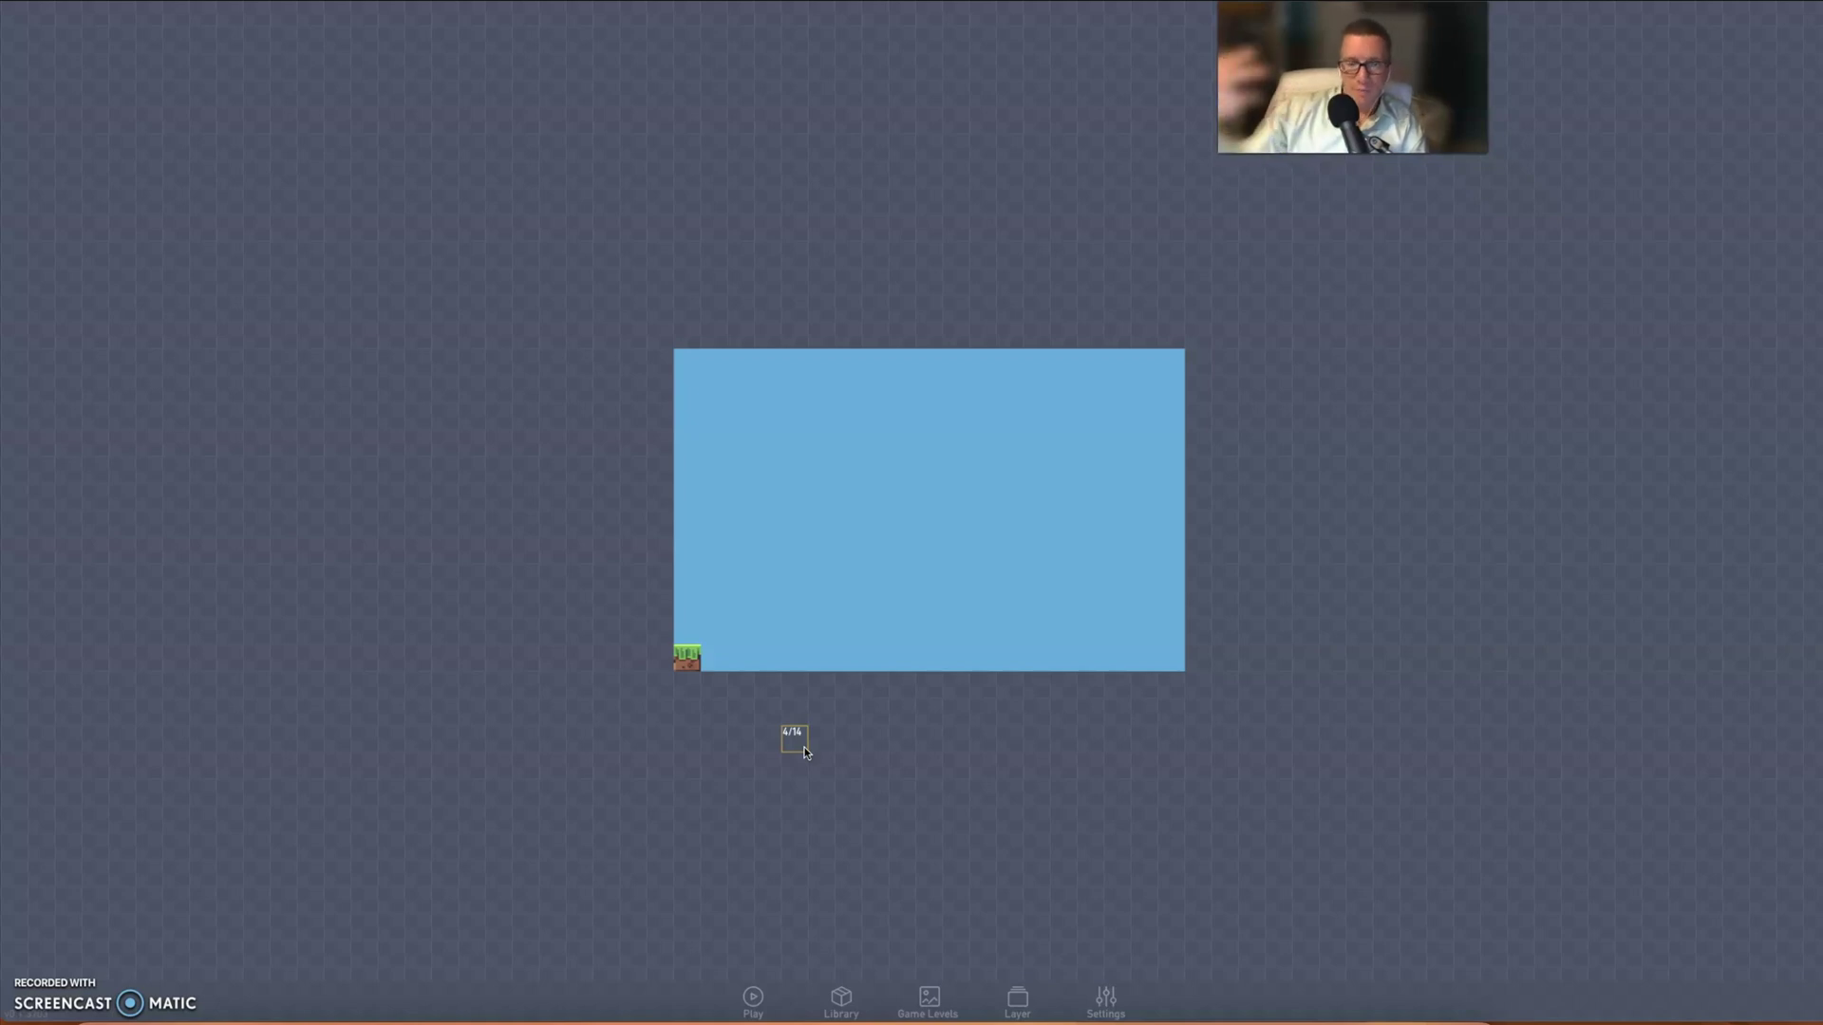
left_click_drag(804, 742, 784, 714)
left_click_drag(677, 646, 683, 663)
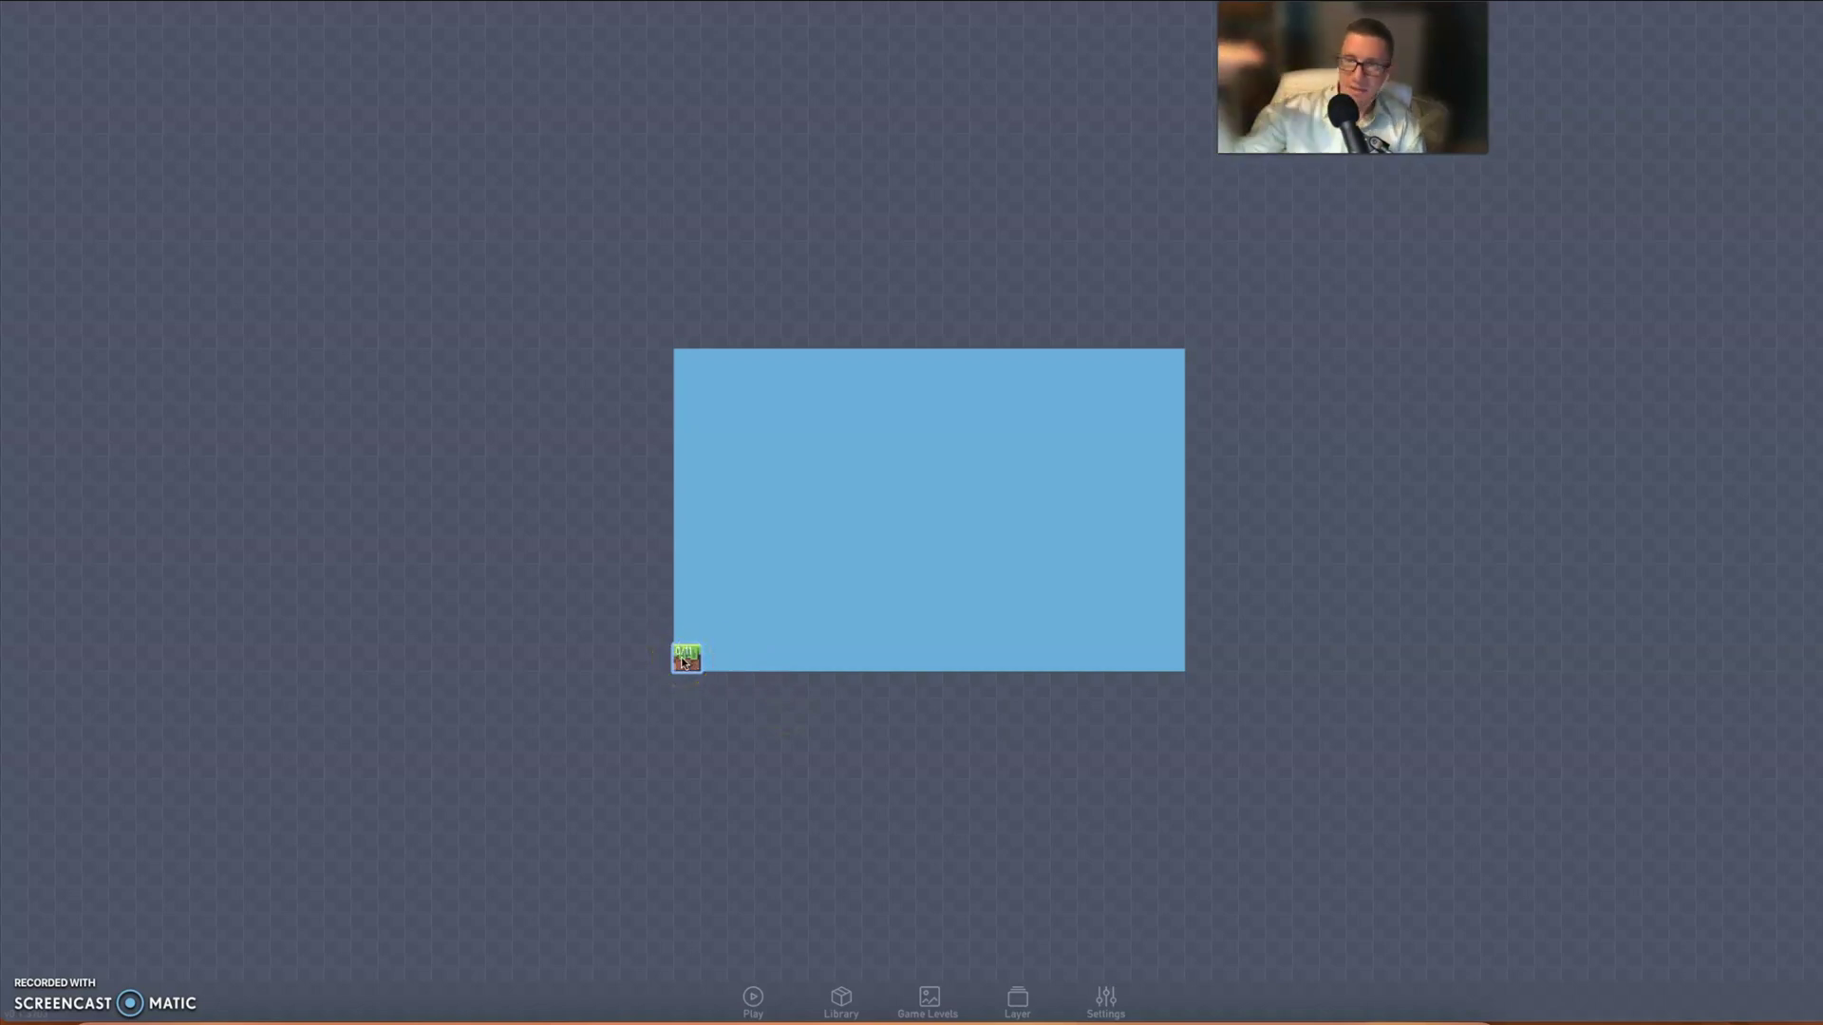
left_click_drag(684, 663, 828, 663)
- Clone the tile rightward into a ground row and move the stray tile onto it
left_click(663, 639)
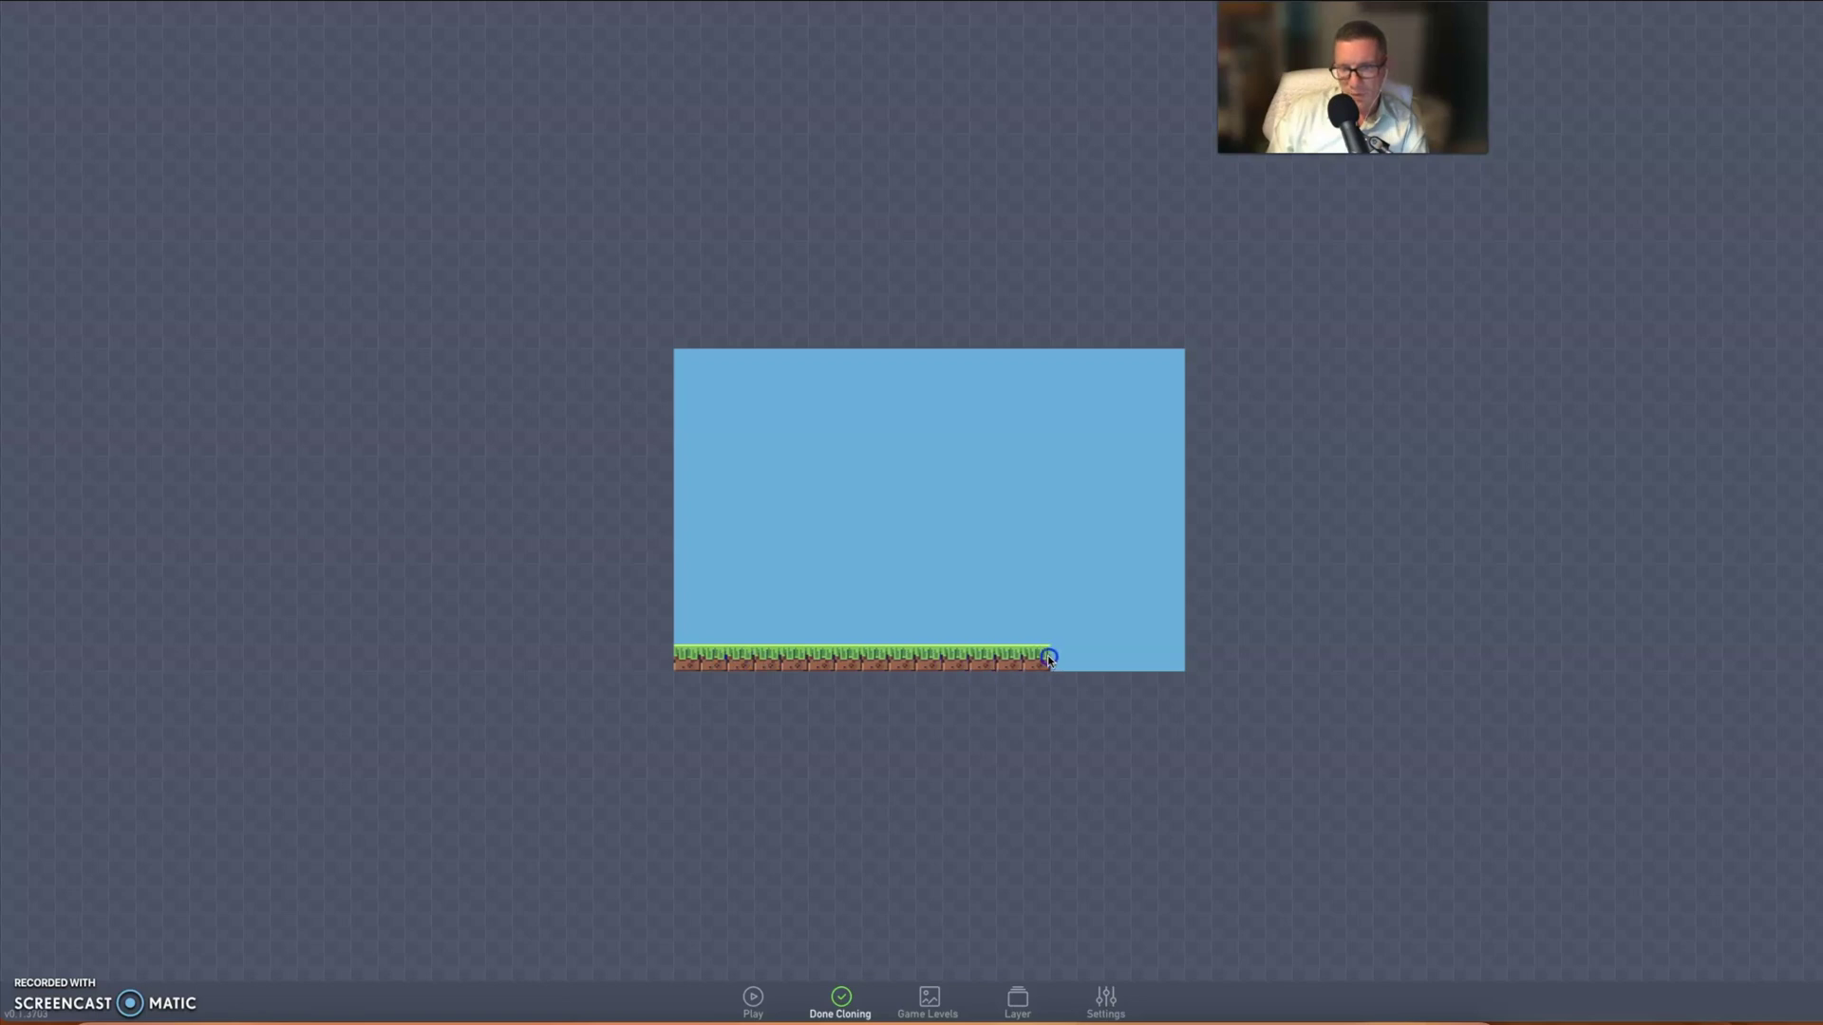
left_click_drag(1058, 657, 1470, 662)
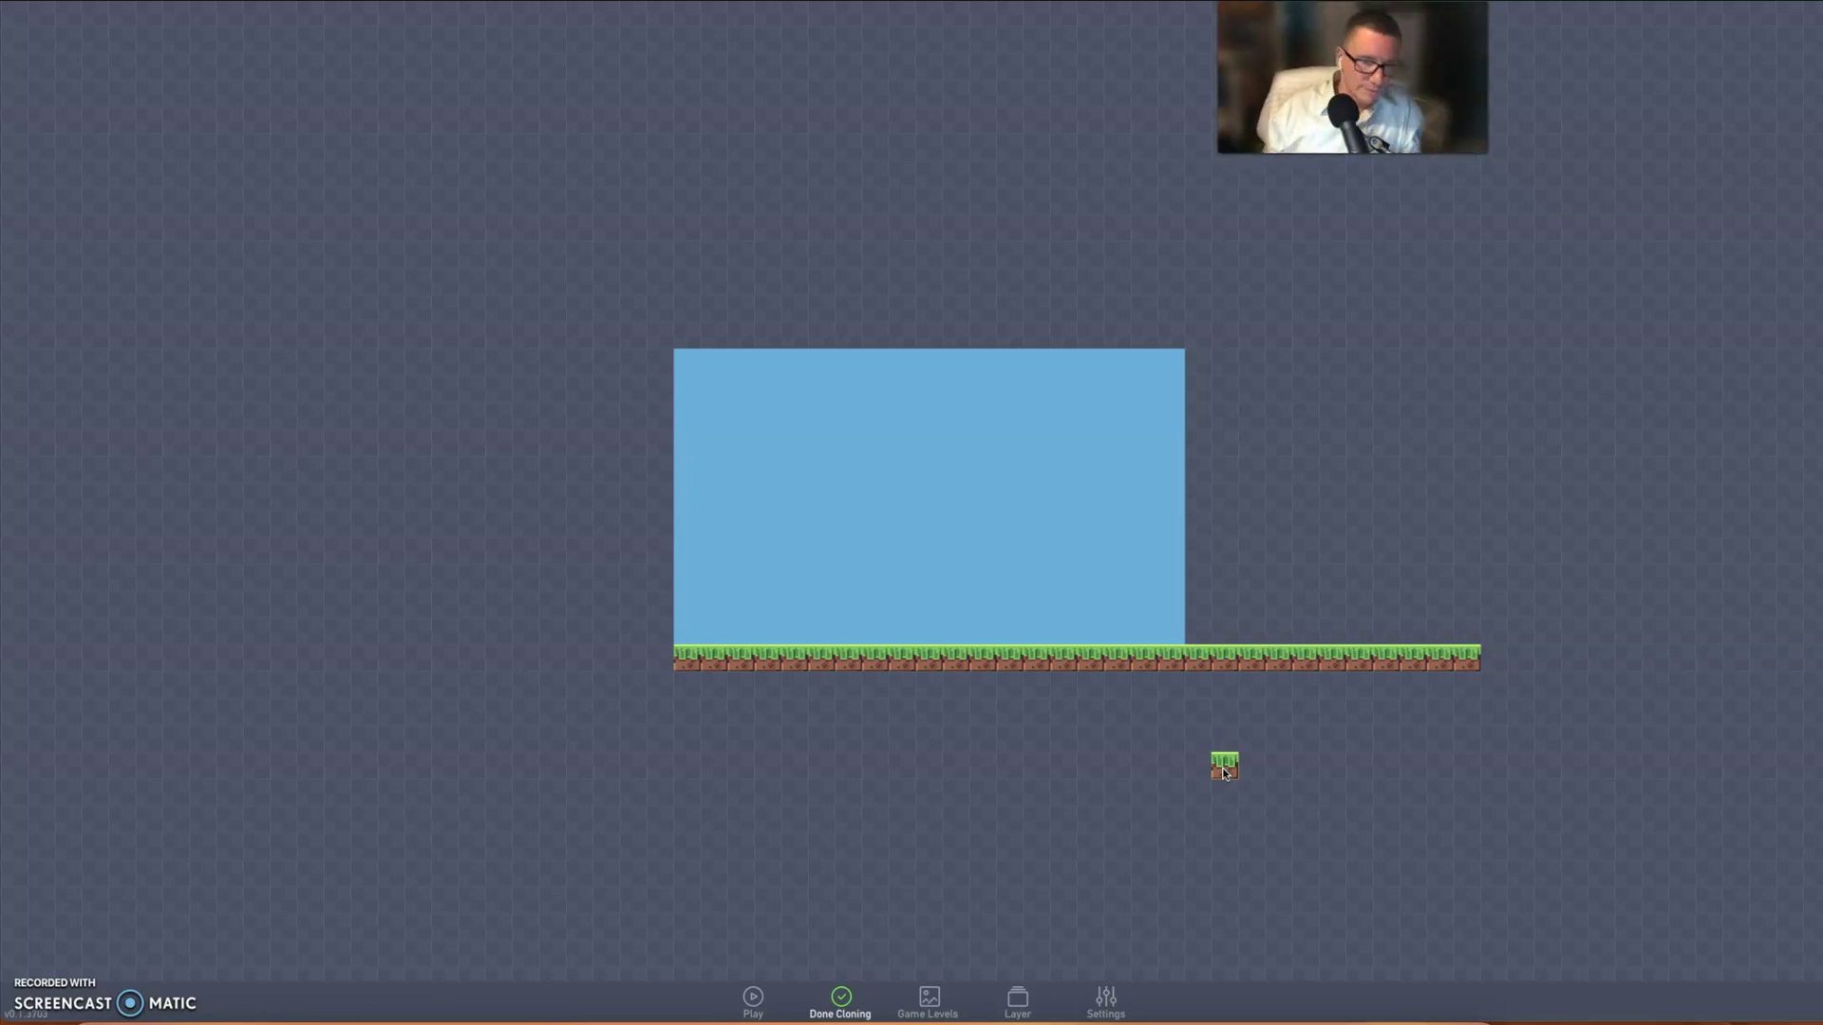
left_click_drag(1224, 771, 1490, 631)
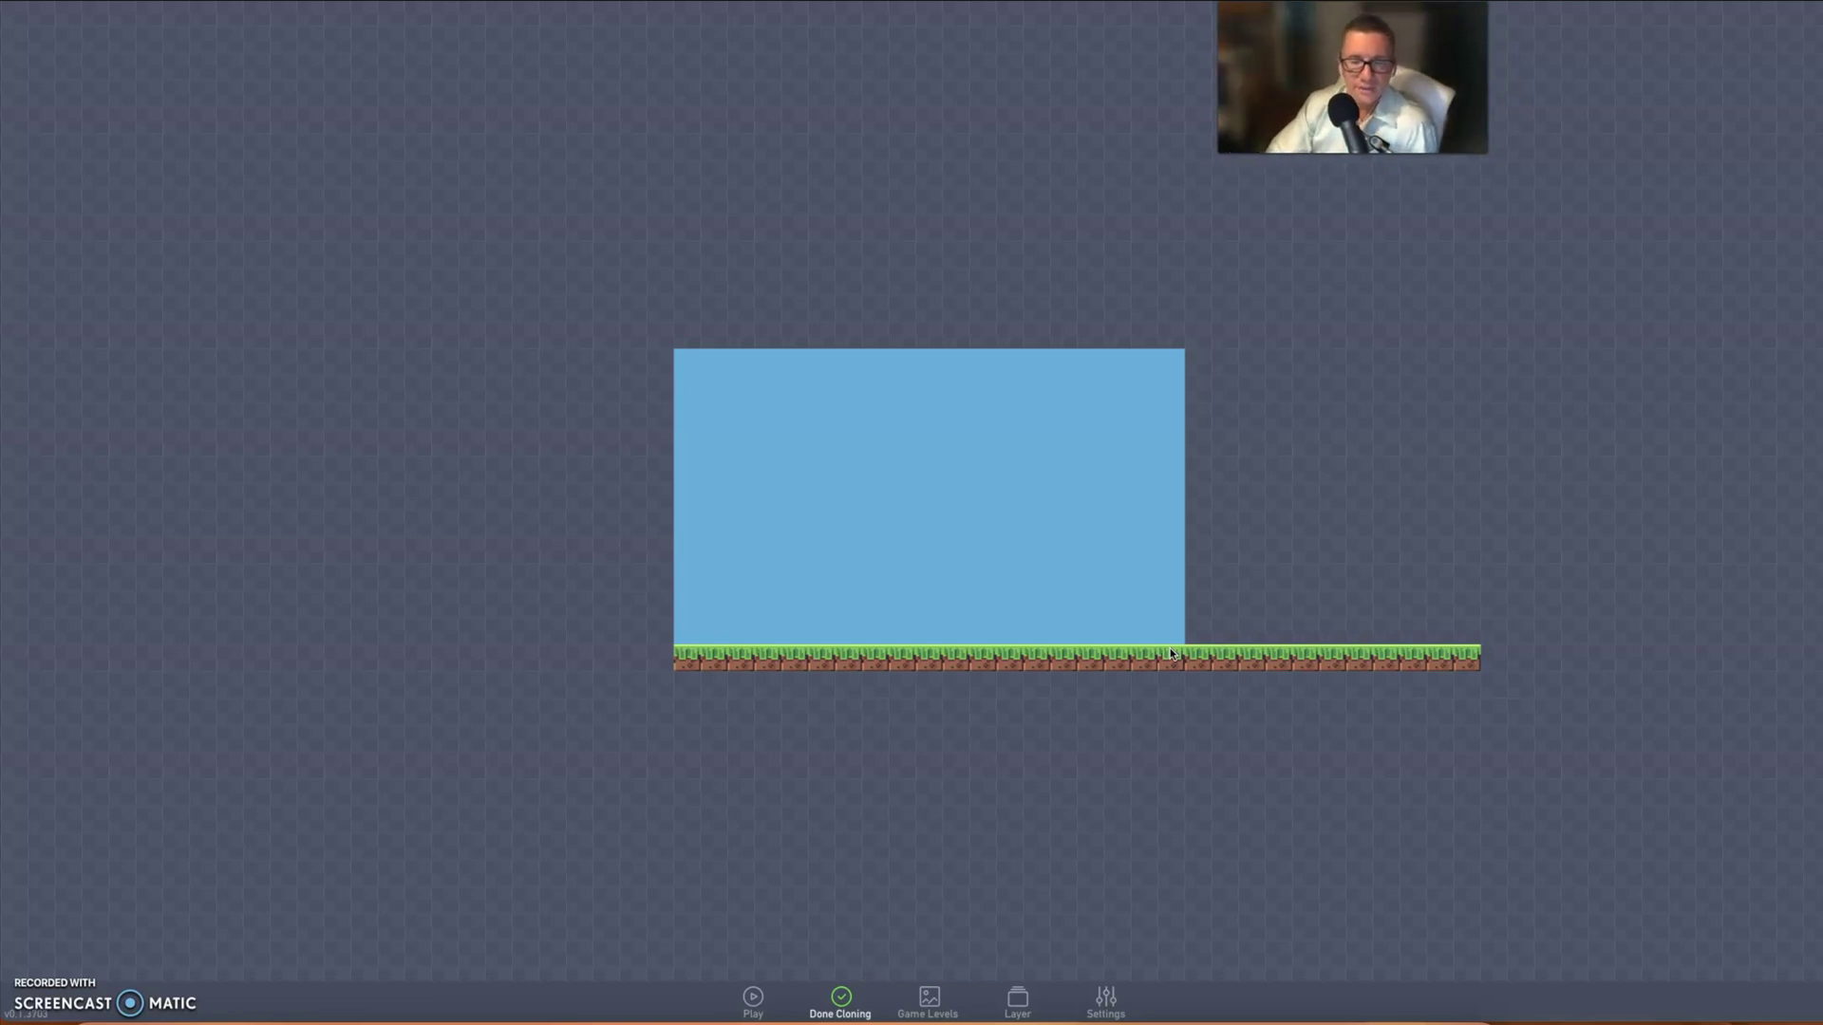
mouse_move(1170, 653)
left_mouse_down()
mouse_move(1164, 606)
mouse_move(289, 273)
mouse_move(66, 11)
mouse_move(840, 961)
mouse_move(846, 999)
left_mouse_up()
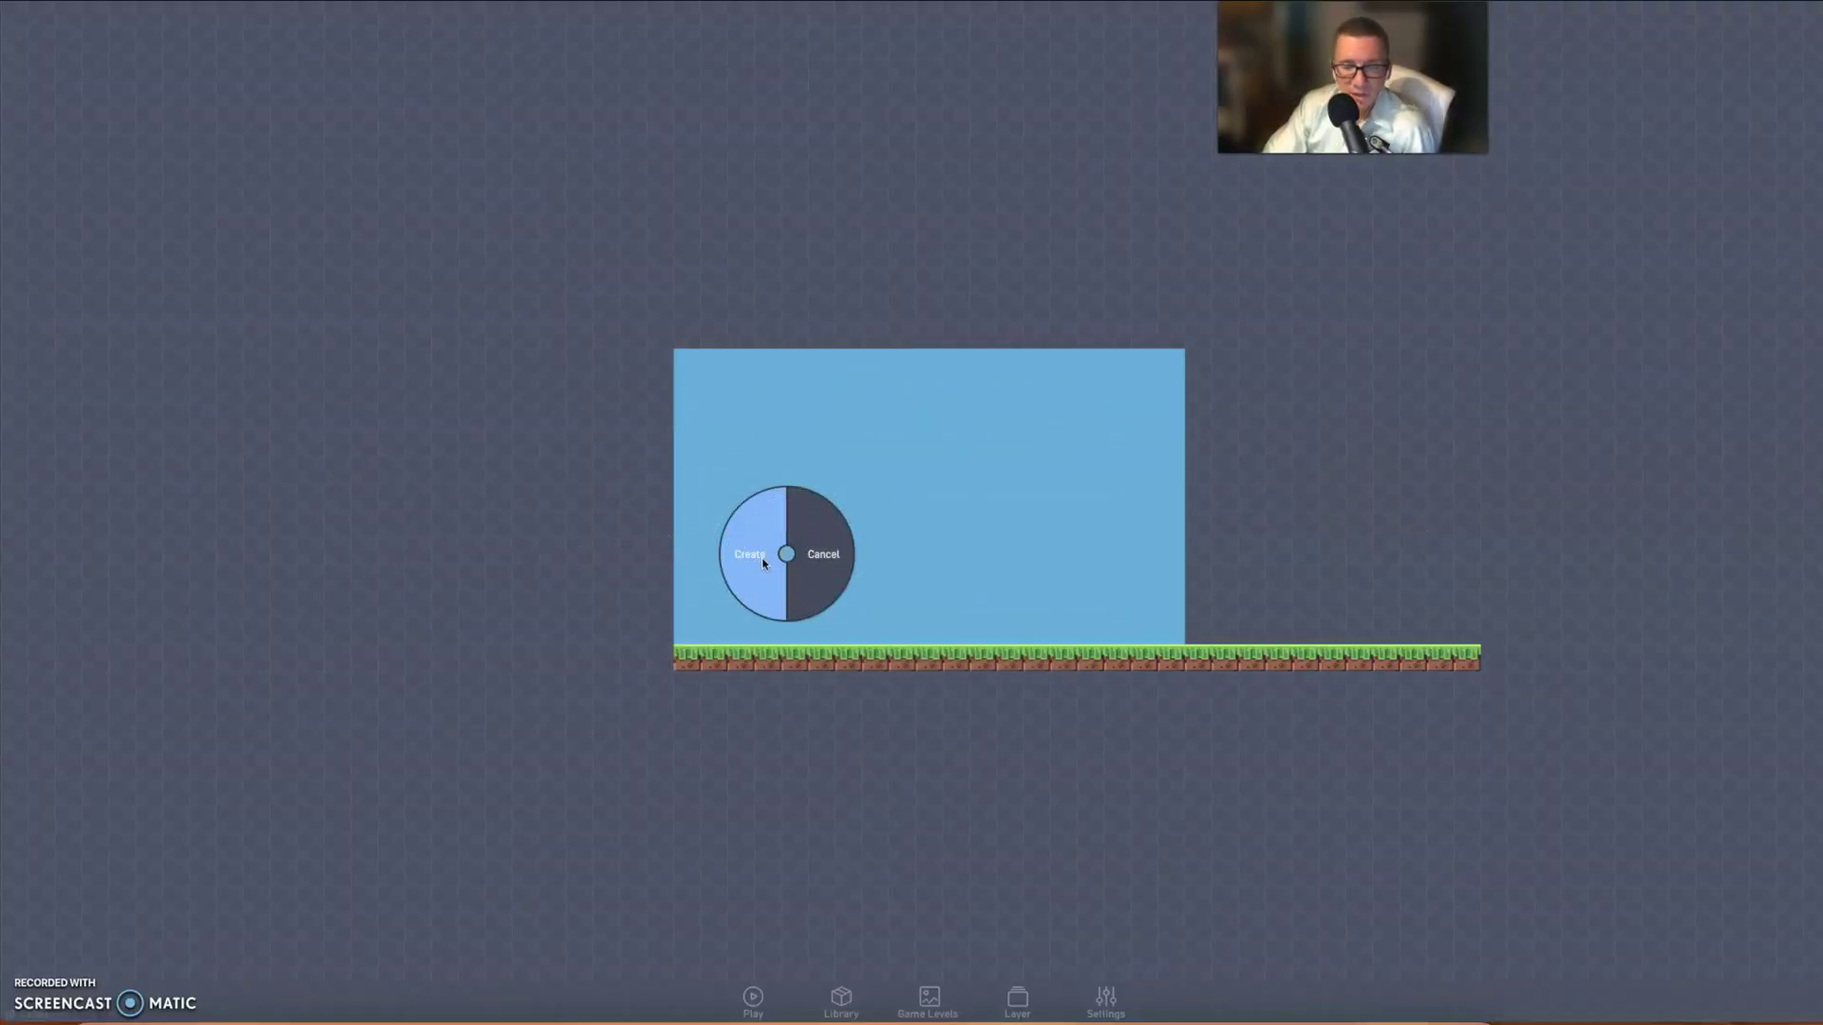
- Create a player-type object, make it movable under Physics, and open its behaviours
left_click(765, 561)
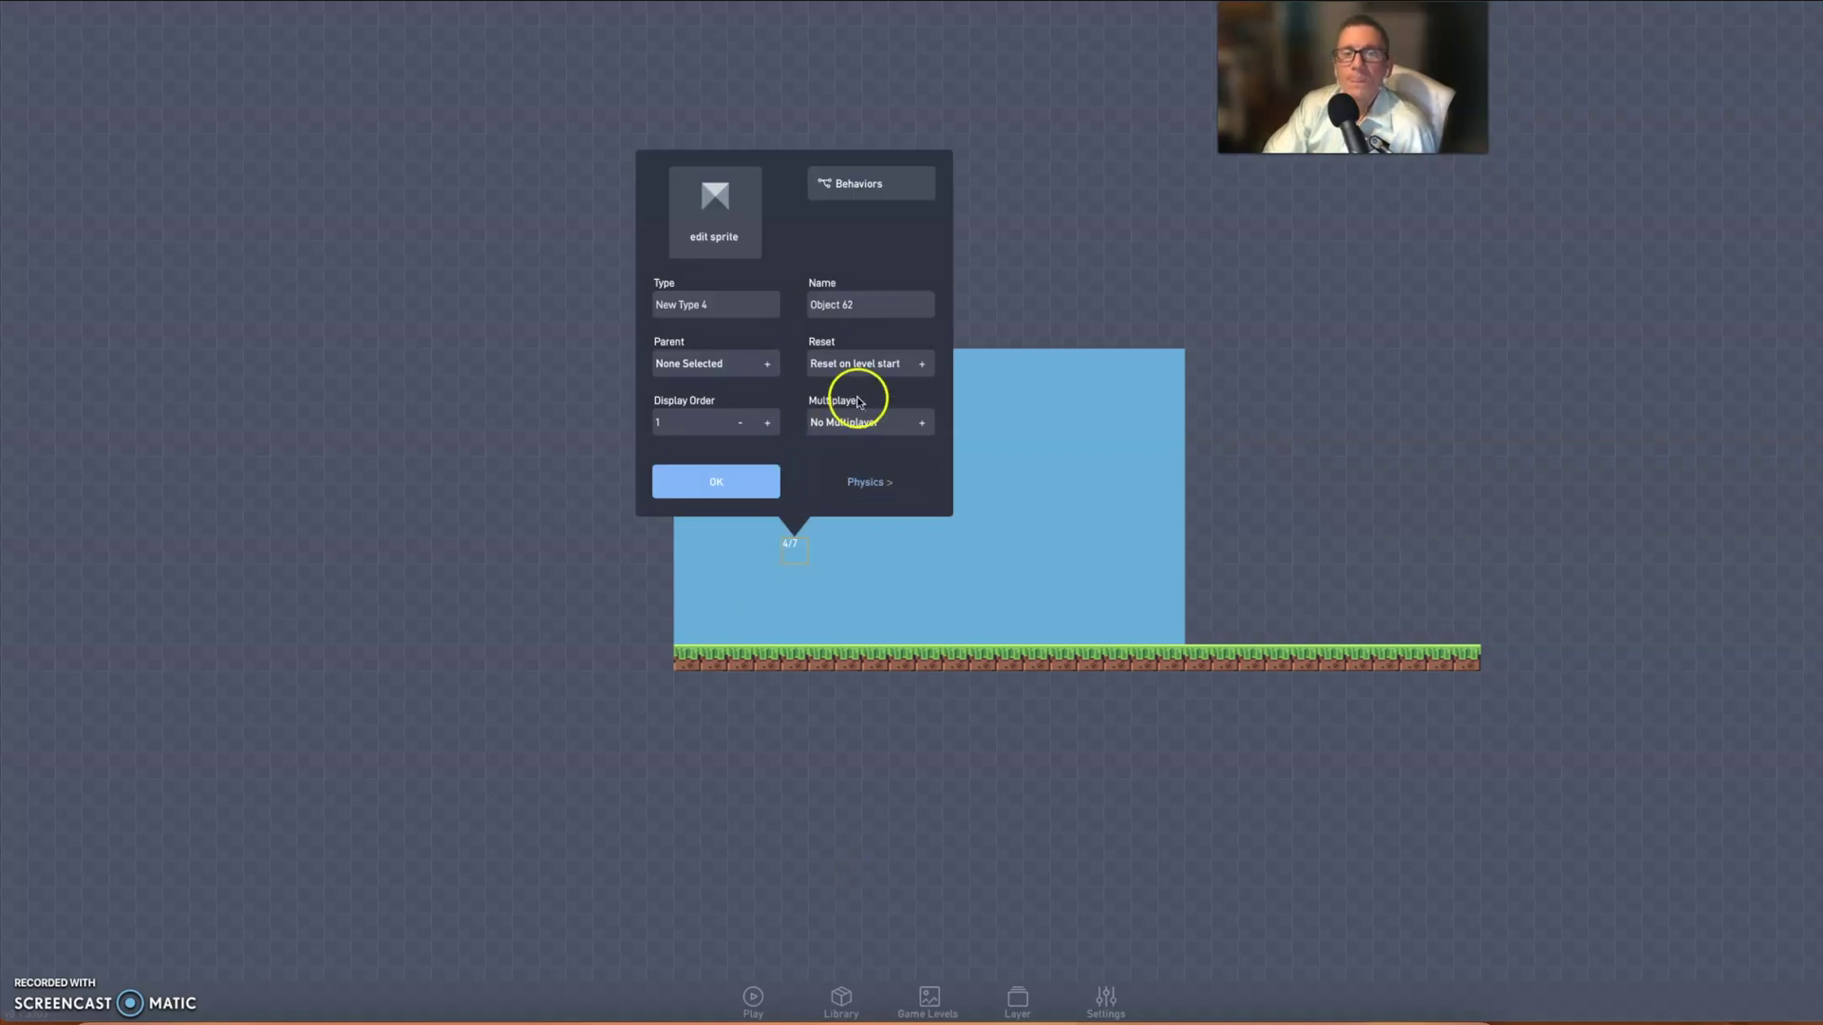
left_click_drag(744, 304, 636, 303)
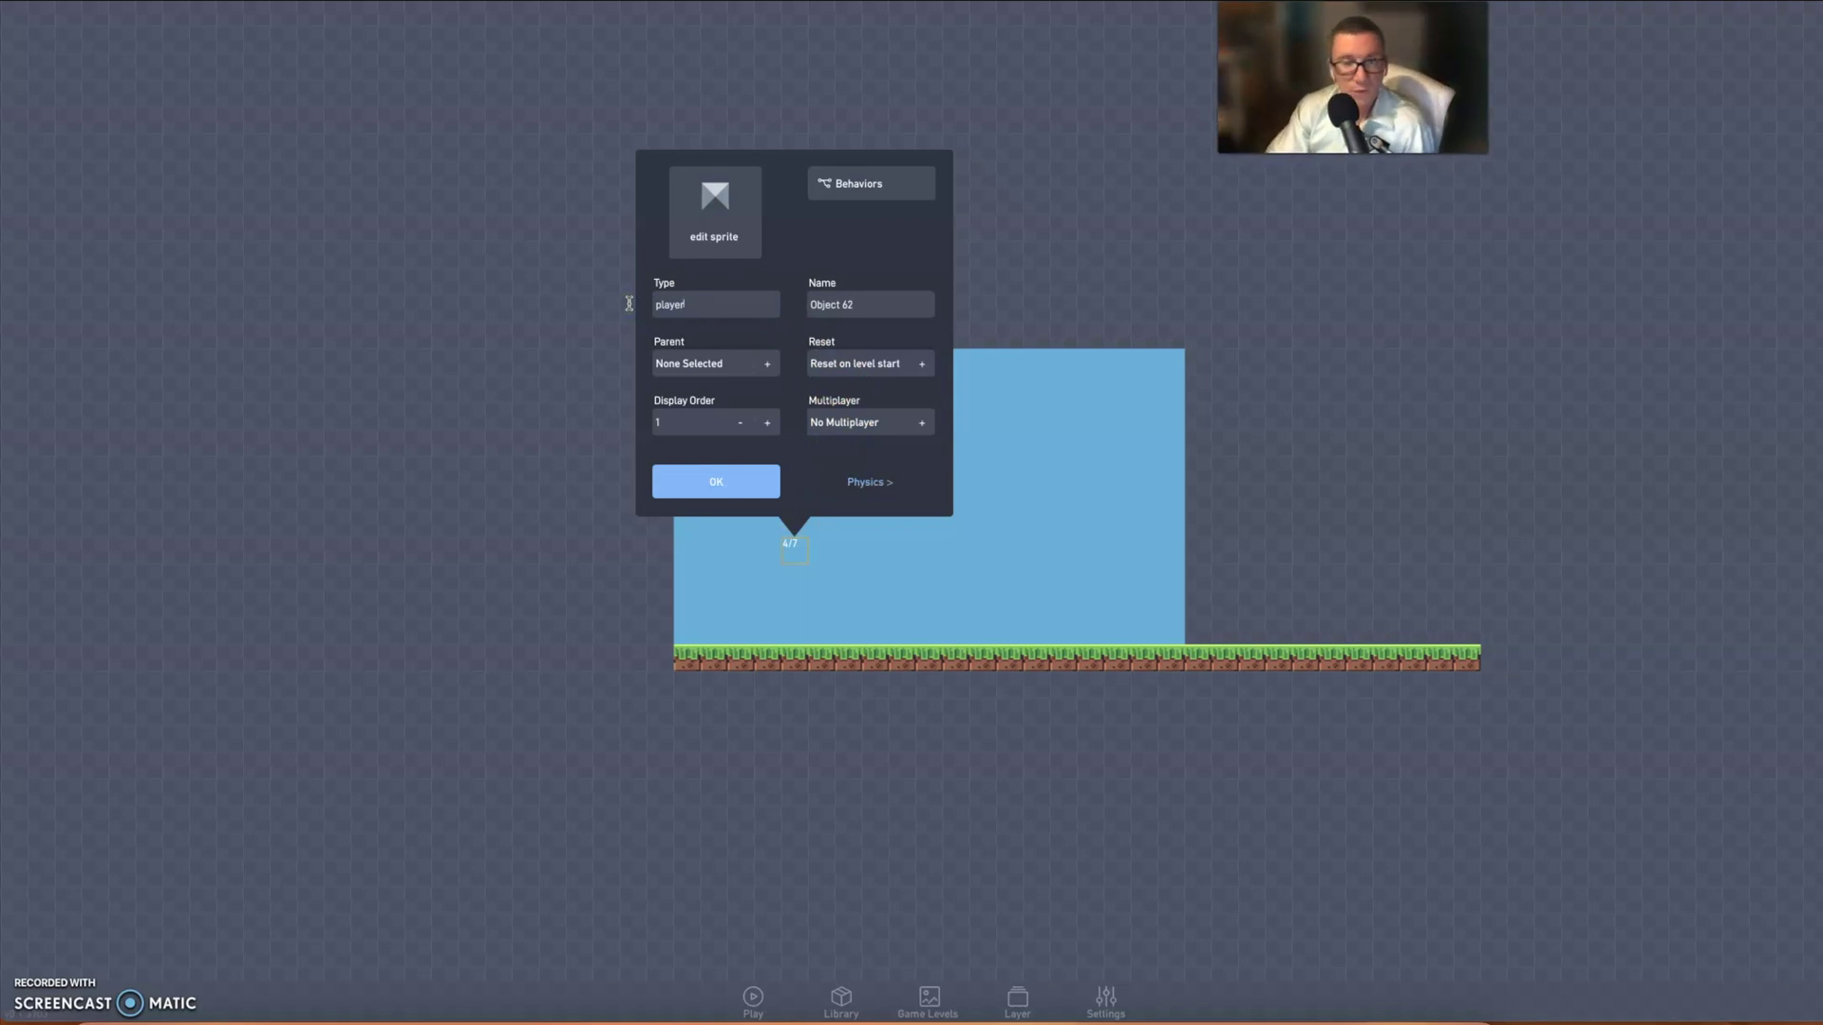
left_click(867, 484)
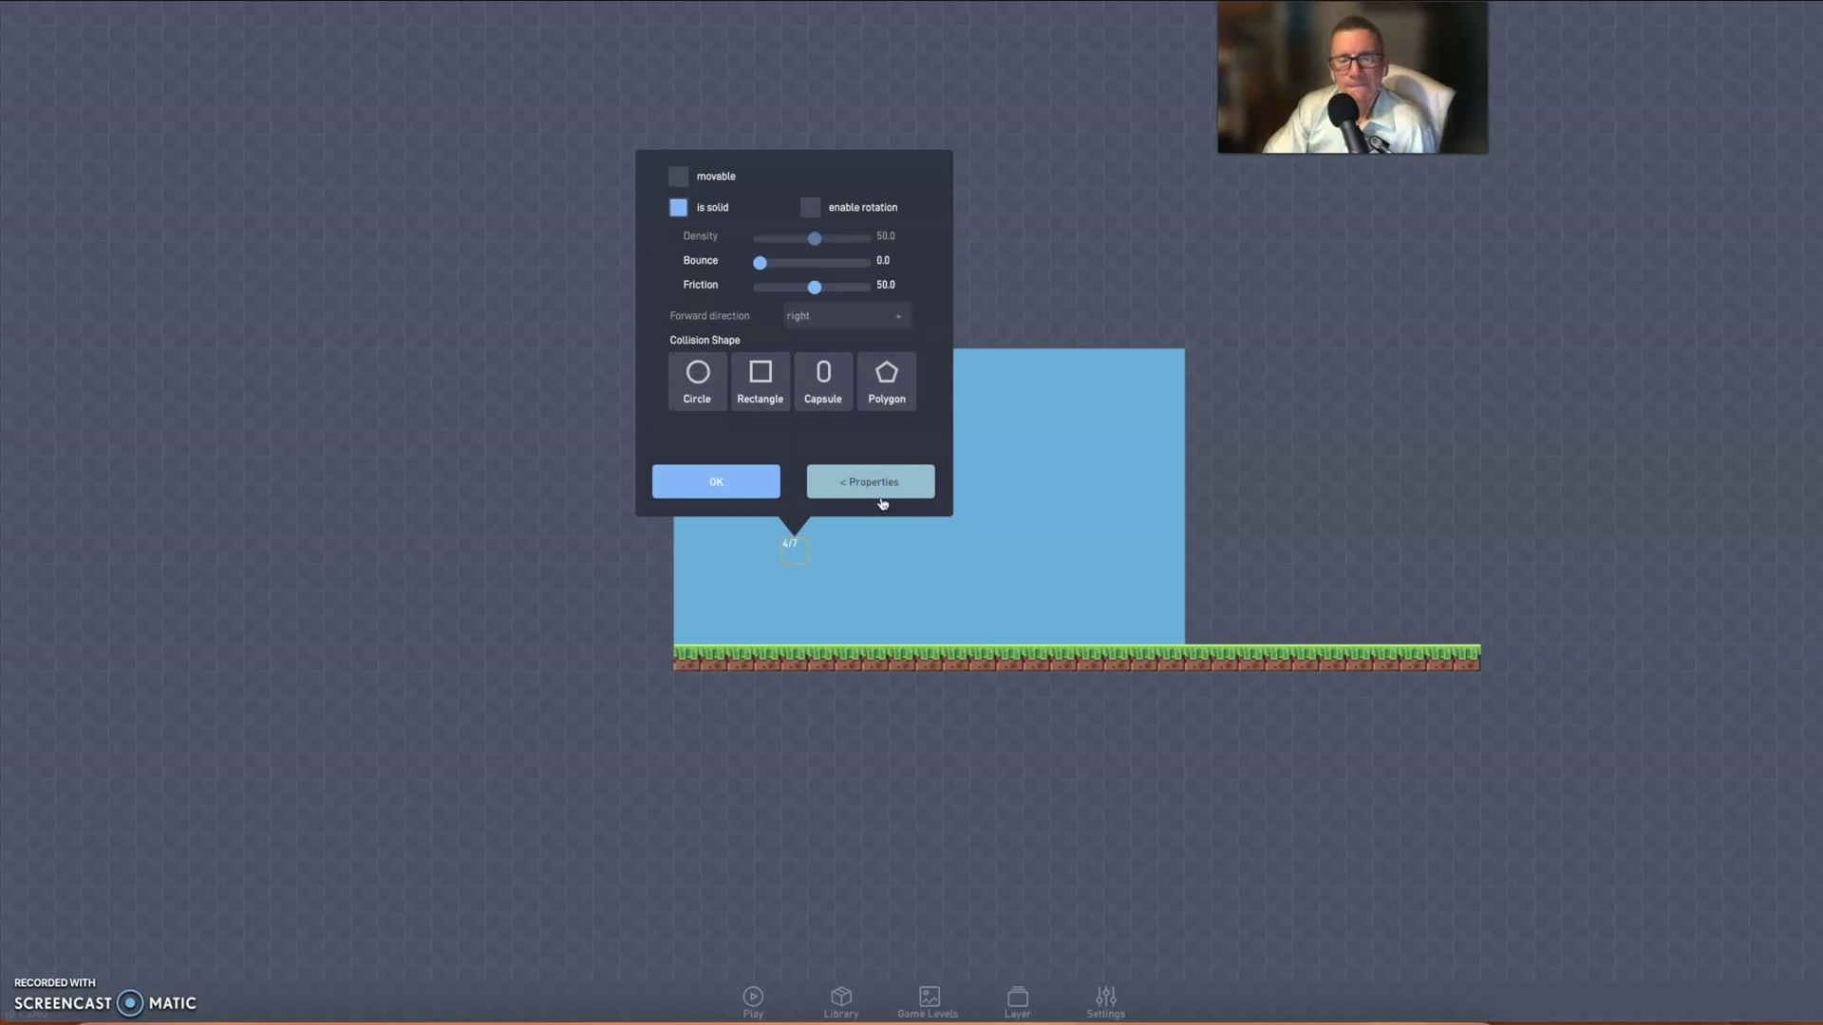
left_click(678, 175)
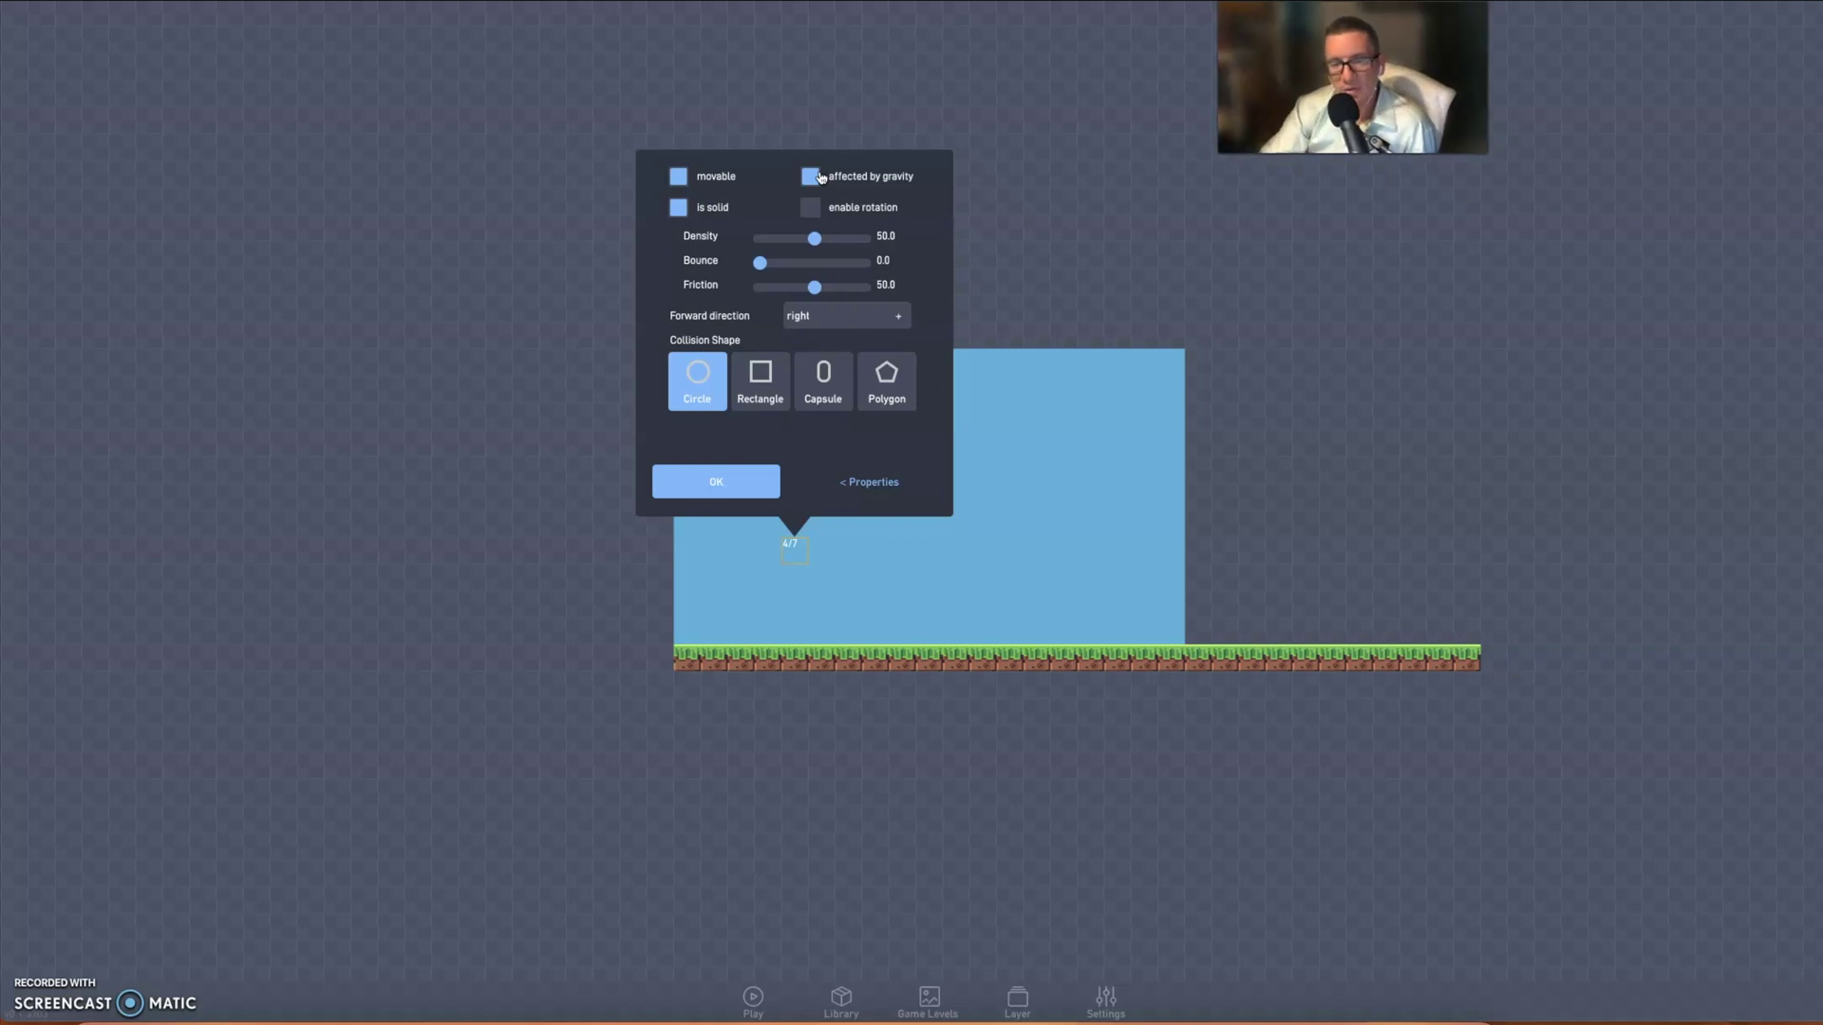
left_click(821, 177)
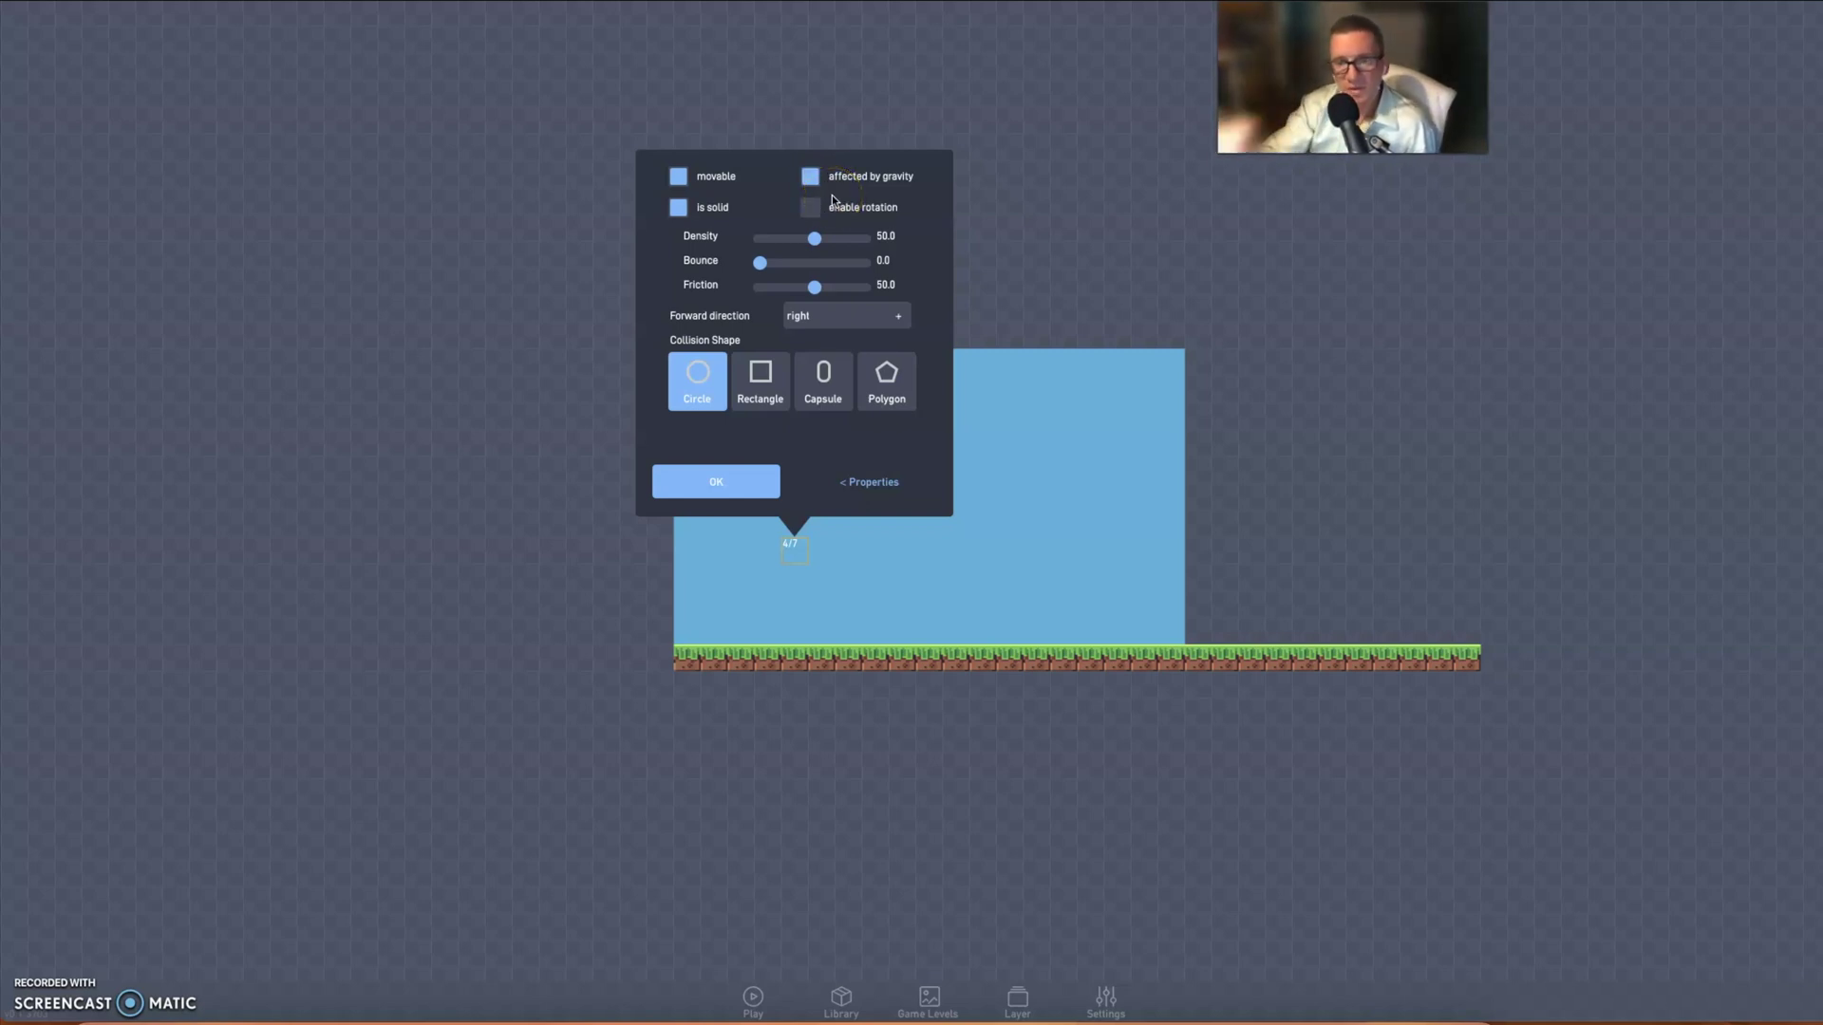
left_click(864, 479)
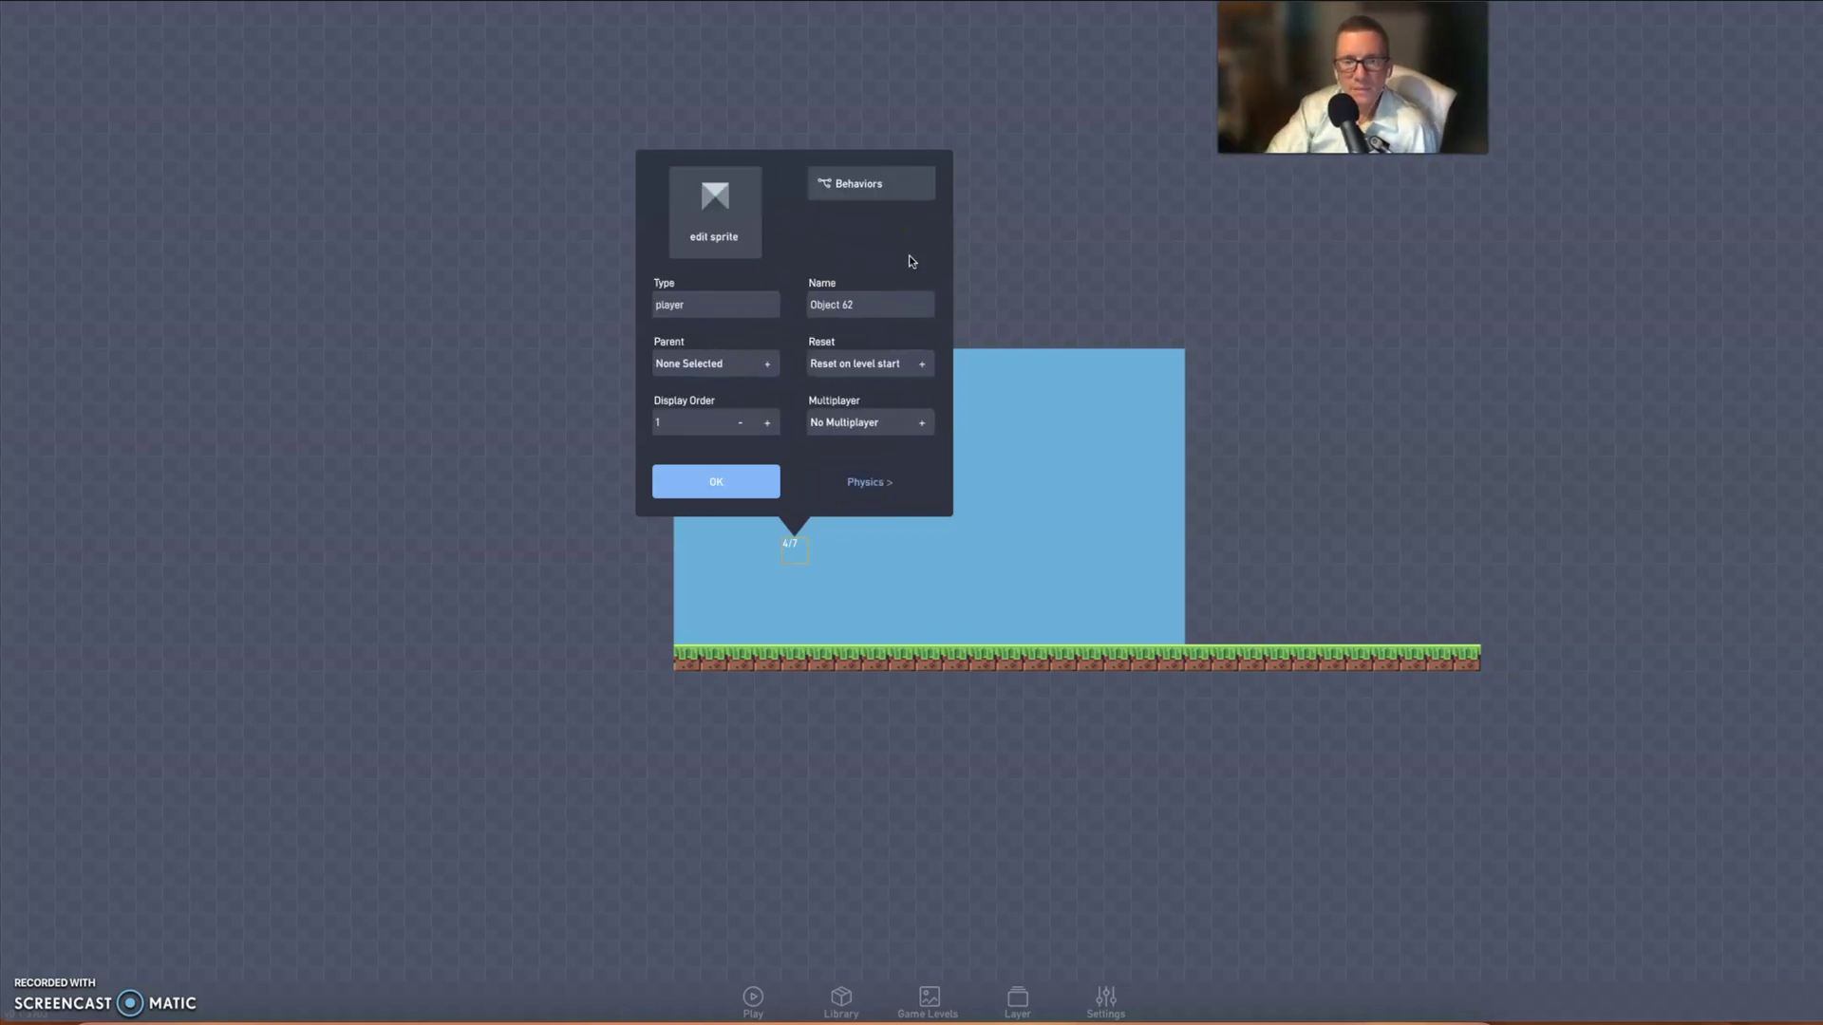
left_click(882, 188)
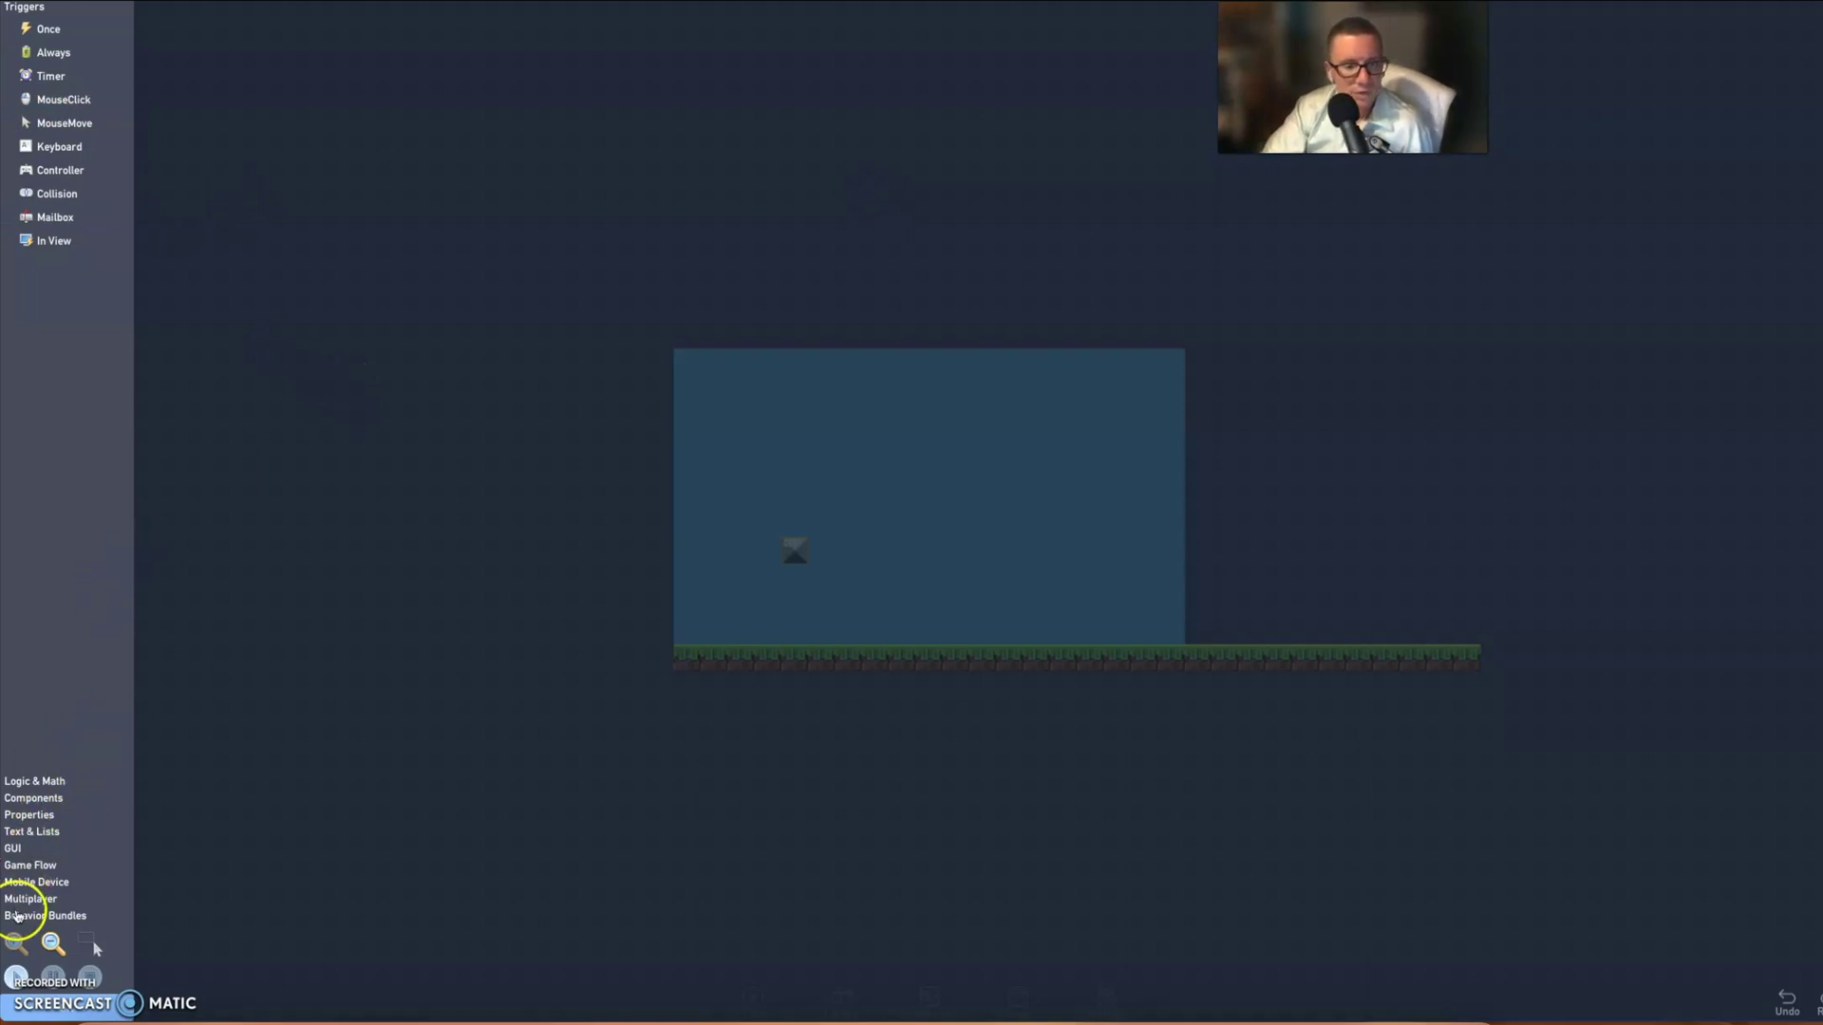
- Drag the Run & Jump bundle from Behavior Bundles onto the canvas and open its graph
left_click(17, 916)
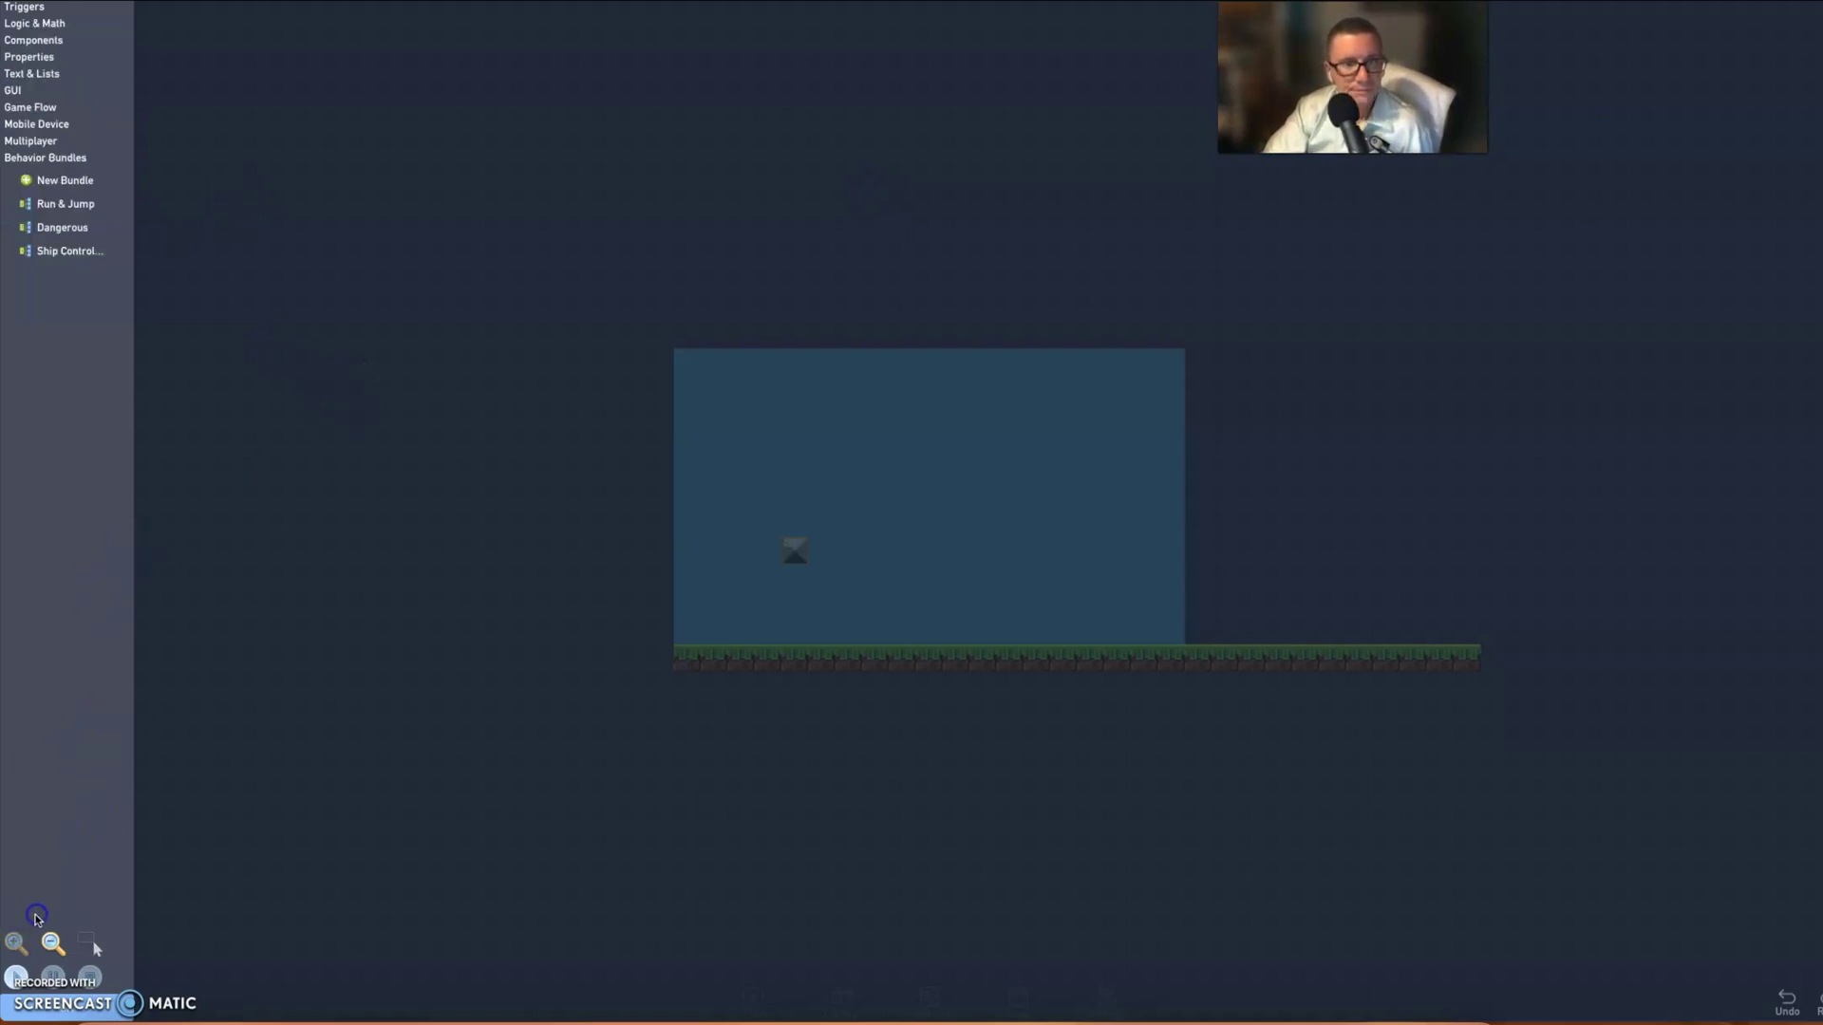
left_click(38, 920)
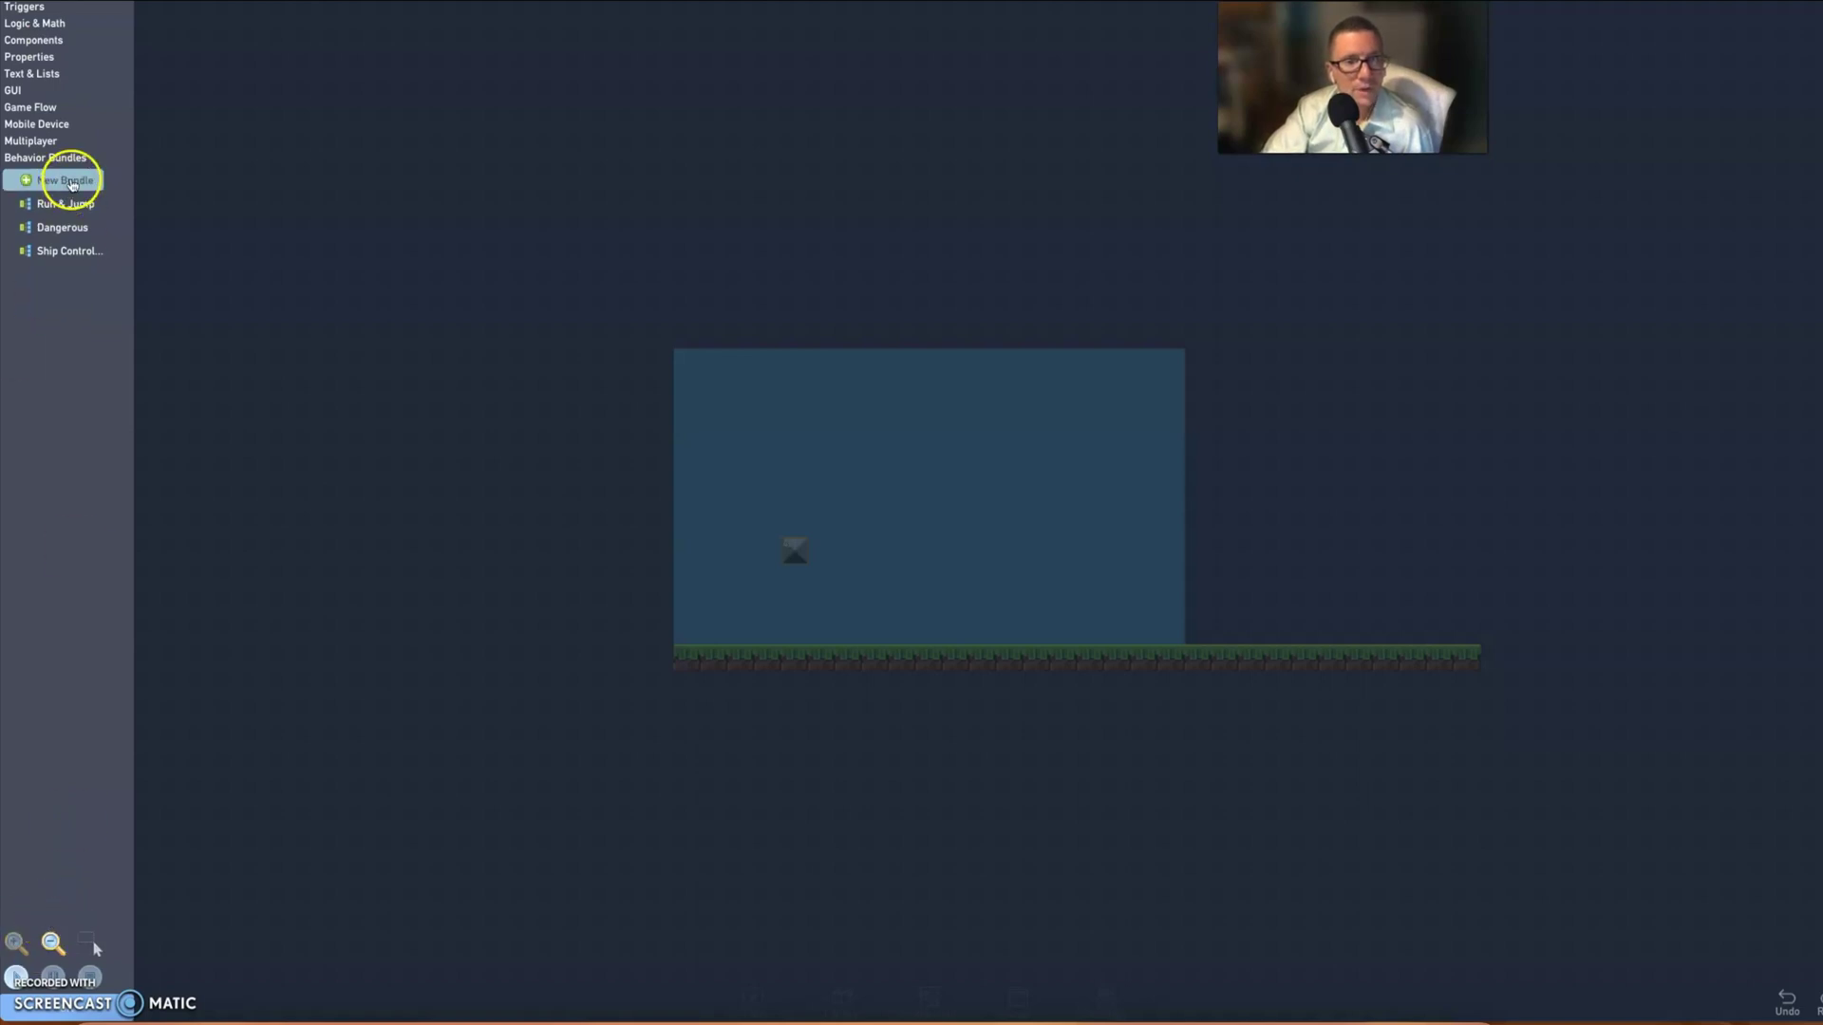
left_click_drag(65, 203, 646, 258)
left_click(643, 255)
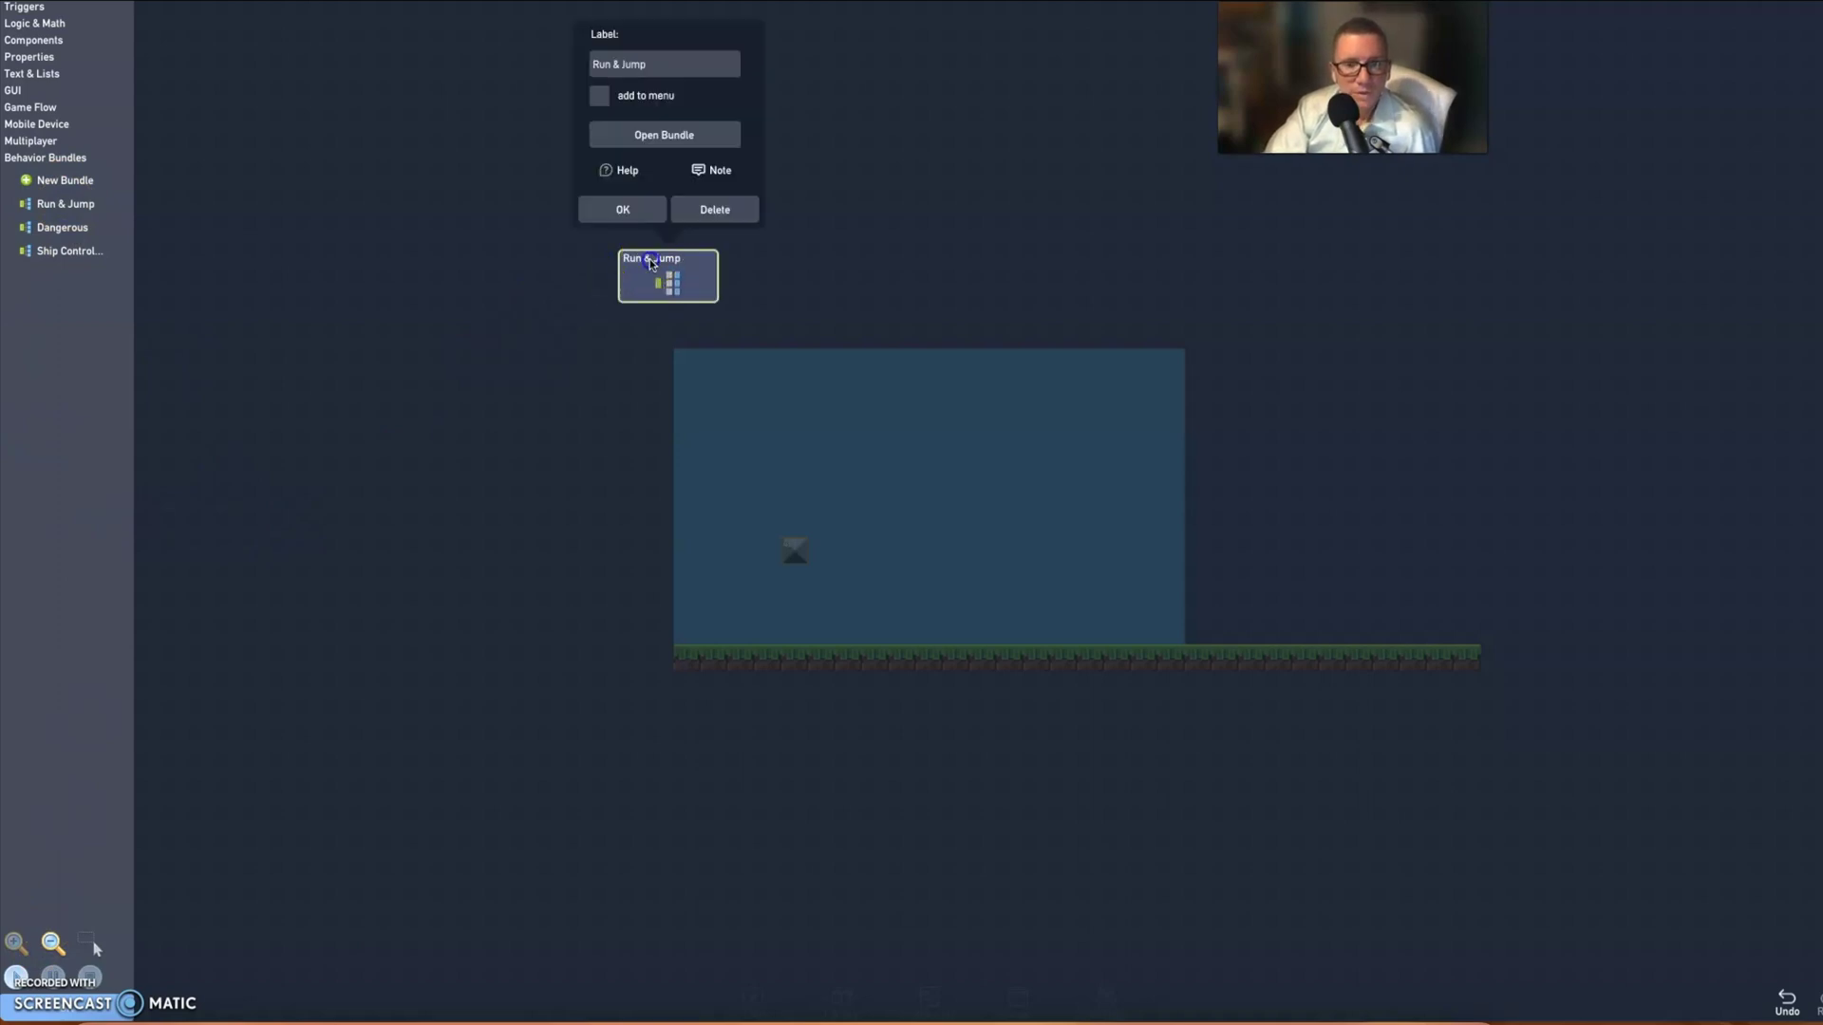
double_click(650, 261)
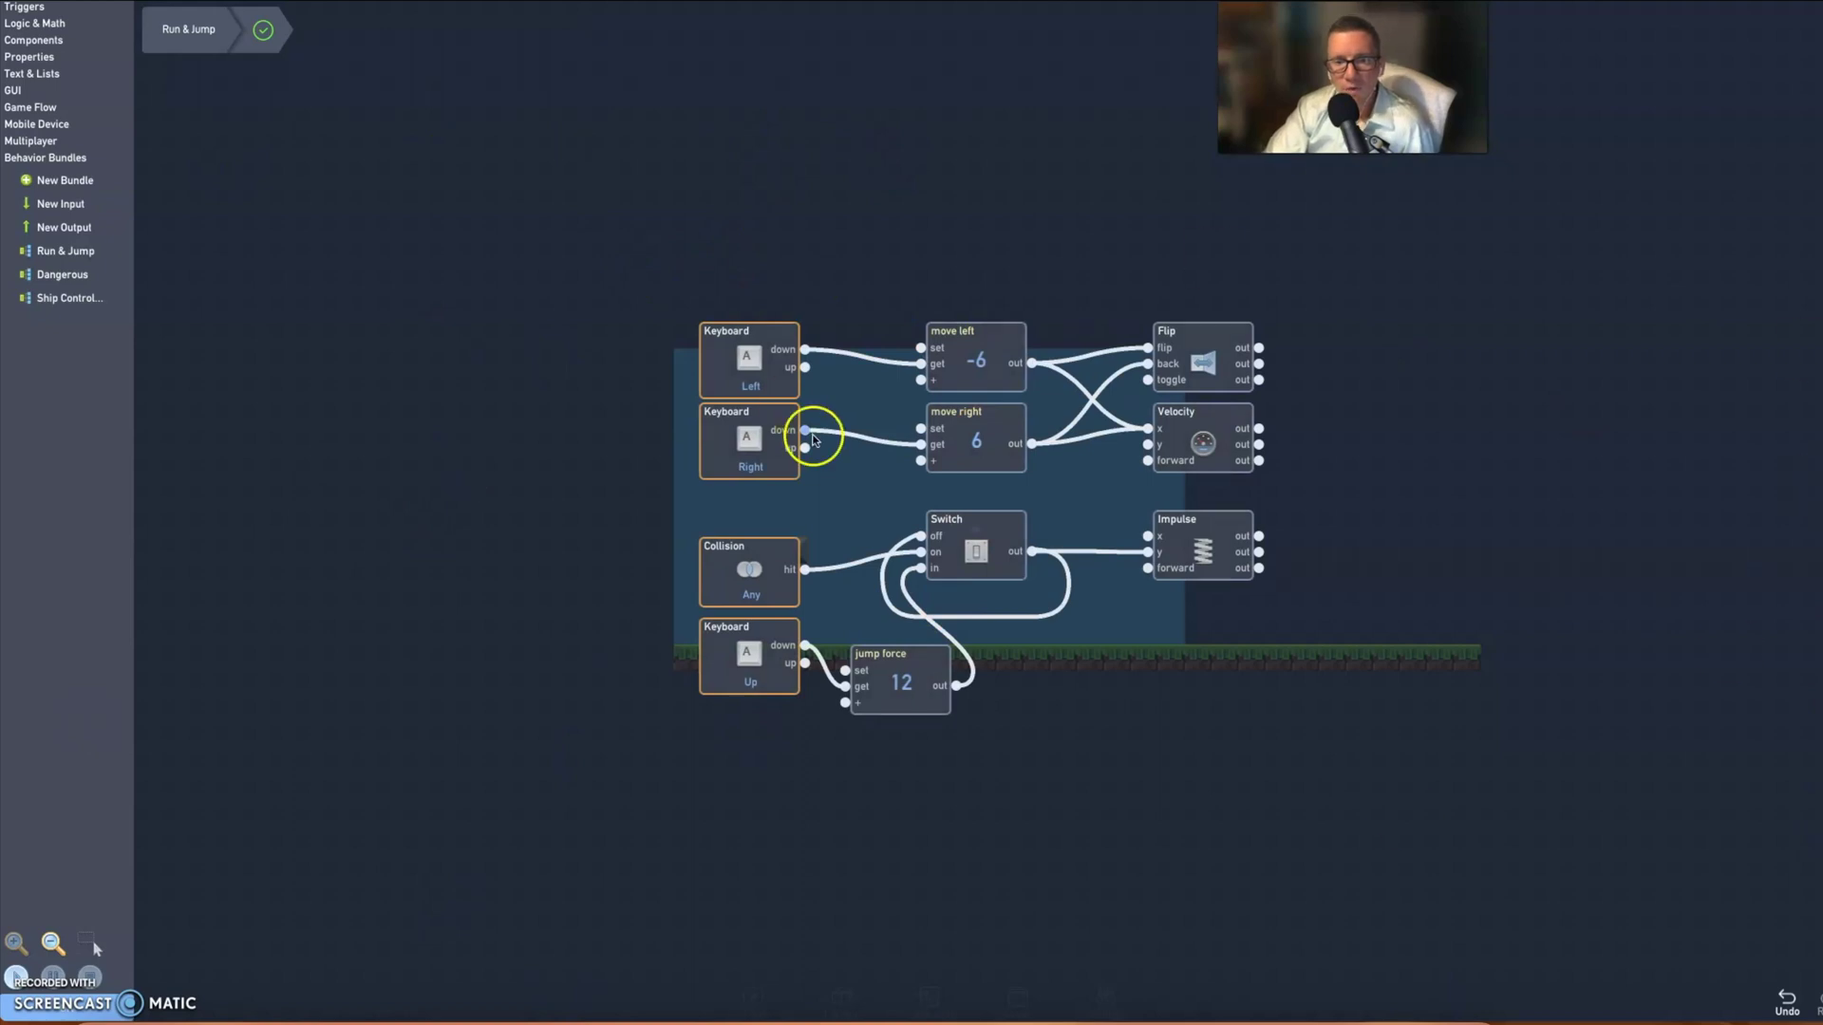
- Play the level and use the Left, Right and Up arrows to run and jump repeatedly
left_click(17, 976)
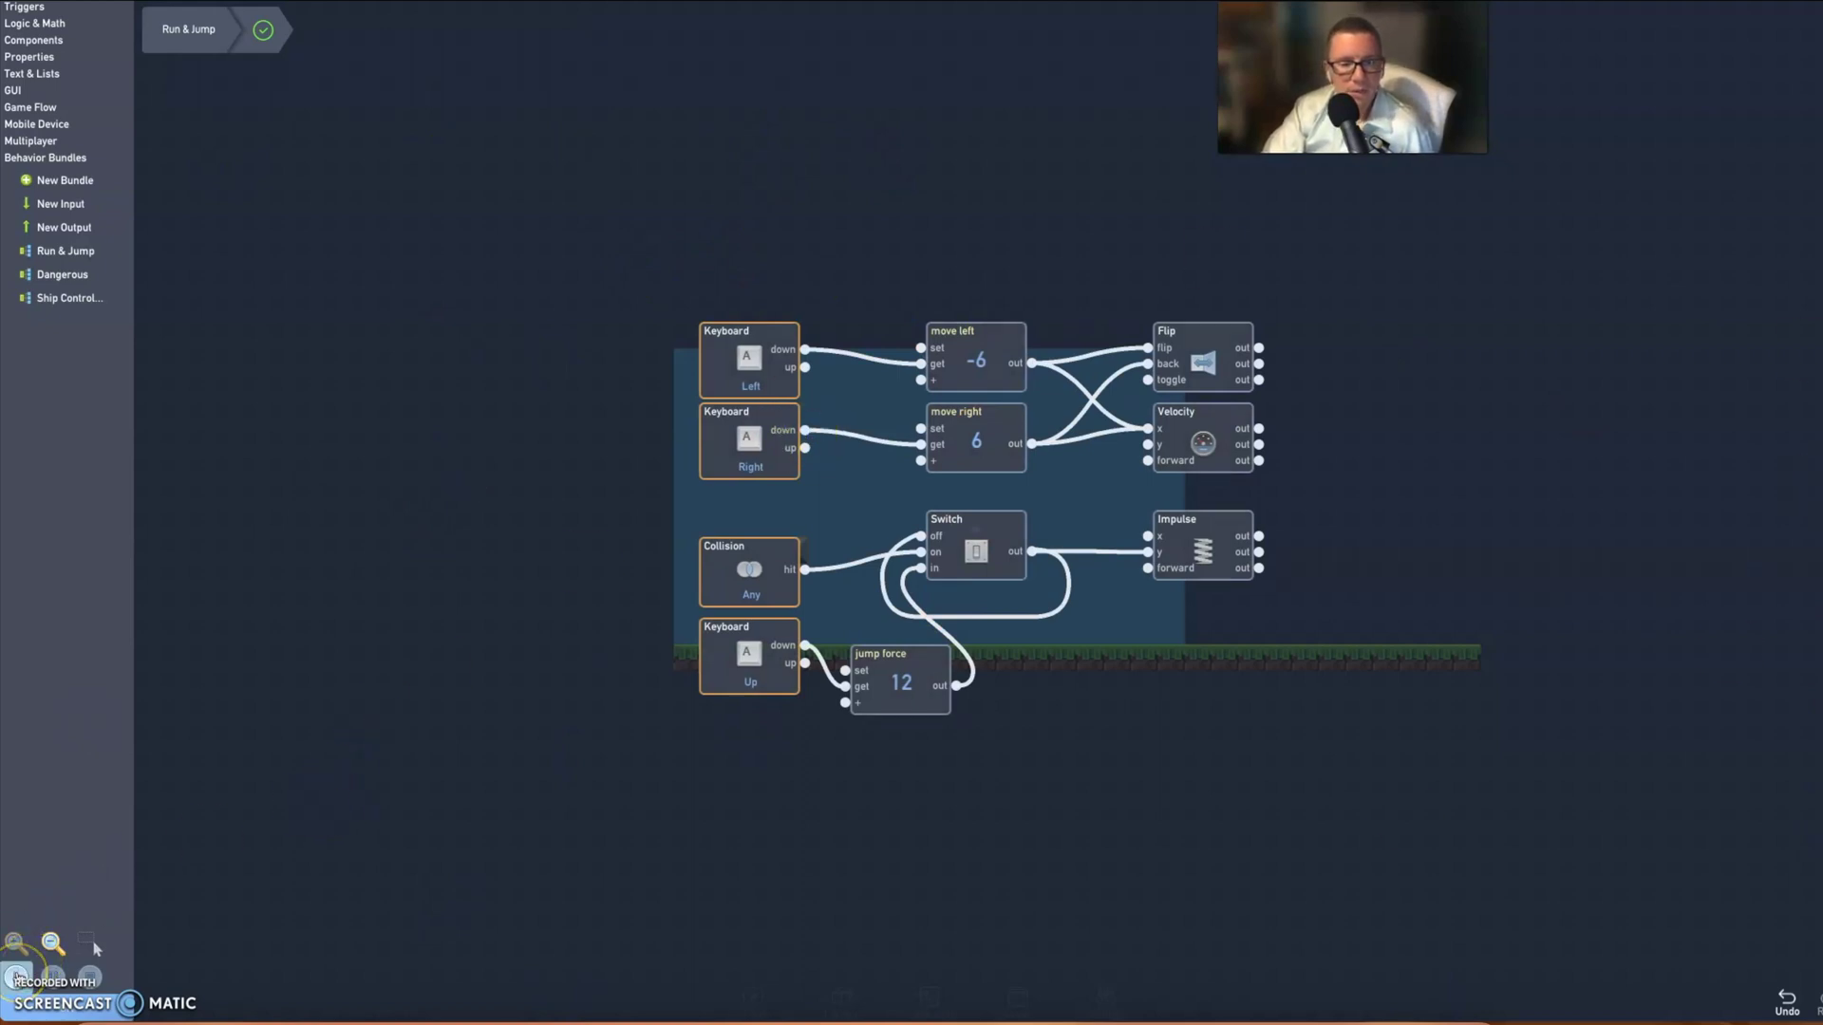
left_click(162, 956)
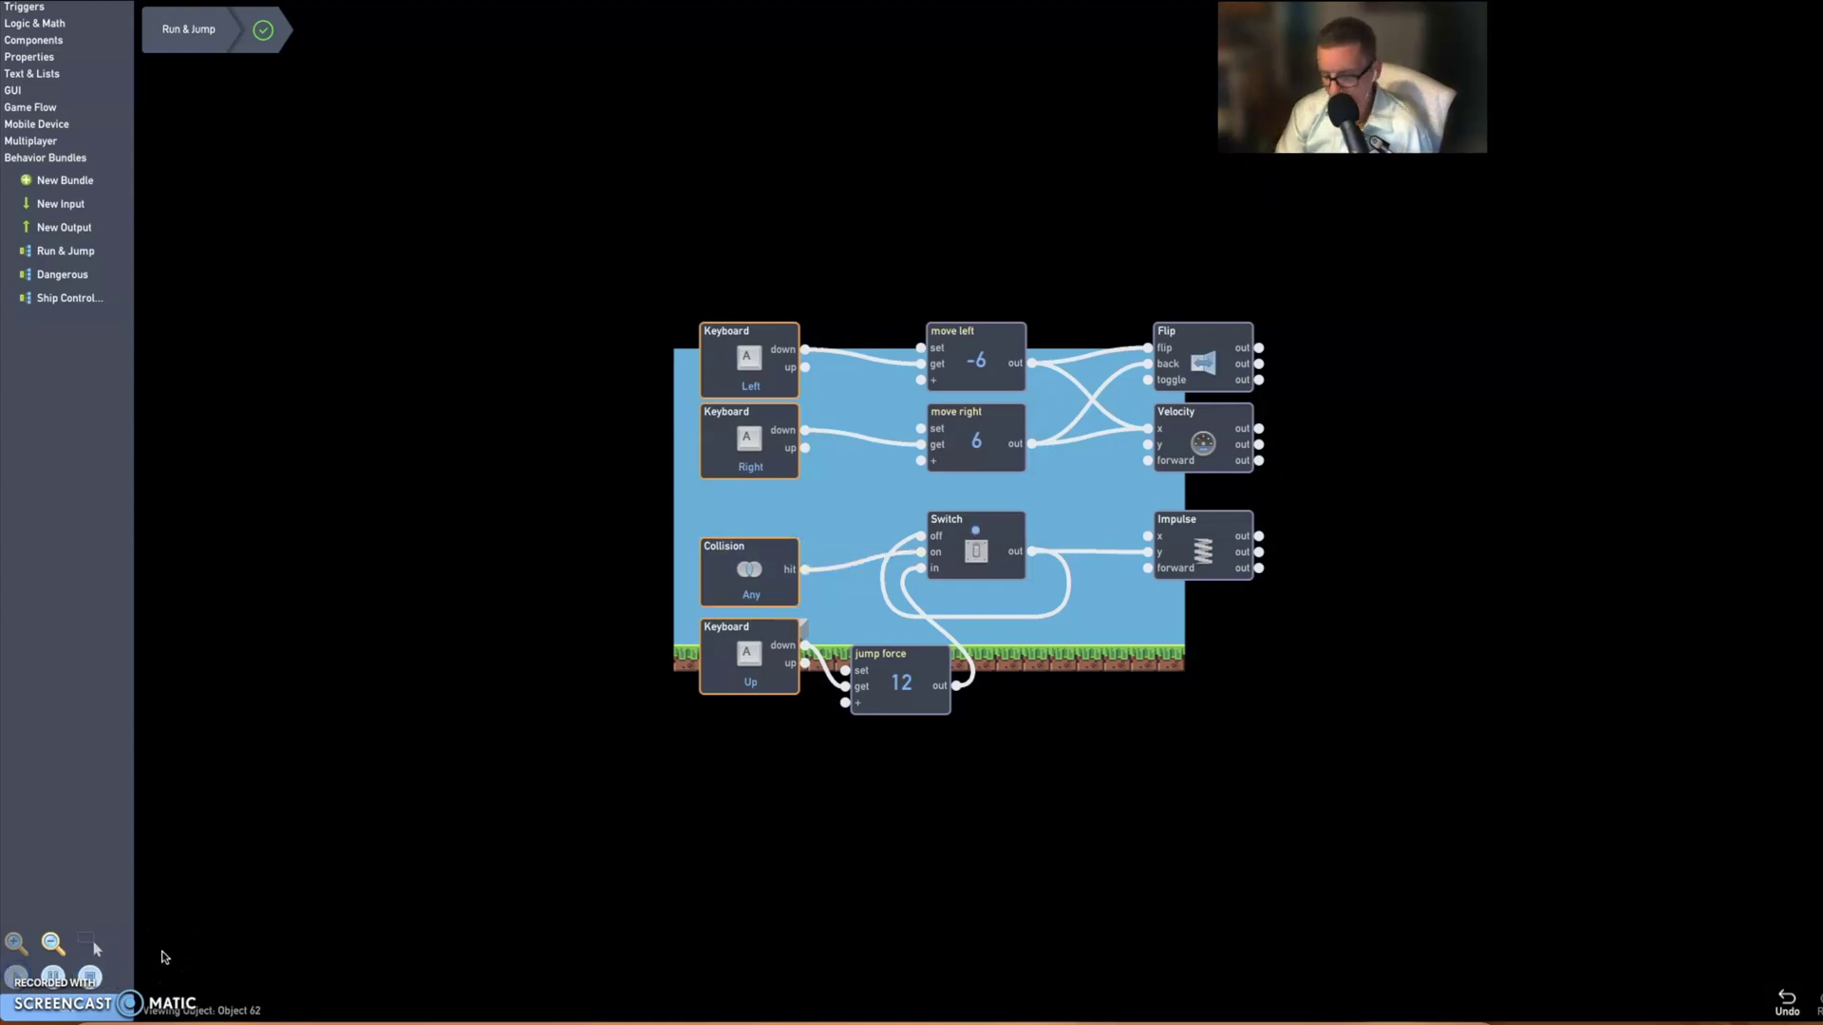
key("Right")
key("Left")
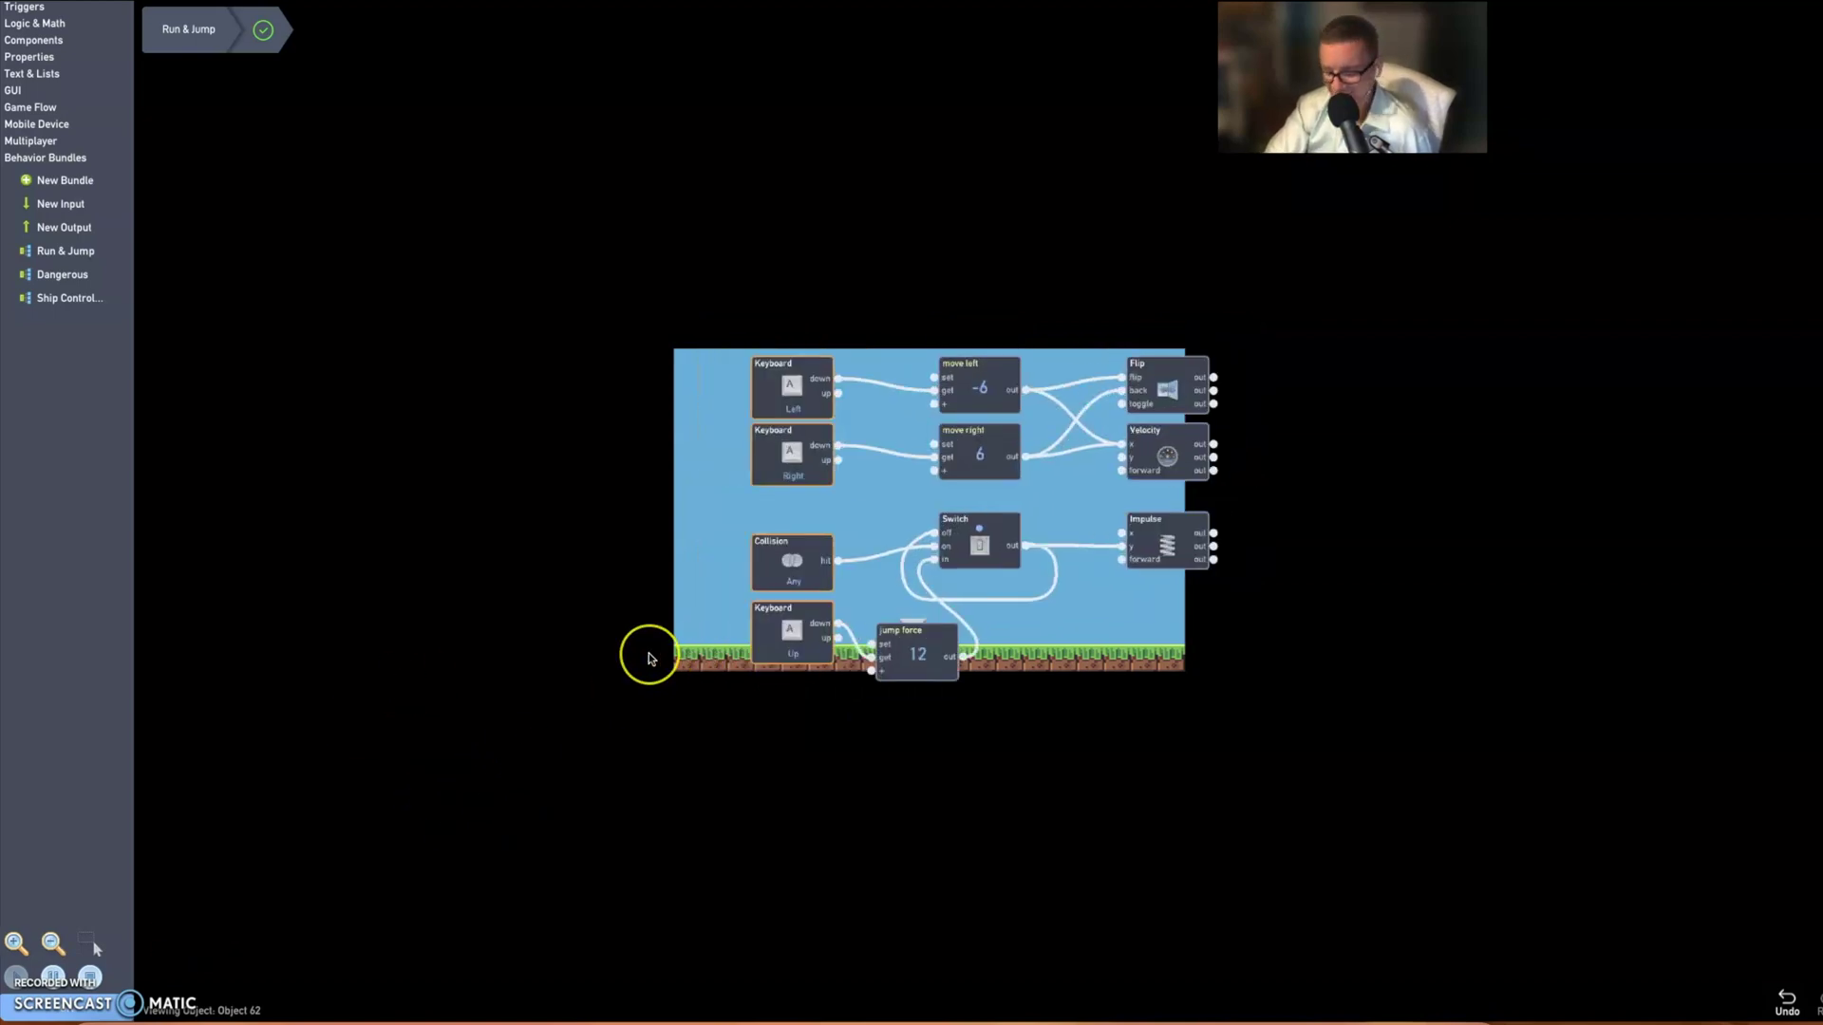
key("Right")
key("Left")
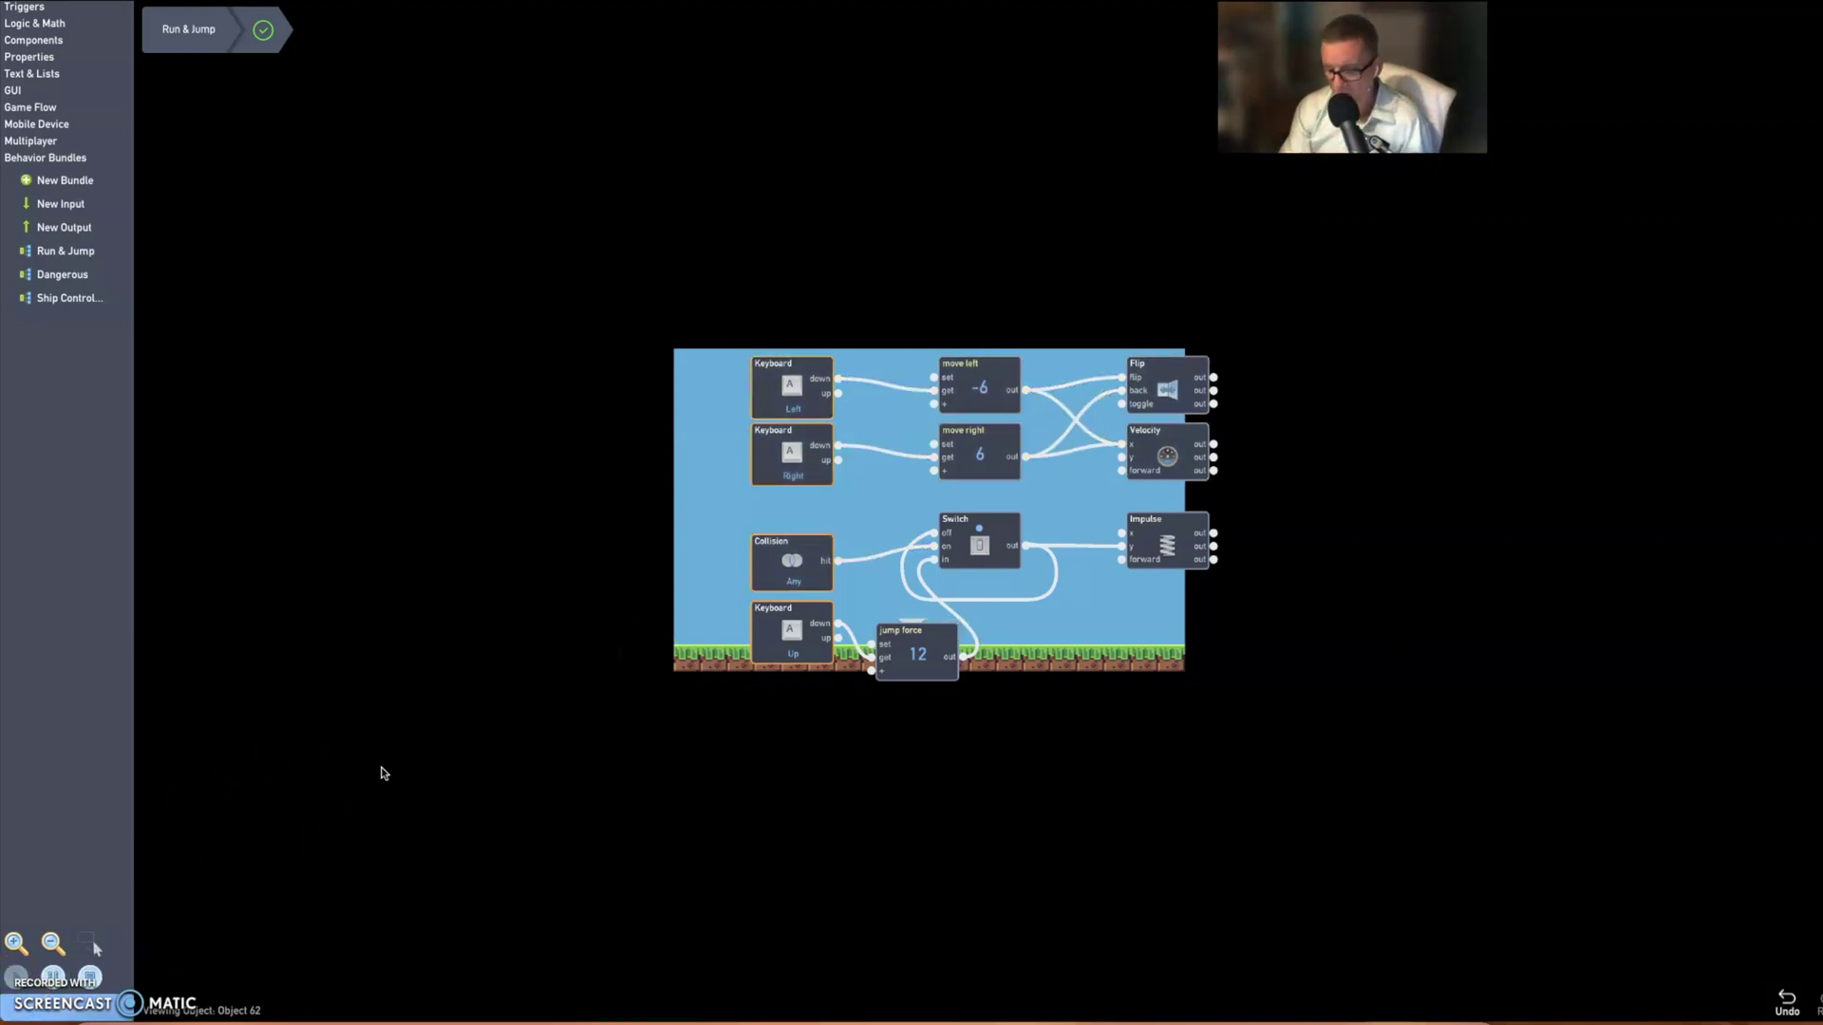
key("Up")
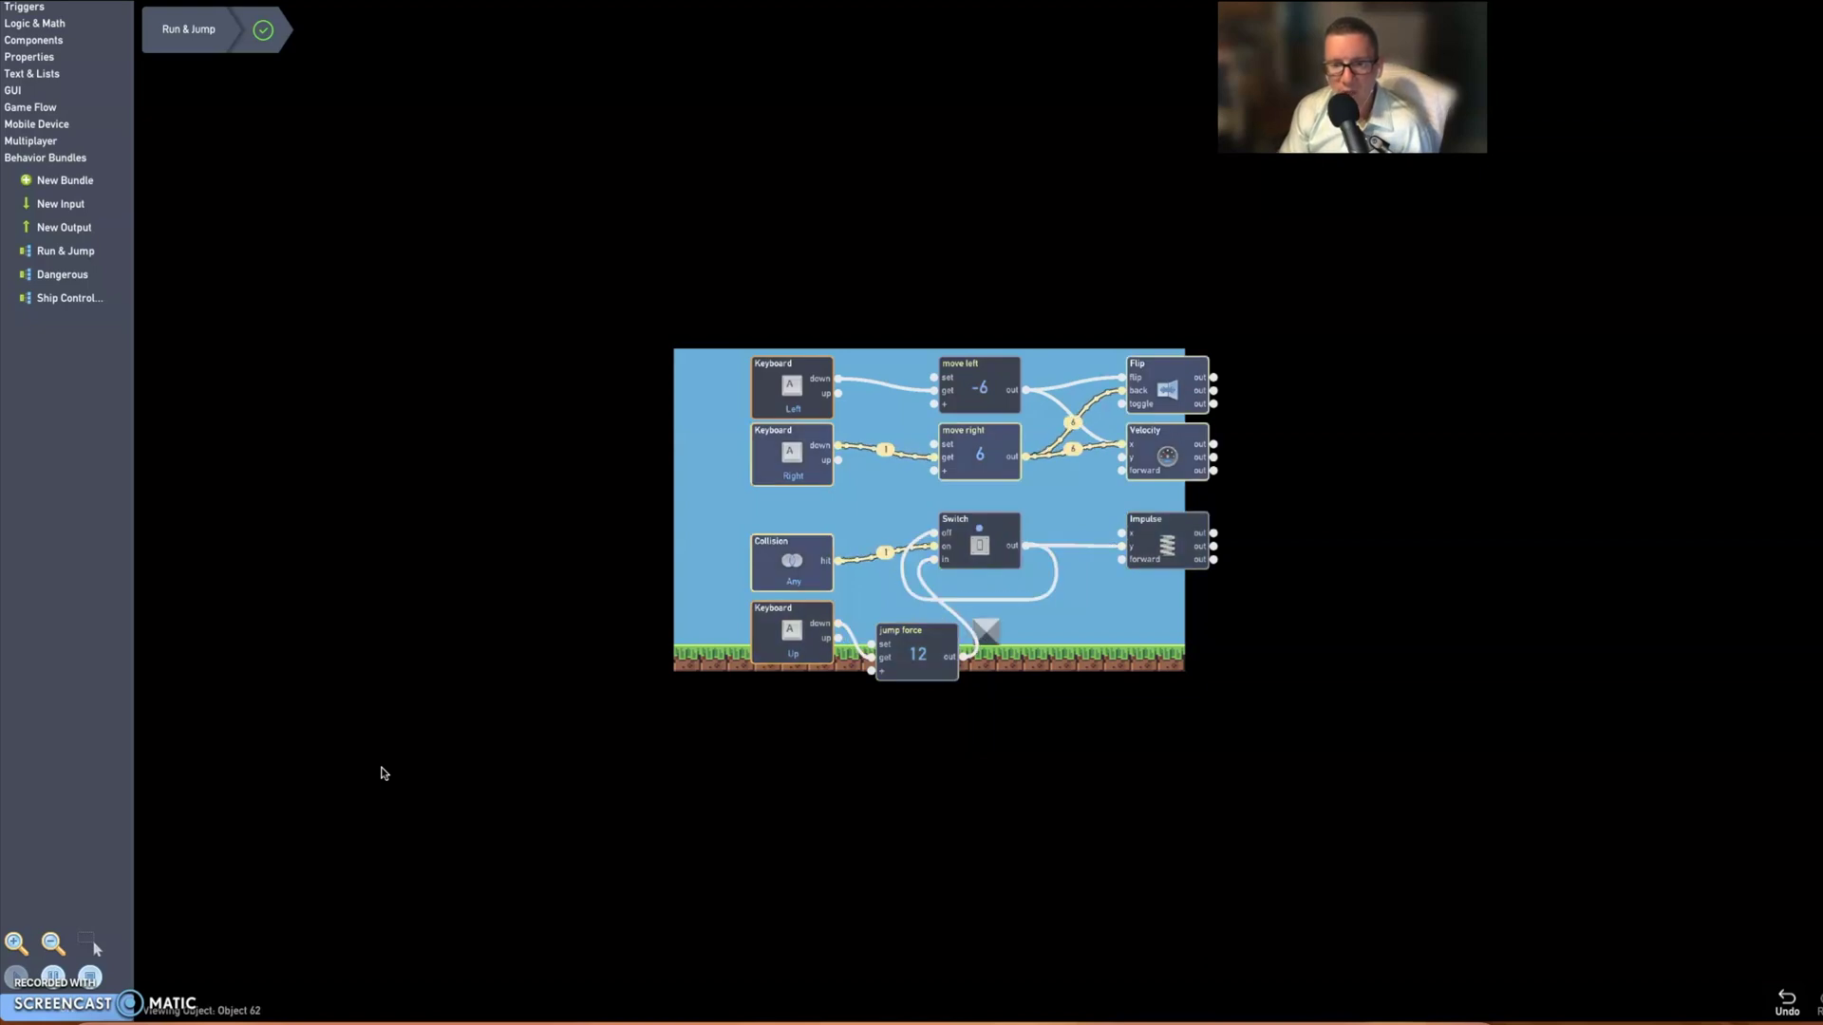
key("Right")
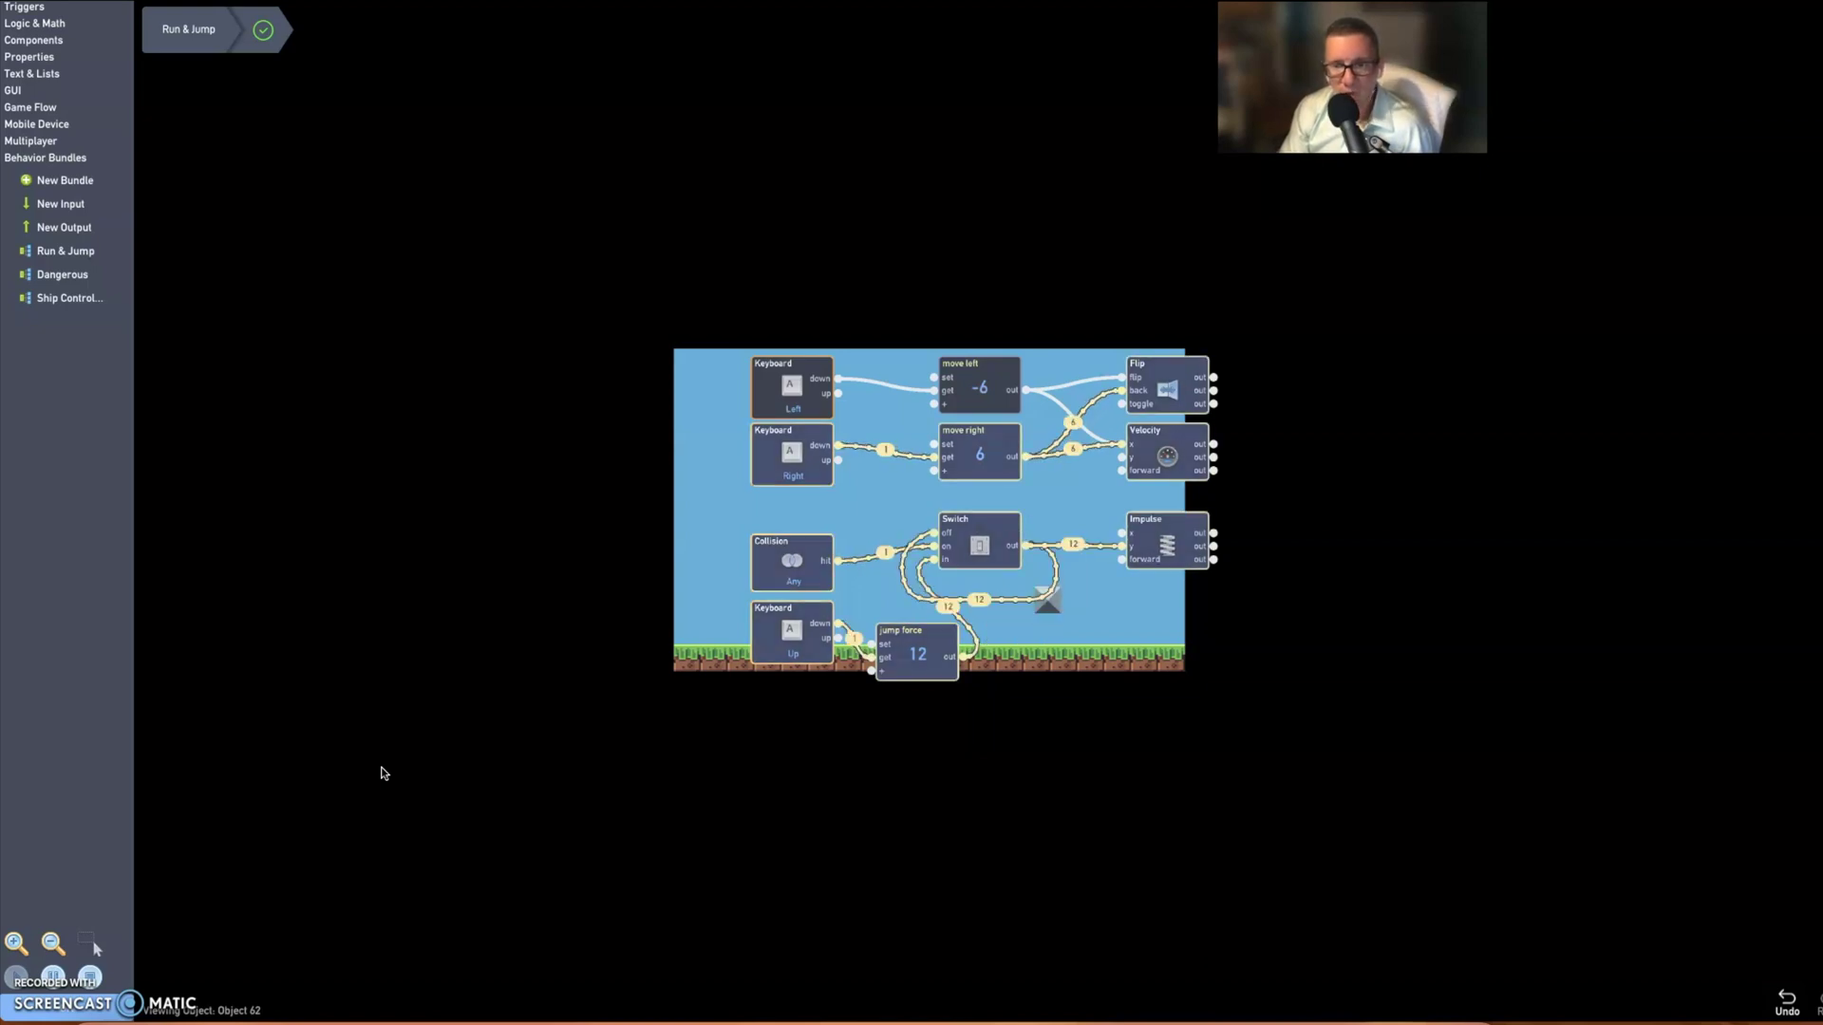
key("Up")
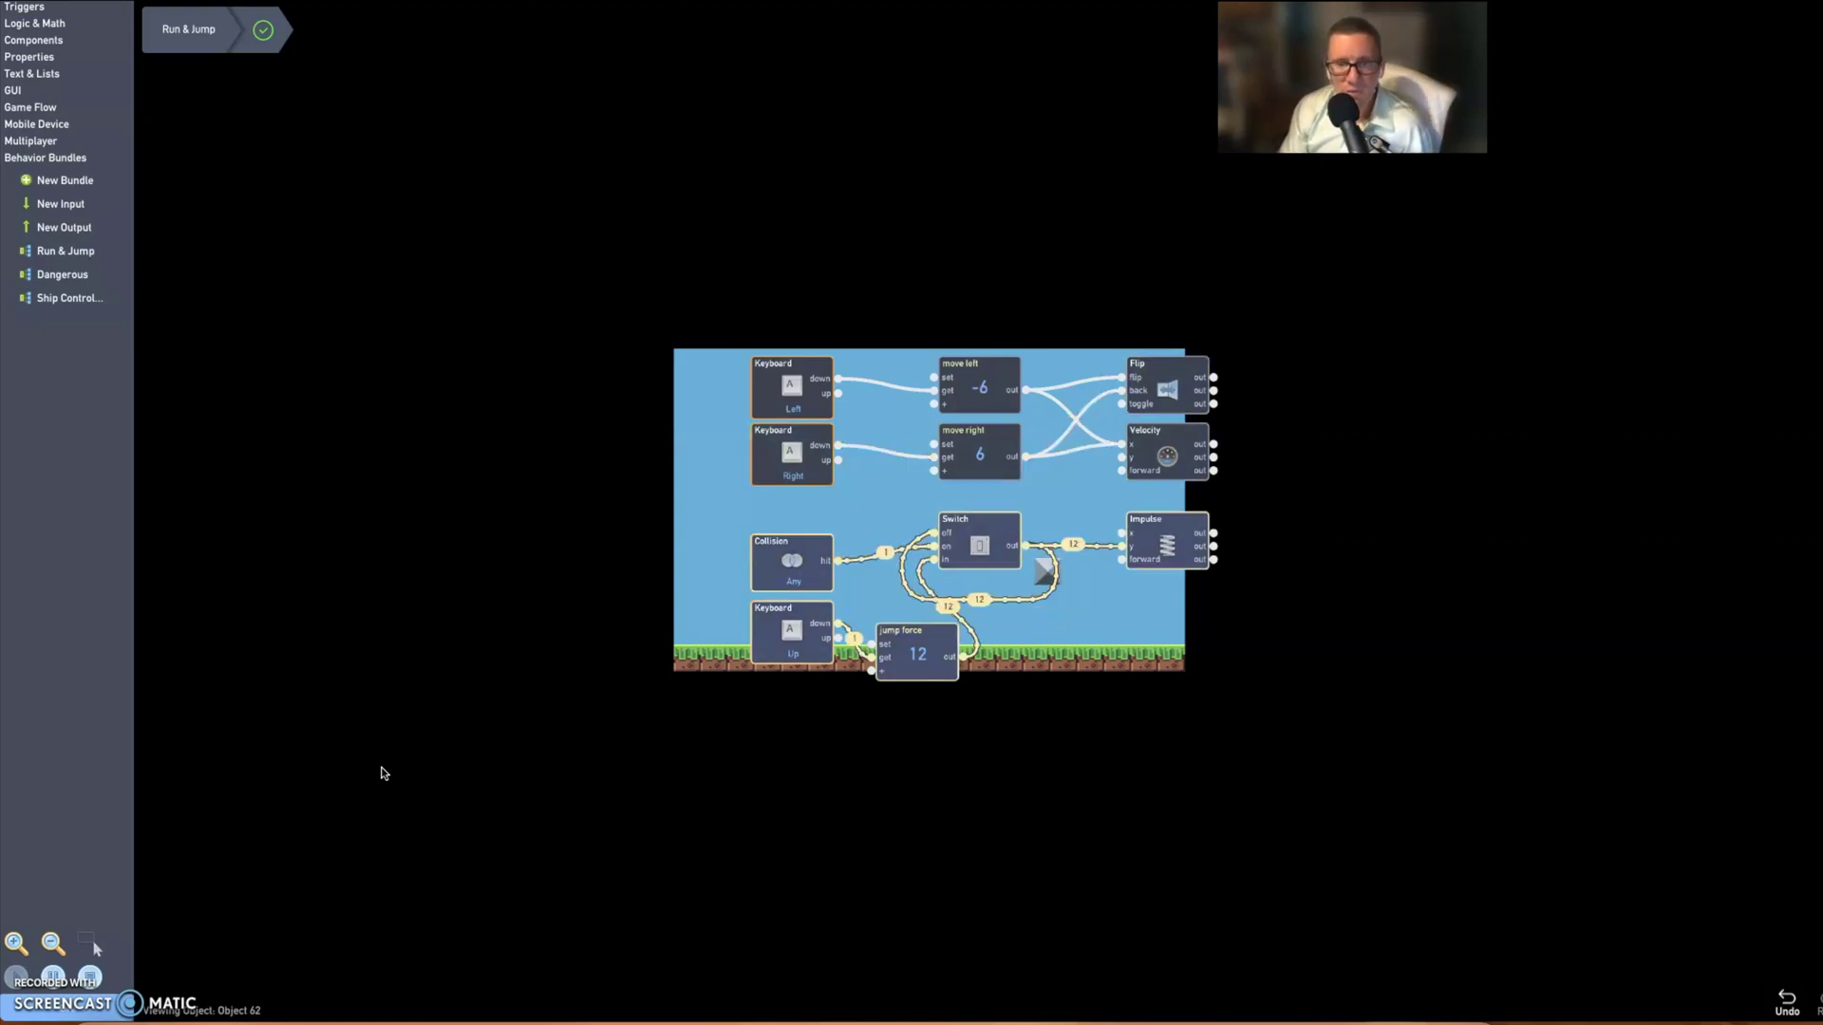
key("Up")
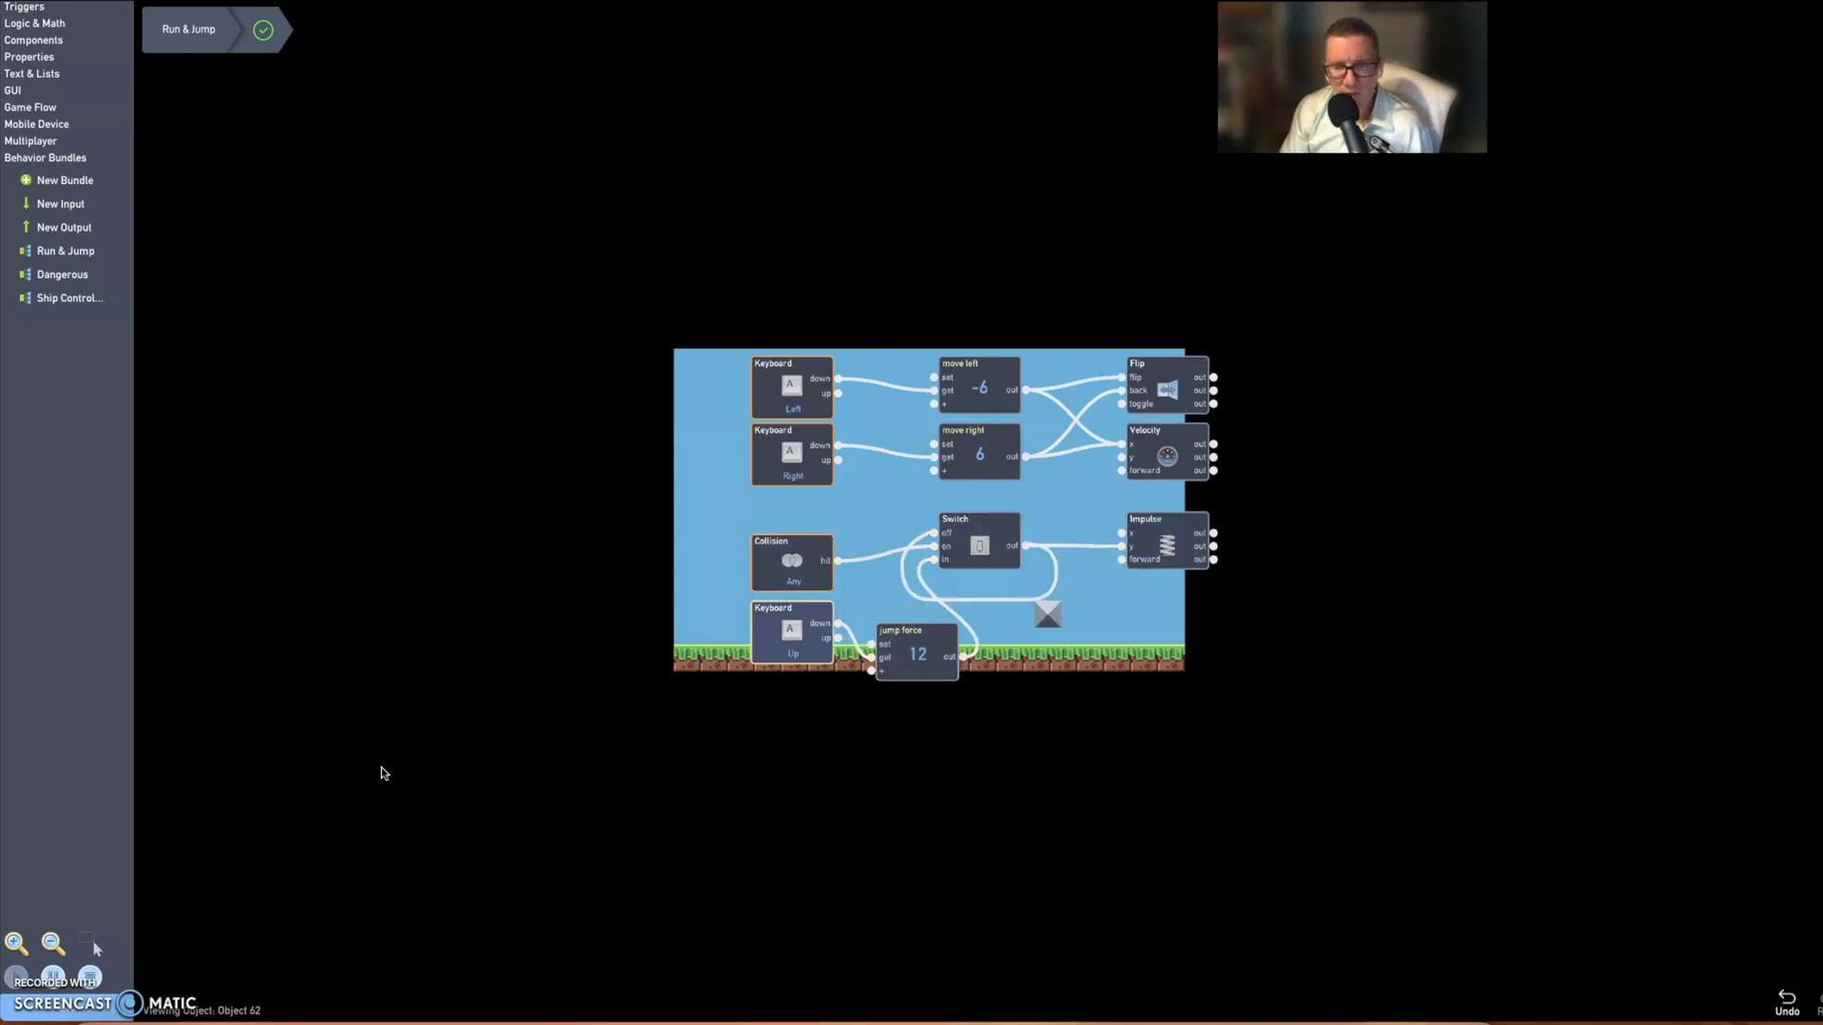
key("Up")
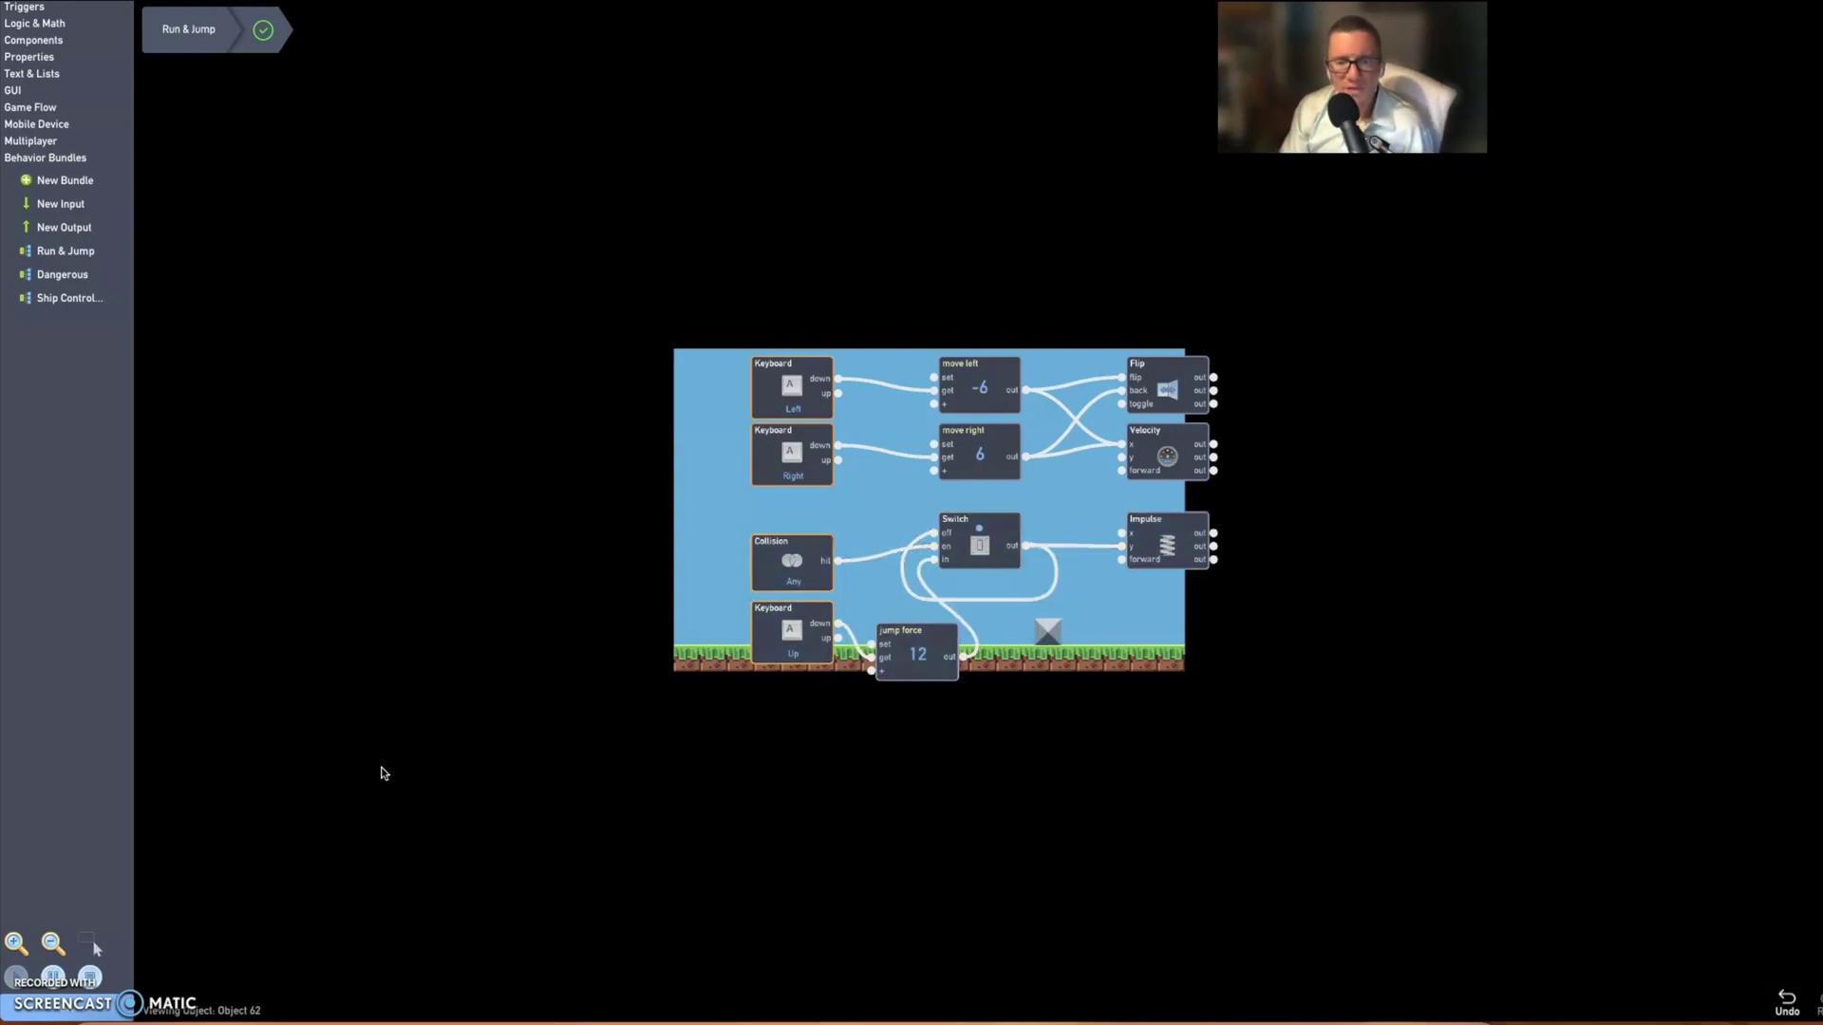
key("Up")
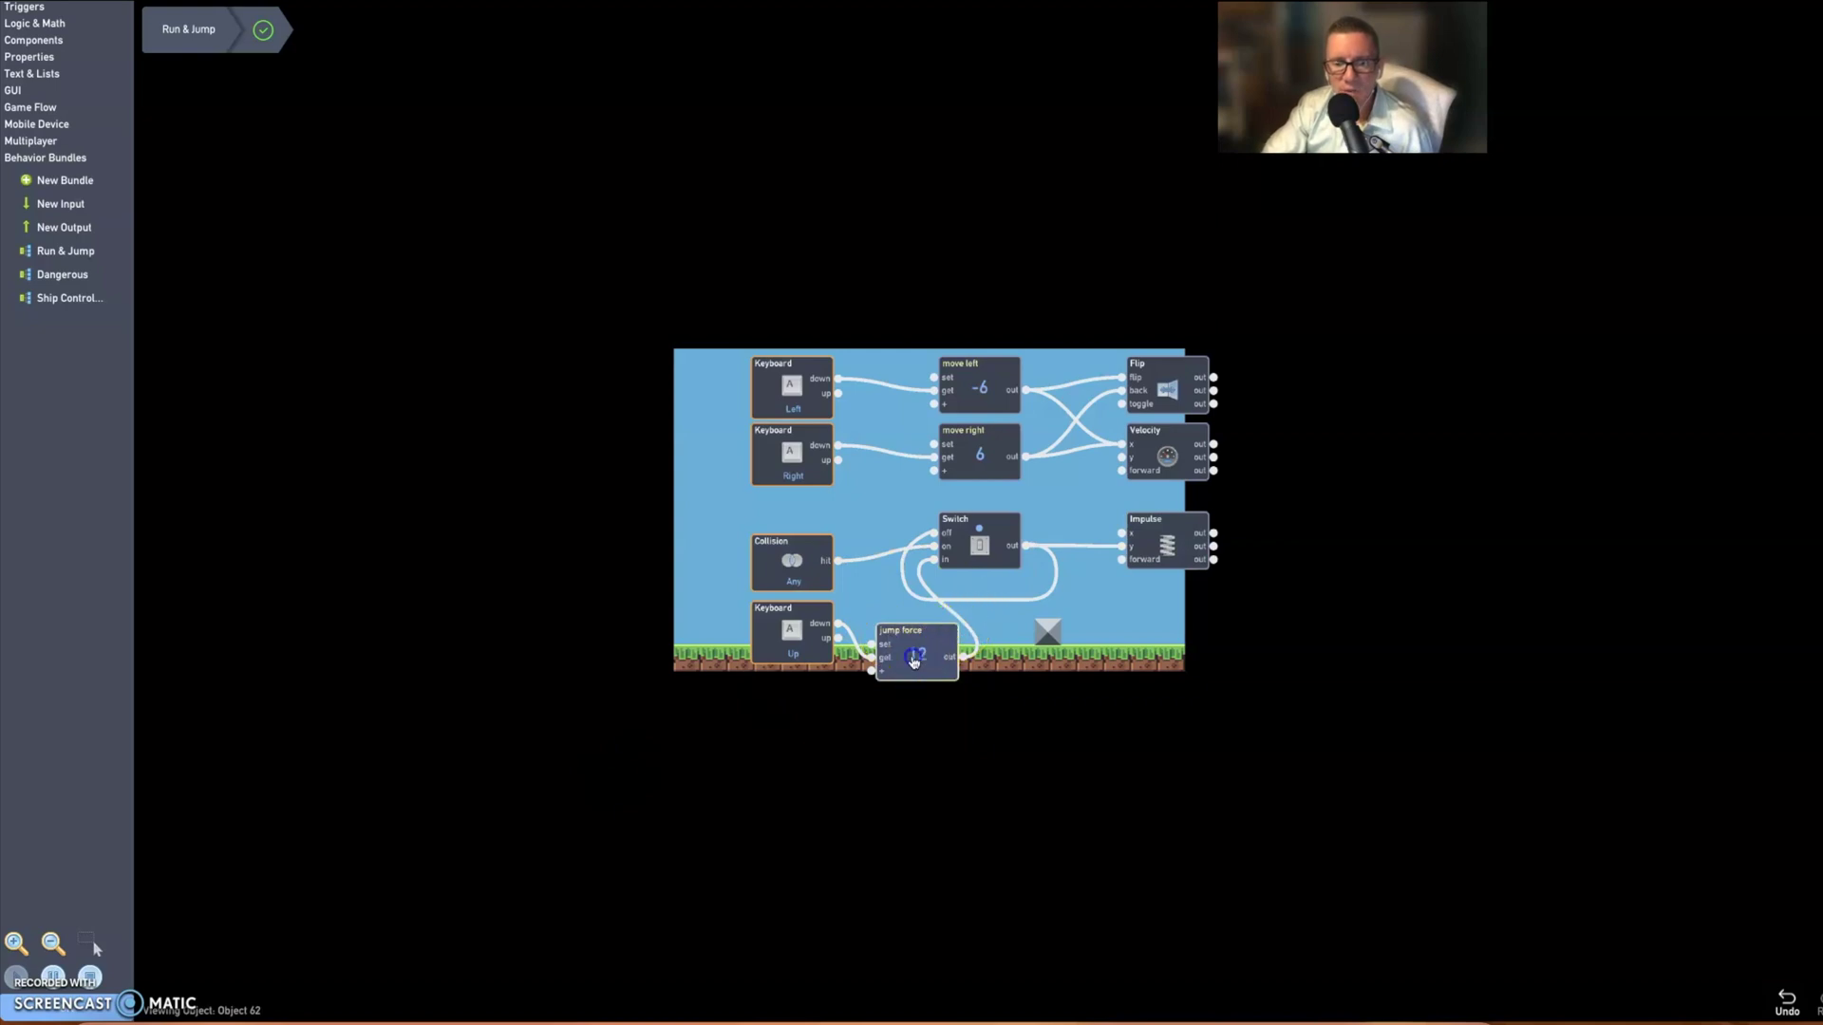
- Set the Run & Jump jump force value to 28 and shrink the behaviour graph back
left_click(916, 663)
left_click(921, 474)
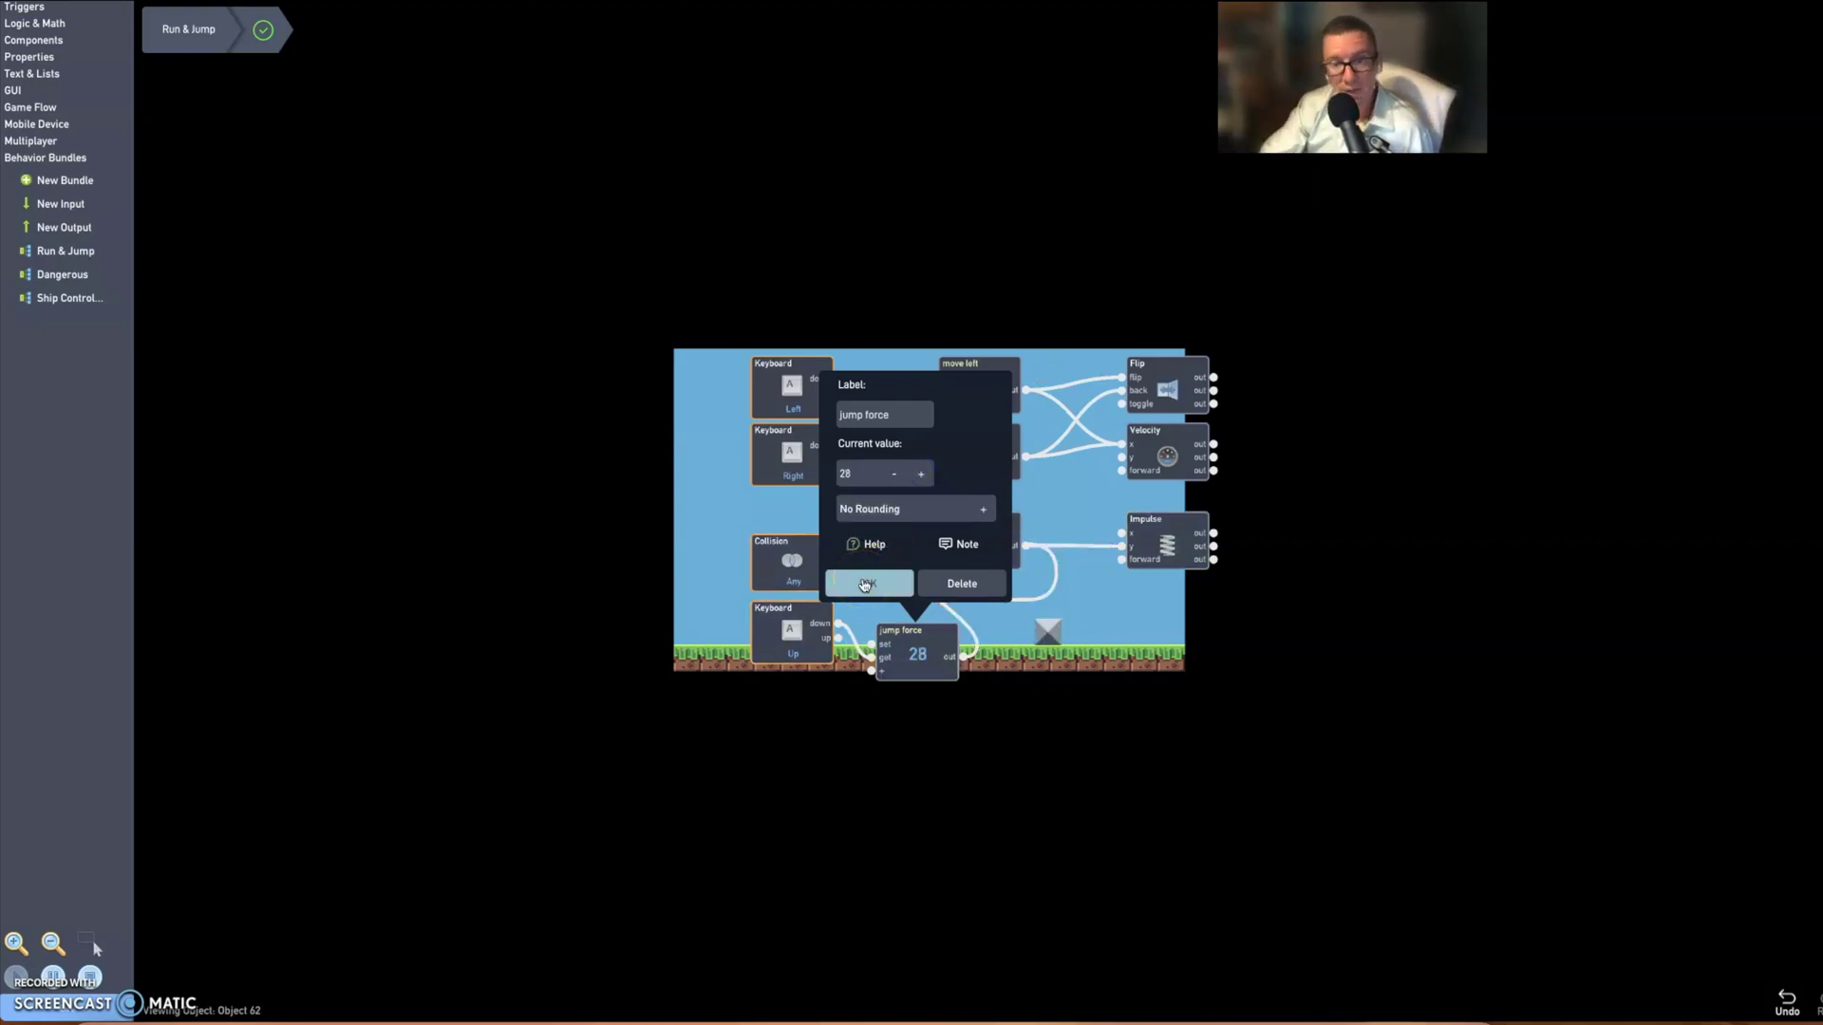
left_click(864, 583)
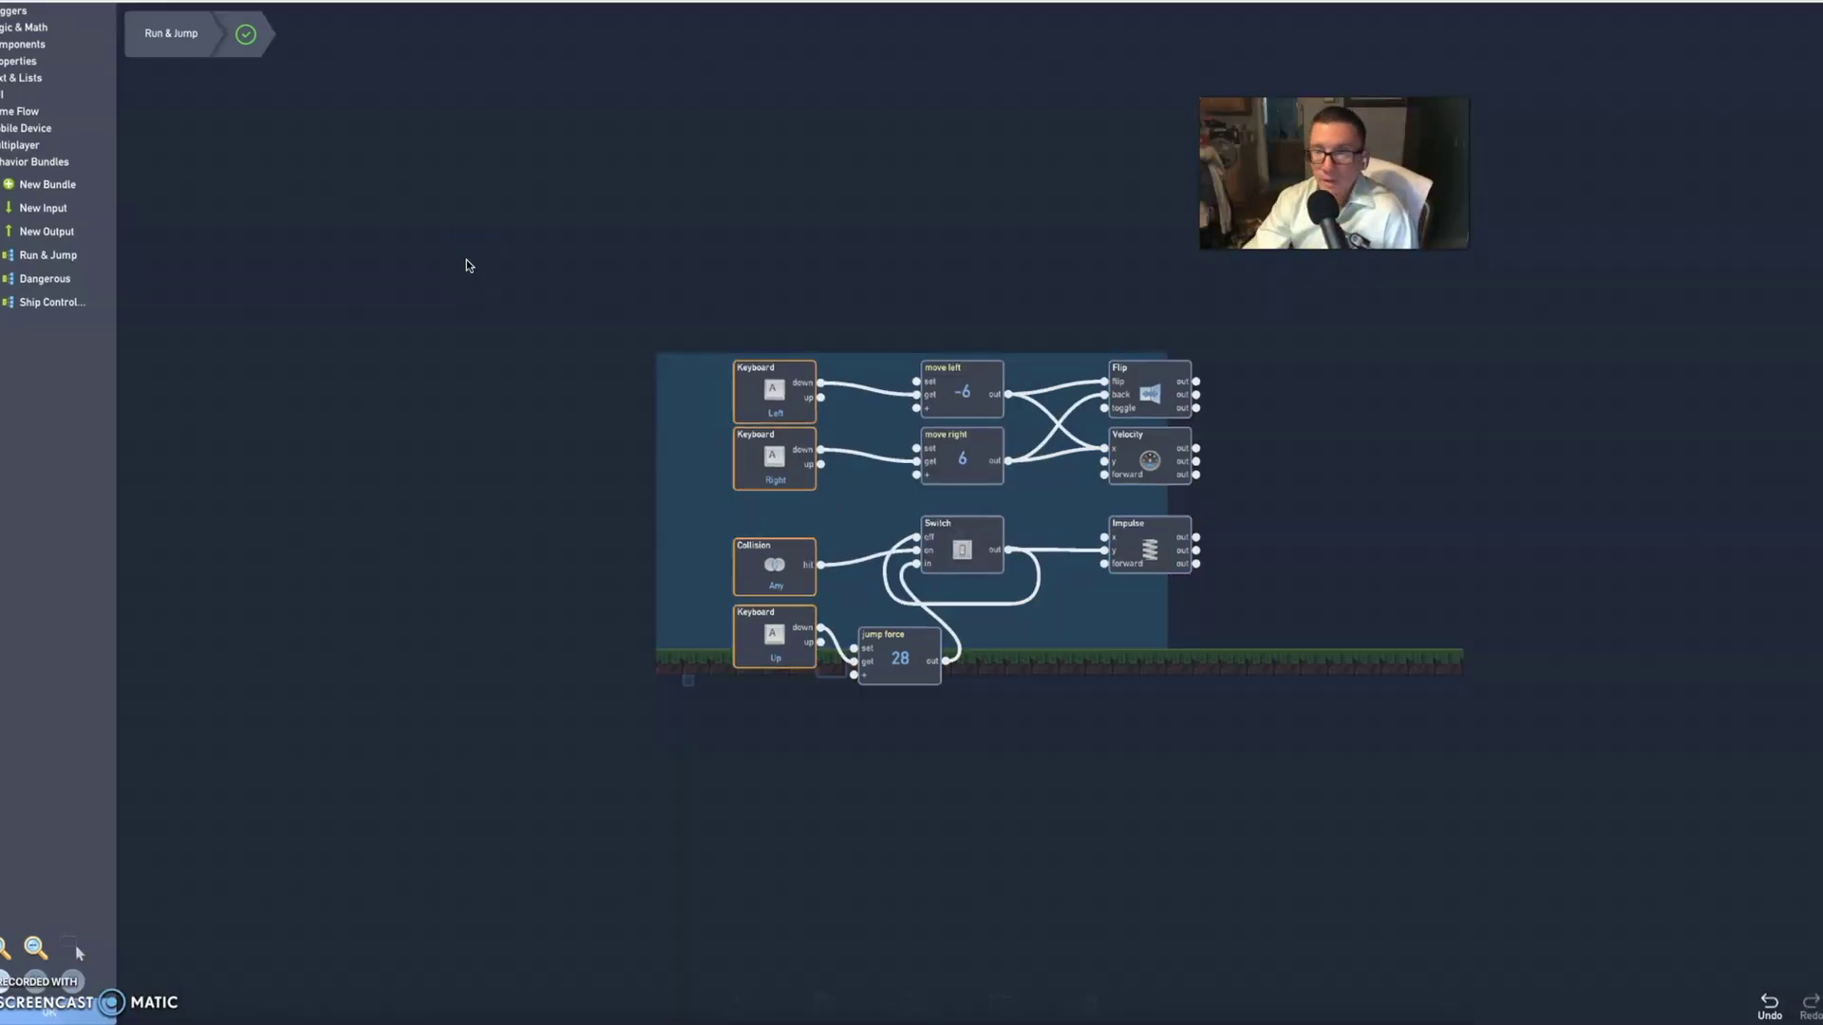
left_click(936, 276)
left_click(1067, 354)
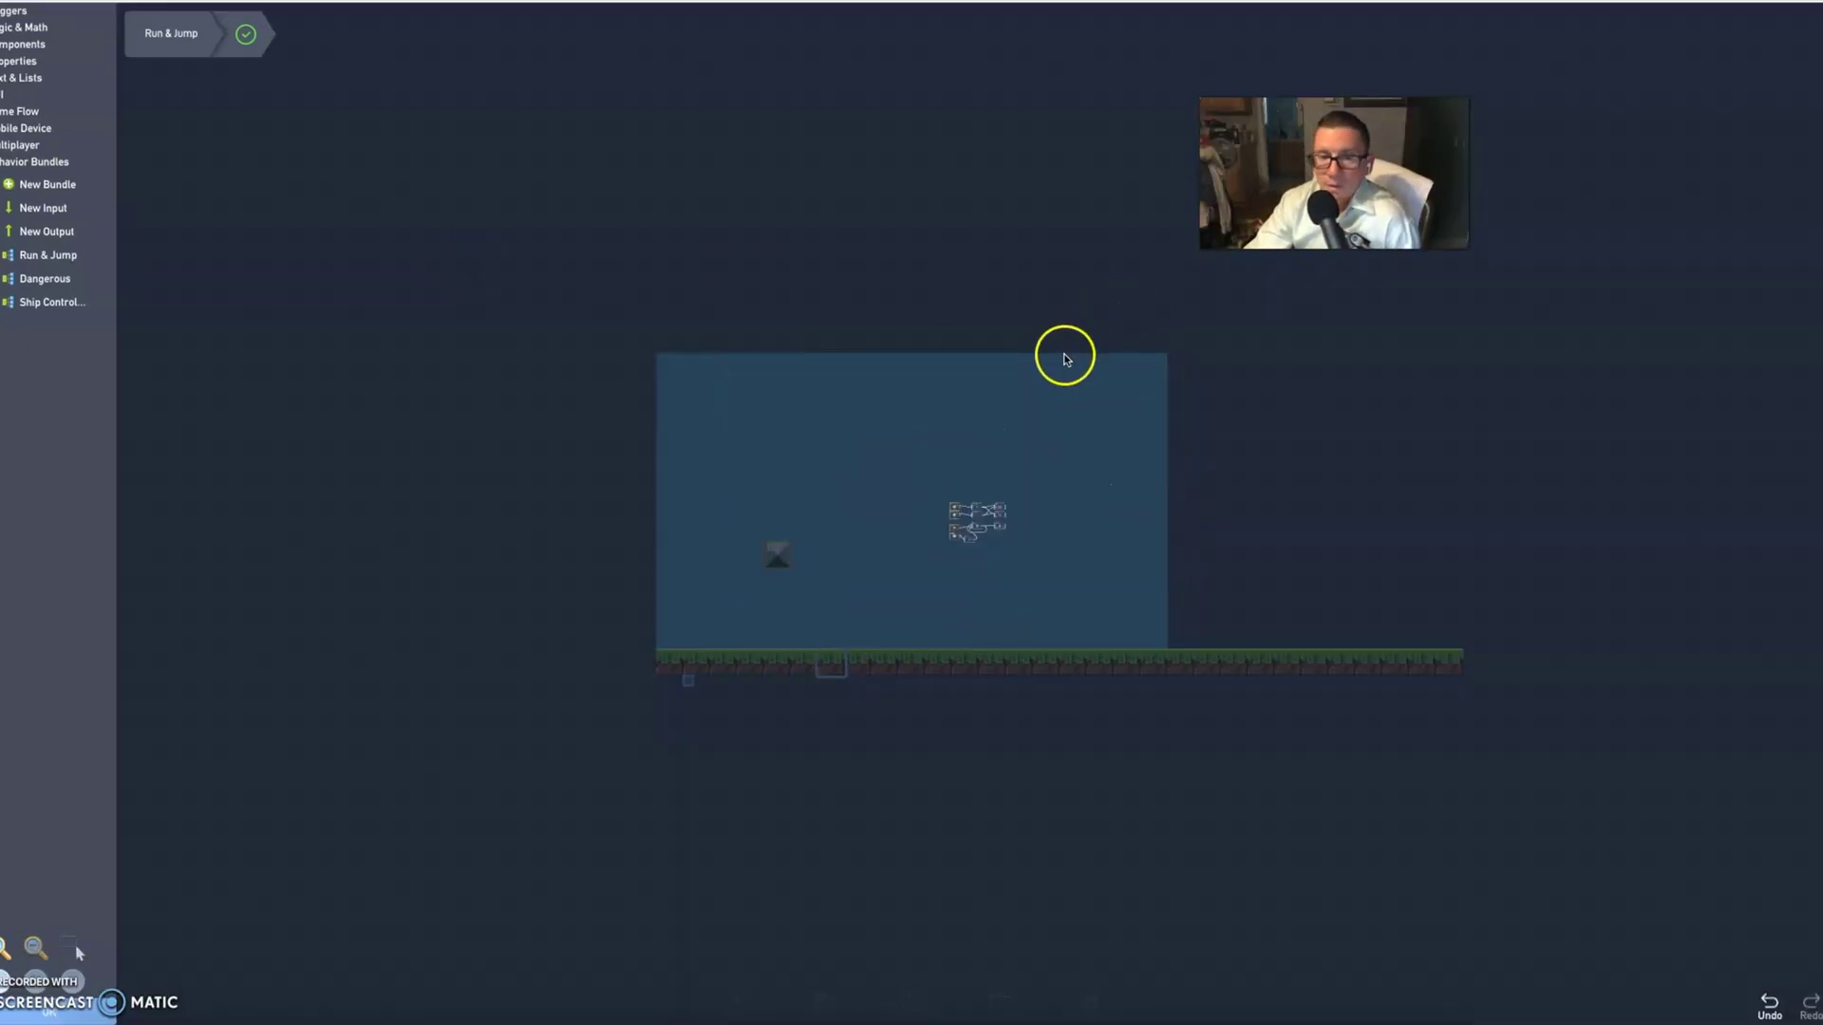
left_click(1090, 528)
left_click(28, 884)
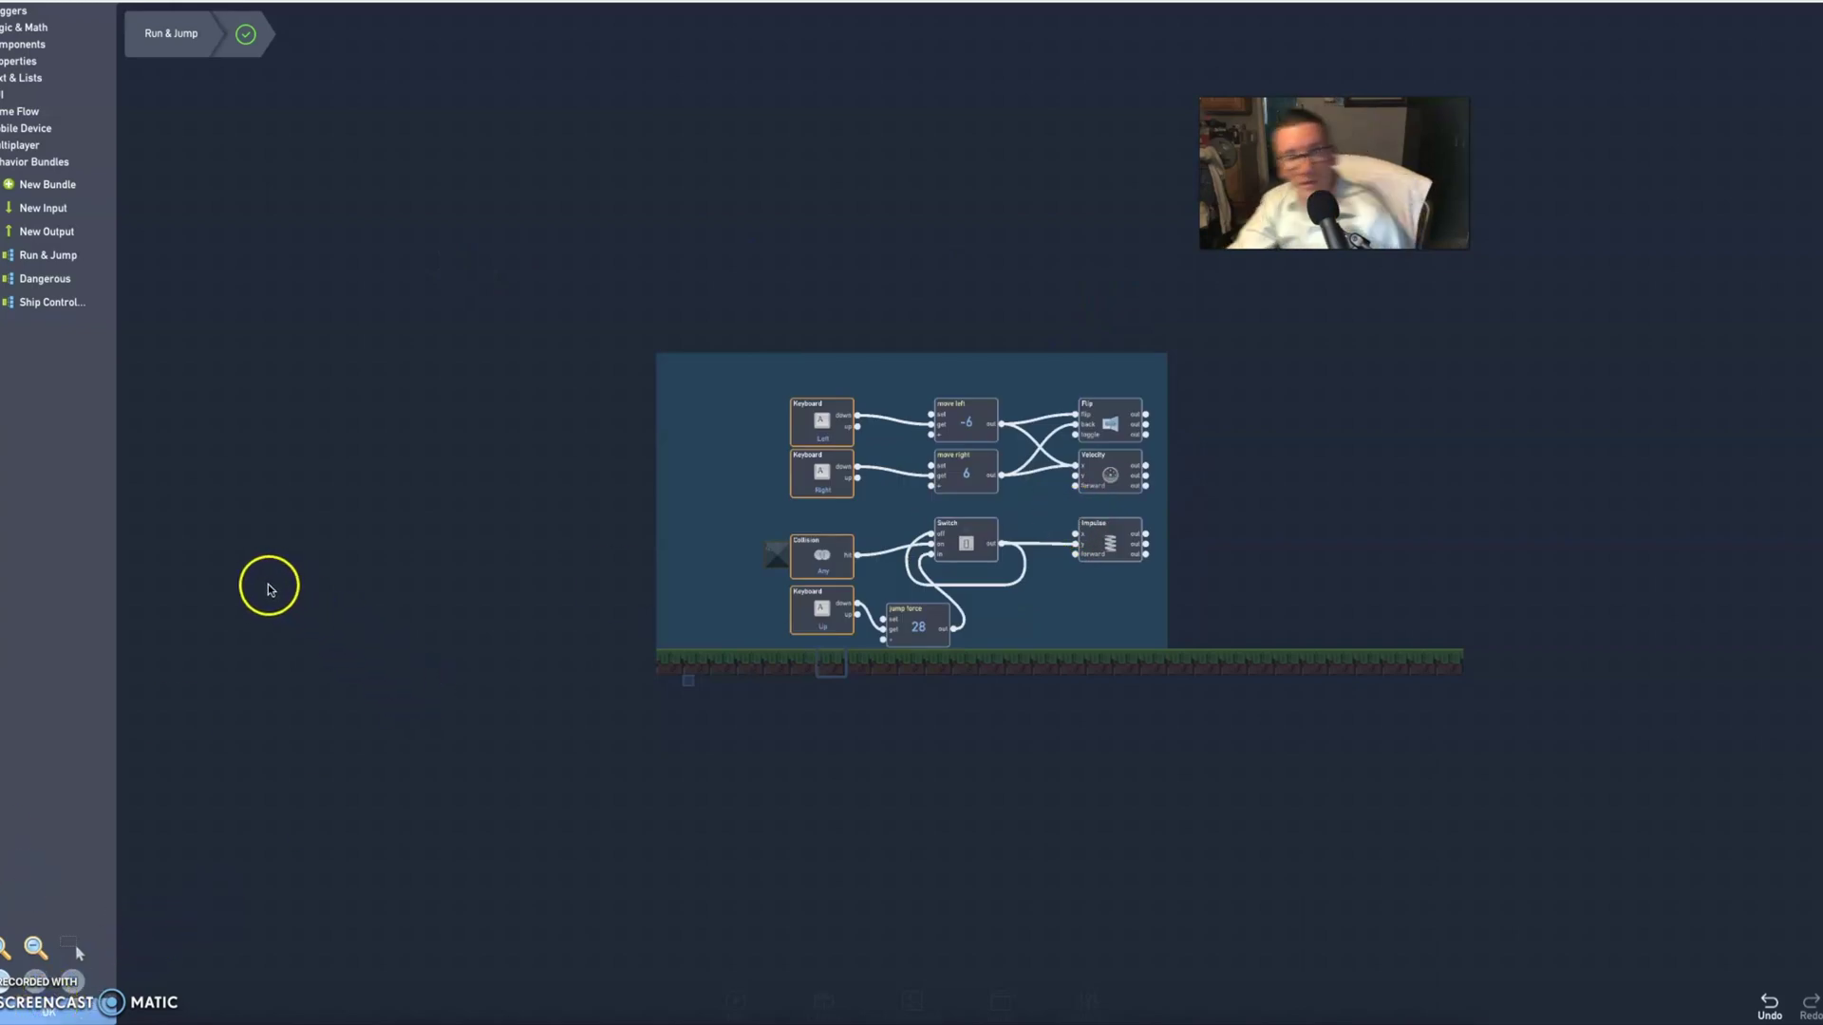
- Open the player's gray sprite and paint two dark eyes and a wide mouth
left_click(62, 1014)
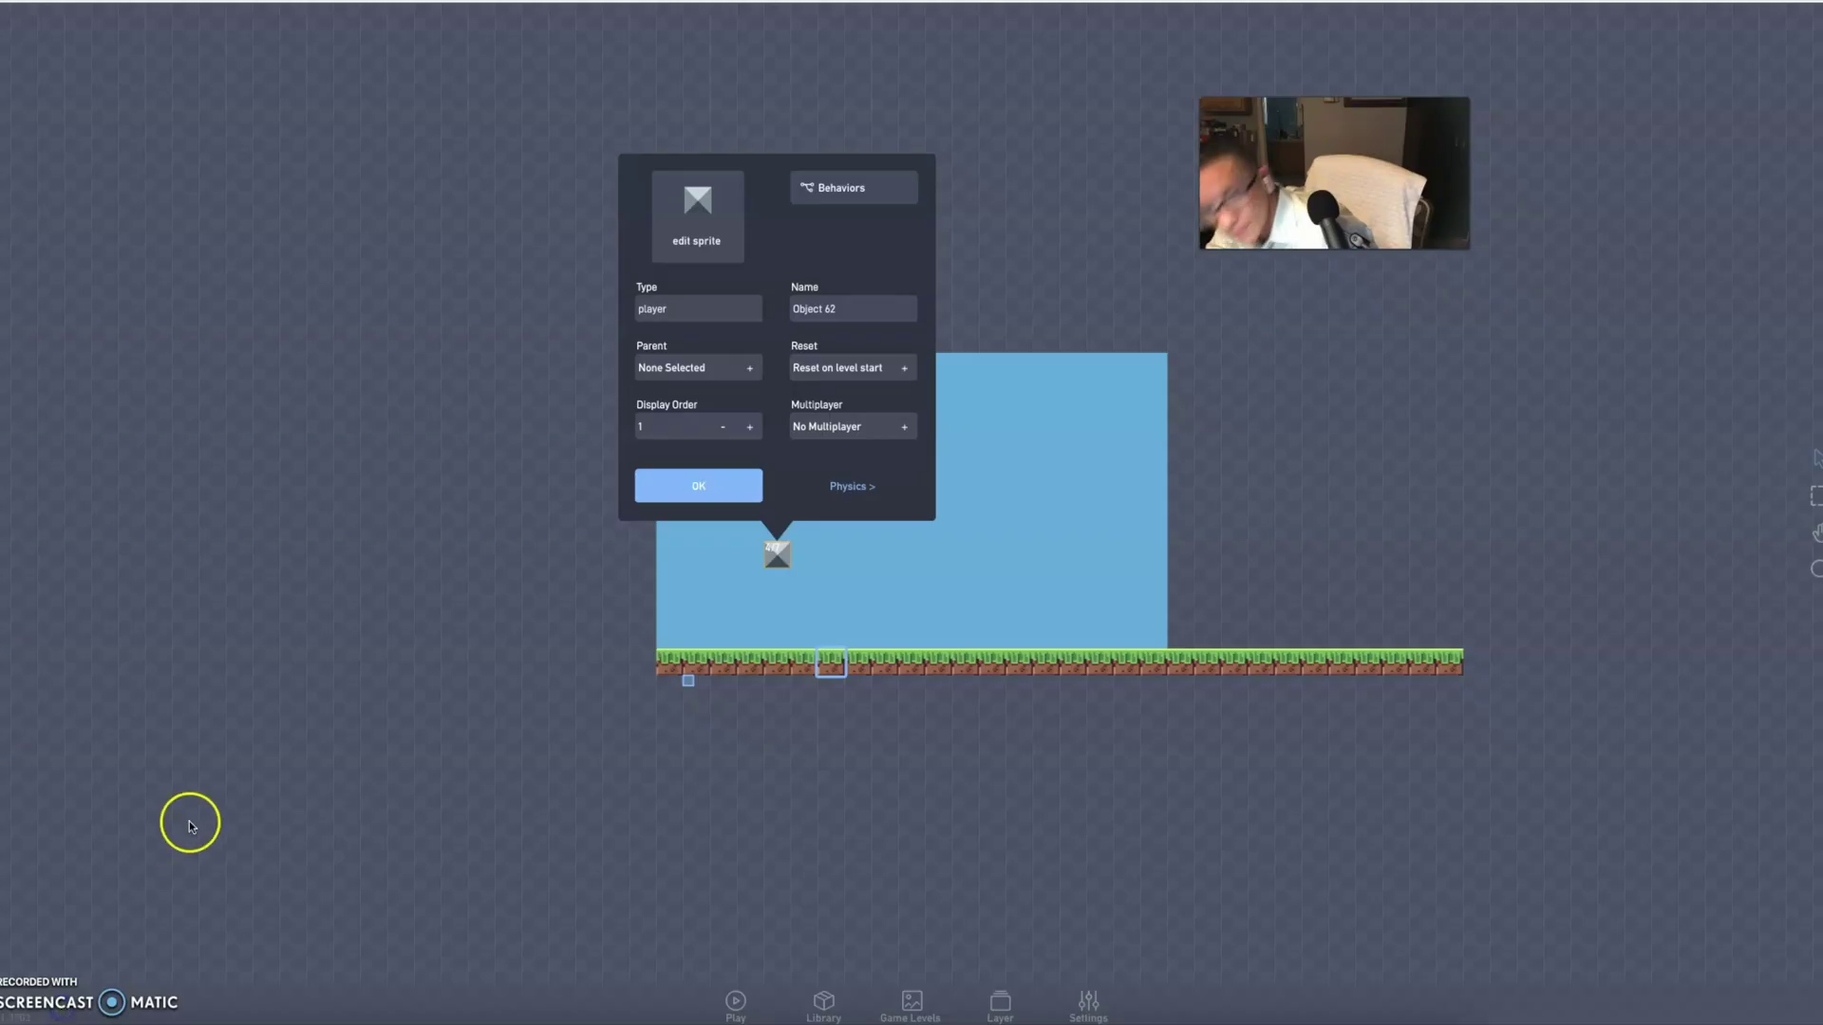
left_click(690, 210)
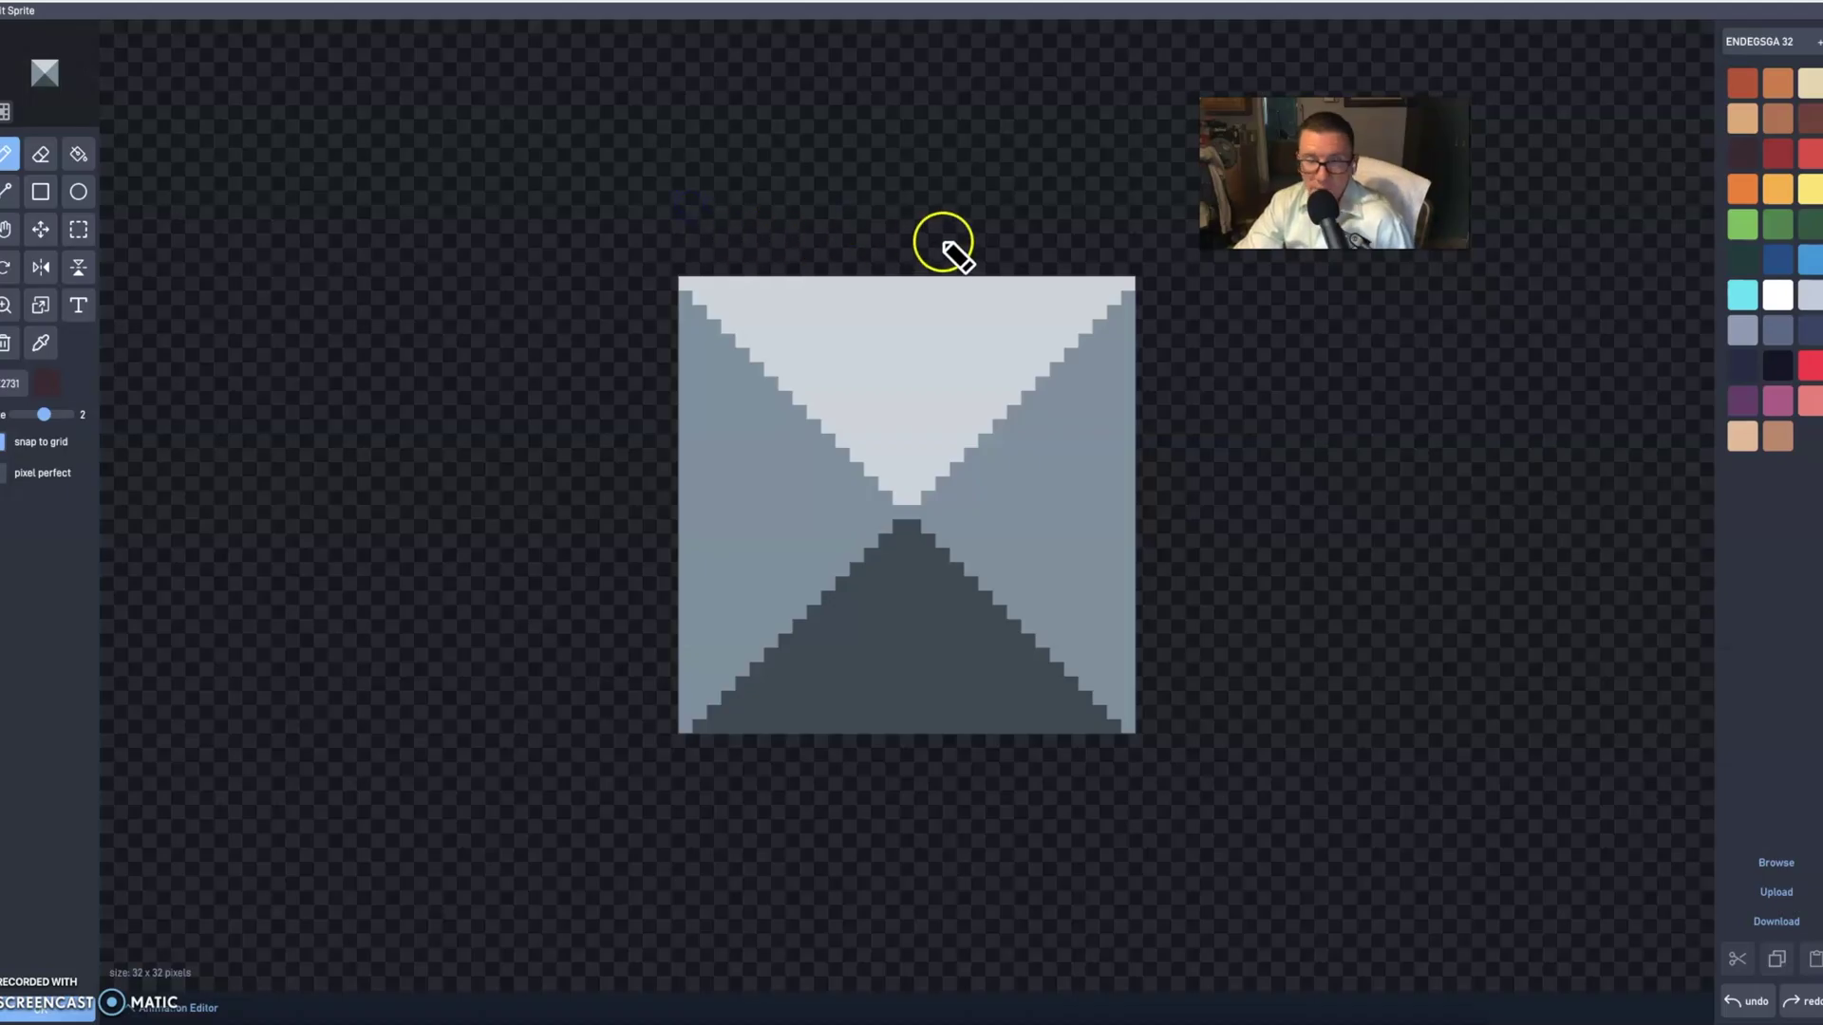
left_click(790, 369)
left_click(1035, 372)
mouse_move(776, 518)
left_mouse_down()
mouse_move(872, 591)
mouse_move(1027, 523)
left_mouse_up()
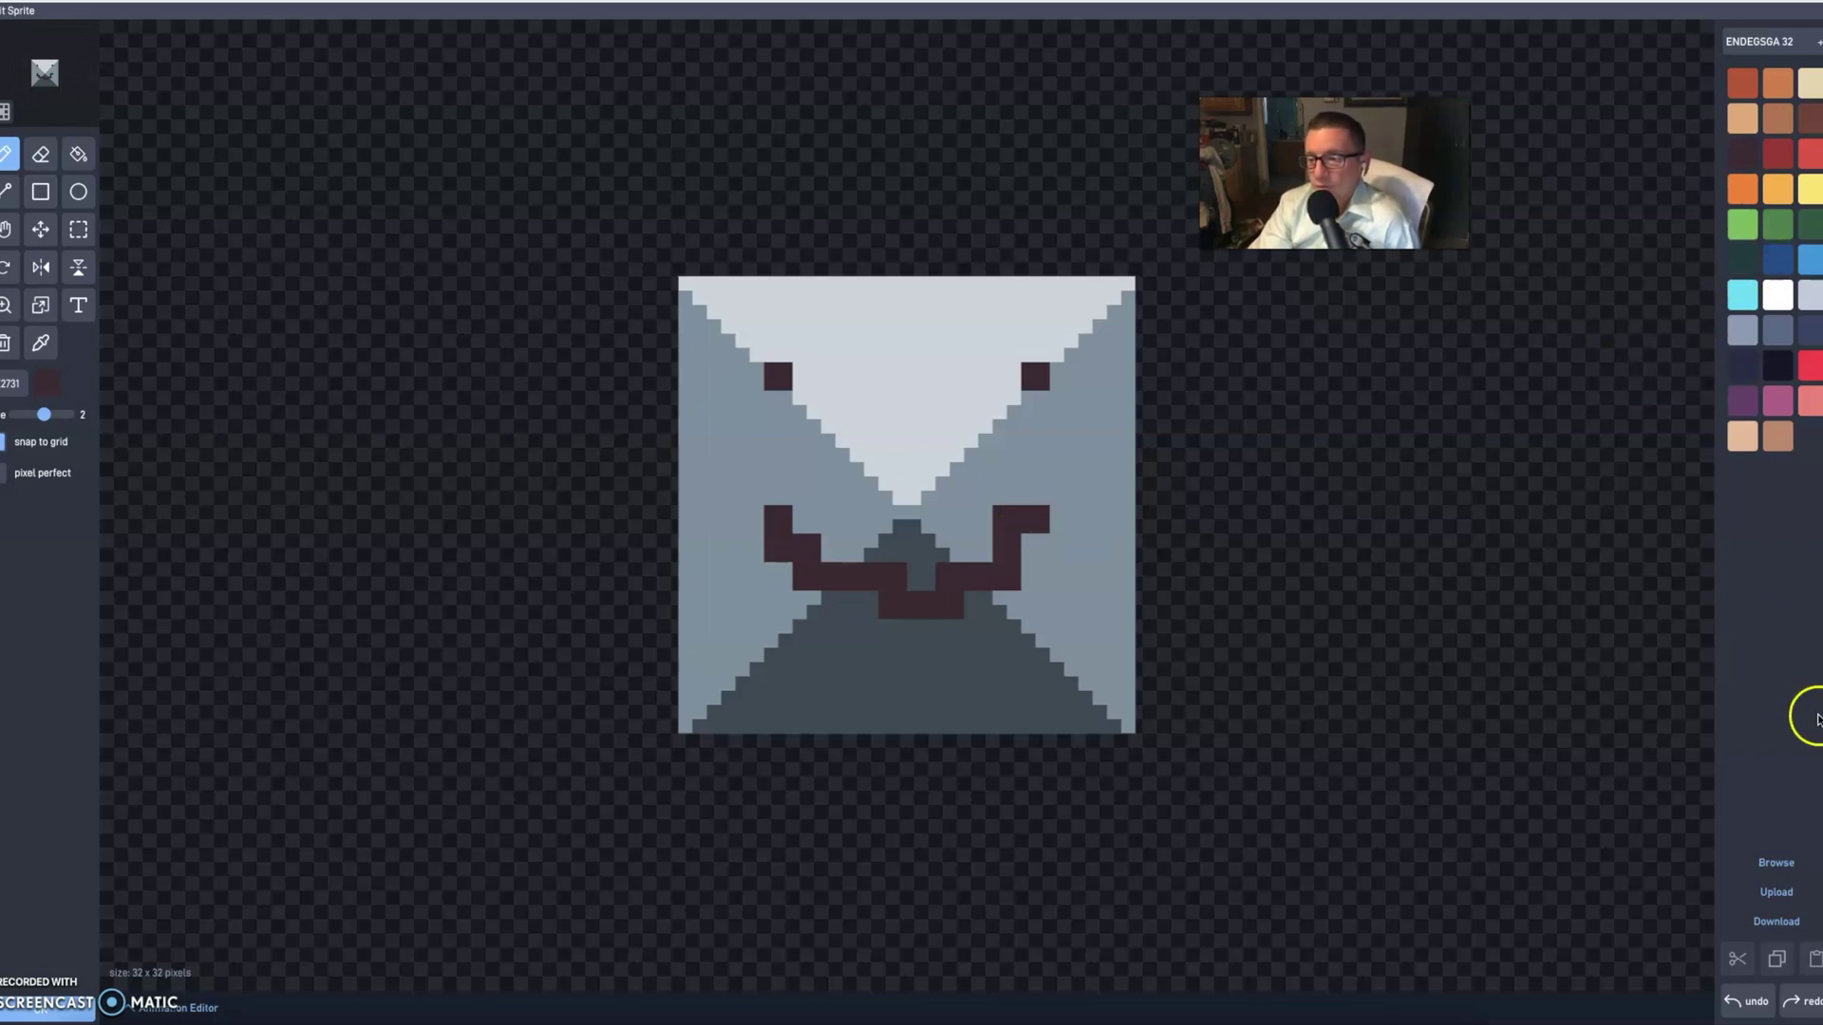
- Put the pig from the pixel-chars sprite library onto the player's sprite canvas
left_click(1785, 871)
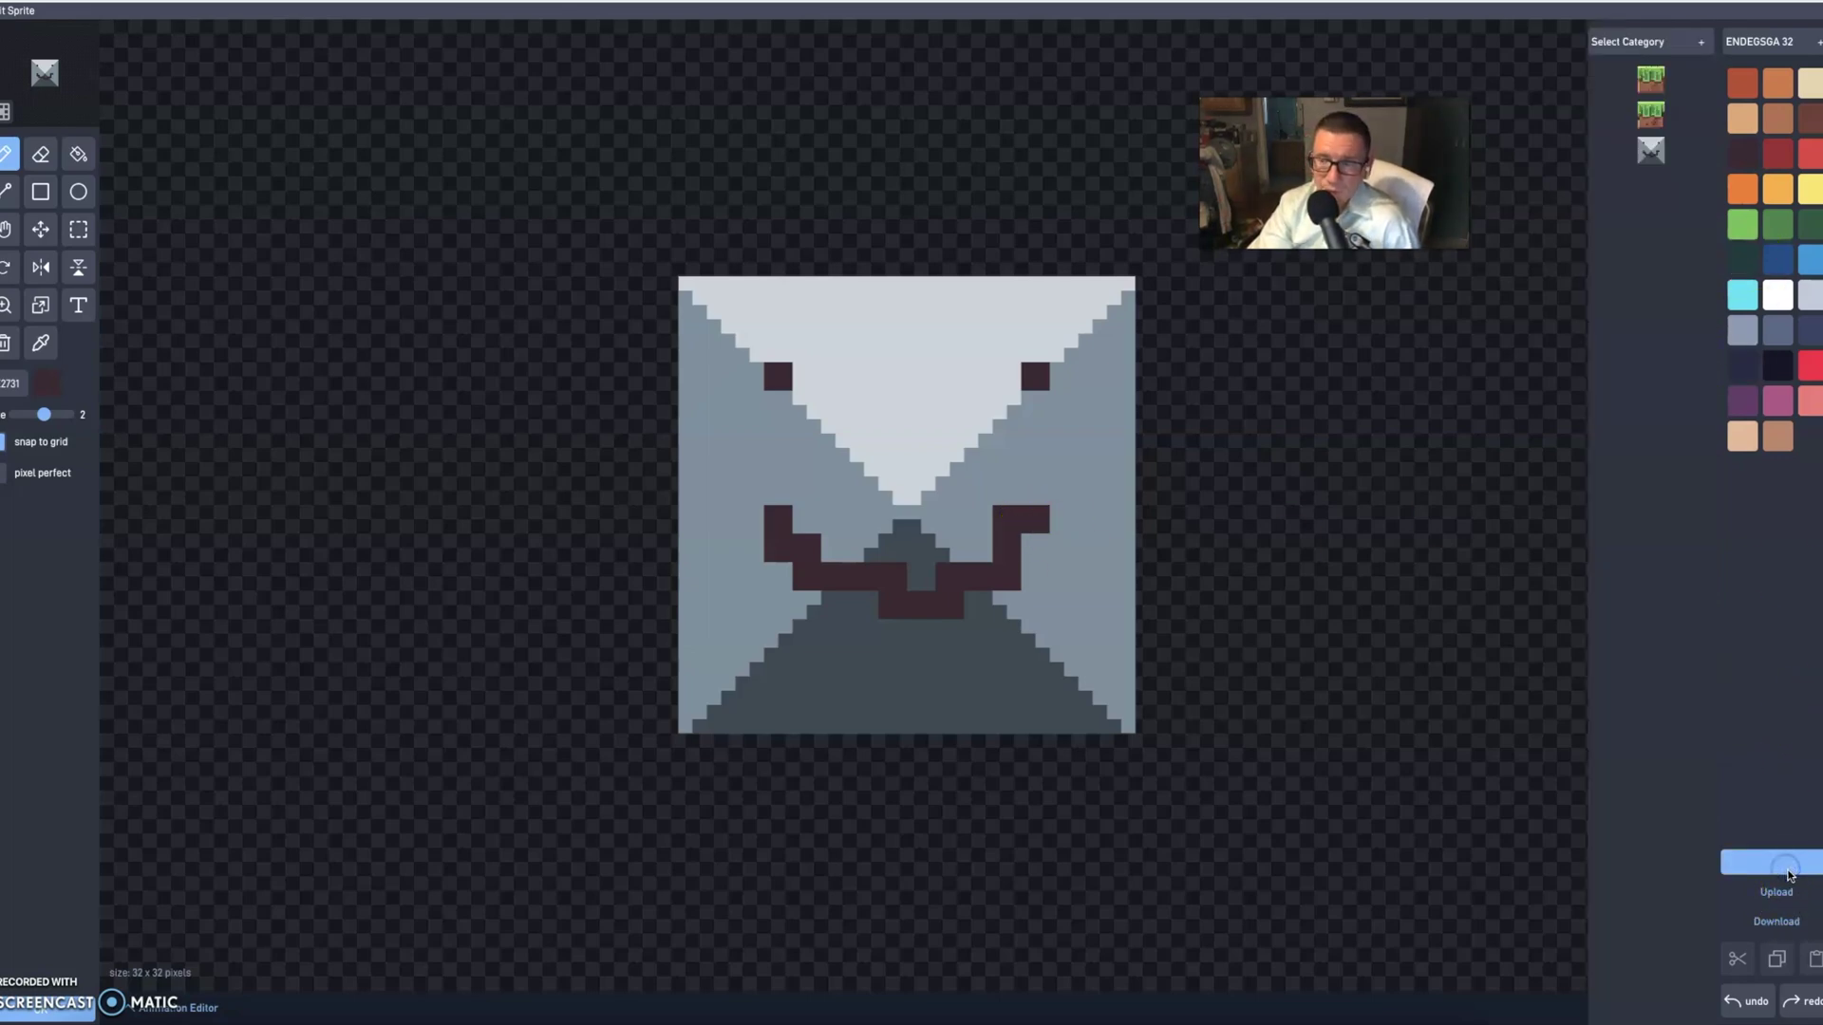
left_click(1633, 48)
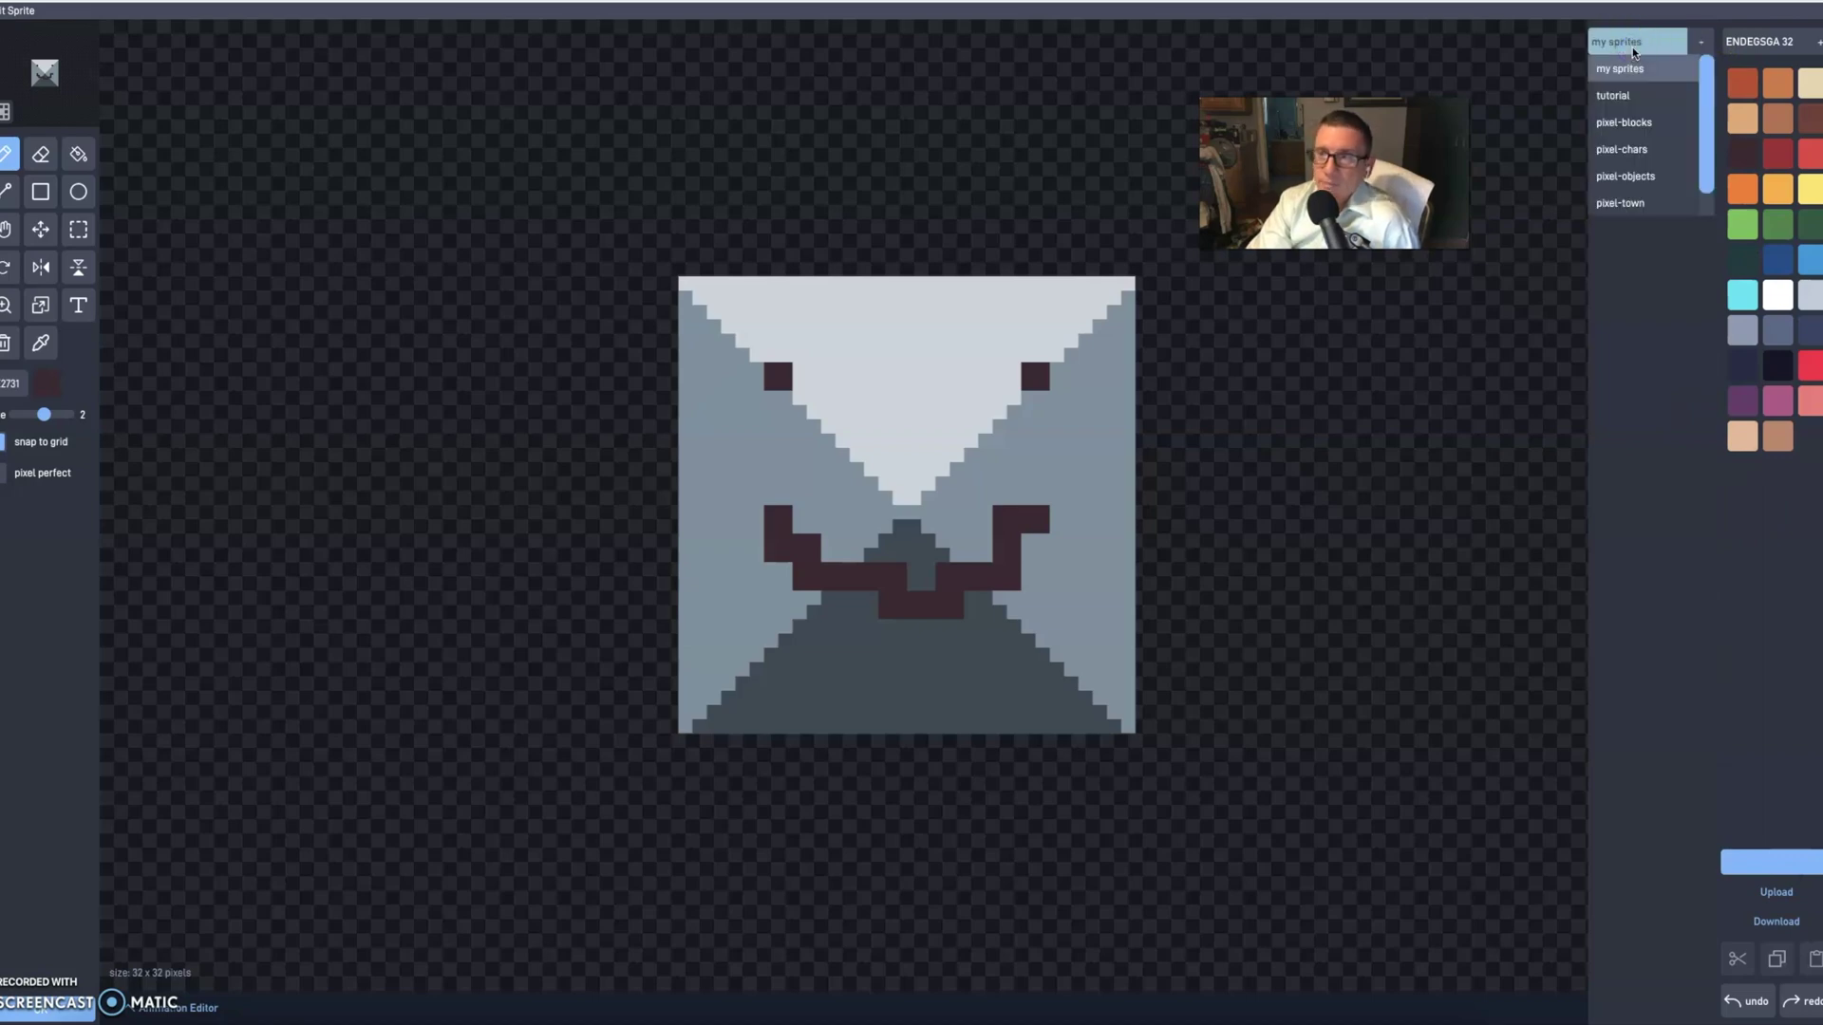
left_click_drag(1627, 120, 1621, 152)
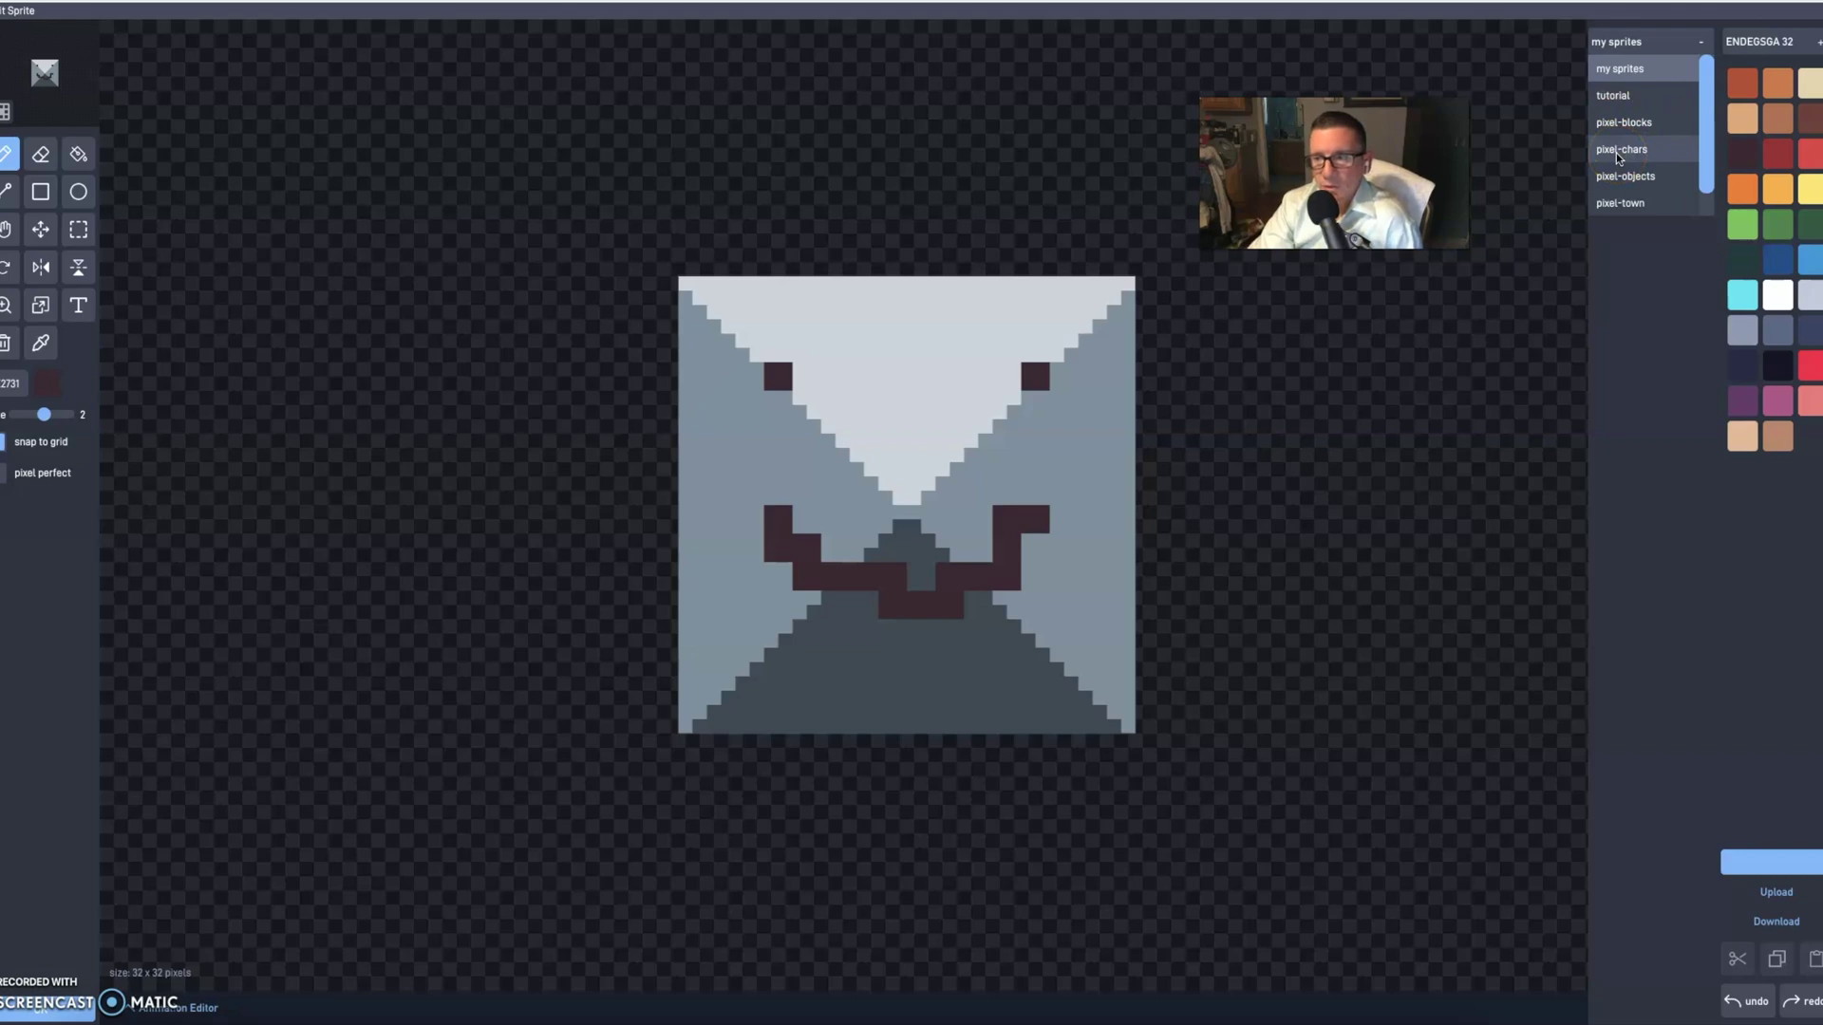
left_click_drag(1621, 152, 1616, 152)
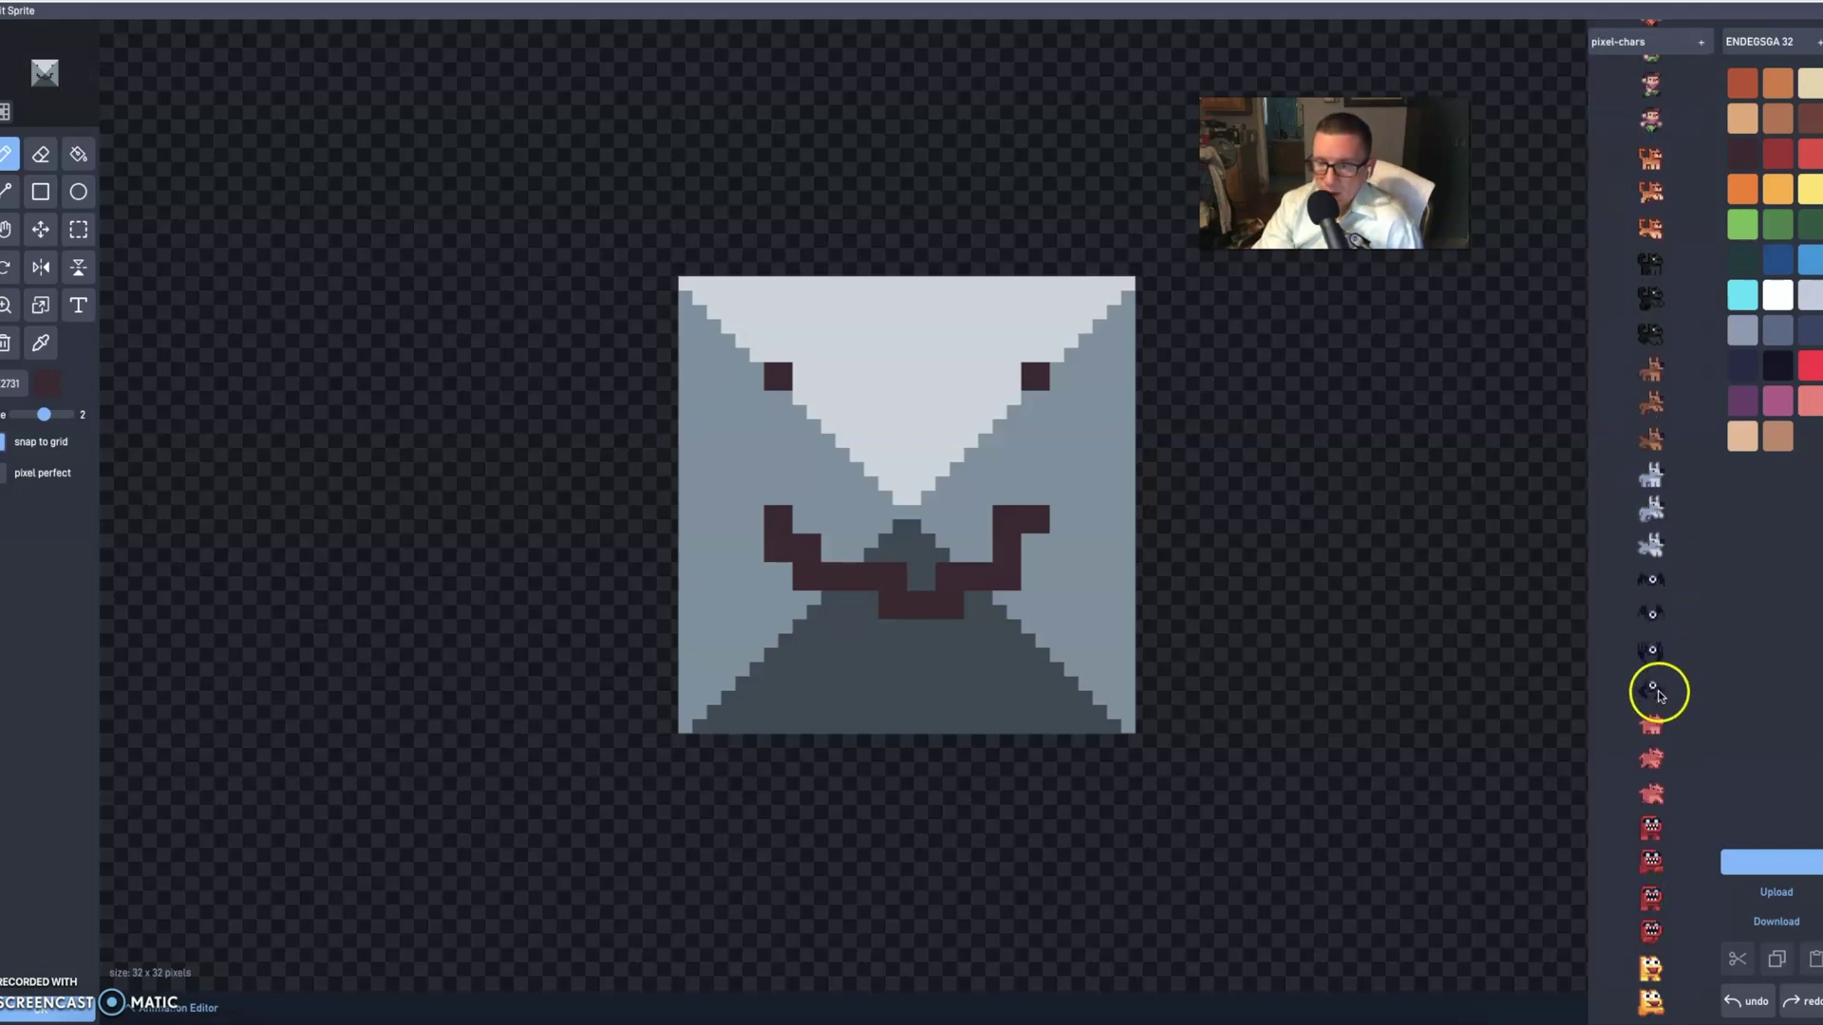
left_click_drag(1658, 692, 1645, 129)
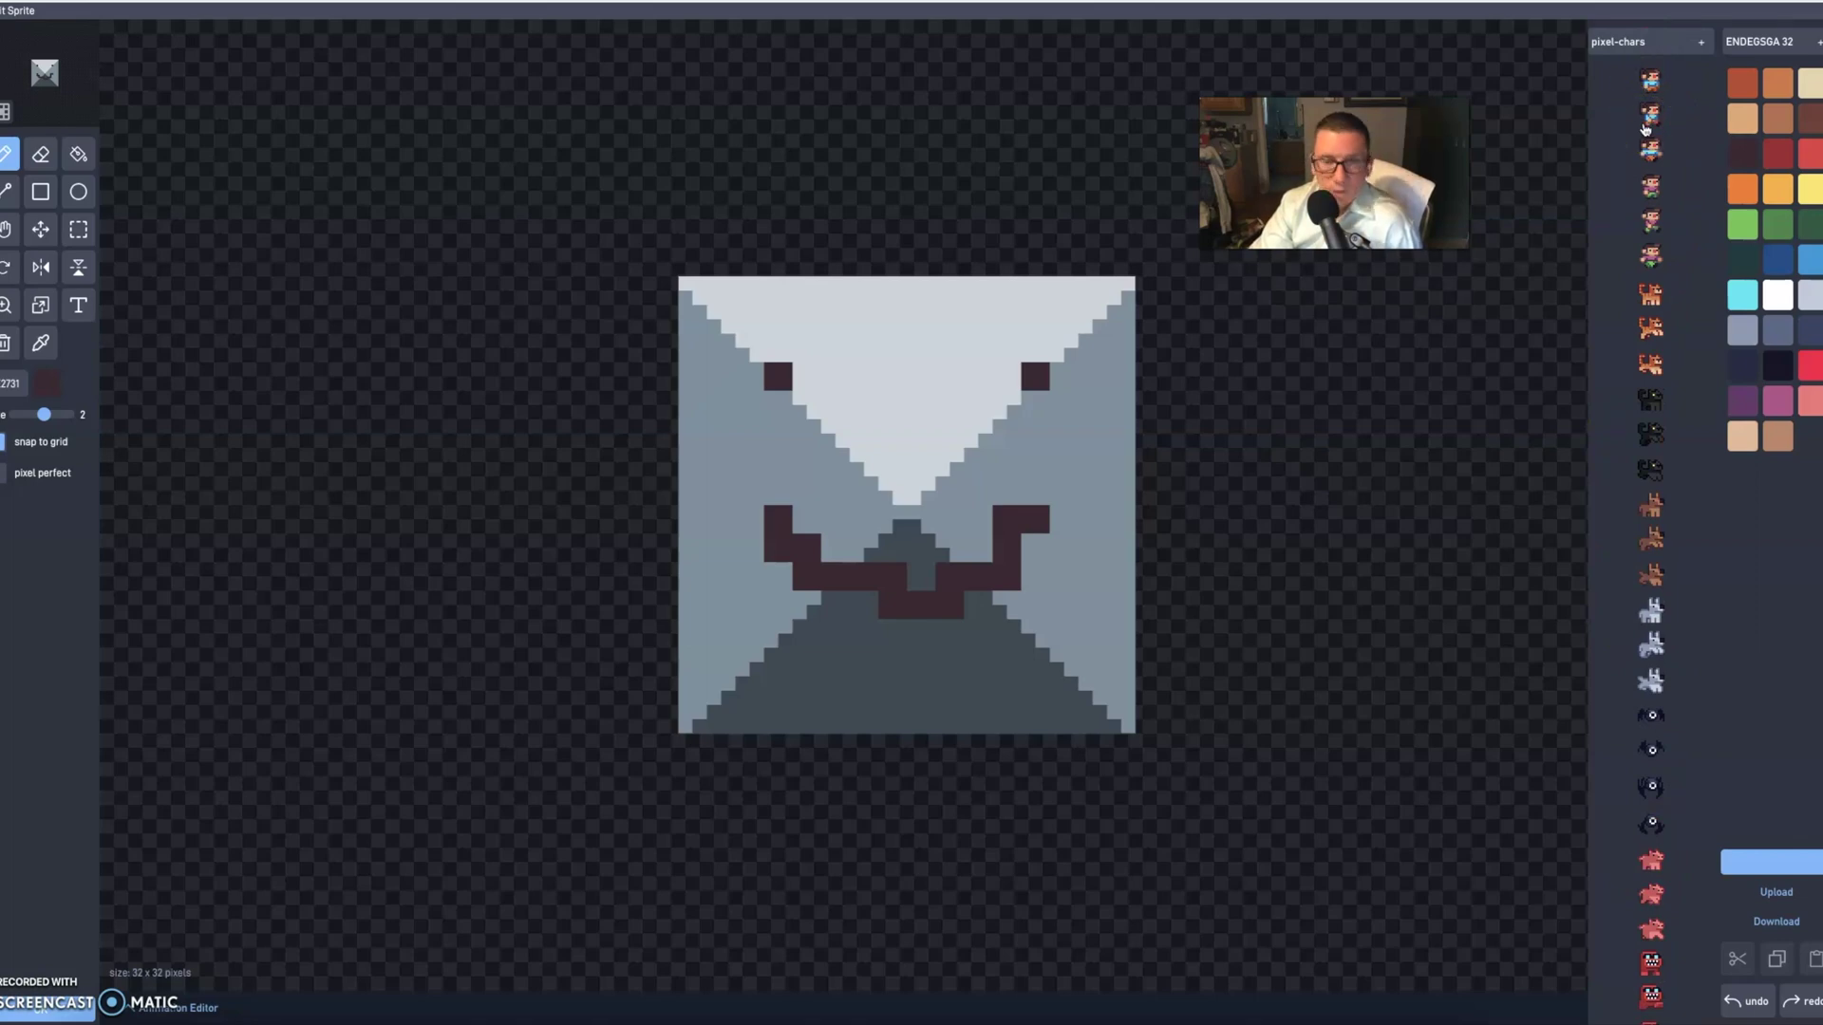
left_click(1636, 158)
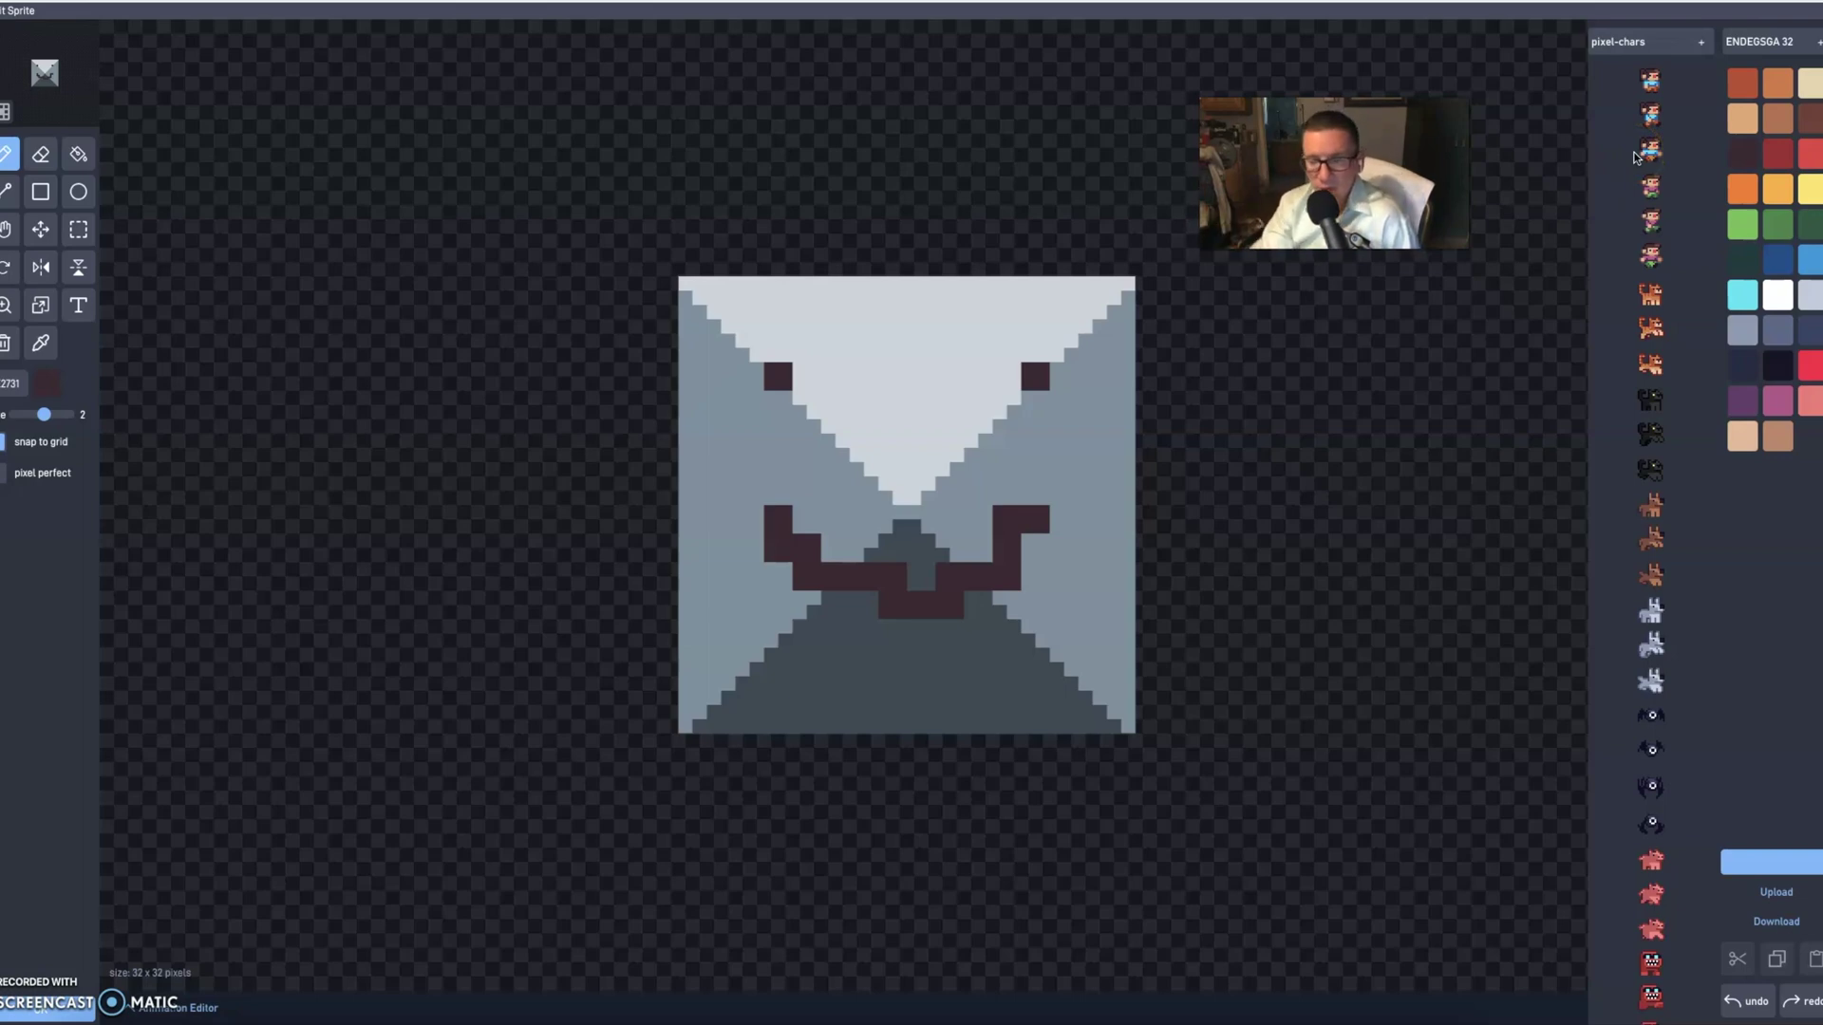
left_click_drag(1643, 134, 1654, 553)
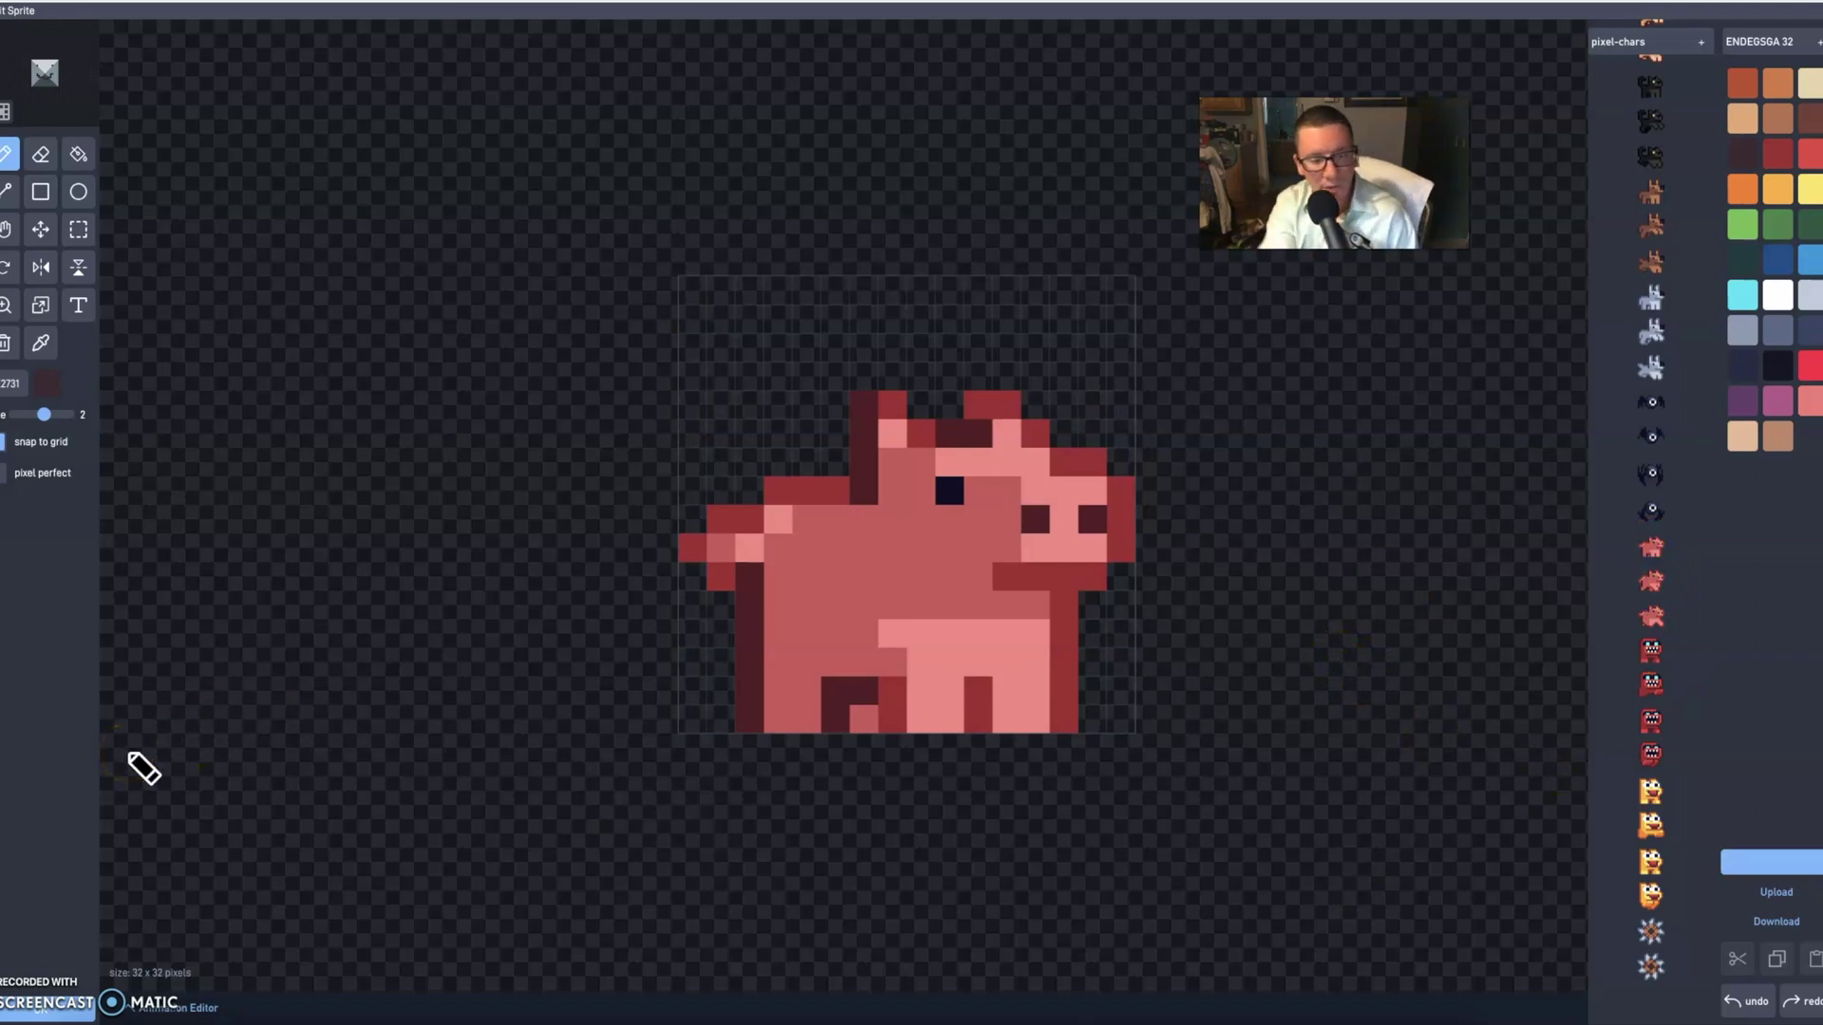
- Save the pig sprite, place the player on the grass at the left, and start the game
left_click(40, 1008)
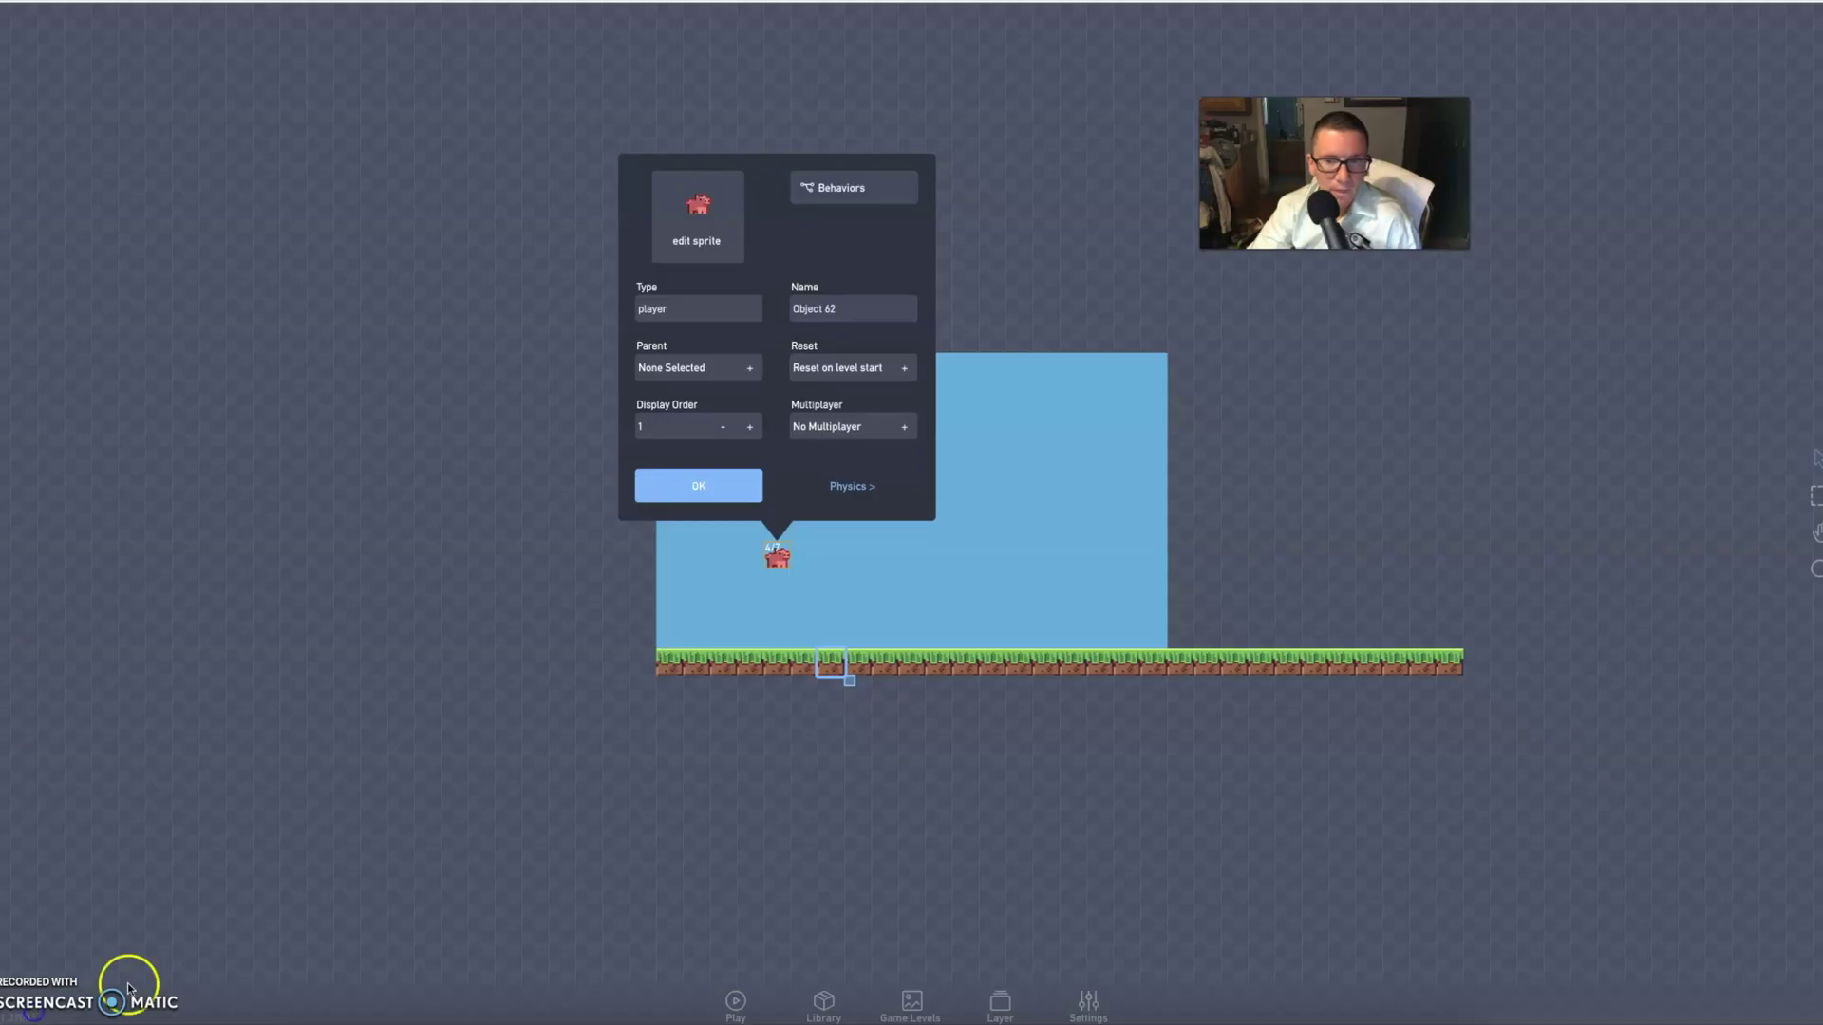
left_click(717, 486)
left_click_drag(774, 556, 708, 650)
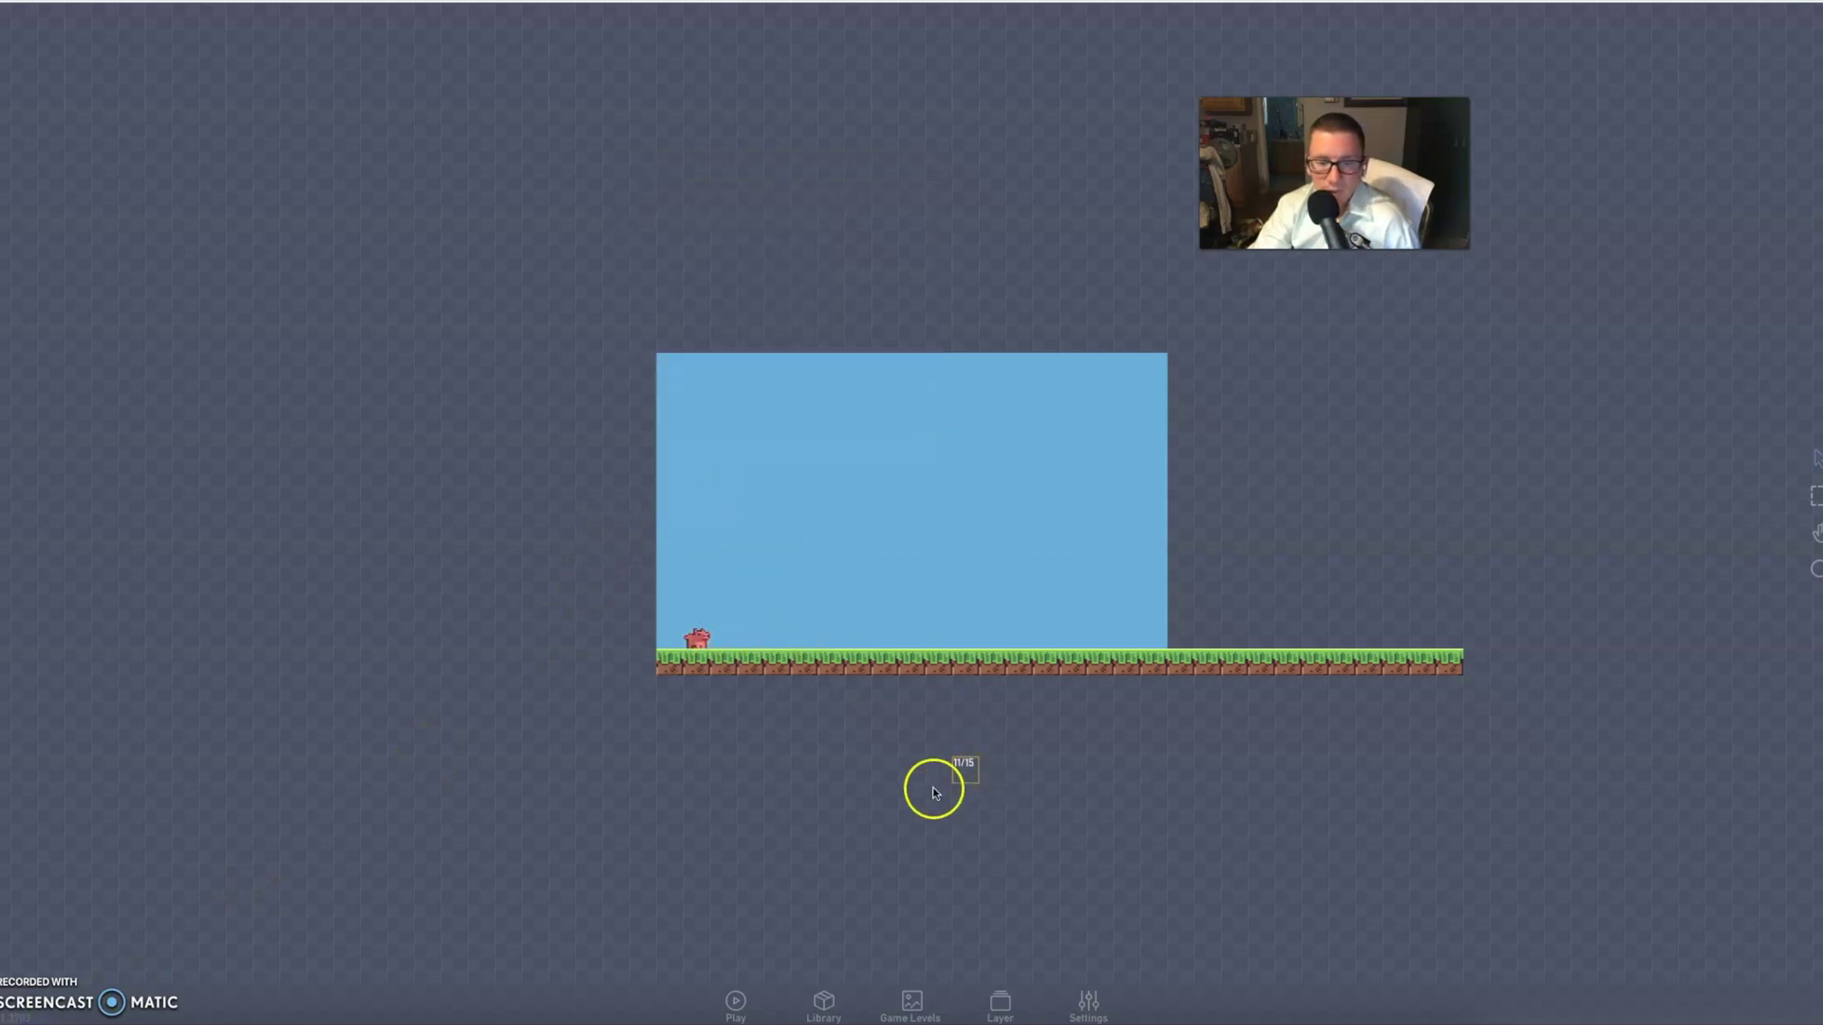
left_click(736, 1002)
- Run the pig back and forth along the grass with the Left and Right arrow keys
key("Right")
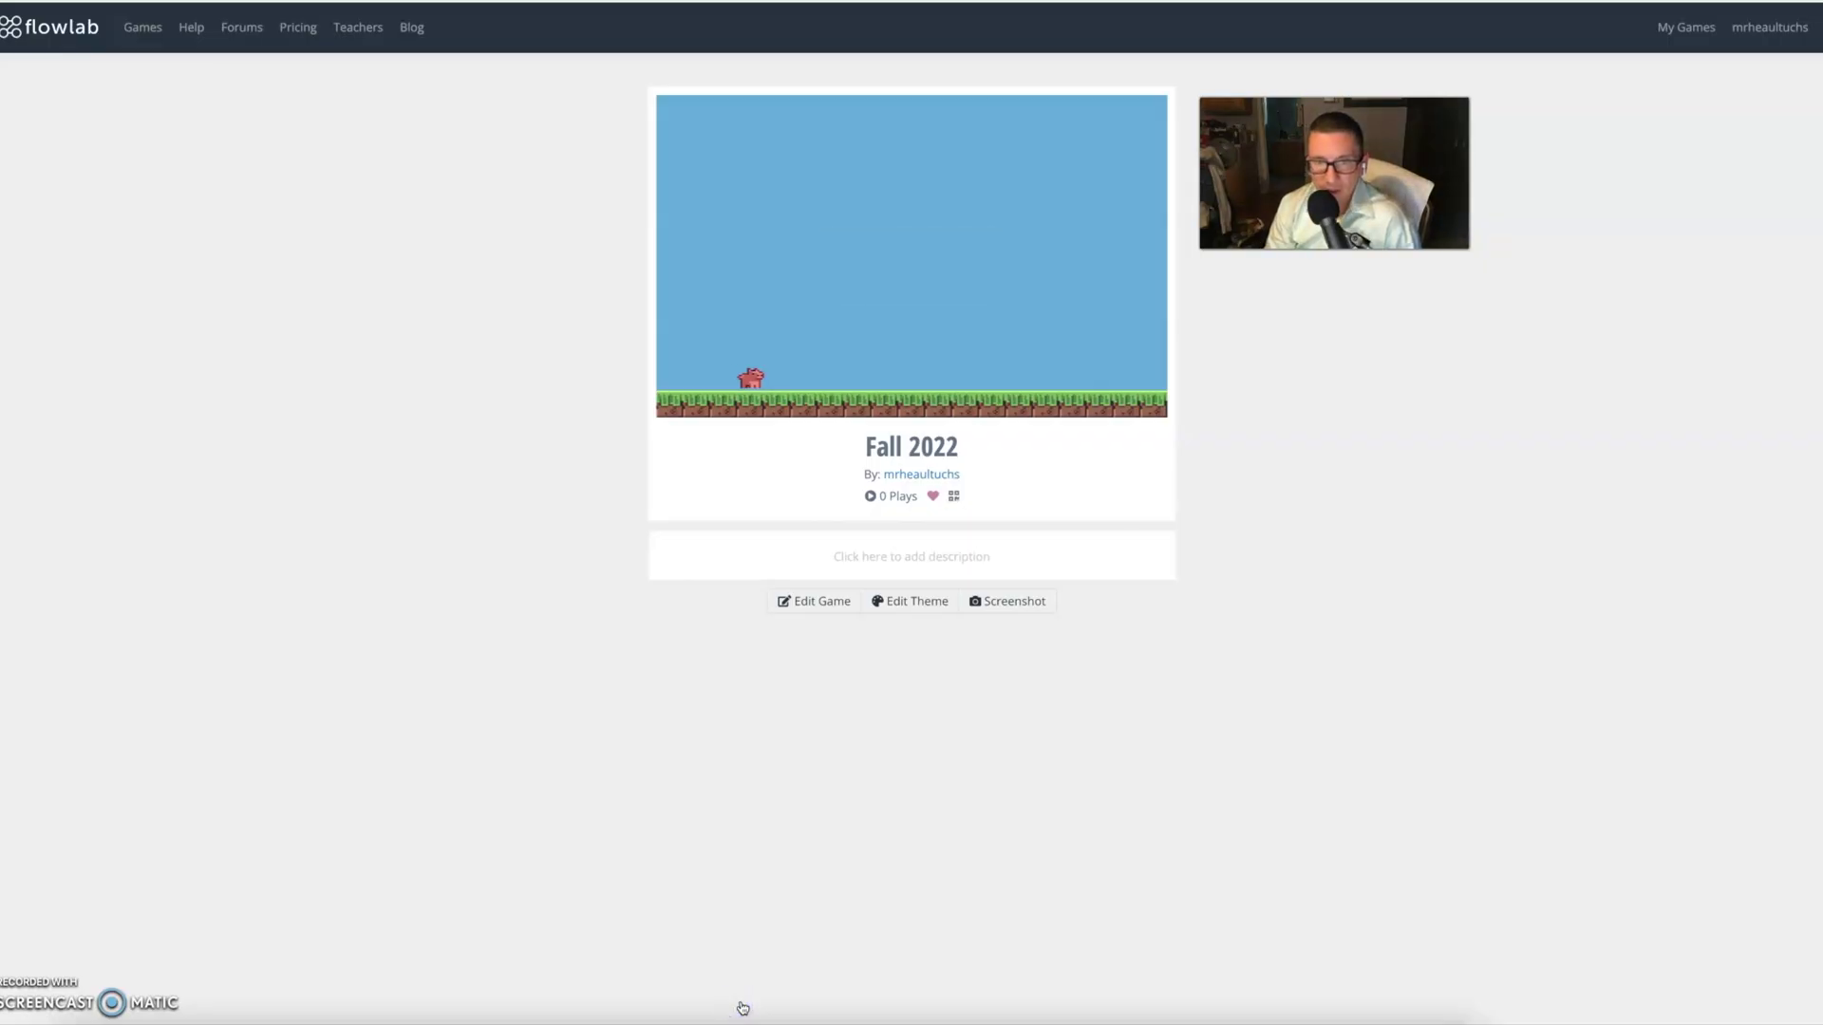
key("Left")
key("Right")
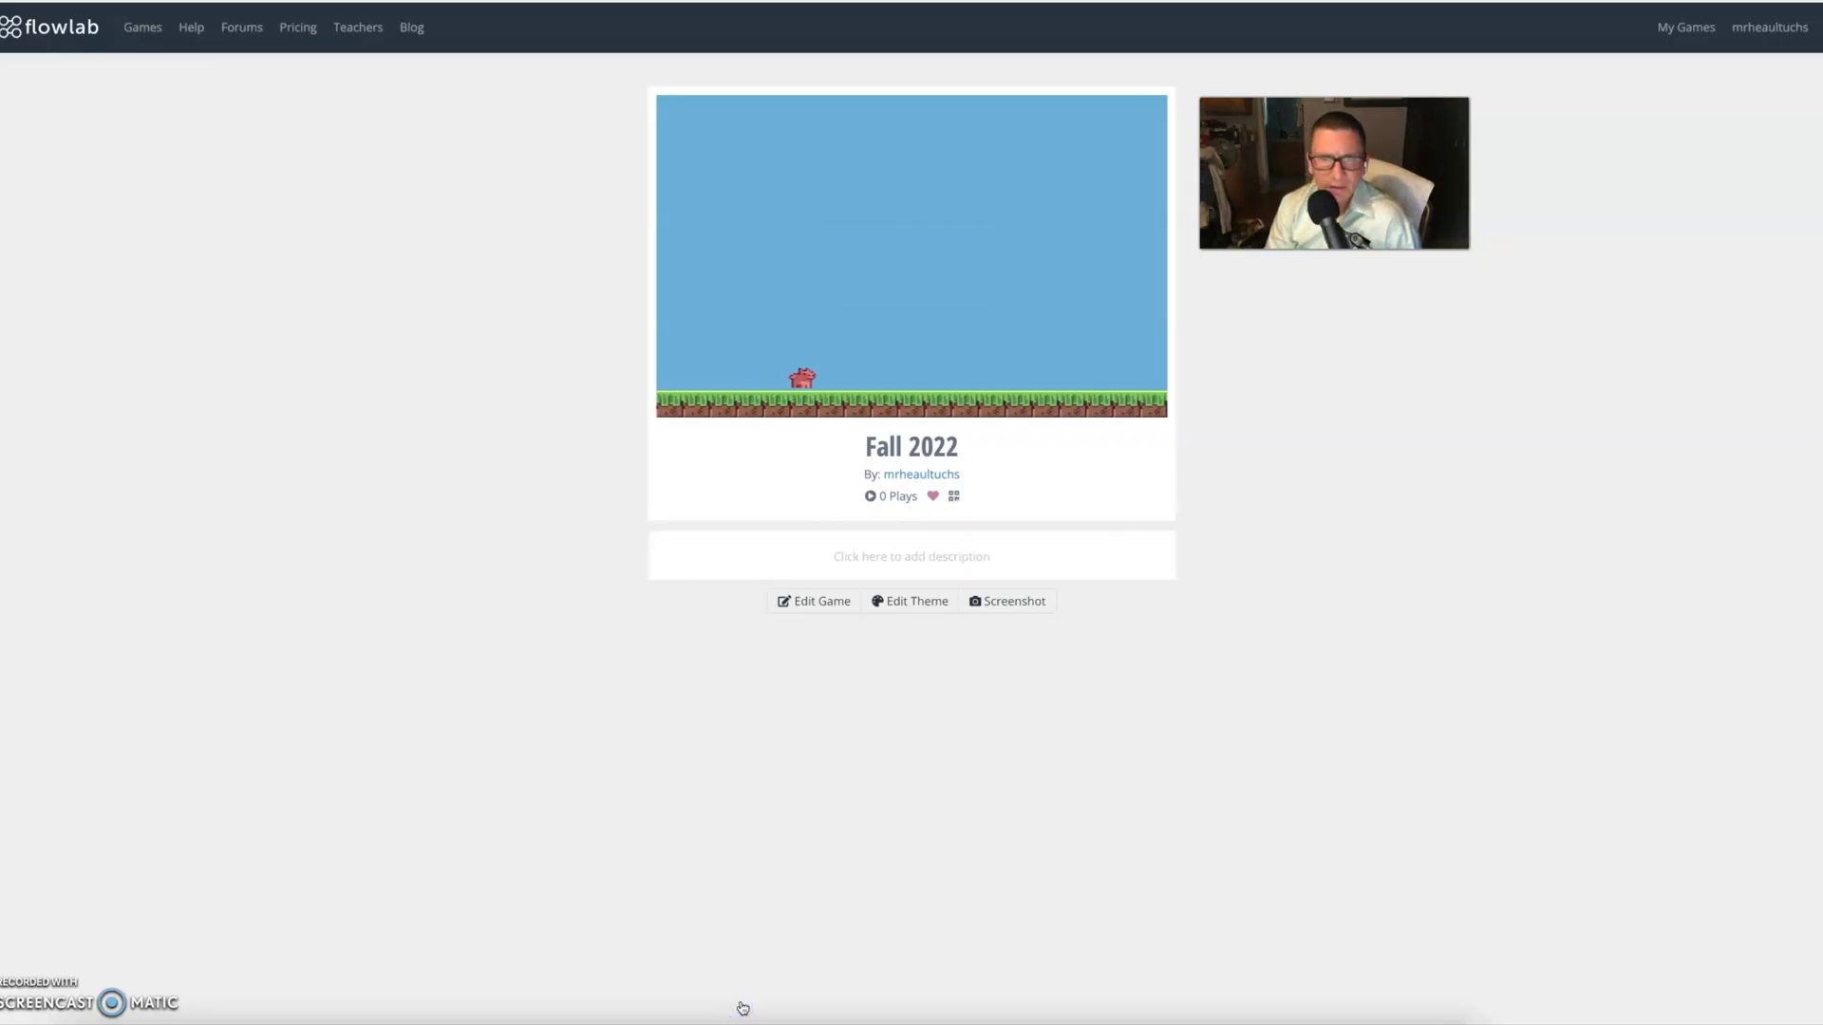
key("Left")
key("Right")
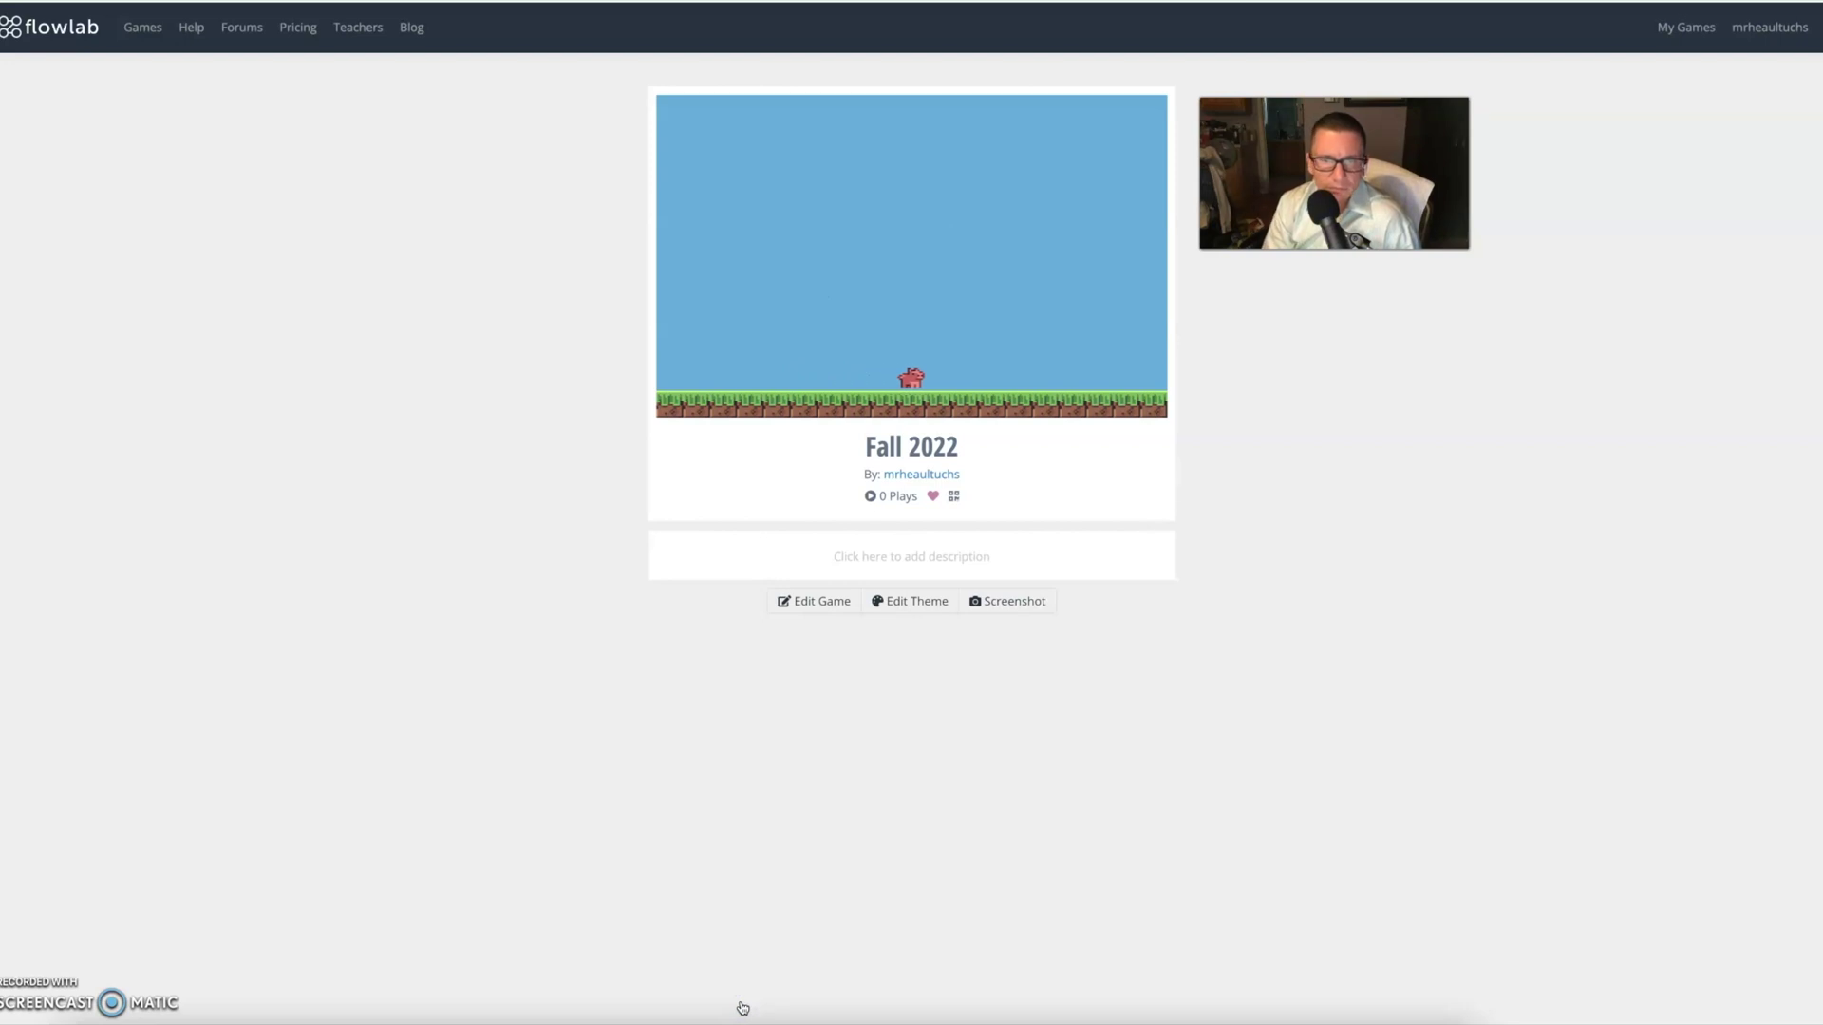
key("Left")
key("Right")
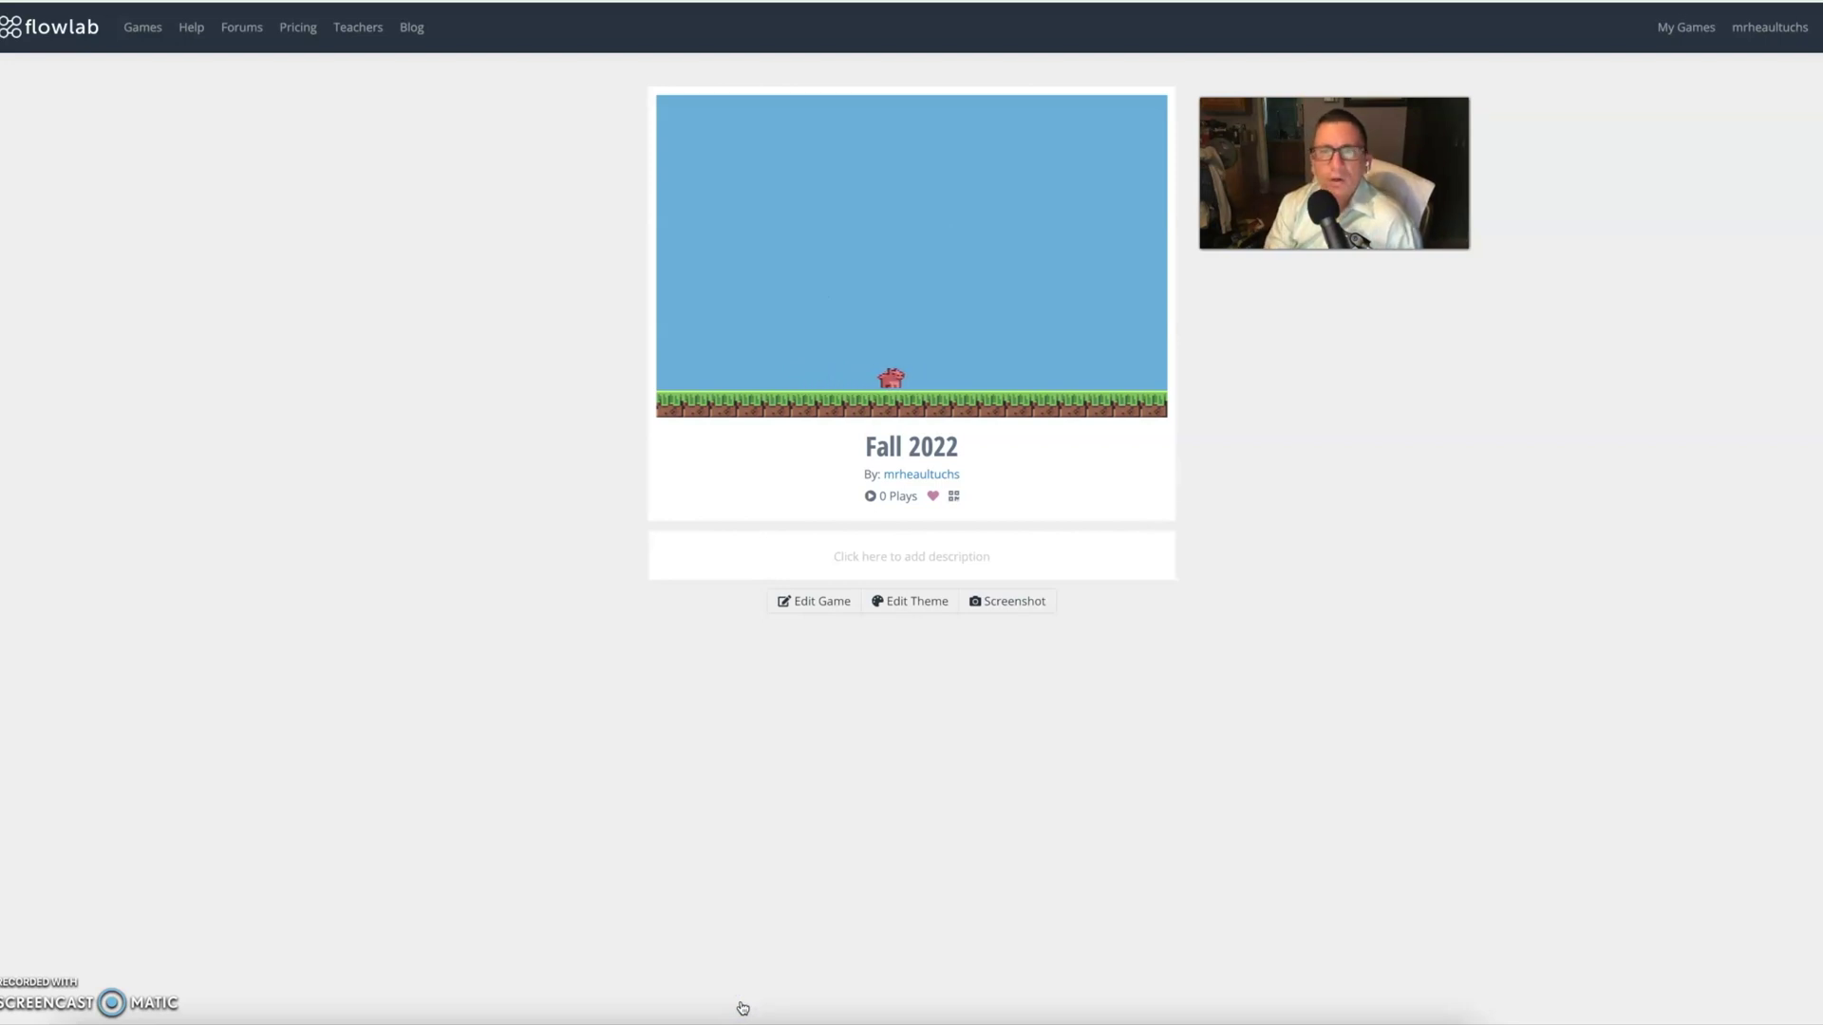